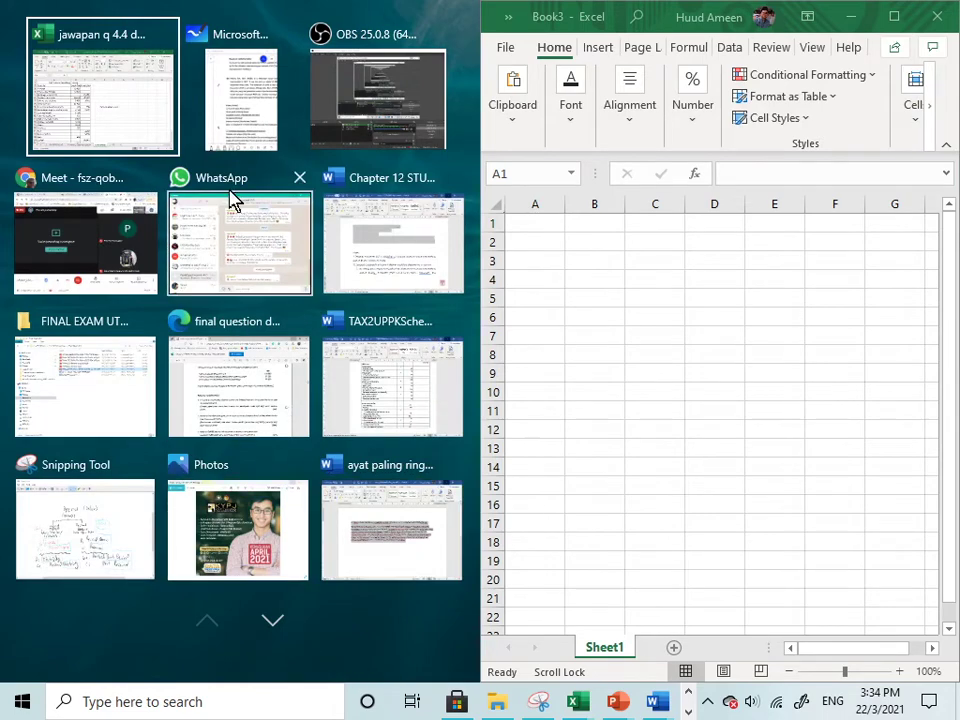
Show Microsoft Whiteboard beside the blank workbook, with the full Q4 page and its profit or loss figures in view
left_click(240, 95)
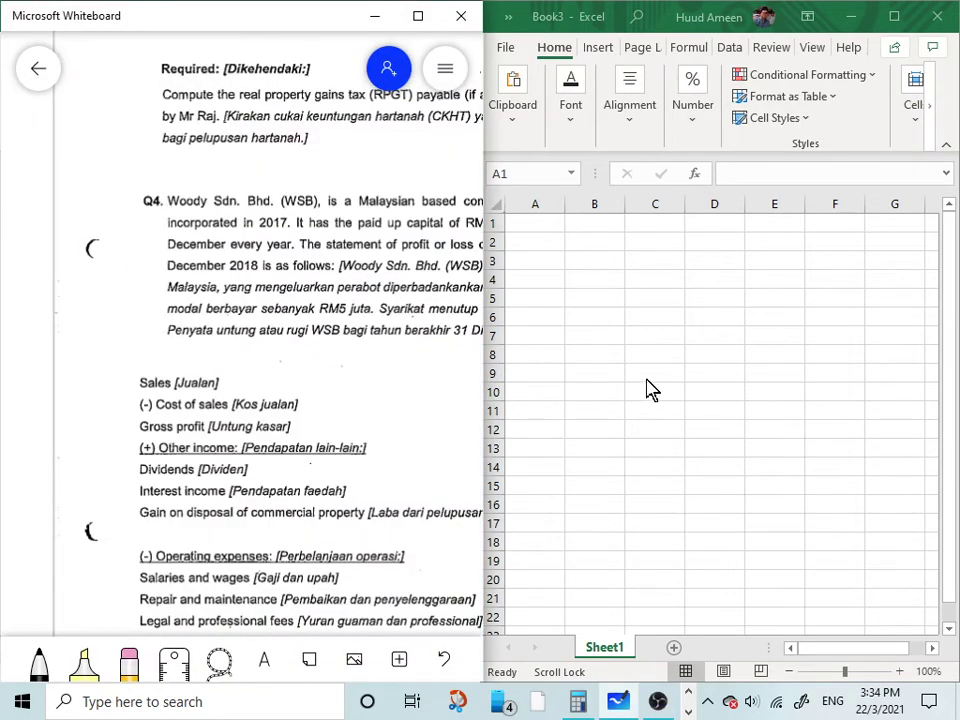
left_click(228, 390)
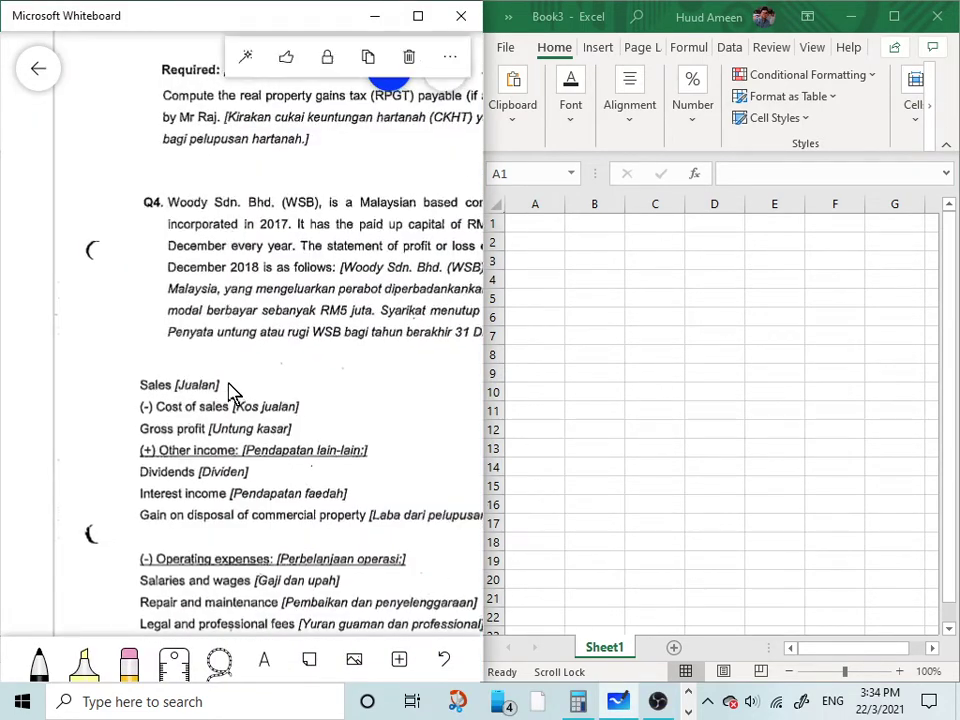
scroll(228, 390, "down", 4)
scroll(228, 390, "down", 3)
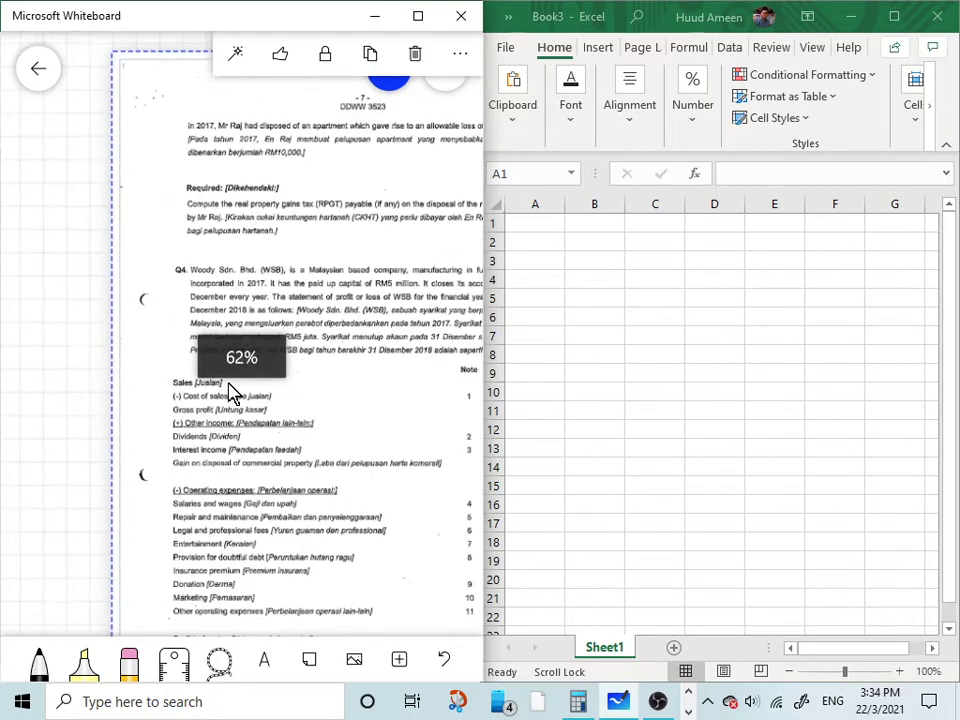
scroll(10, 432, "right", 2)
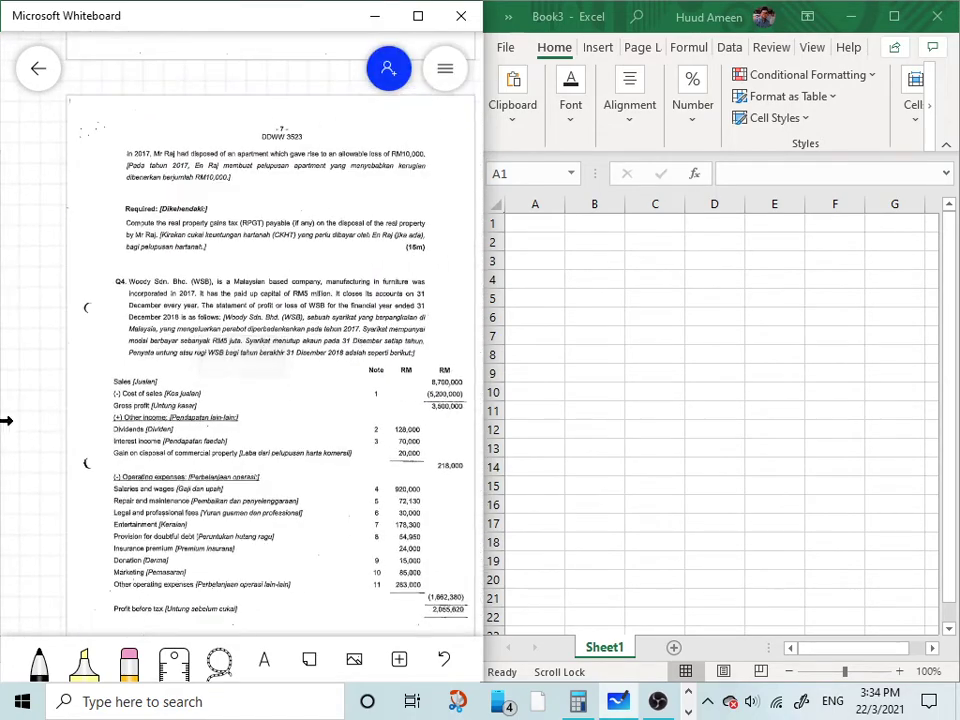
Start saving the blank workbook under a new name, browsing for a location in a full-size window
left_click(619, 261)
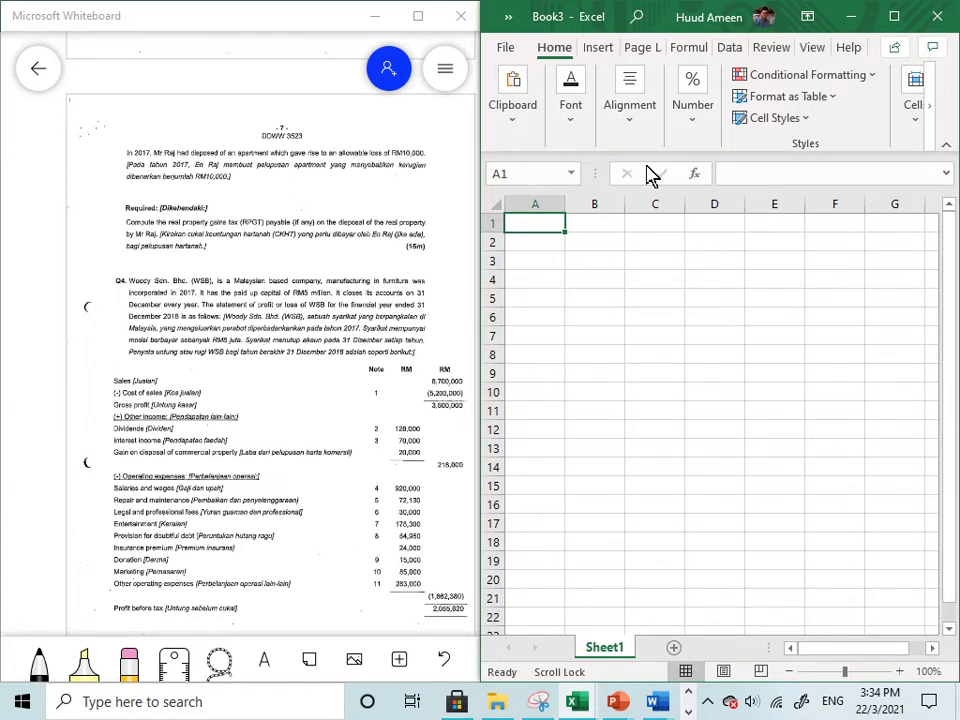
left_click(513, 56)
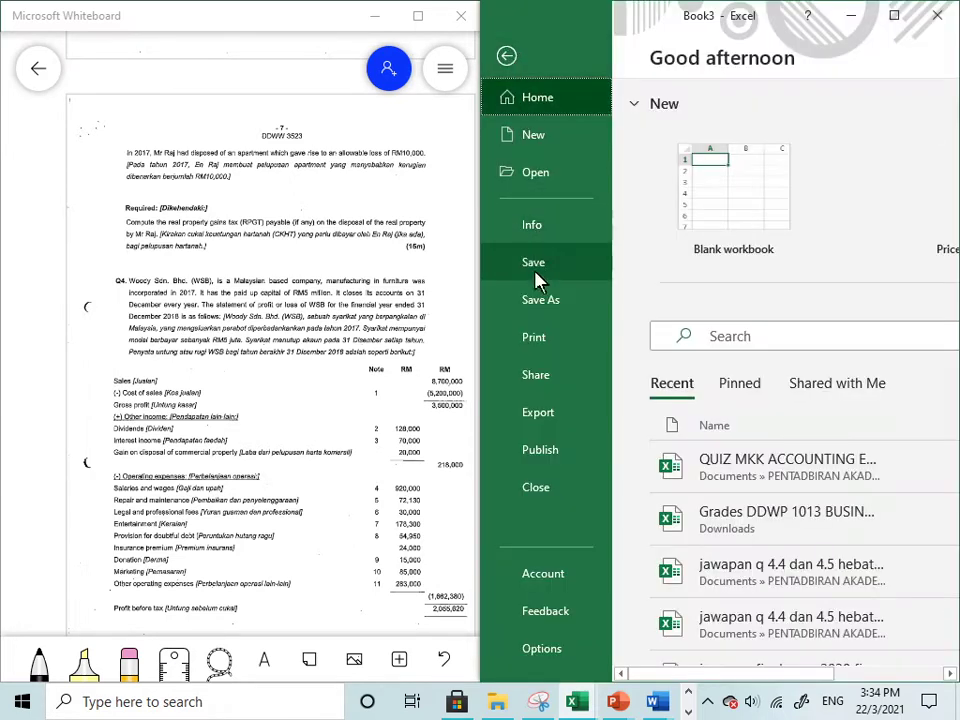
left_click(538, 299)
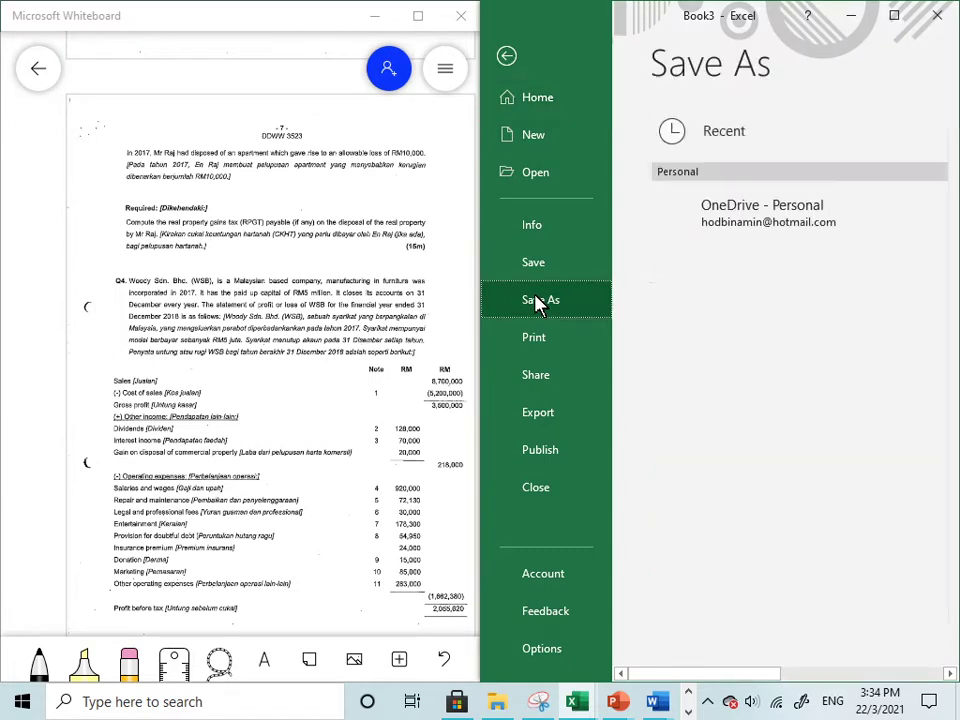
left_click(895, 16)
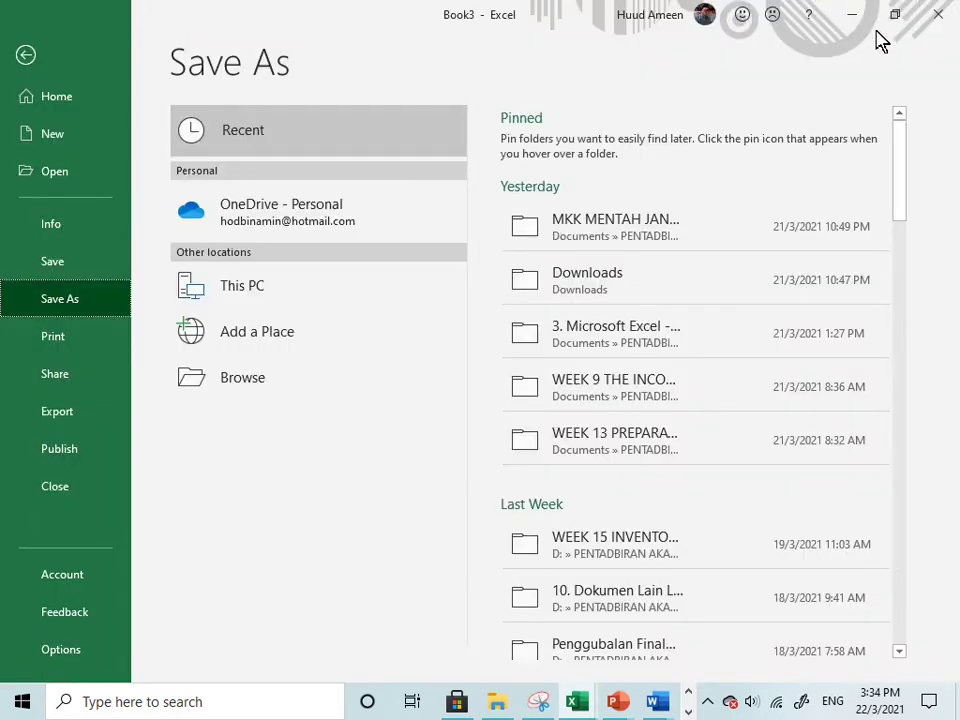
left_click(281, 386)
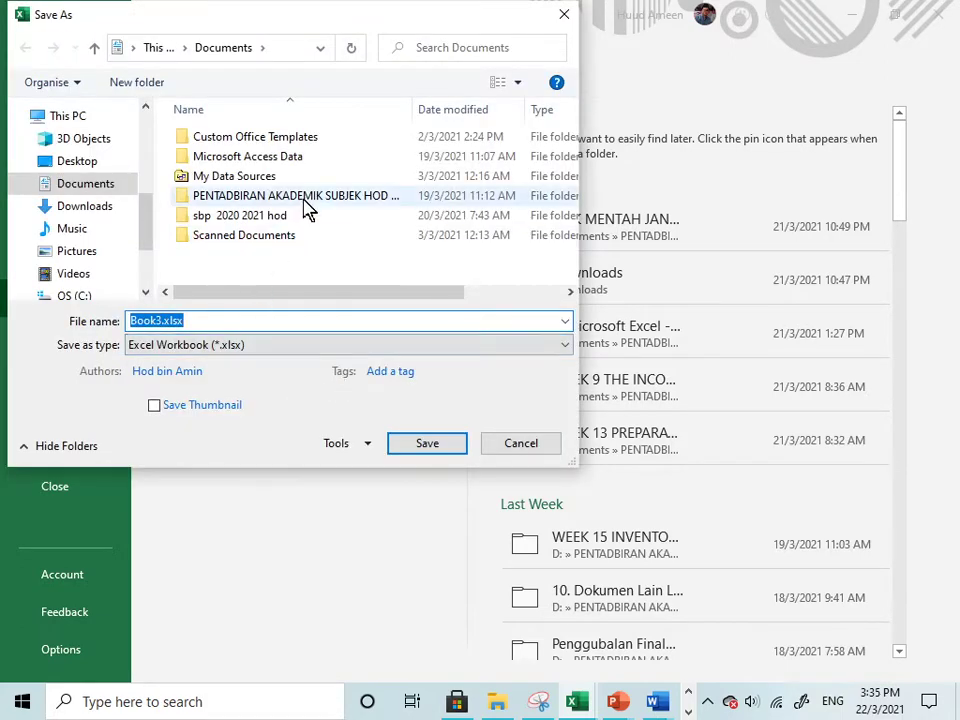
Choose the FINAL EXAM UTM folder, inside 10. Dokumen Lain Lain of .A TAXATION 2, as the save location
double_click(304, 197)
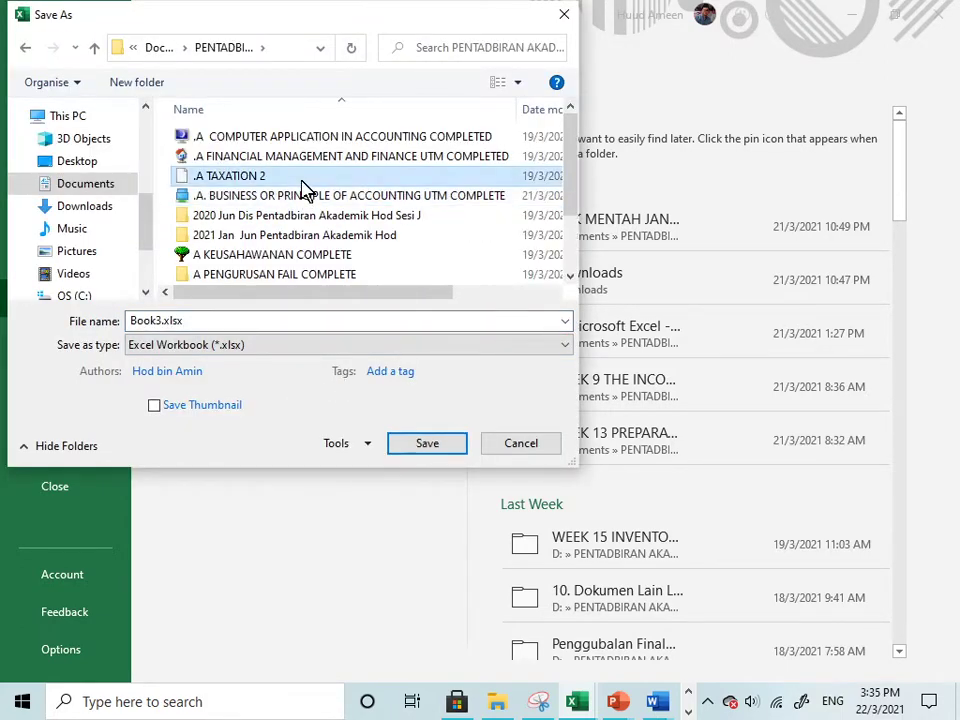
double_click(301, 180)
scroll(300, 190, "down", 1)
left_click(303, 276)
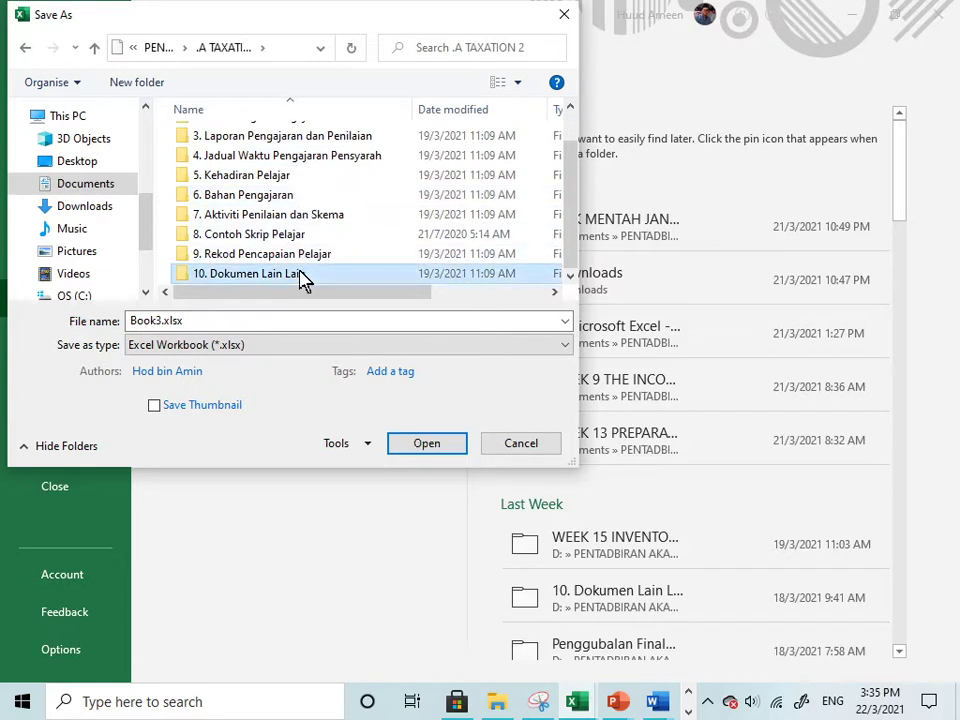
double_click(303, 276)
double_click(276, 177)
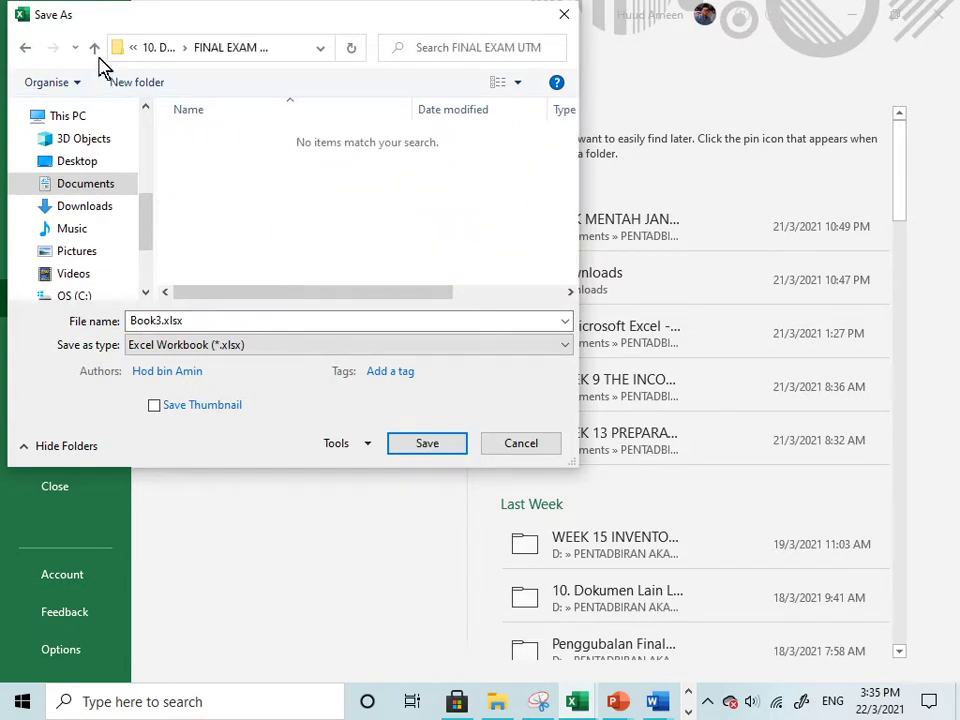
Name the file "jawapan utm nov 2019" and save it as an Excel Workbook
double_click(183, 321)
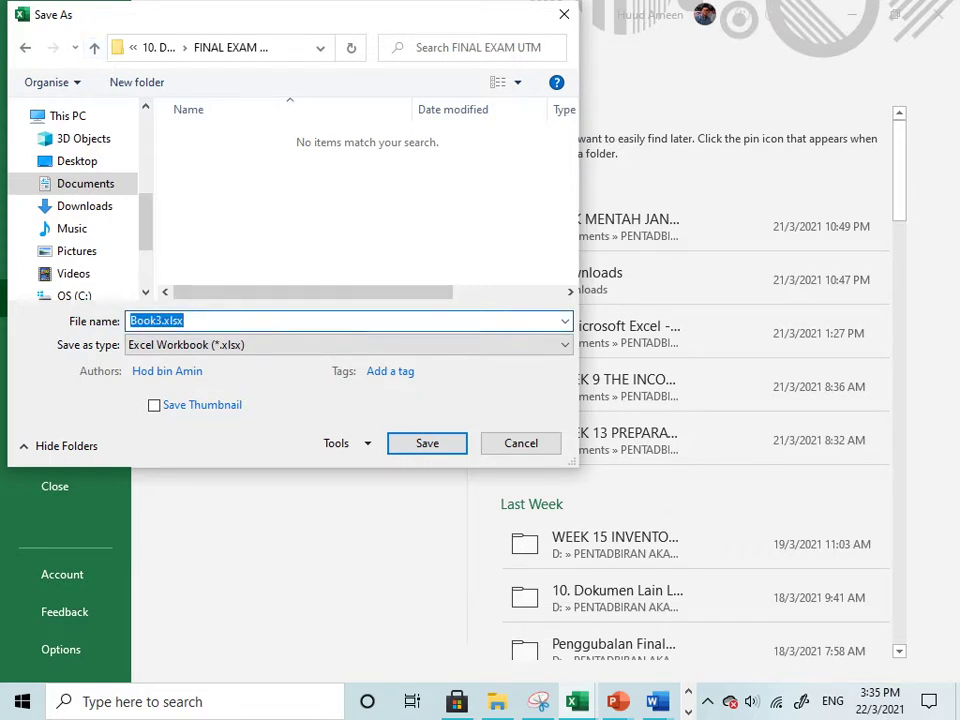
type("ja")
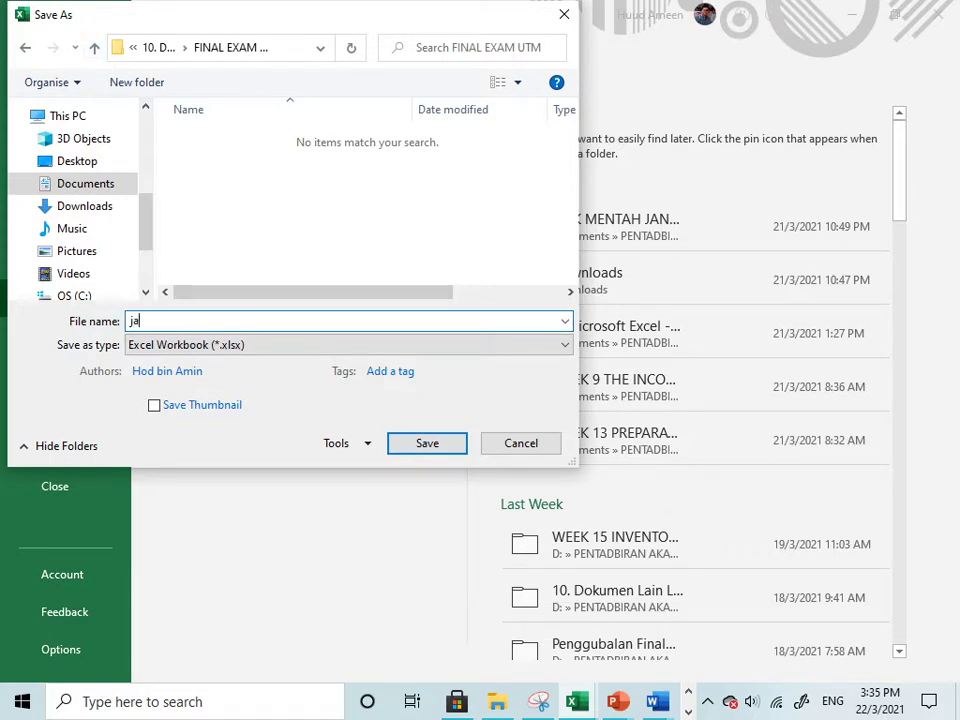
type("wapan utm nov 2019")
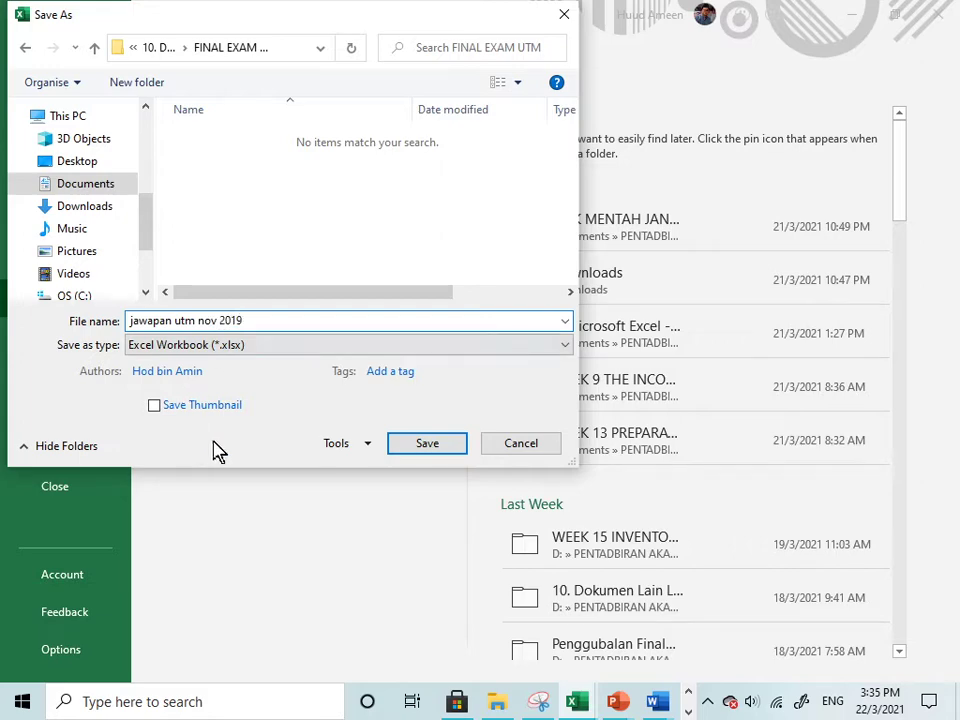
left_click(414, 445)
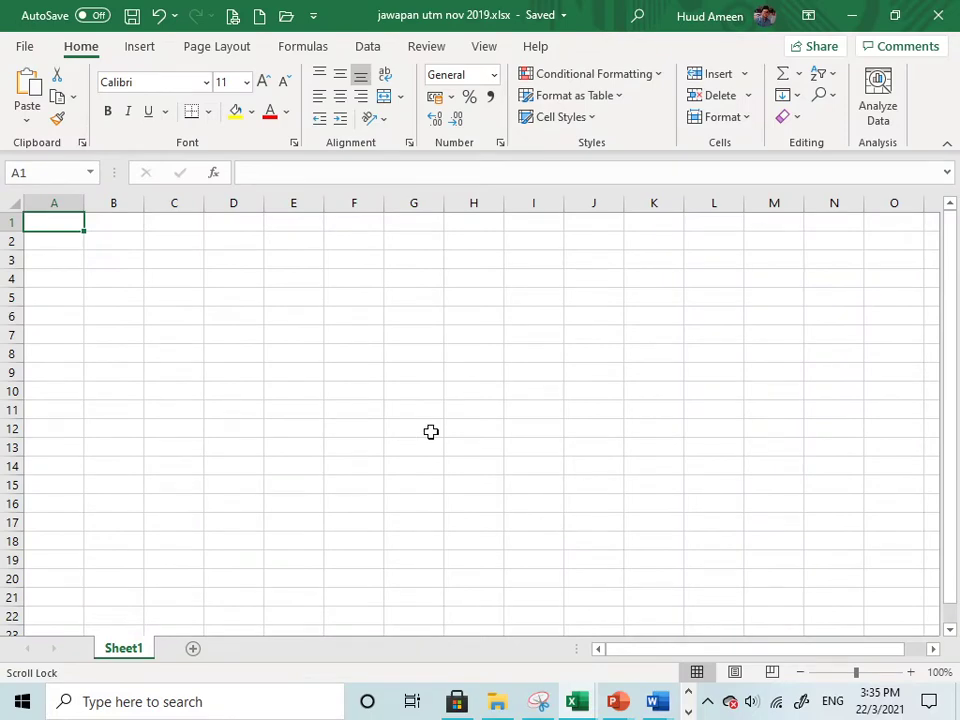
Put the saved workbook back beside the whiteboard and enlarge the Q4 question page for reading
key("super+Right")
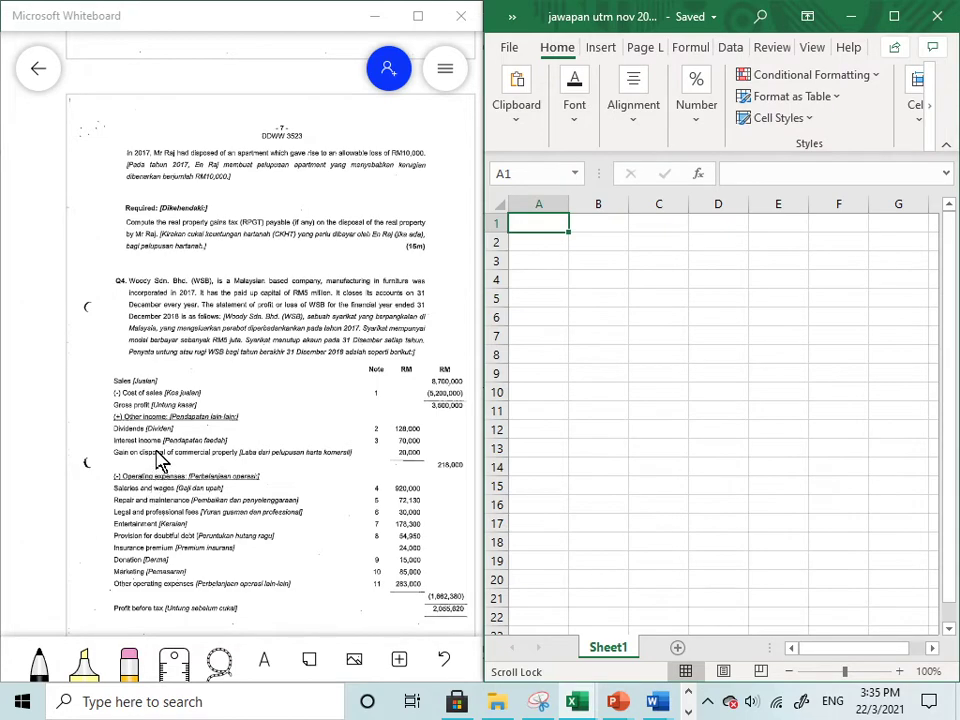
scroll(190, 461, "up", 2)
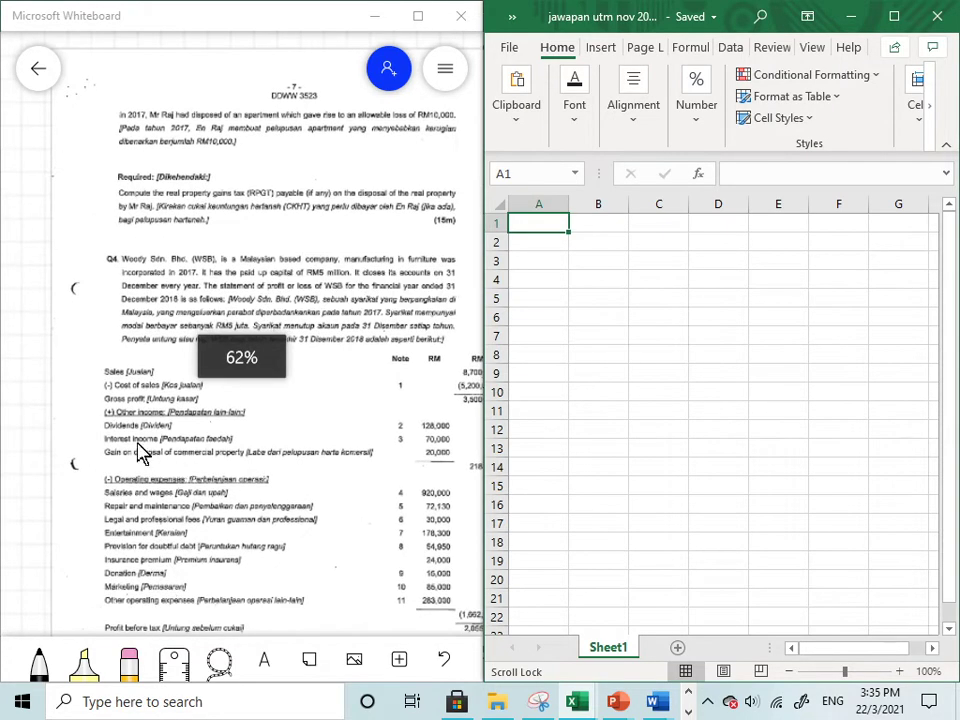
scroll(5, 390, "up", 1)
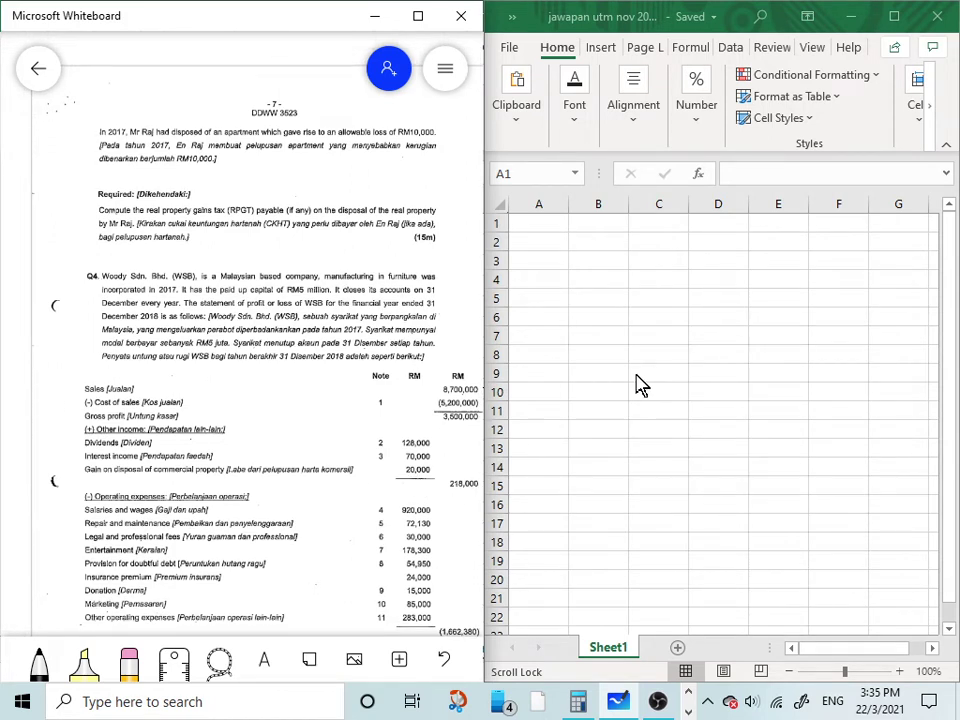
Enter the headings "Q4" in cell A1 and "Woody Sdn. Bhd" in cell A2
left_click(600, 229)
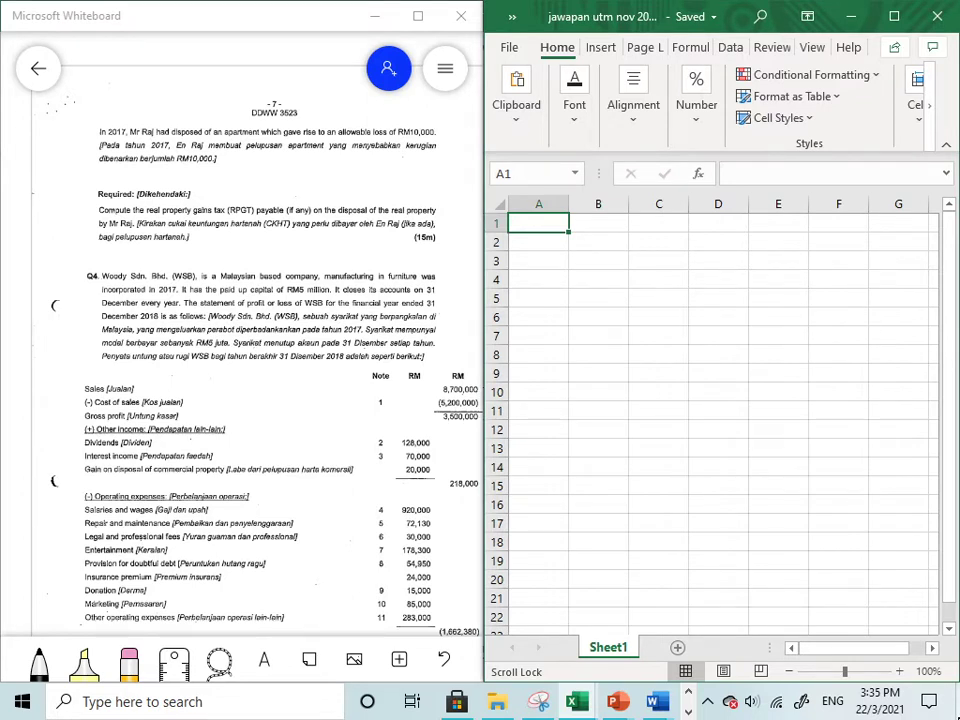
type("W")
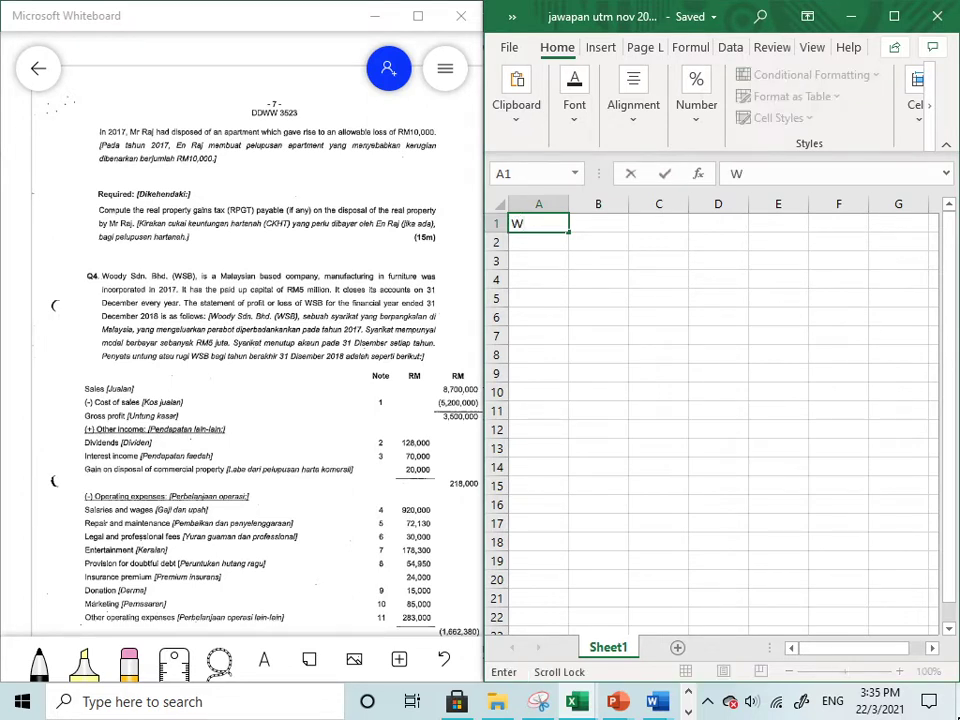
key("BackSpace")
type("Q4")
key("Return")
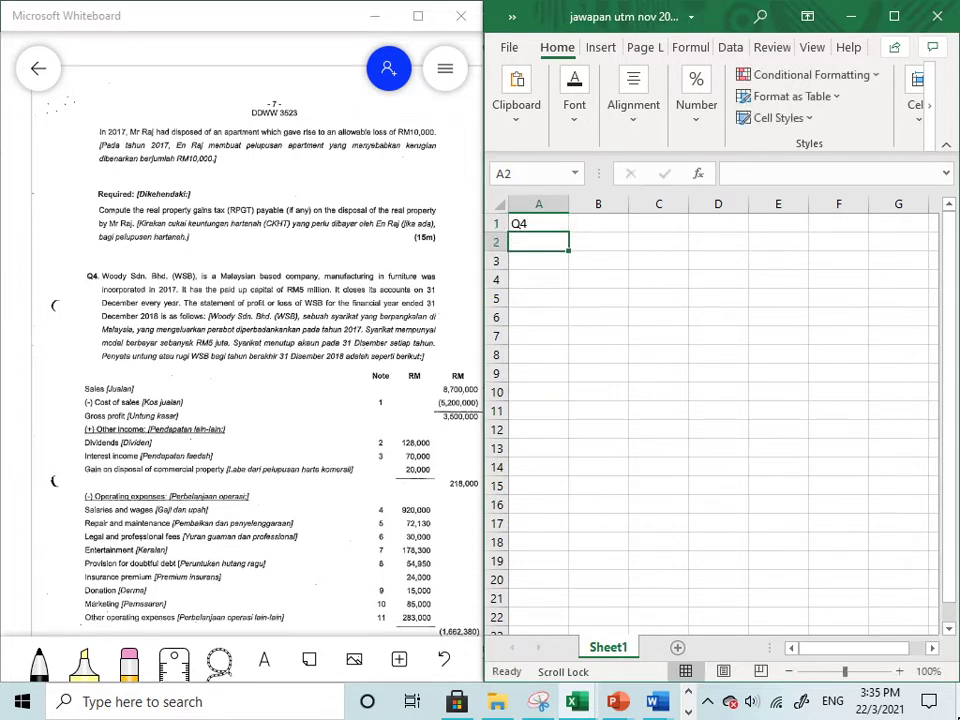
type("Wood")
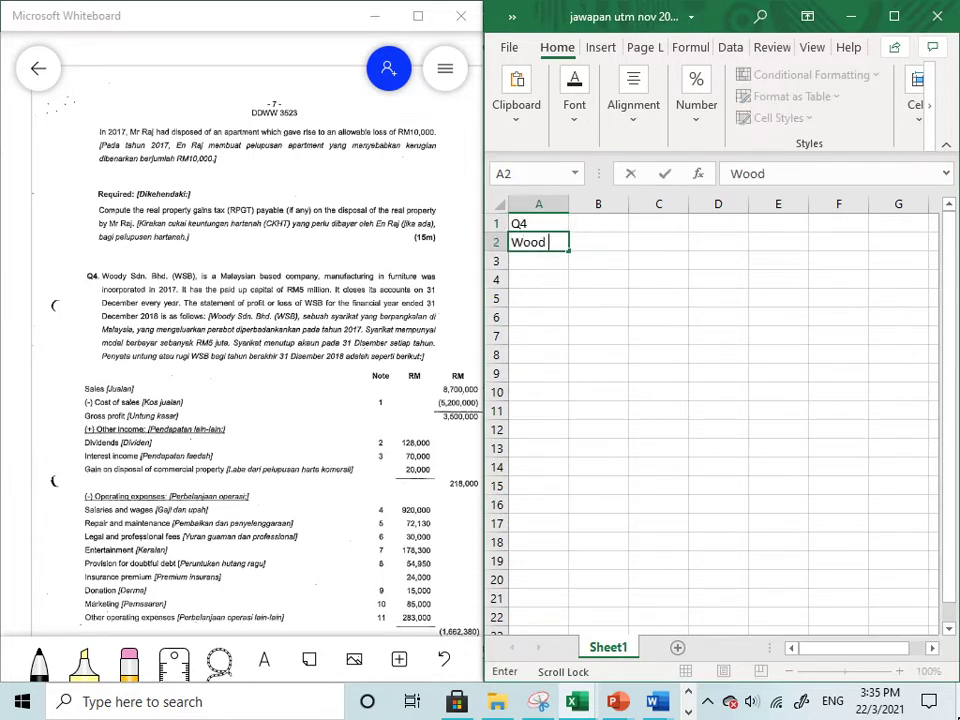
type("y")
type("Sdn. Bhd")
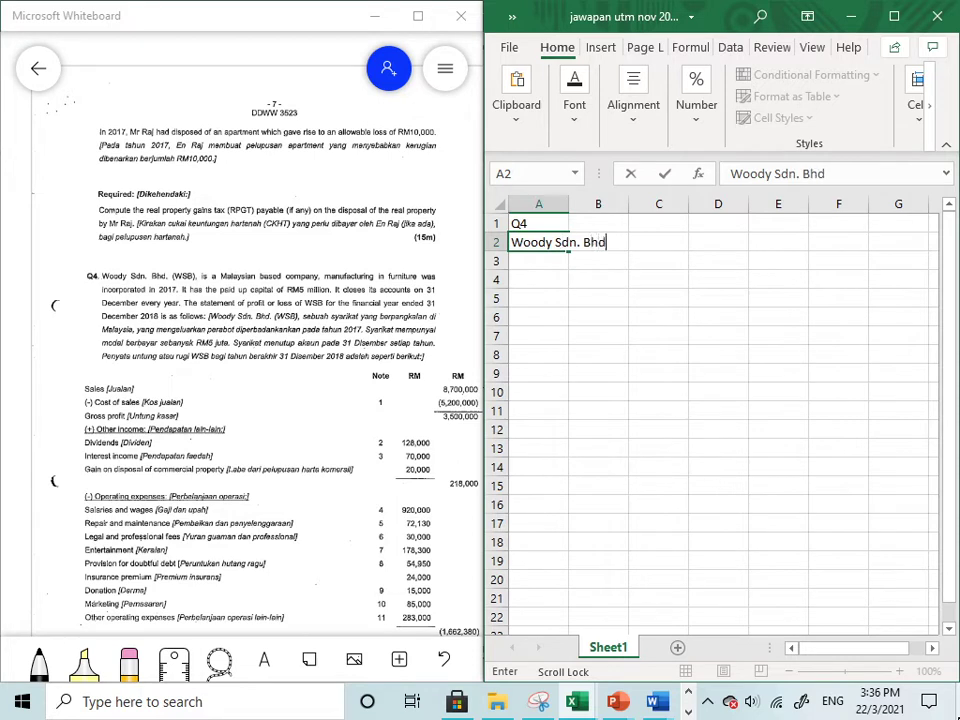
key("Return")
Enter the title "Chargeable Income for the year assessment 2018" in cell A3
type("C")
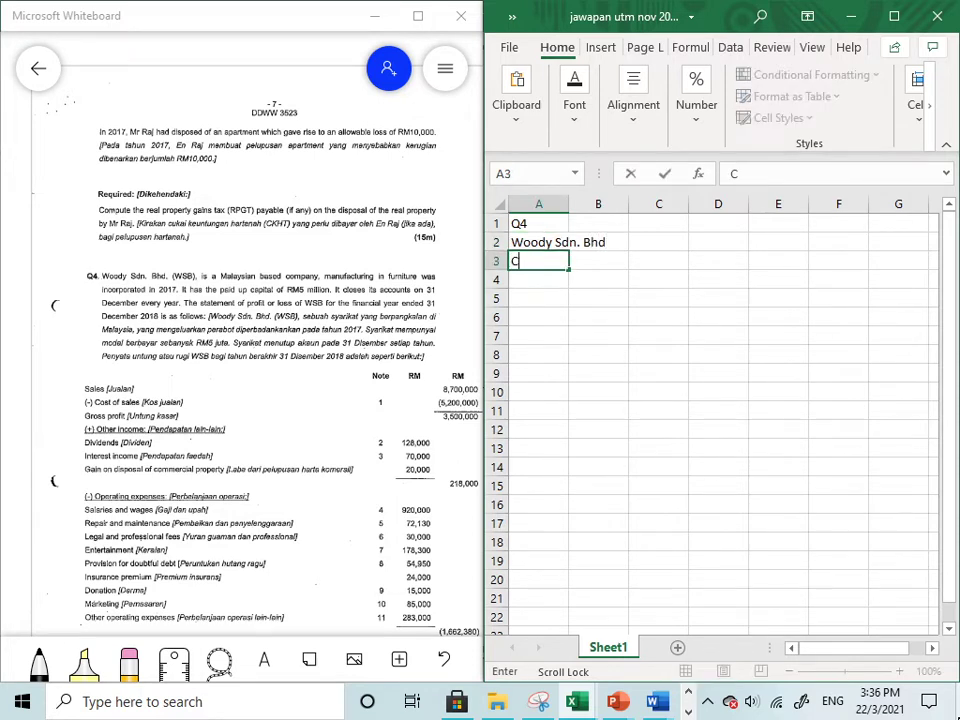
type("hargeab")
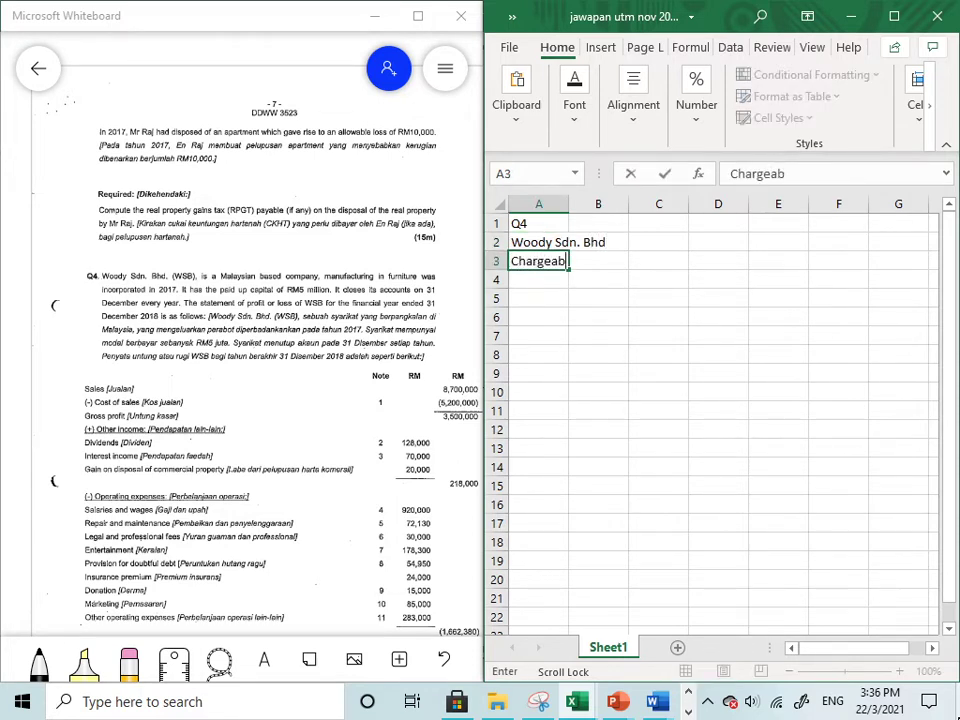
type("le Incom")
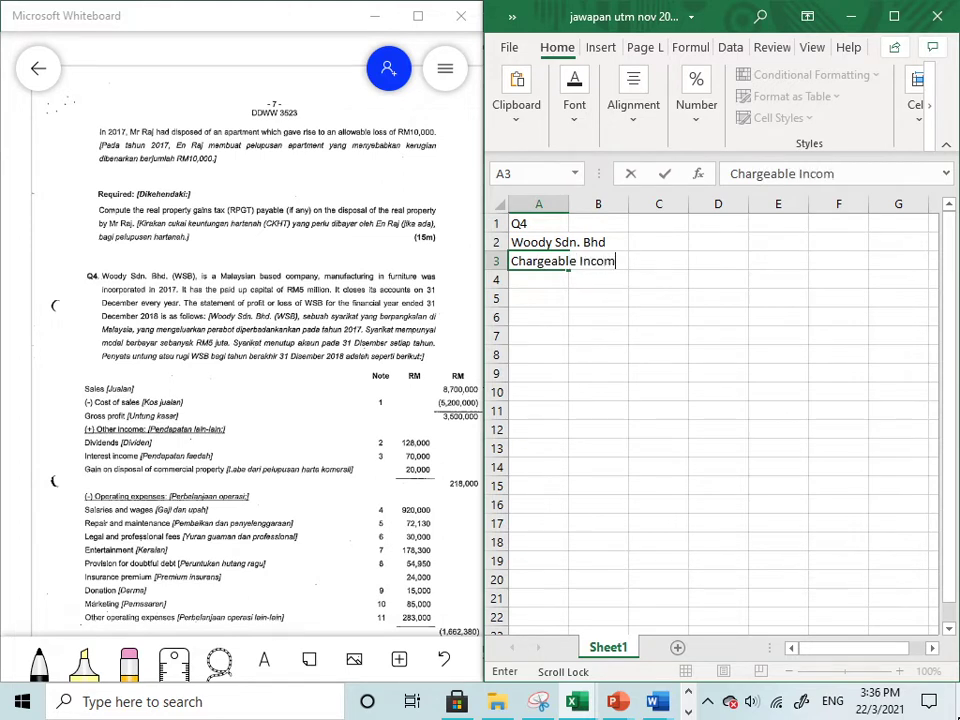
type("e for the ")
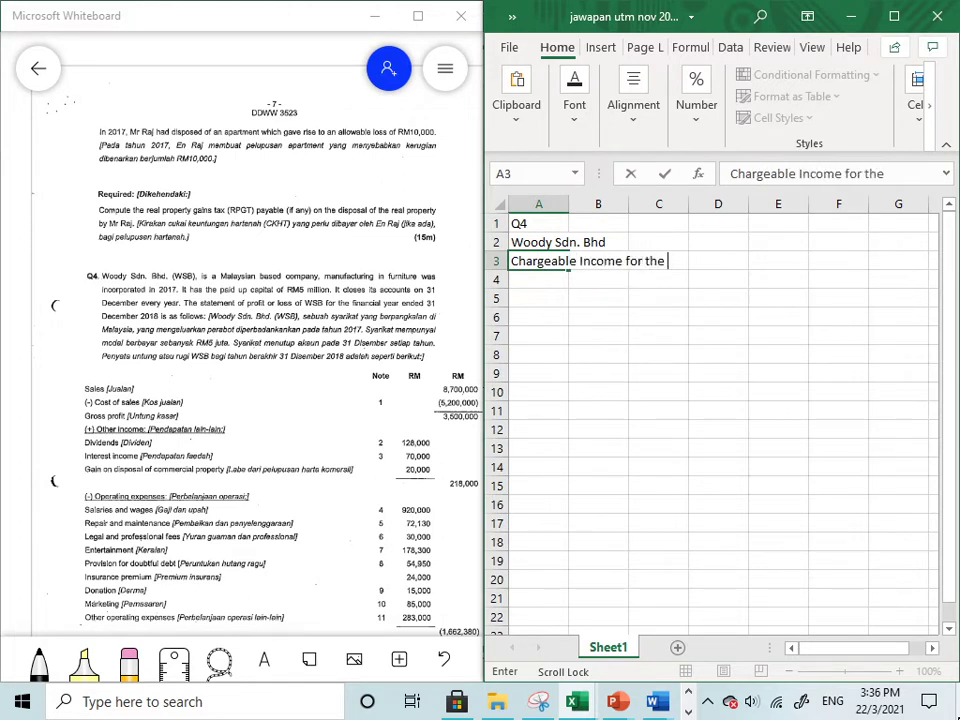
type("year ass")
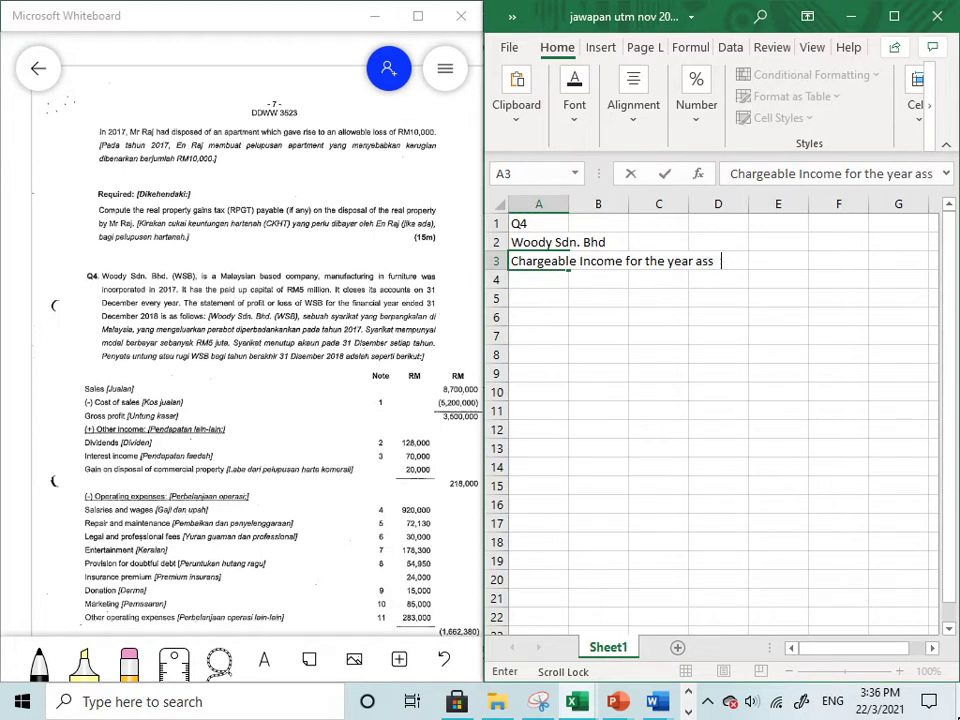
type("essment ")
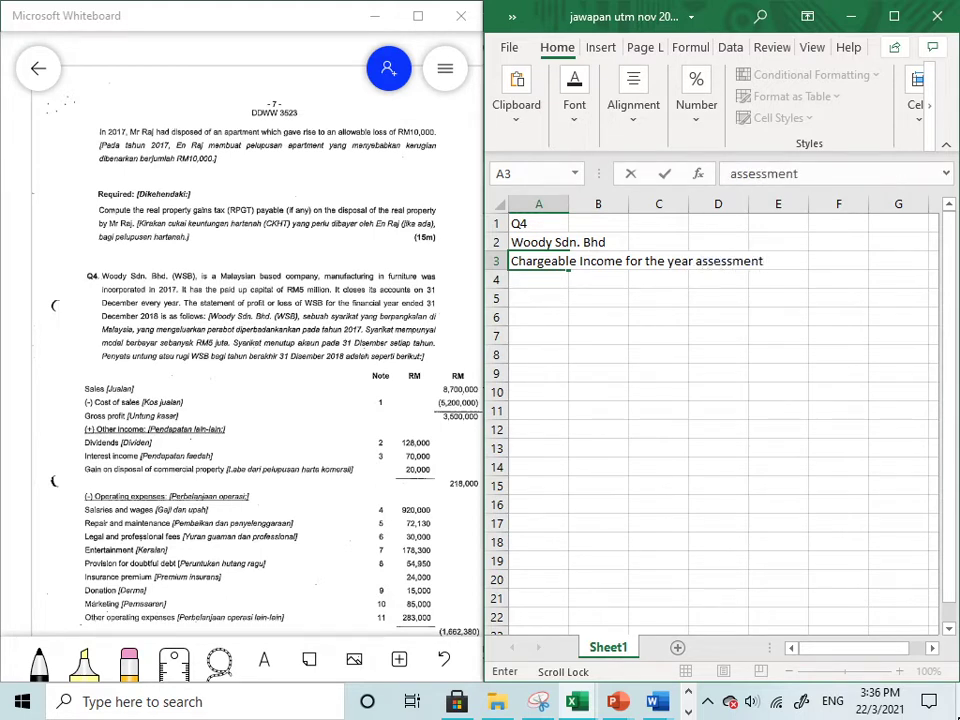
type("2018")
left_click(706, 520)
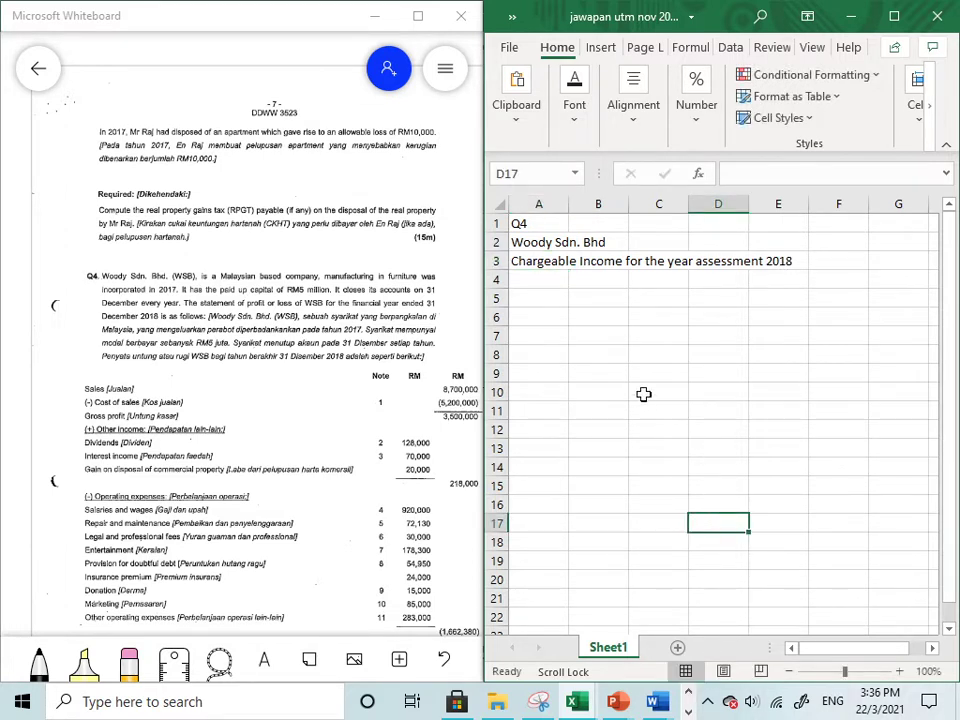
Widen column A to about four times its width and enter RM as the column heading in B4 and C4
left_click_drag(572, 214, 749, 218)
left_click(796, 279)
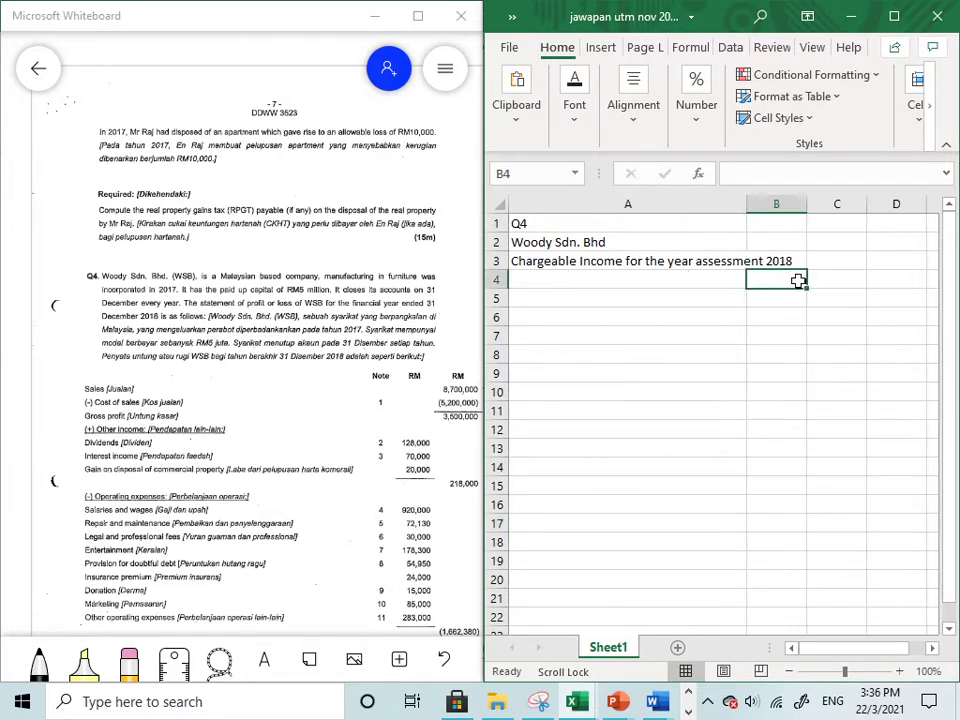
type("RM")
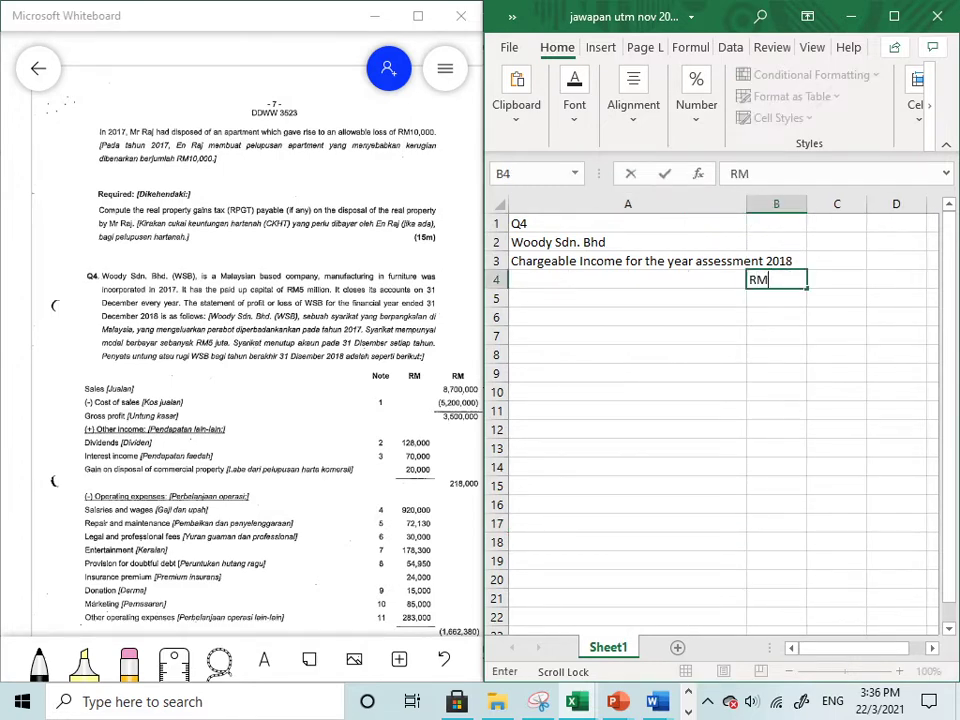
left_click(828, 282)
type("RM")
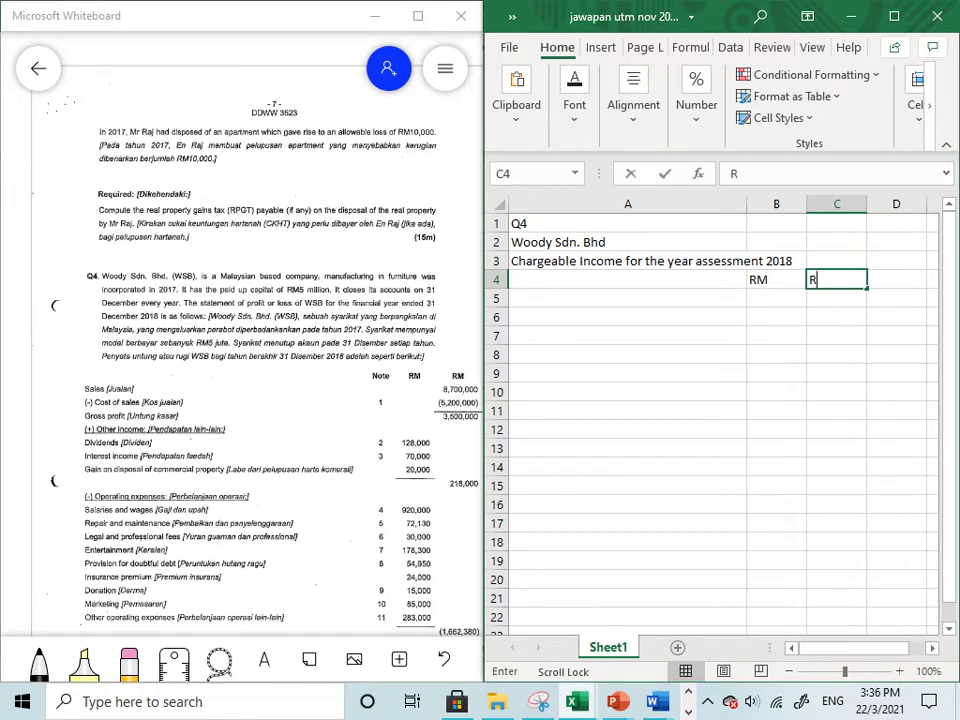
left_click(777, 431)
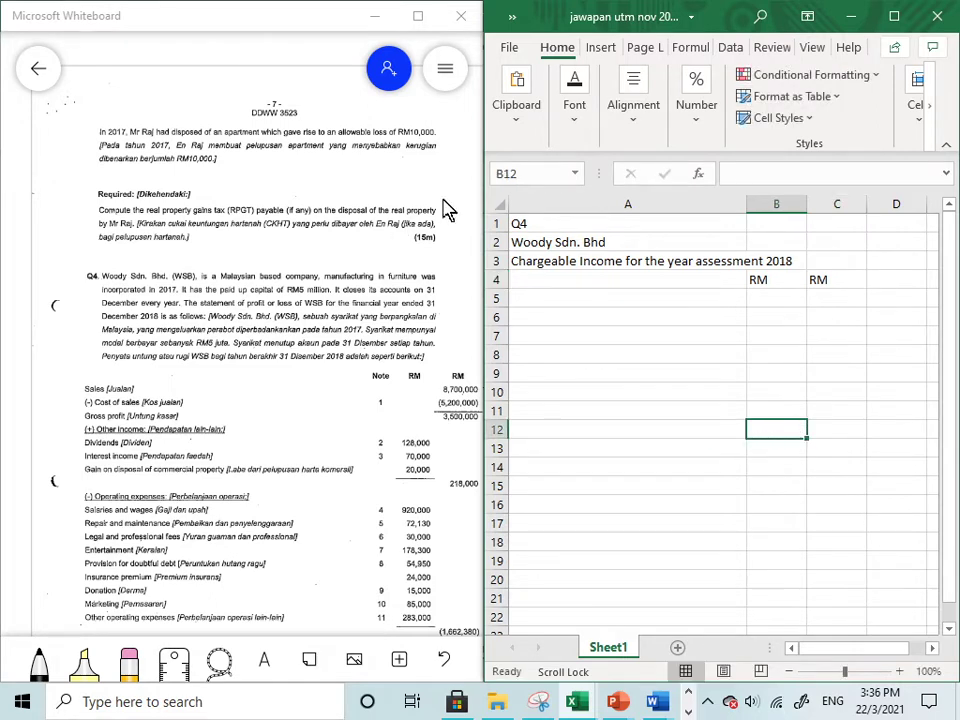
Change the whole sheet's font to Comic Sans MS and put the workbook back beside the whiteboard
left_click(505, 202)
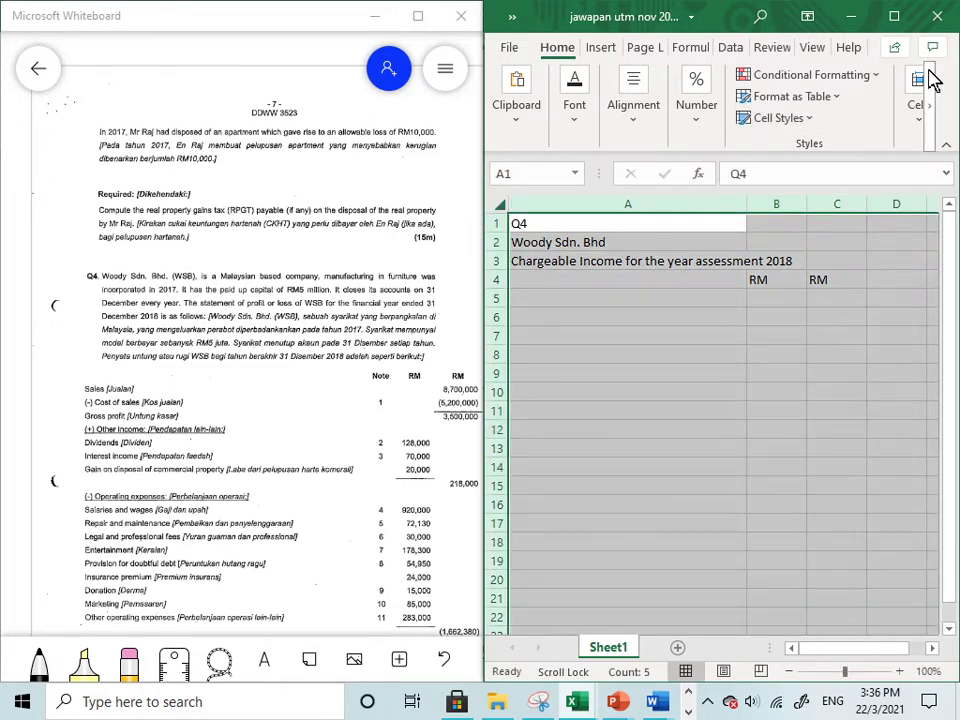
left_click(894, 15)
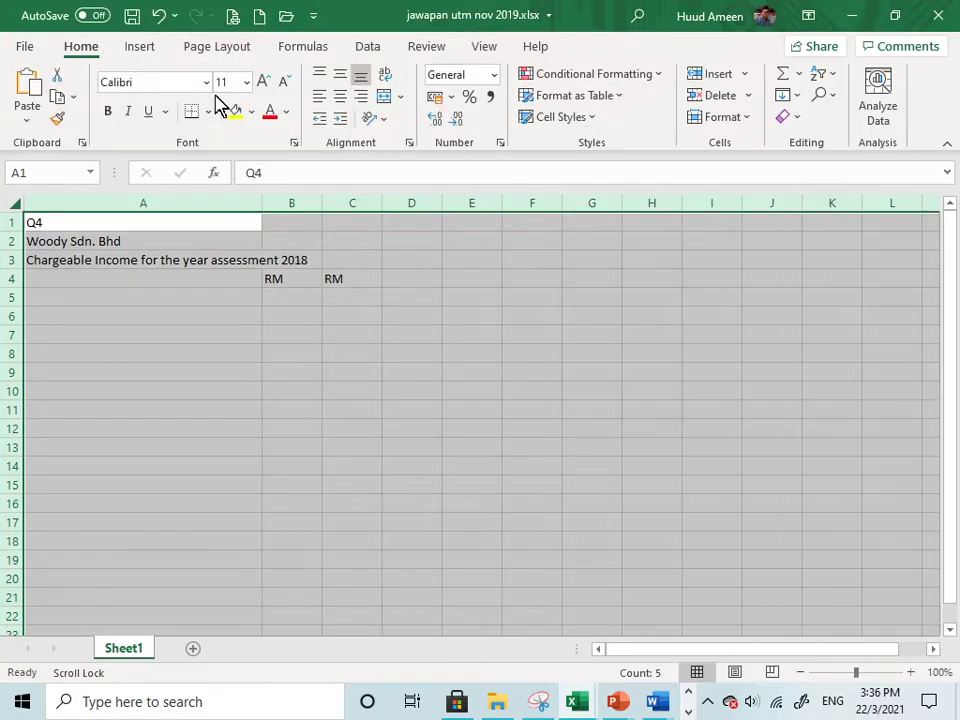
left_click(206, 83)
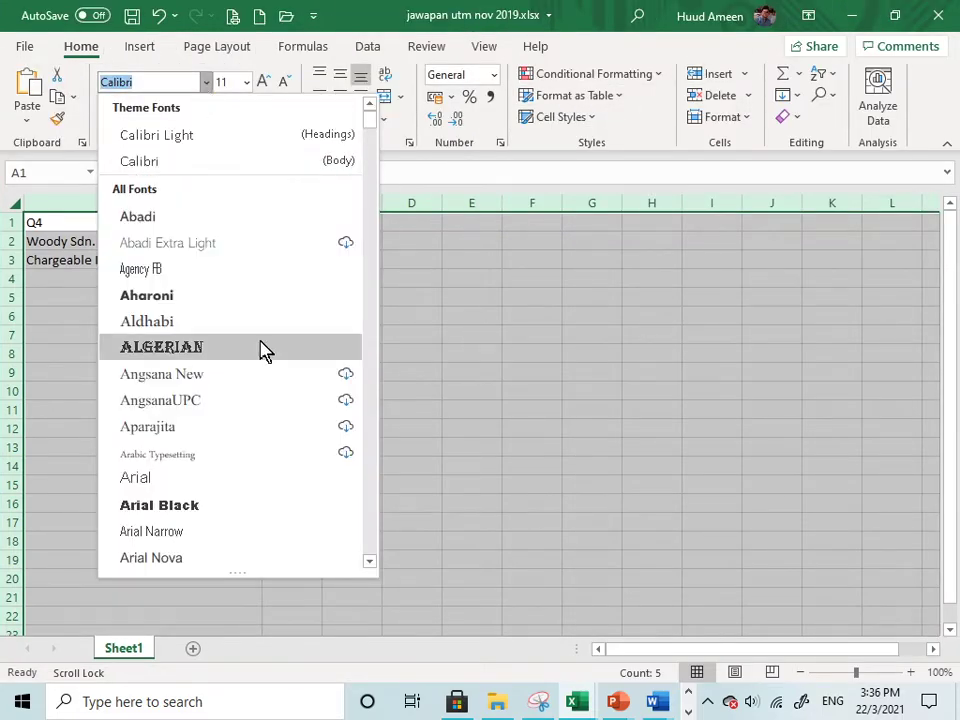
scroll(265, 350, "down", 3)
scroll(265, 350, "down", 9)
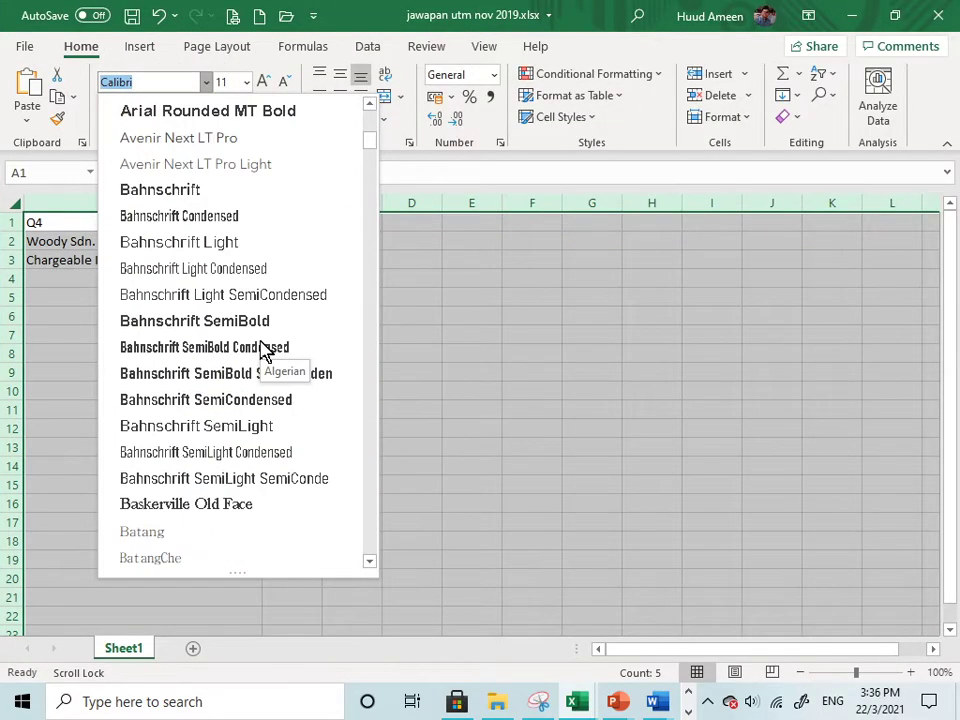
scroll(265, 350, "down", 4)
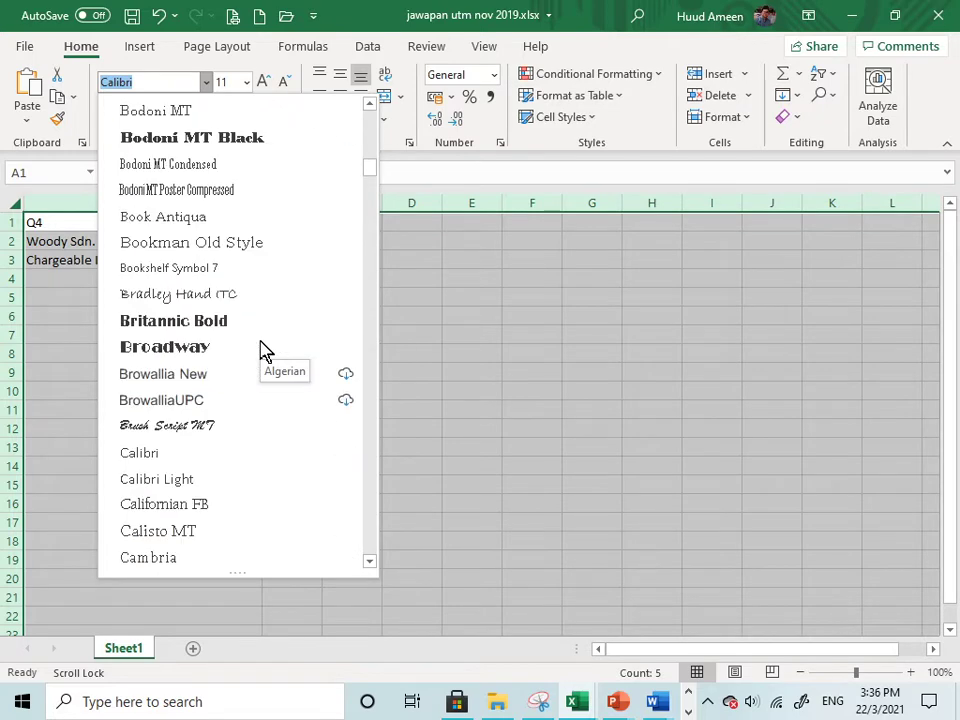
scroll(265, 350, "down", 3)
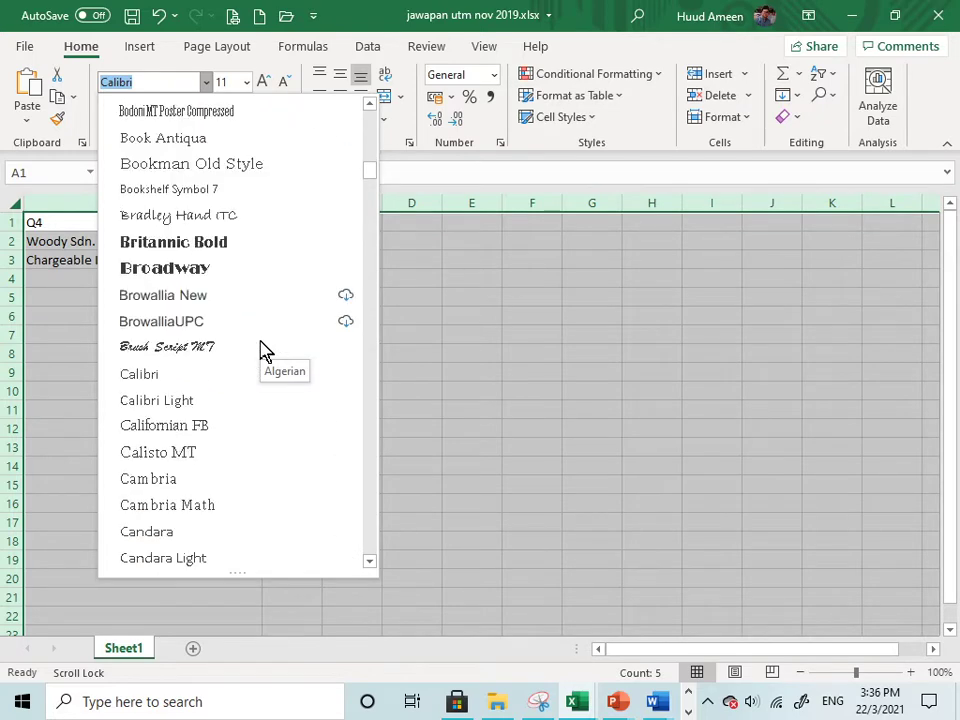
scroll(265, 350, "down", 3)
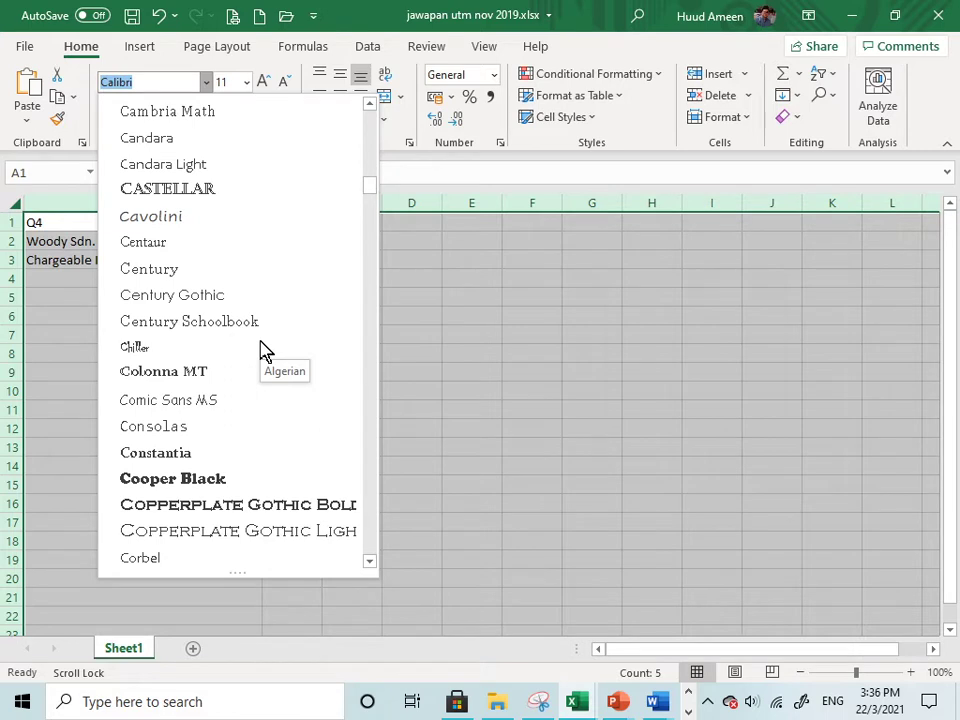
scroll(265, 350, "down", 2)
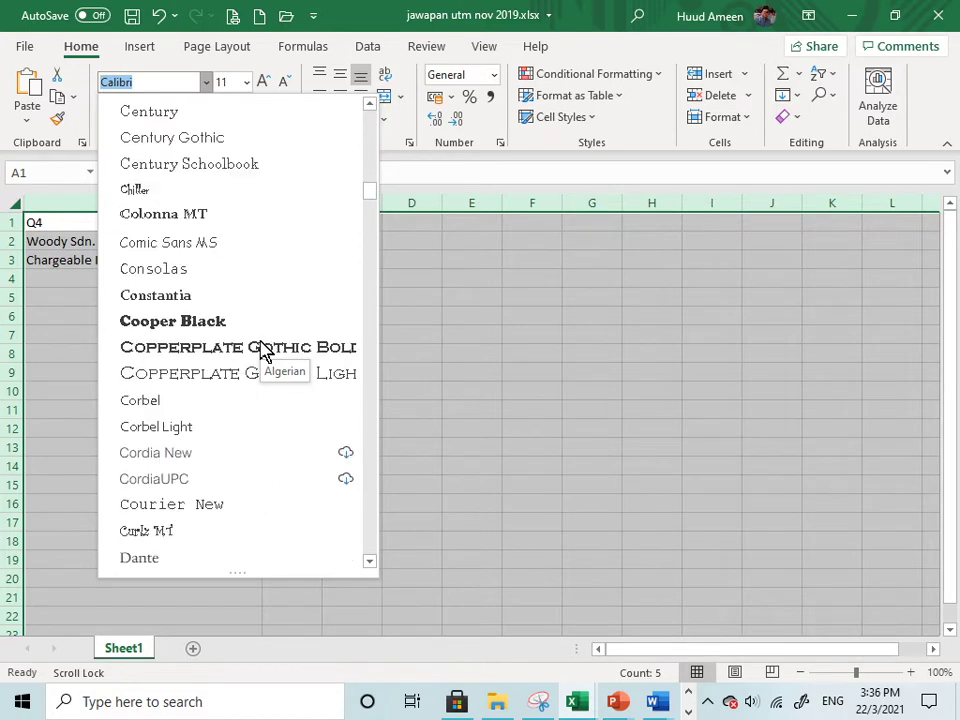
left_click(226, 243)
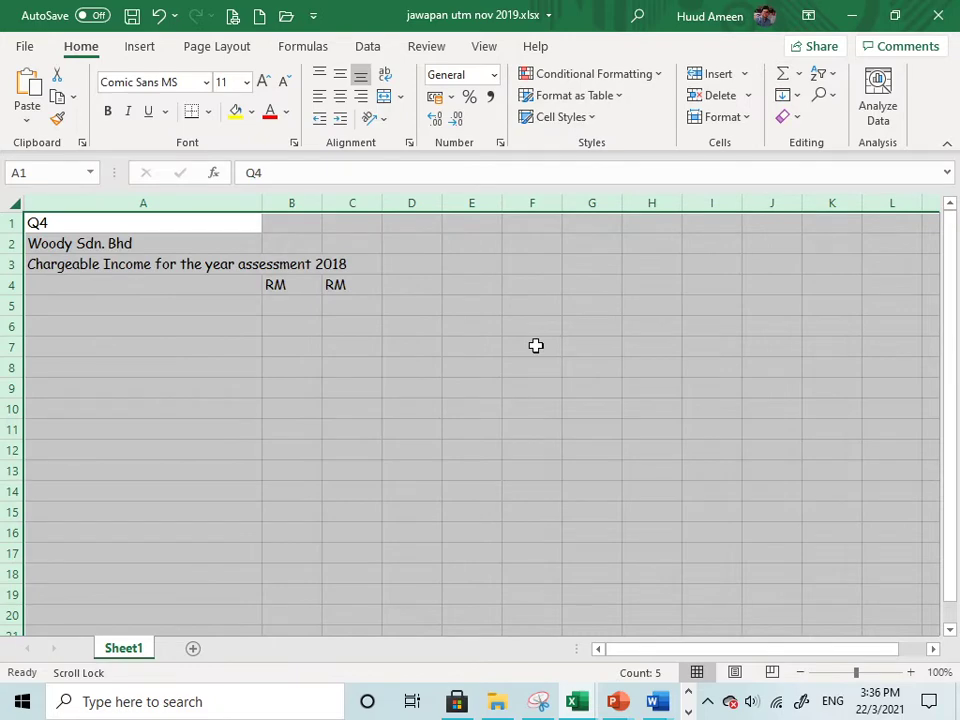
key("super+Right")
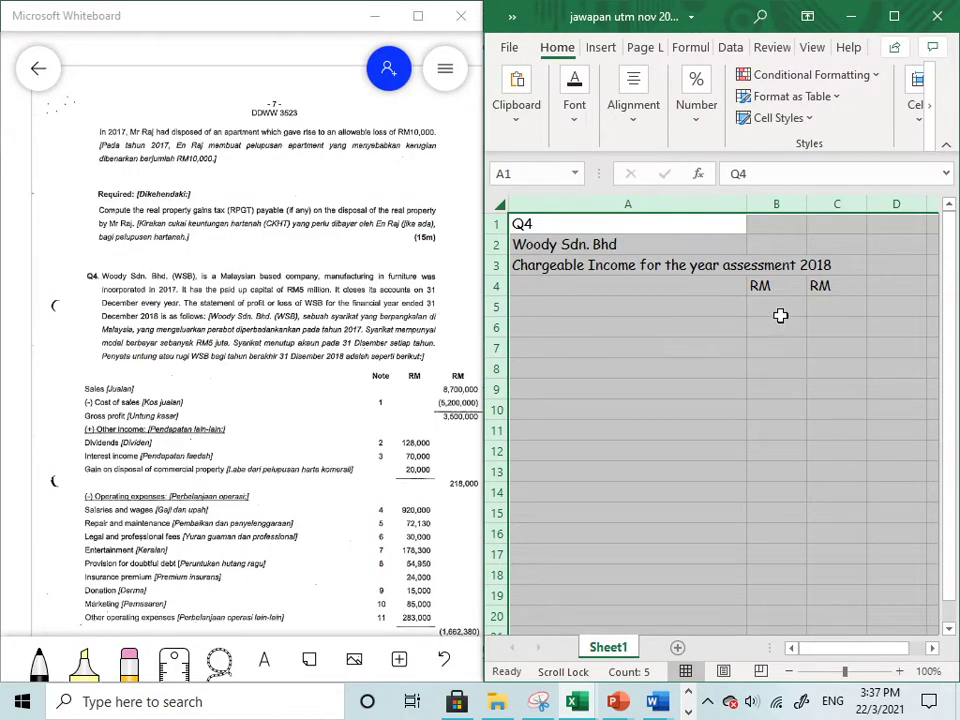
Enter the trial amount 2085620 in cell B5 and clear it again
left_click(777, 313)
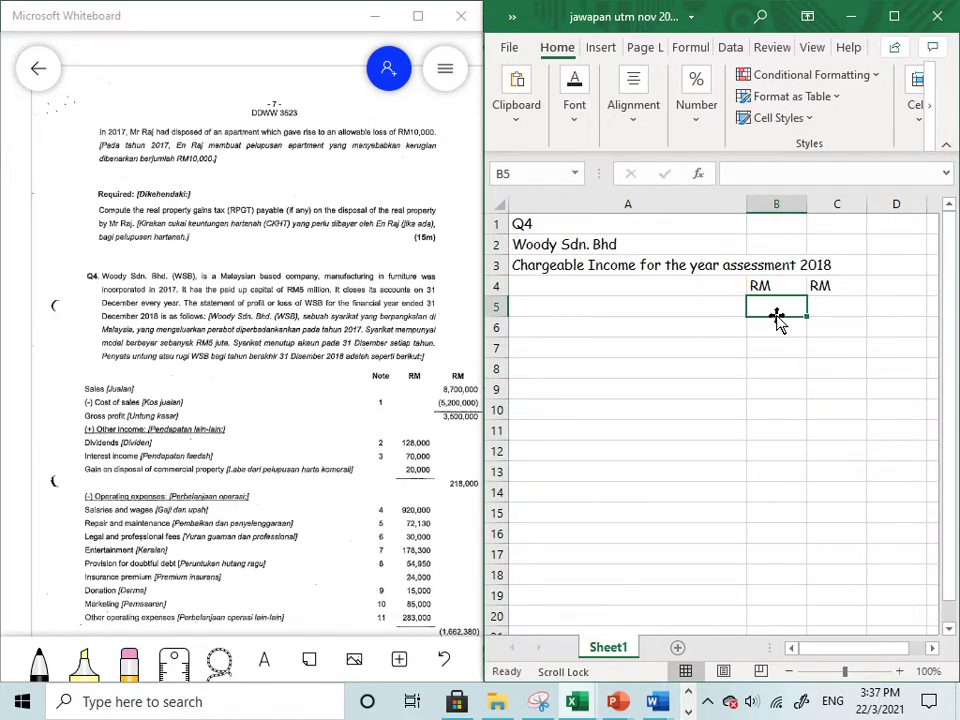
type("20")
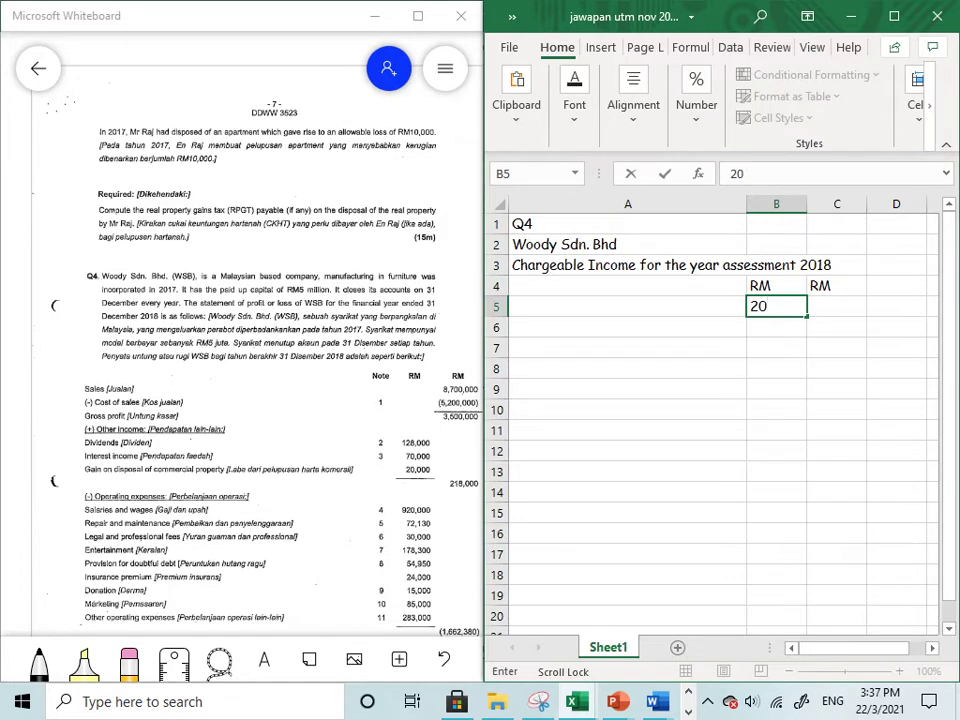
type("85620")
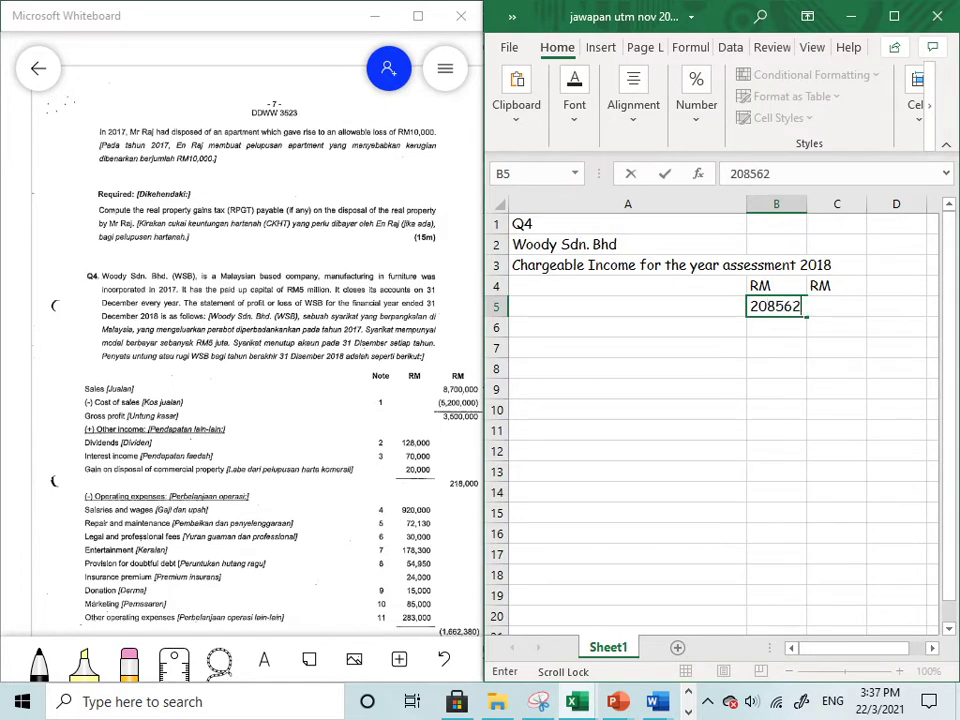
key("Return")
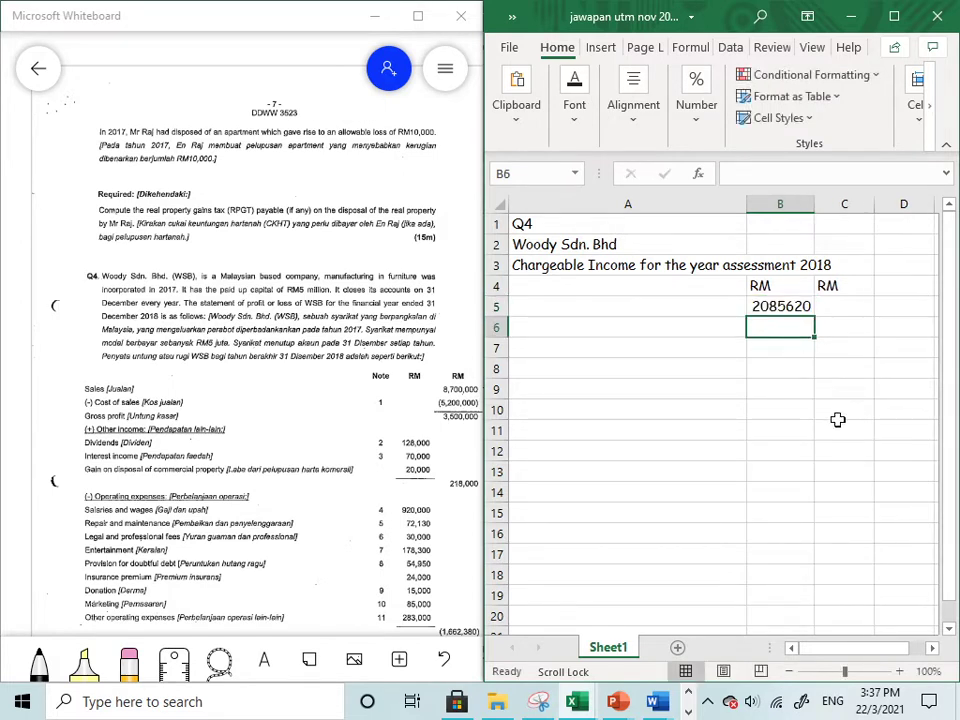
left_click(791, 310)
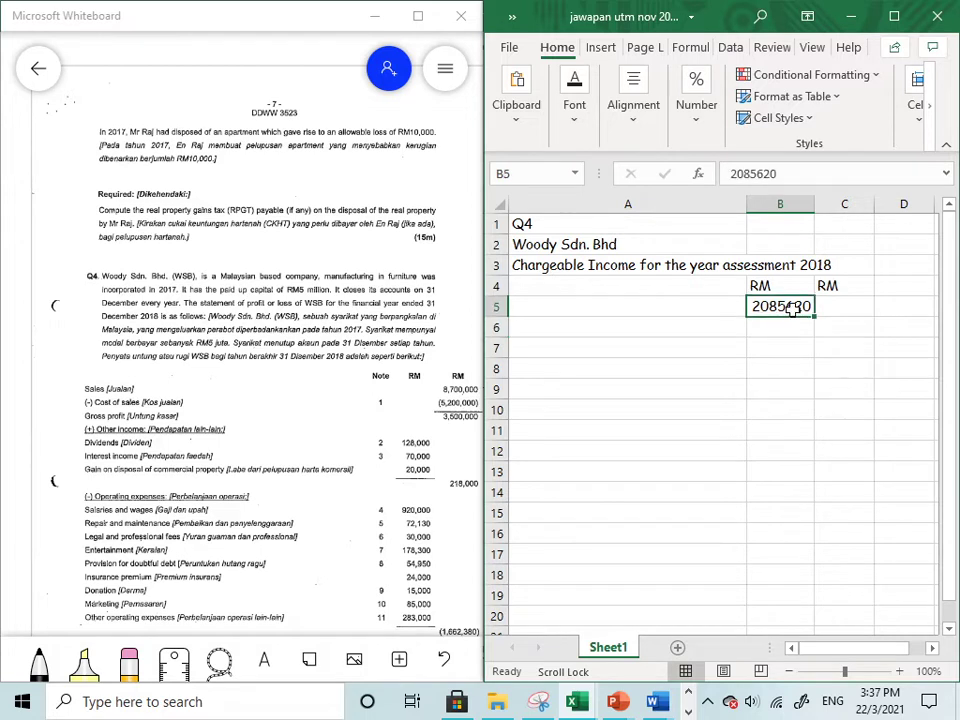
key("Delete")
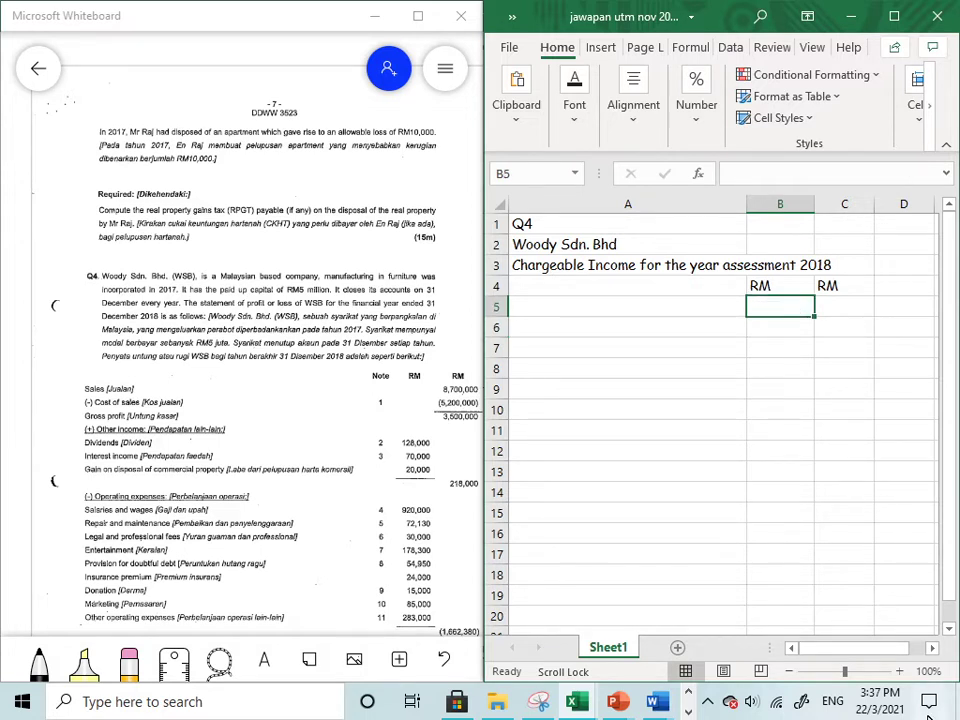
Put a thick outside border around the column heading row, cells A4 to C4
left_click(899, 672)
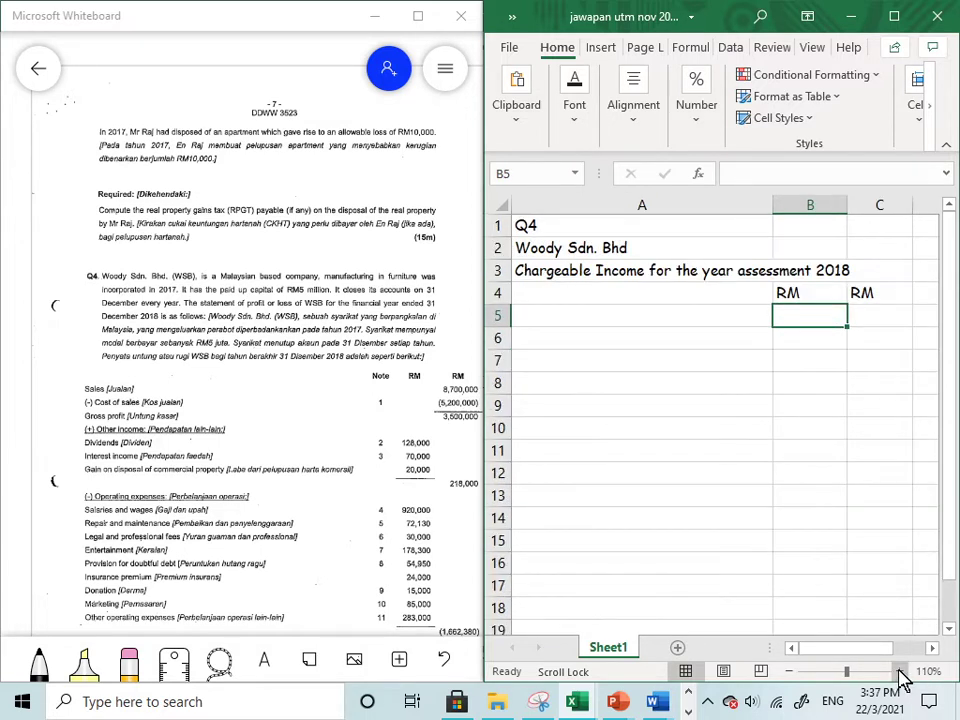
left_click_drag(814, 316, 874, 323)
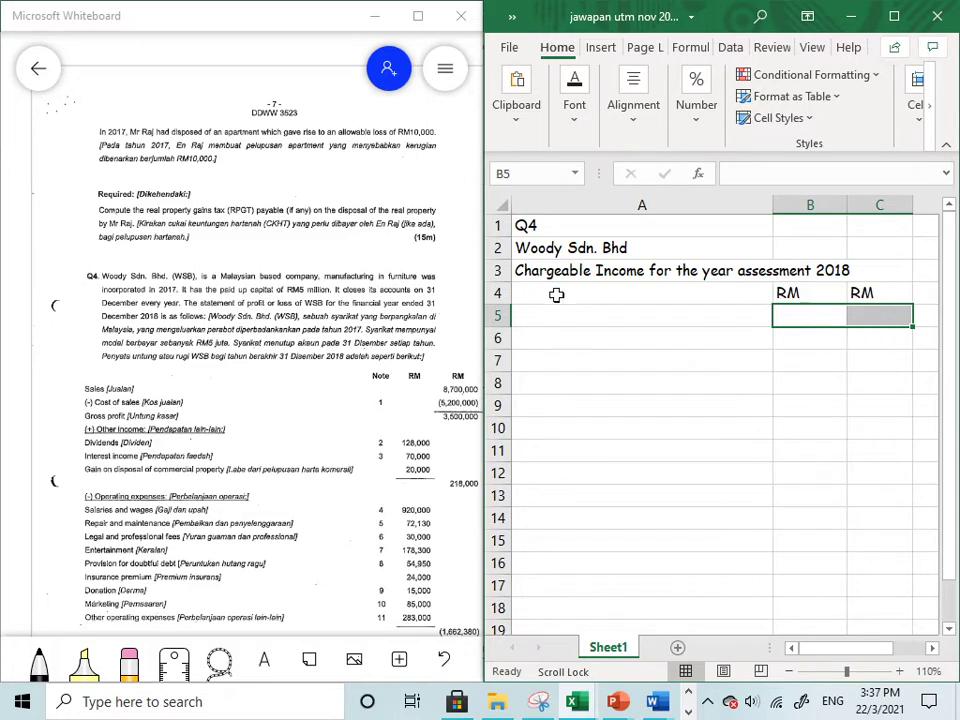
left_click_drag(555, 294, 868, 300)
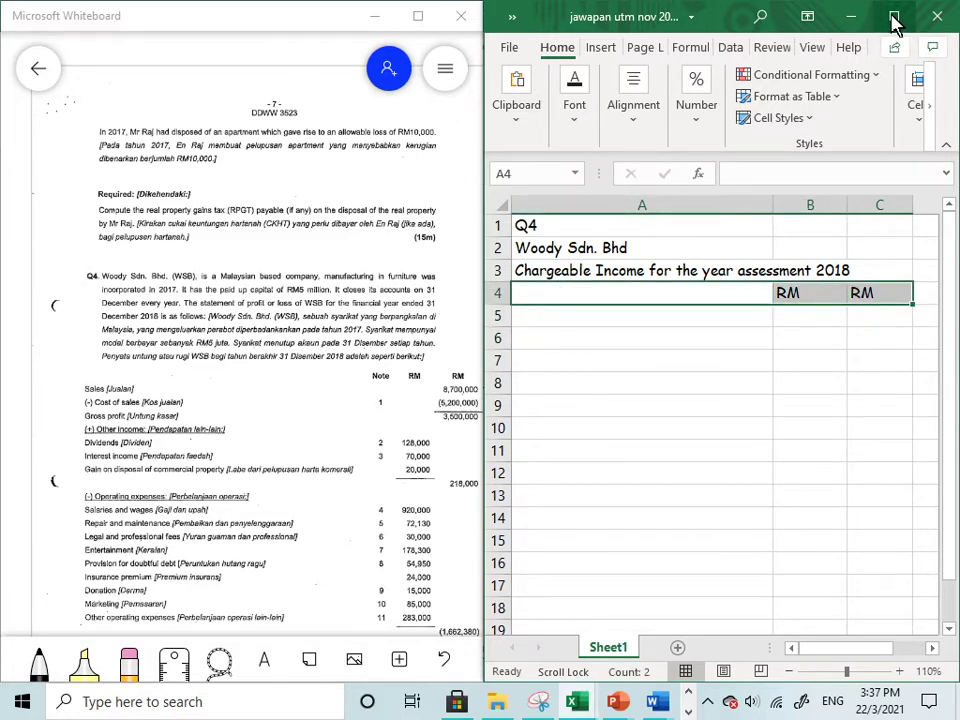
left_click(894, 16)
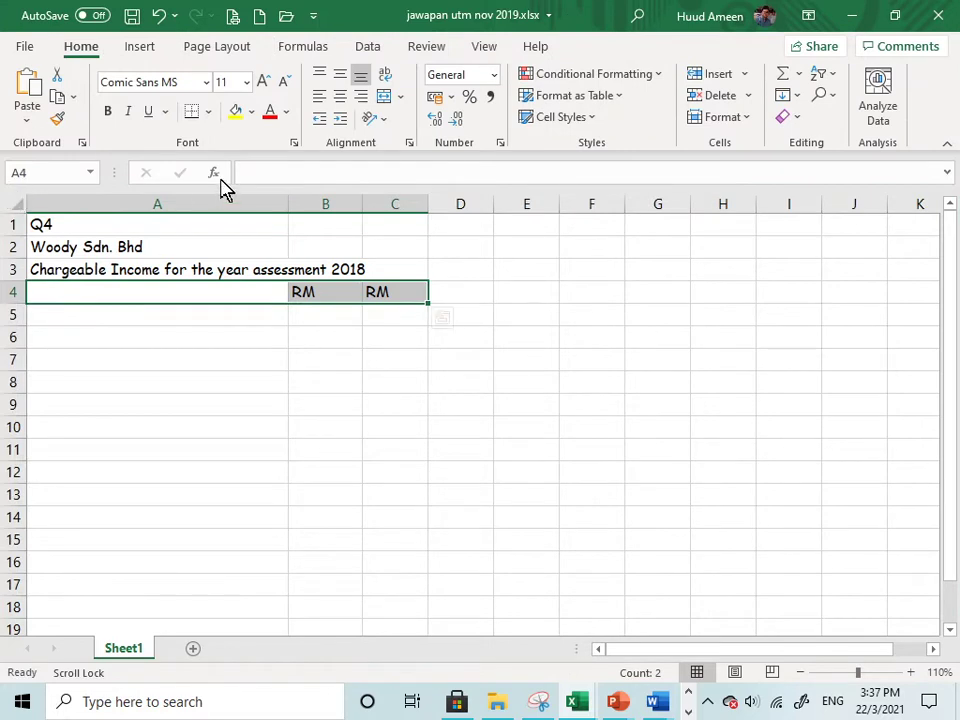
left_click(210, 112)
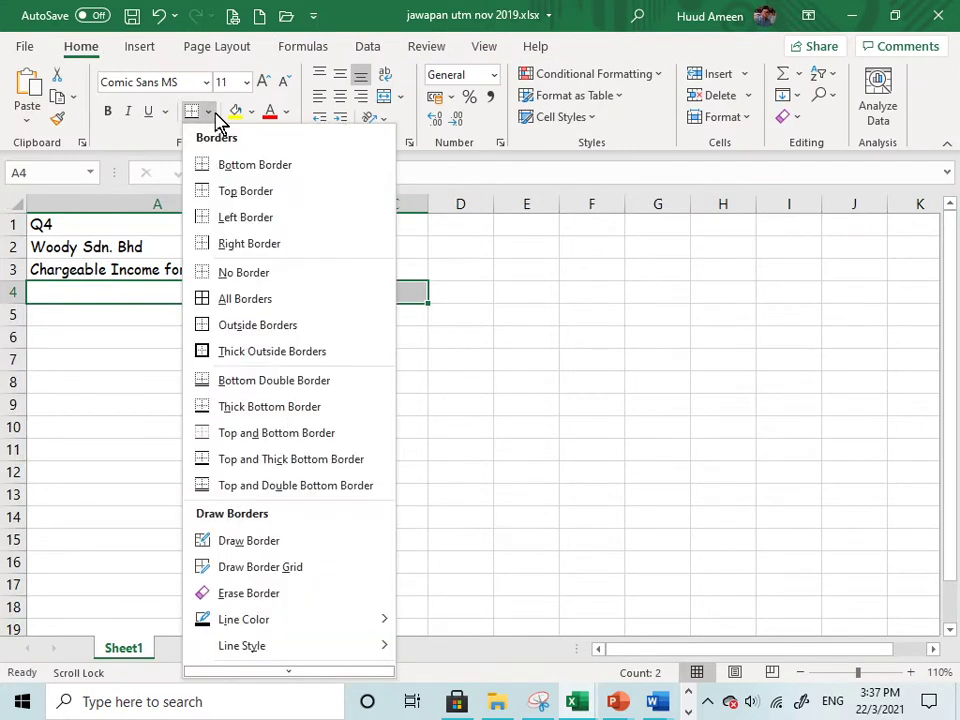
left_click(220, 354)
left_click(300, 368)
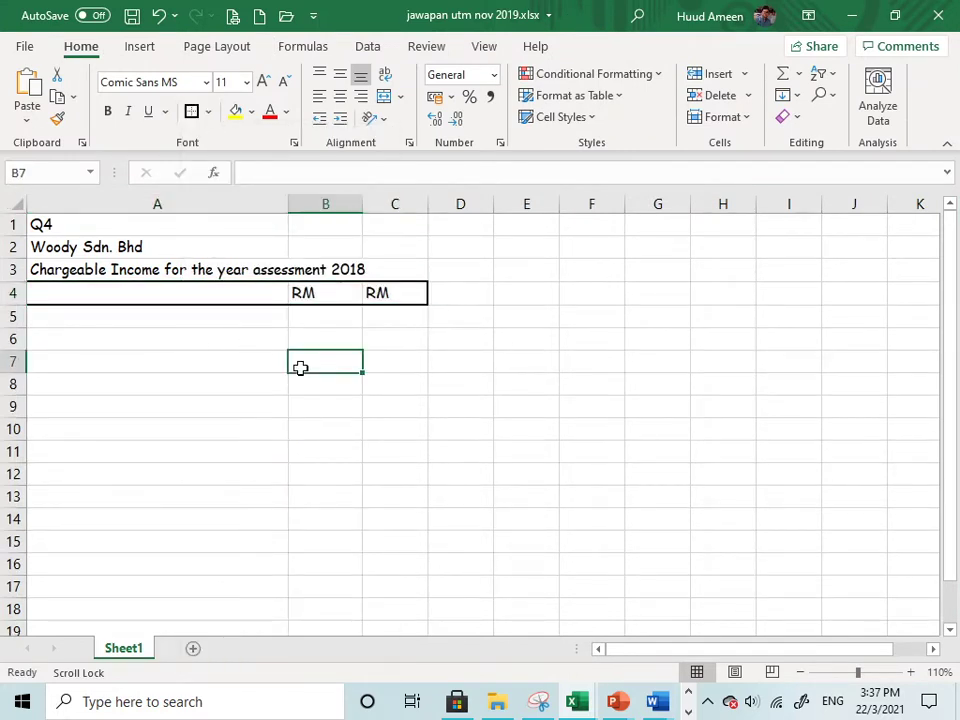
Try all borders on the RM columns from B4 to C43 and undo them
left_click(339, 292)
left_click_drag(339, 292, 380, 650)
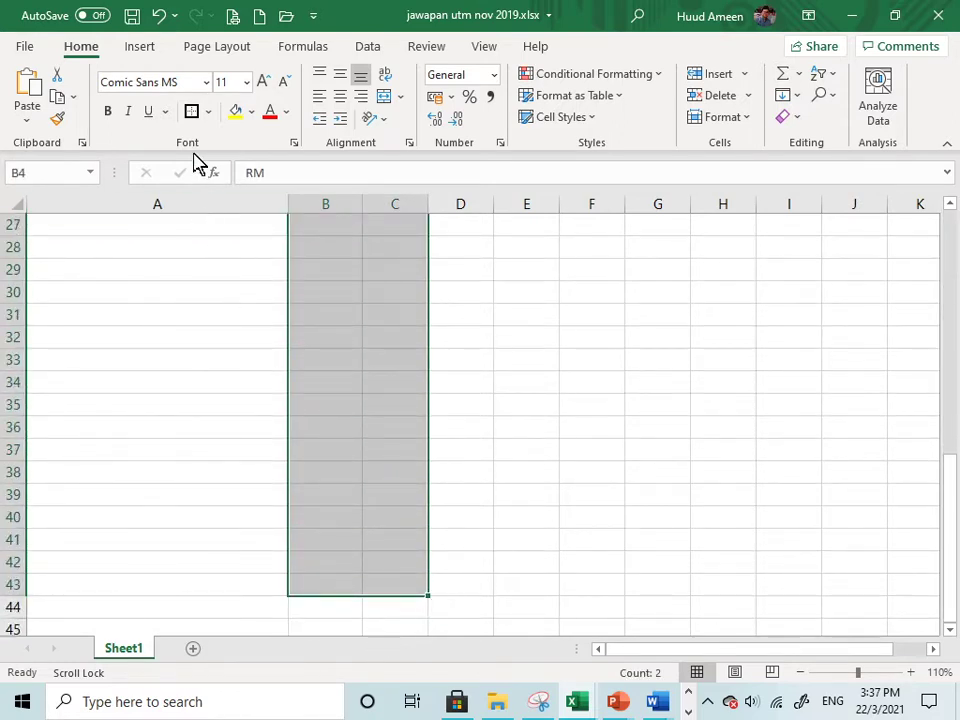
left_click(209, 112)
left_click(223, 297)
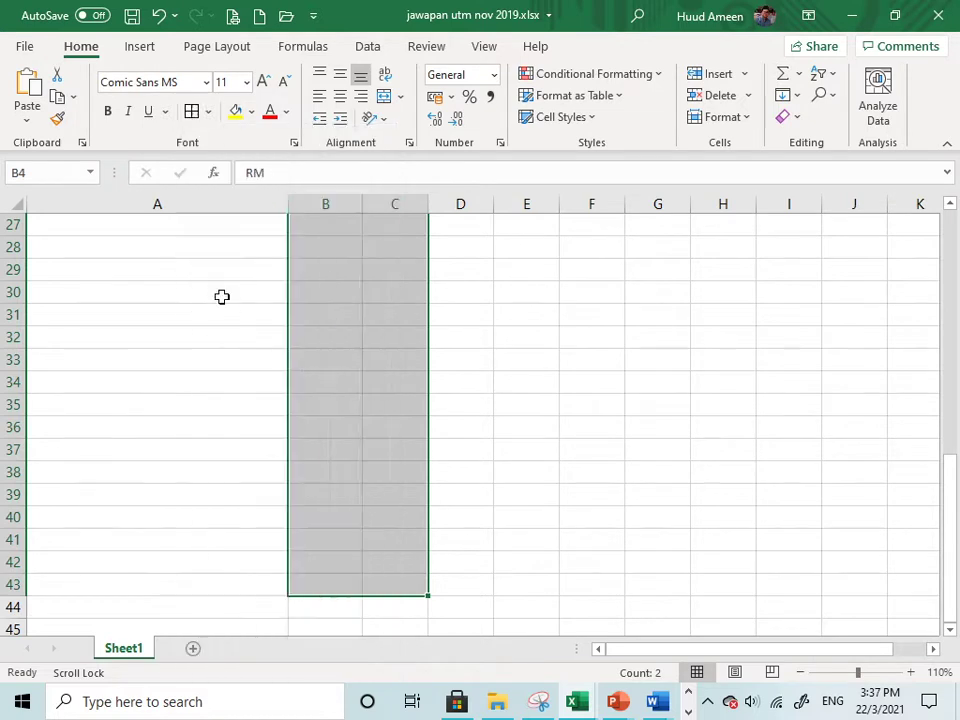
scroll(567, 393, "up", 9)
left_click(567, 393)
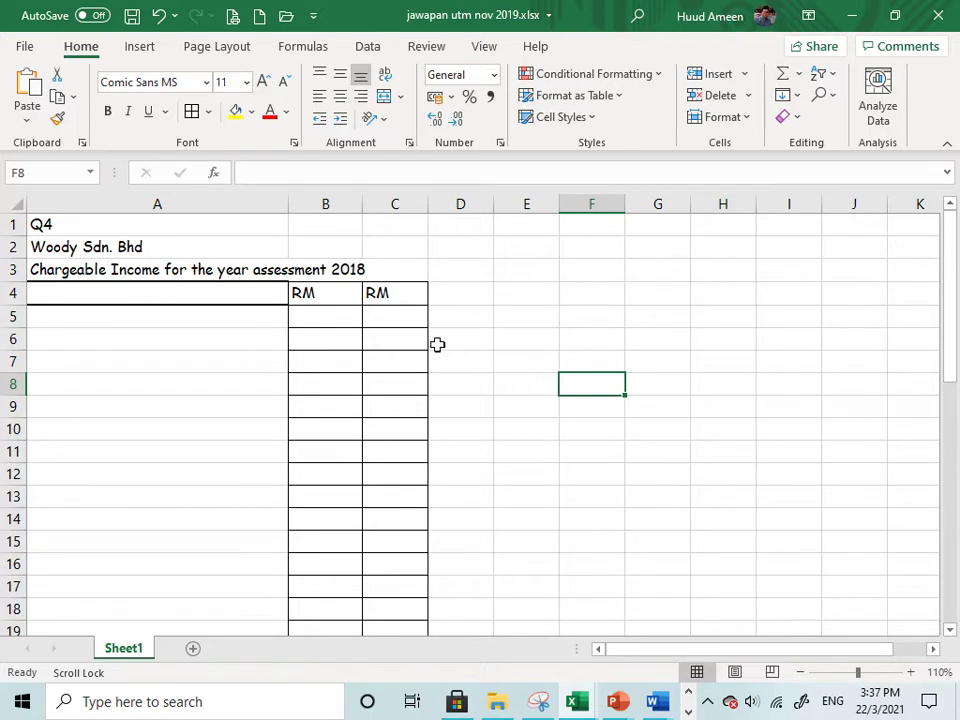
left_click(158, 15)
left_click(158, 15)
Add left and right borders to the two RM columns from row 4 down to row 22
left_click_drag(341, 298, 375, 611)
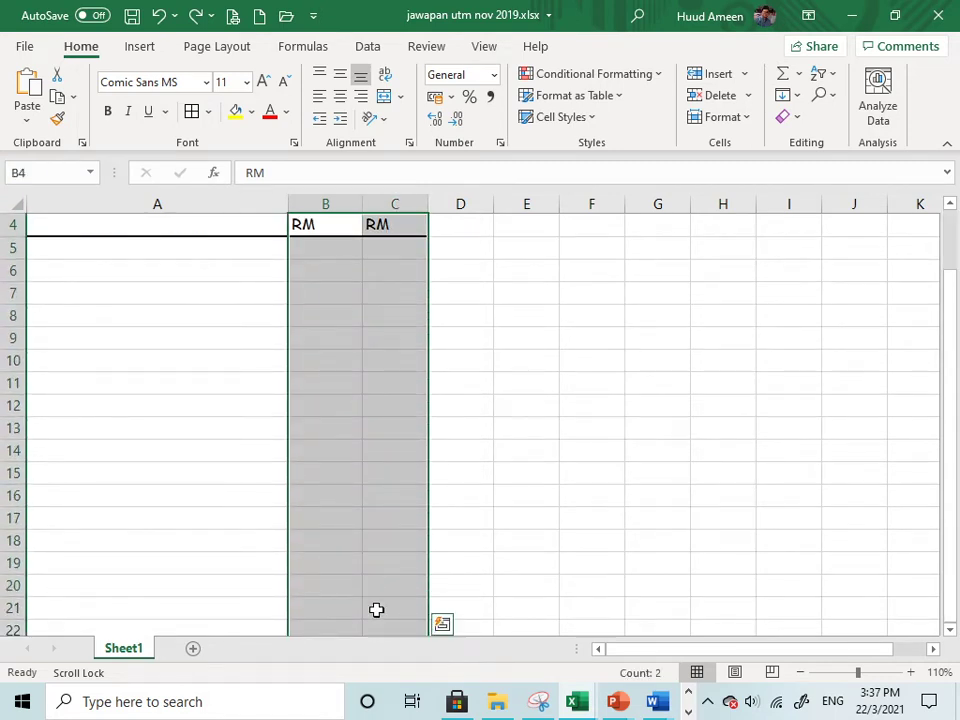
left_click(208, 113)
left_click(210, 220)
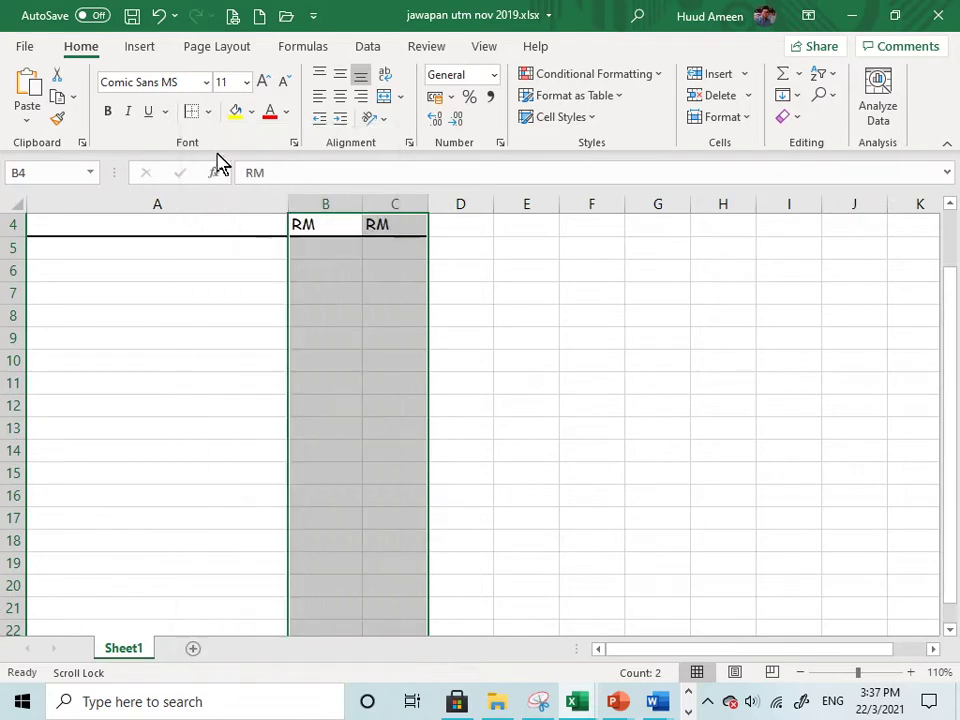
left_click(208, 112)
left_click(222, 222)
Add a left border to cells C5 to C38 and put the workbook back beside the whiteboard
left_click_drag(386, 251, 392, 638)
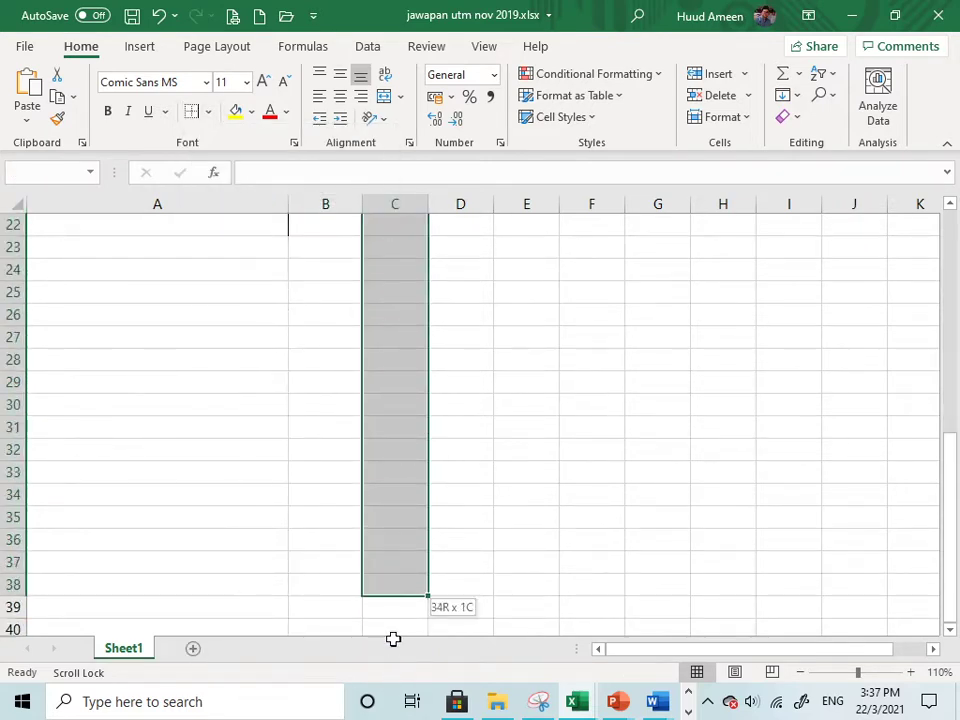
left_click(208, 112)
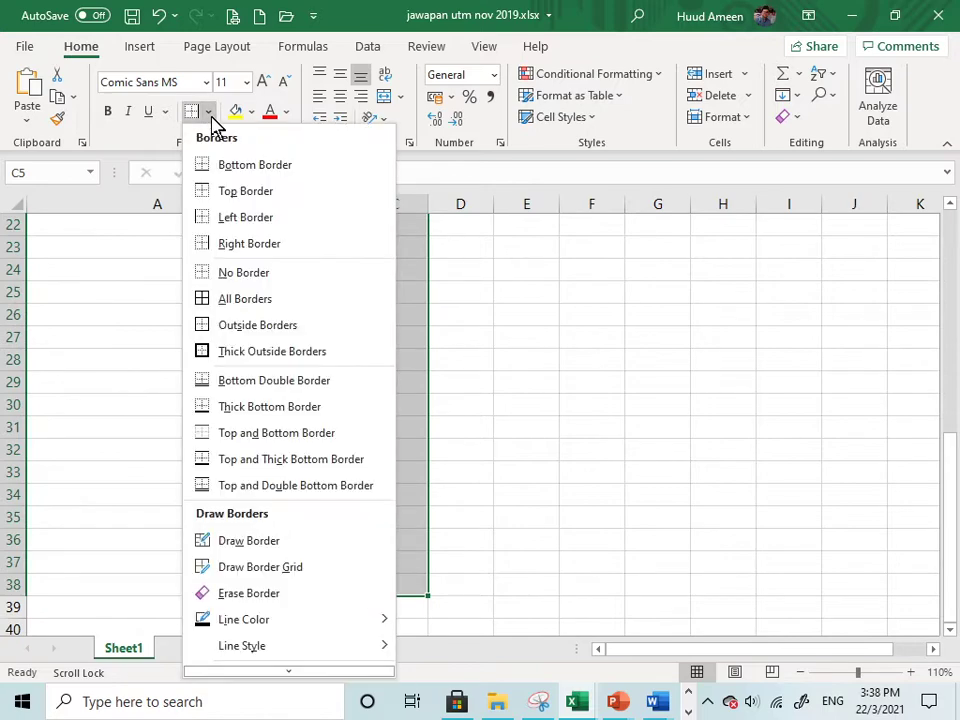
left_click(208, 216)
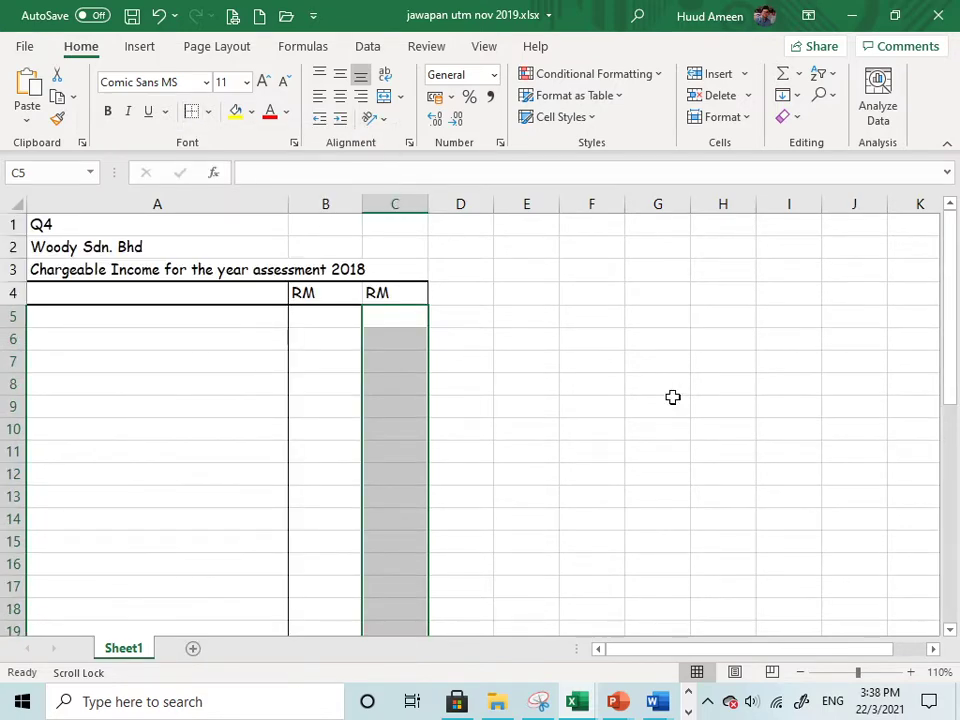
key("super+Right")
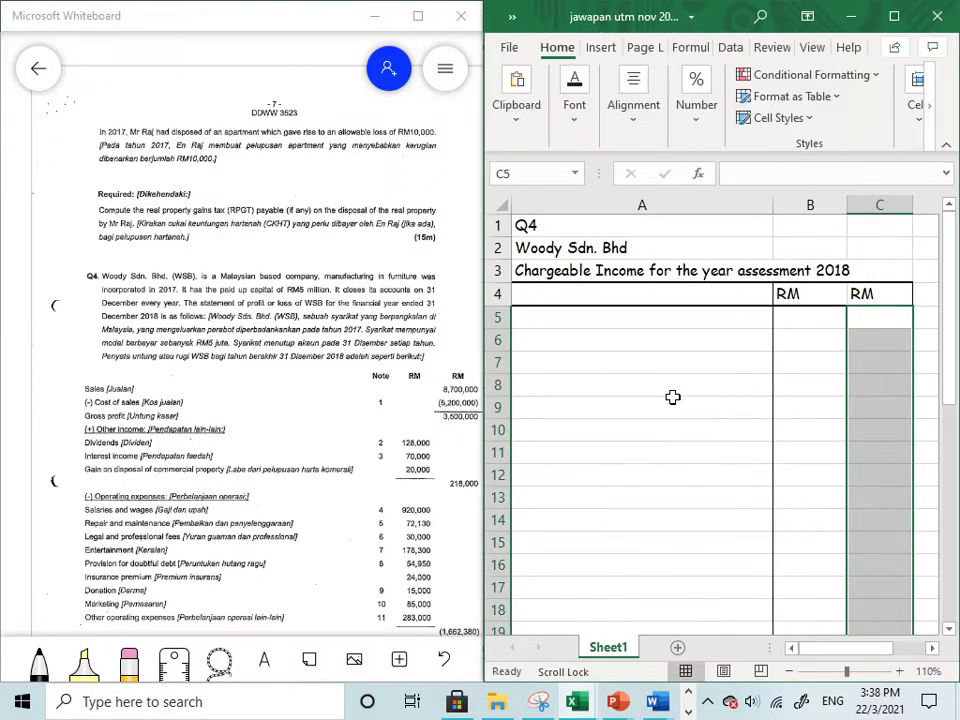
Enter a plus sign as text in cell B5 under the first RM heading and select C5 beside it
left_click(819, 326)
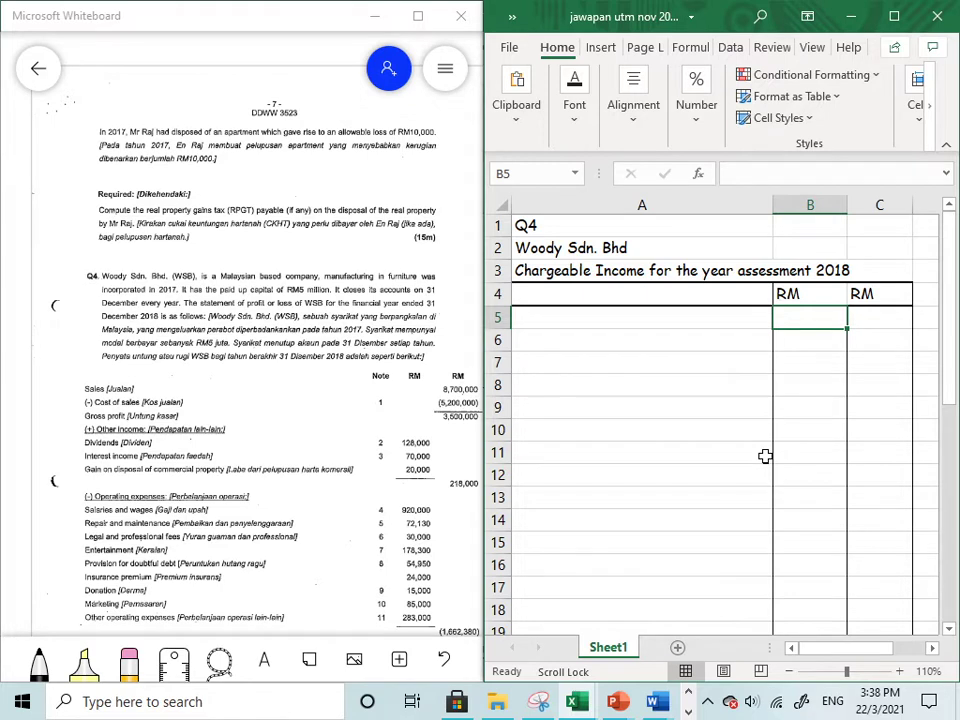
type("+")
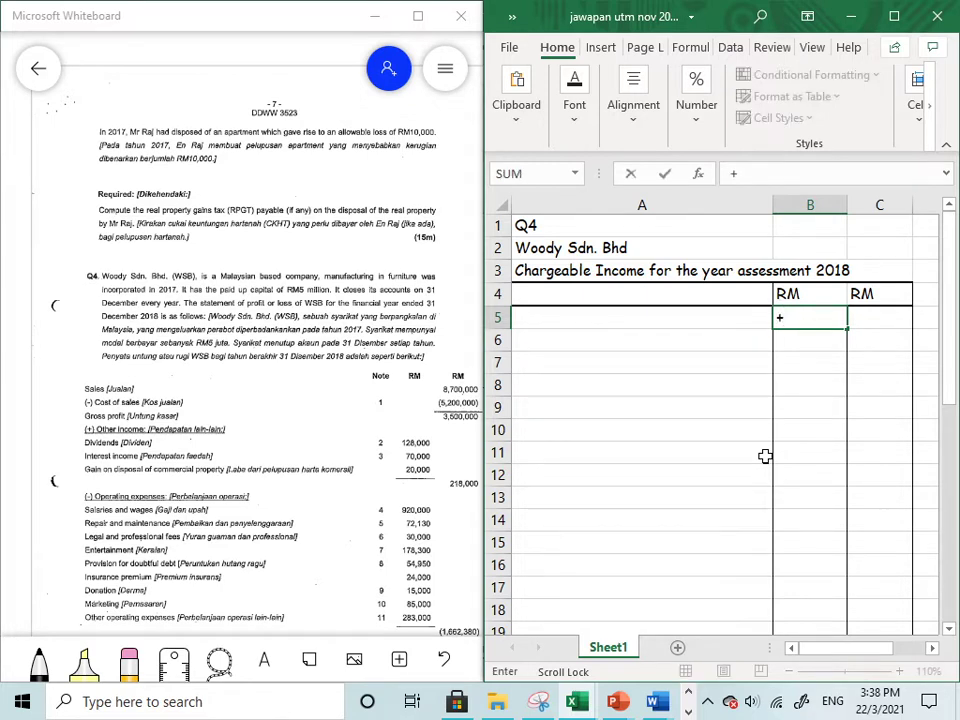
key("BackSpace")
type("'+")
scroll(765, 456, "right", 1)
key("ctrl+Return")
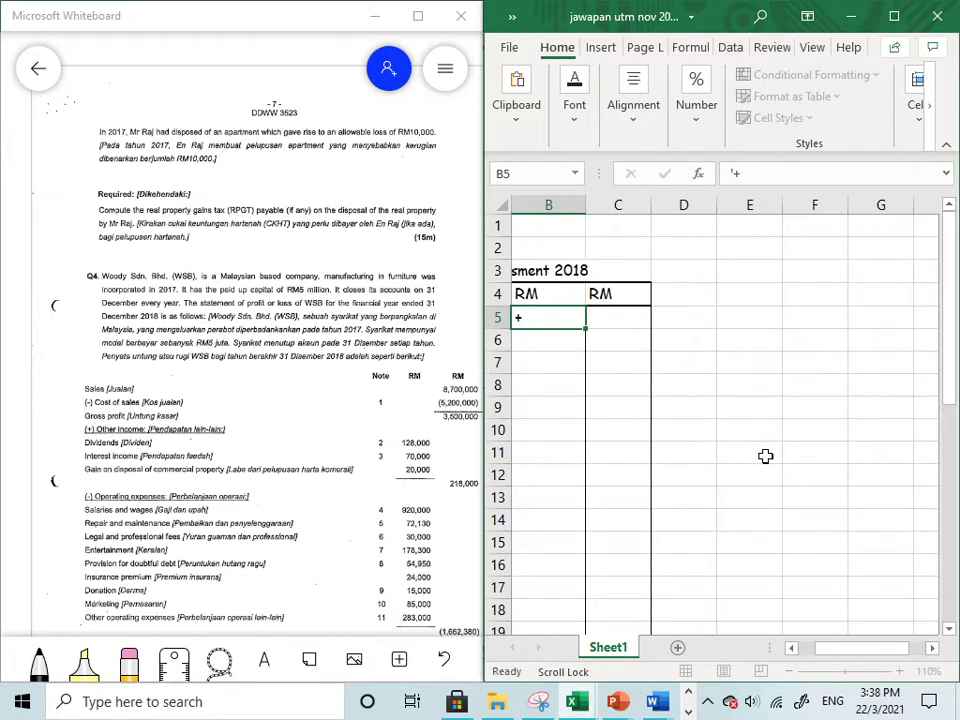
key("Return")
left_click(639, 320)
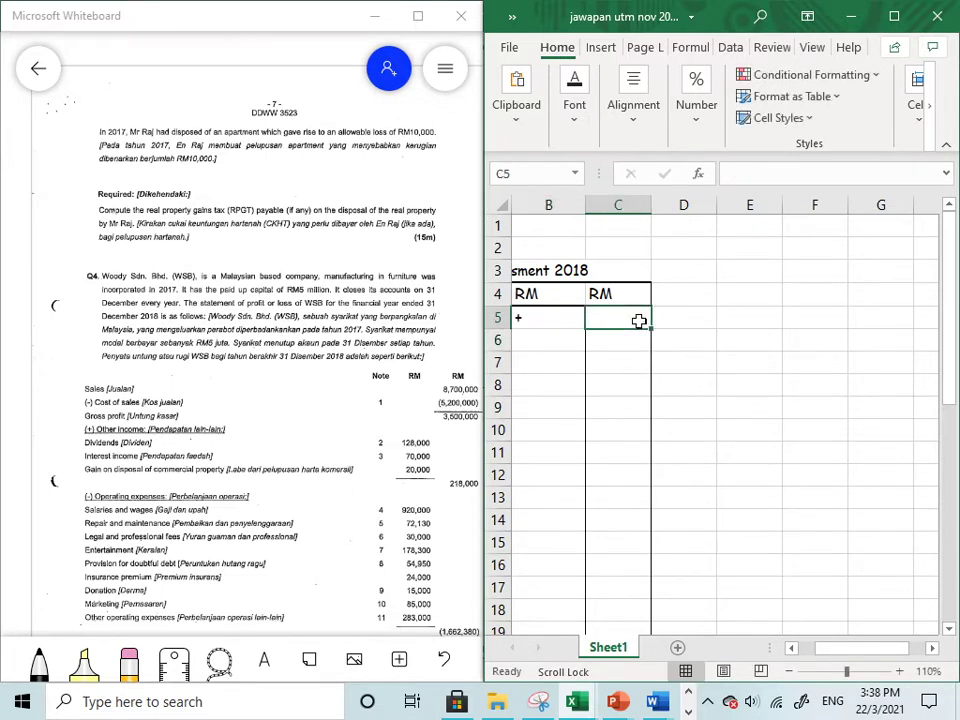
Enter a minus sign as text in cell C5 under the second RM heading and bring column A back into view
type("'-")
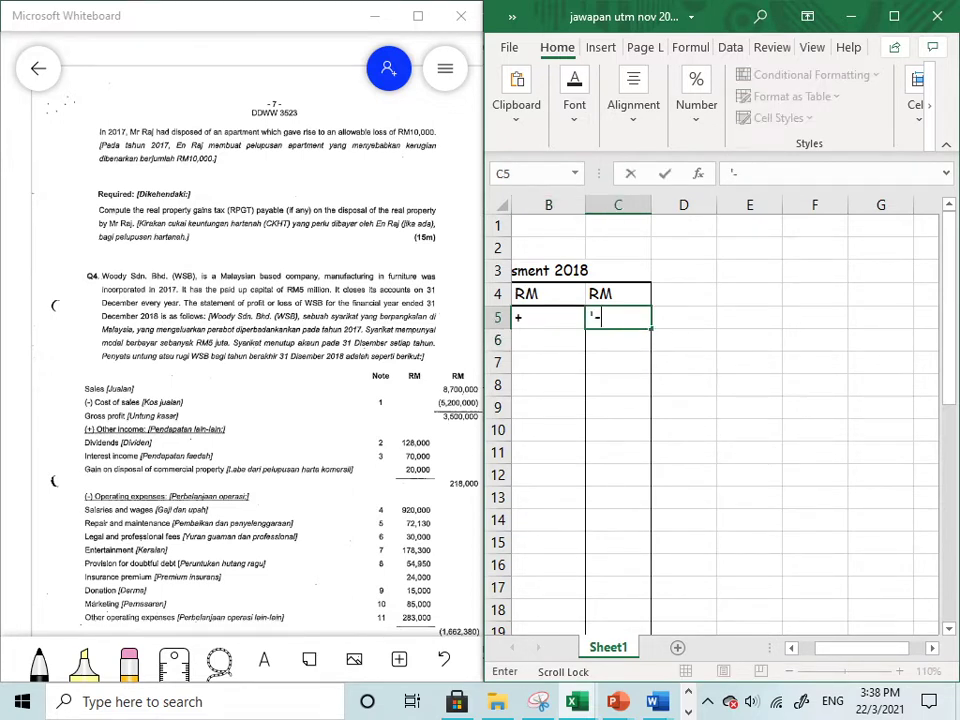
key("Return")
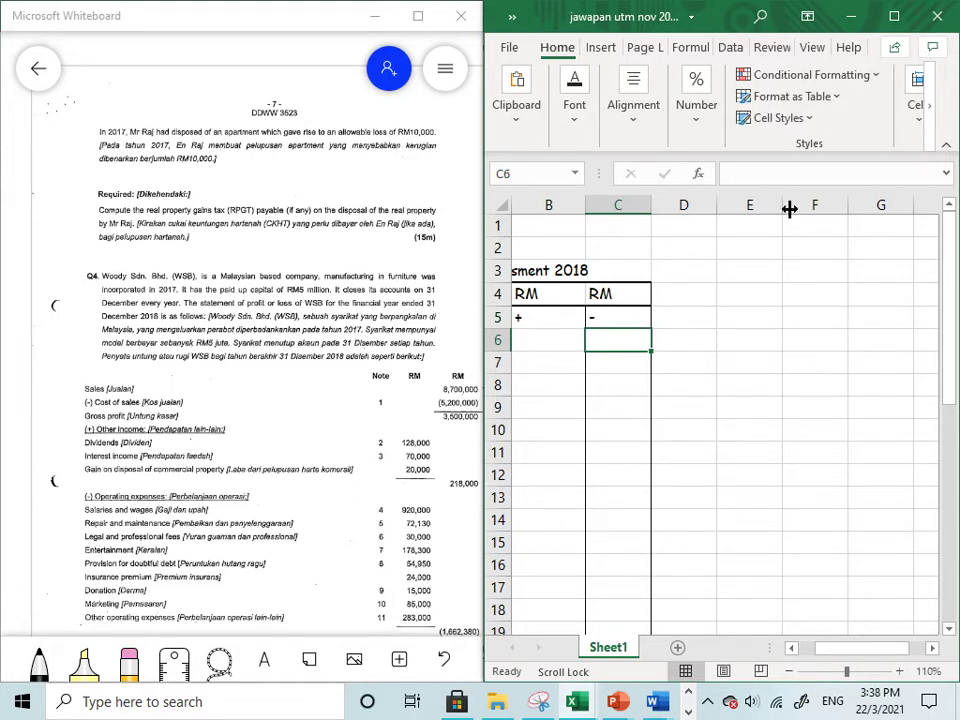
left_click_drag(826, 650, 771, 643)
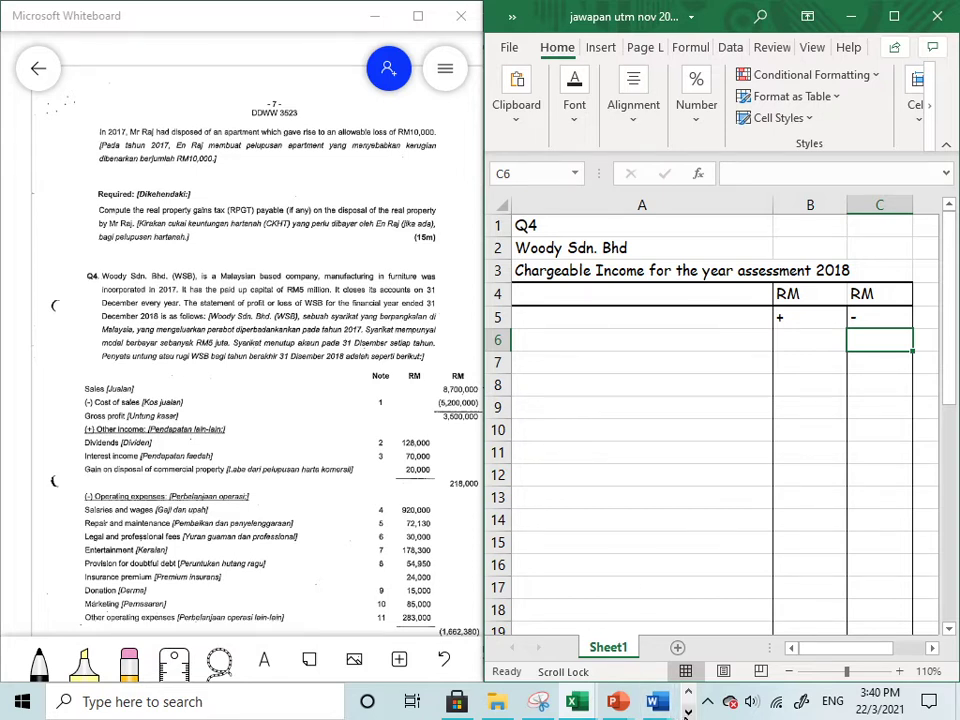
left_click(688, 712)
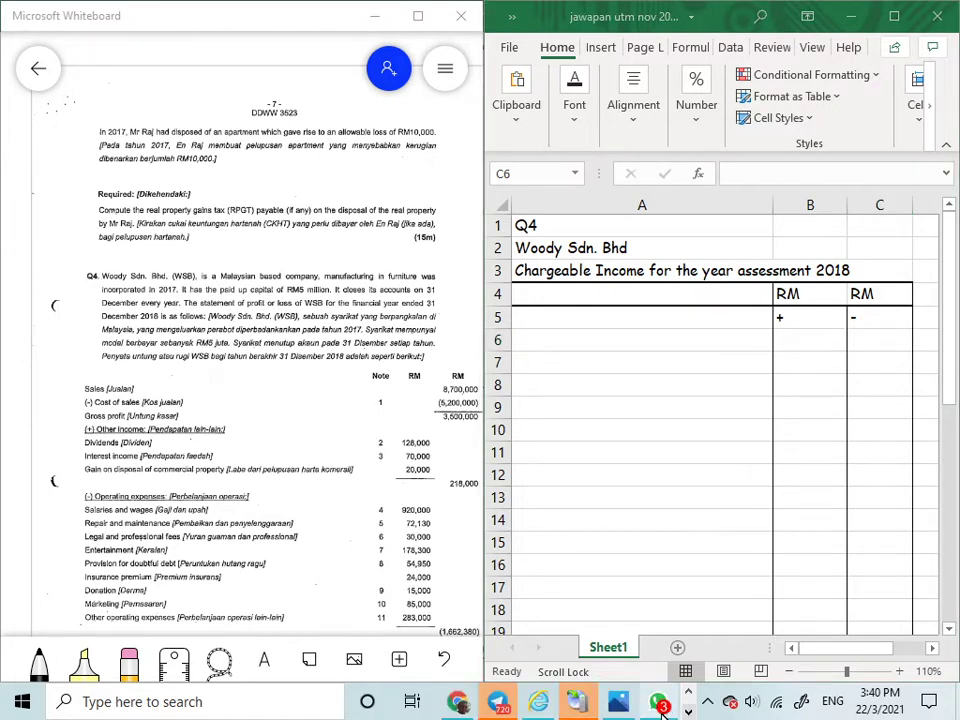
left_click(668, 708)
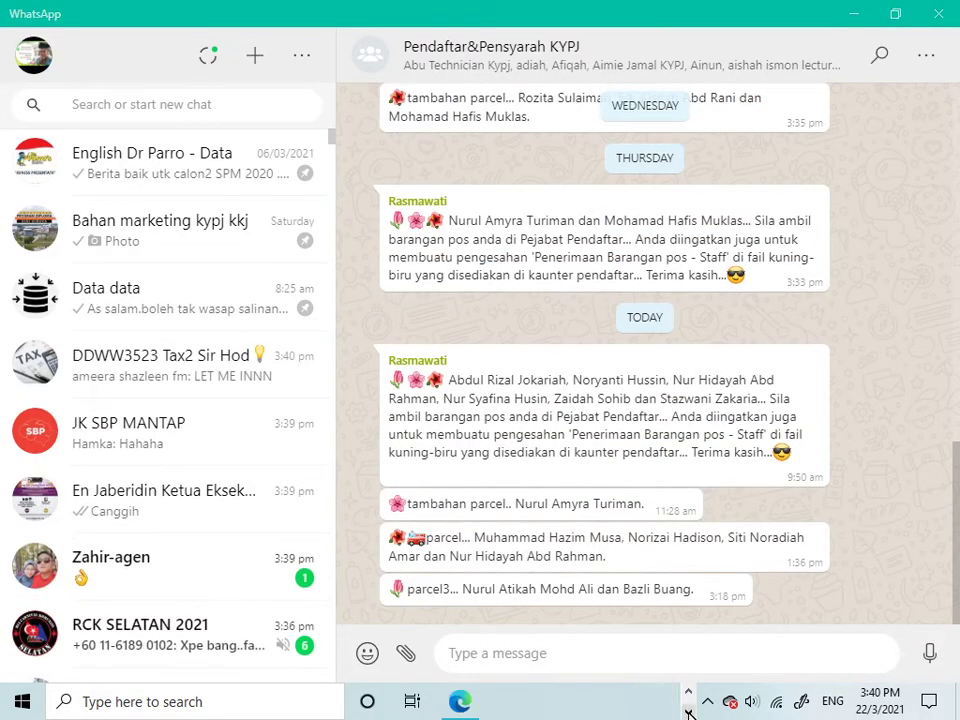
left_click(688, 692)
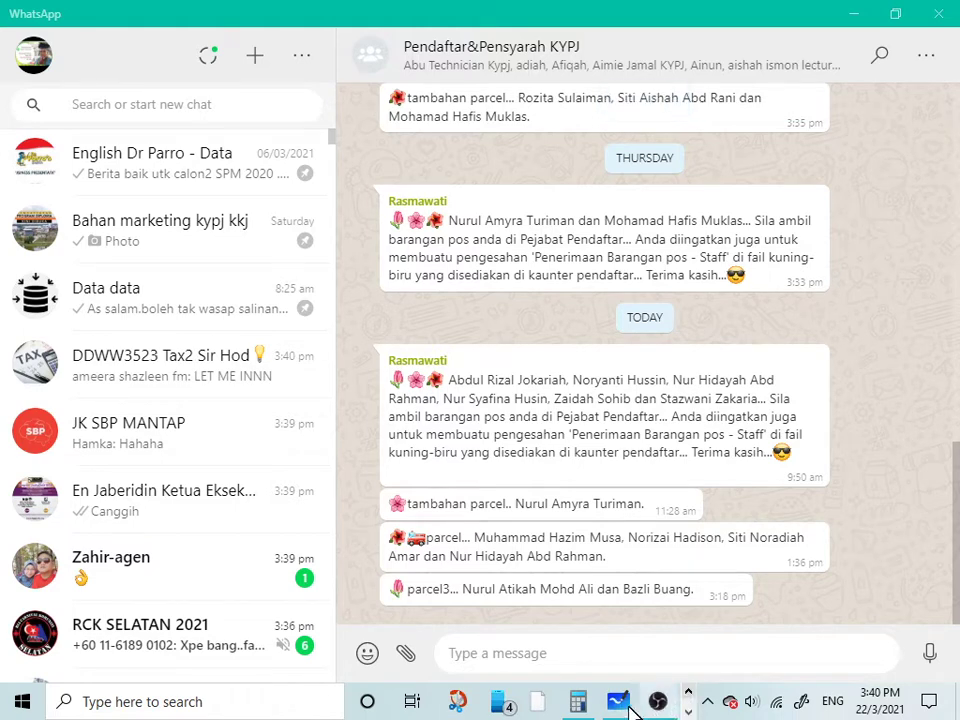
mouse_move(622, 708)
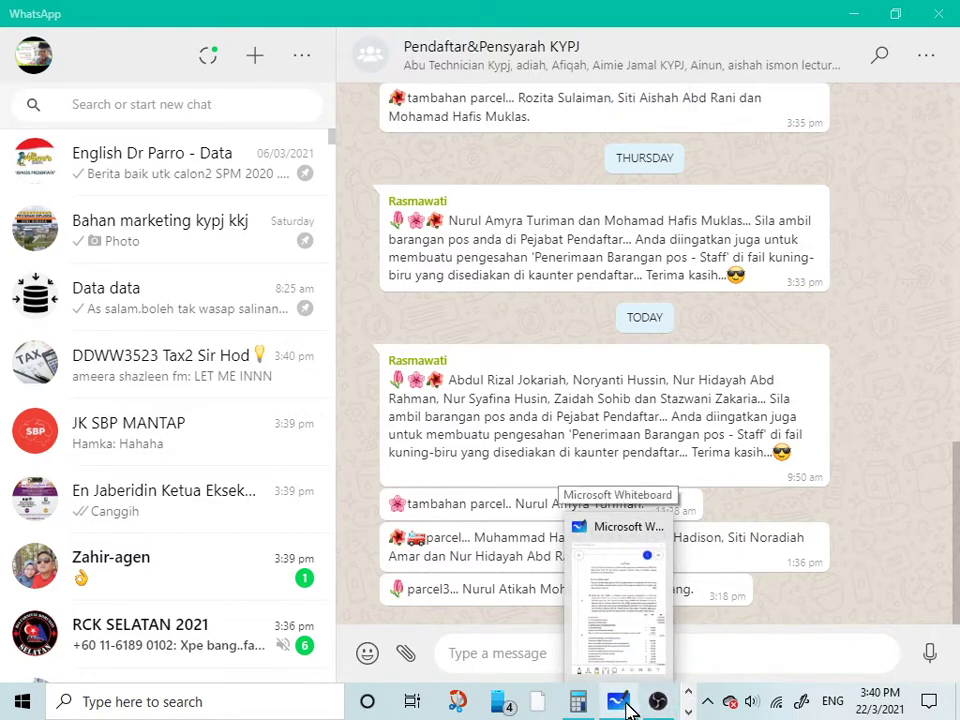
left_click(688, 695)
left_click(688, 695)
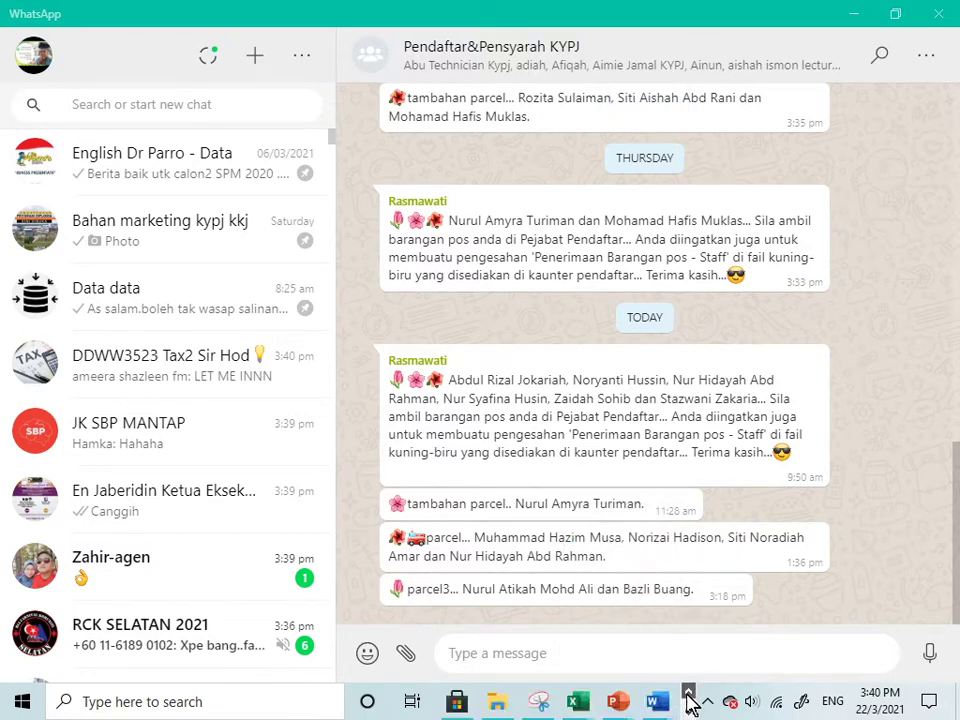
left_click(688, 695)
mouse_move(658, 700)
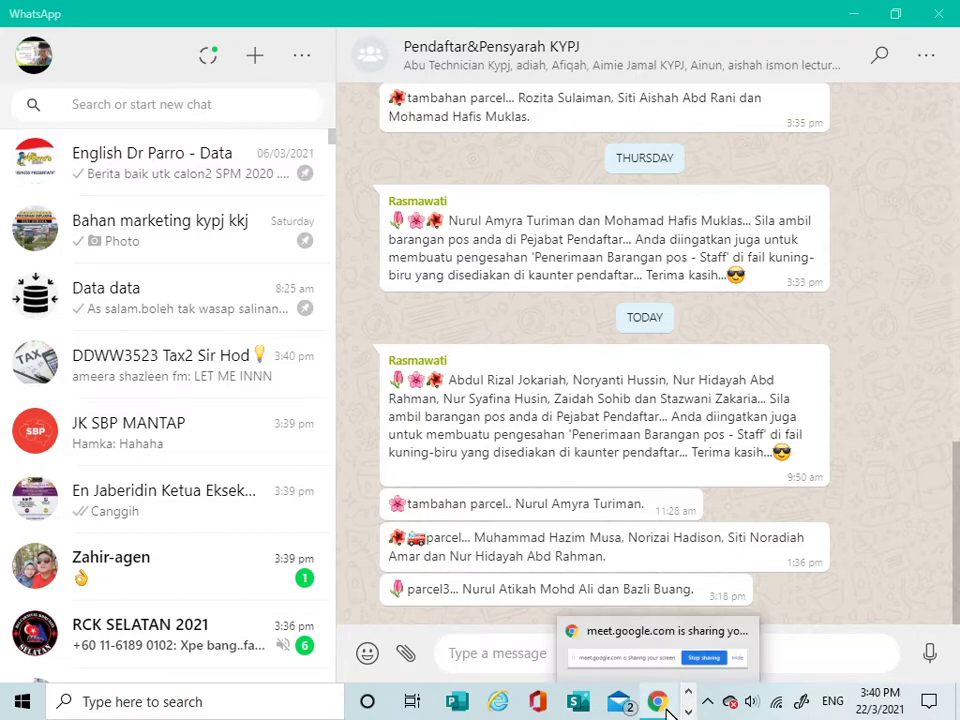
left_click(614, 643)
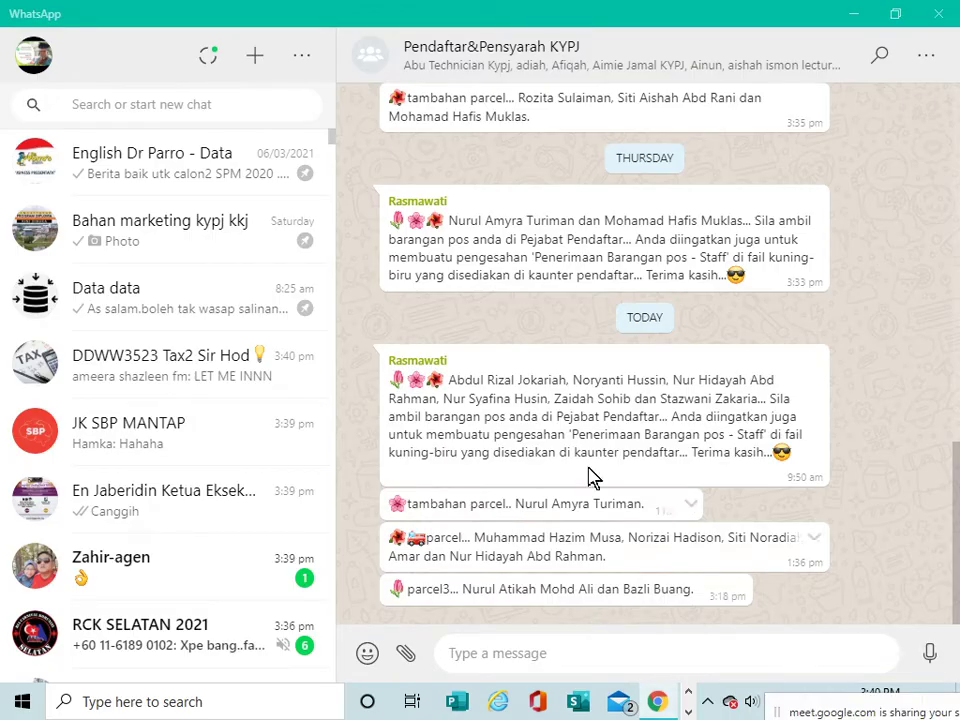
left_click(852, 20)
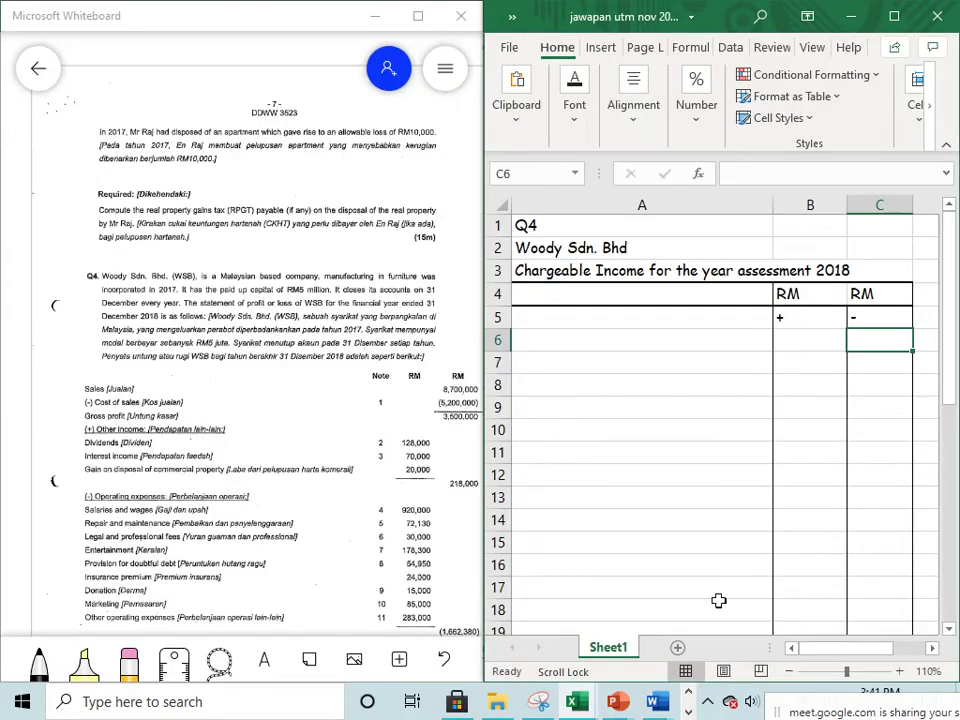
Switch to the Google Meet call in Chrome, check it, and return to the jawapan utm nov 2019 workbook maximized
left_click(687, 712)
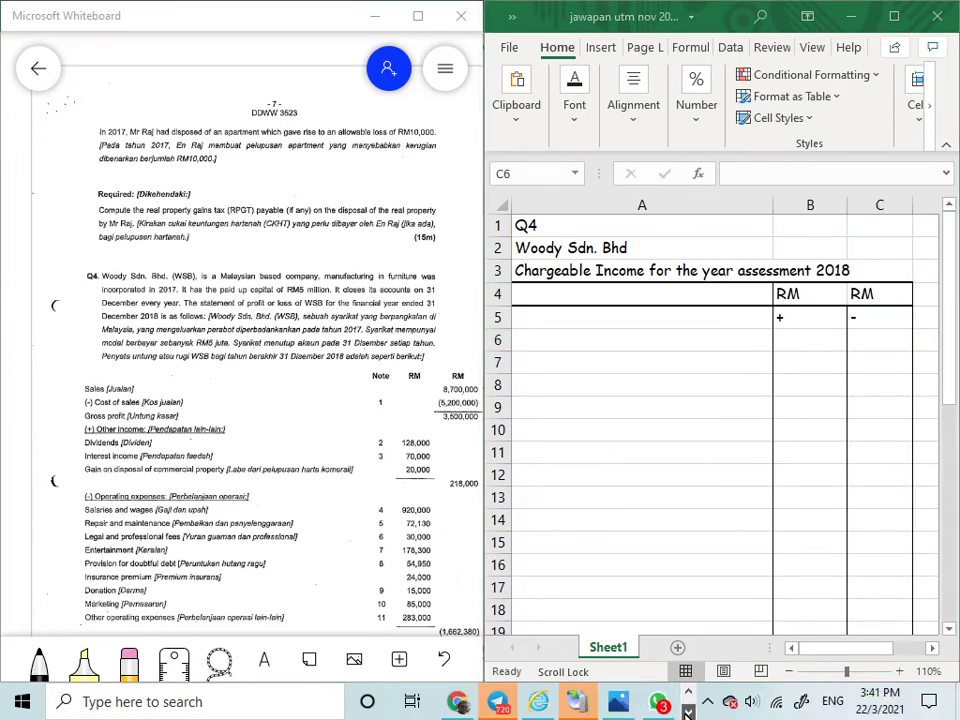
left_click(458, 702)
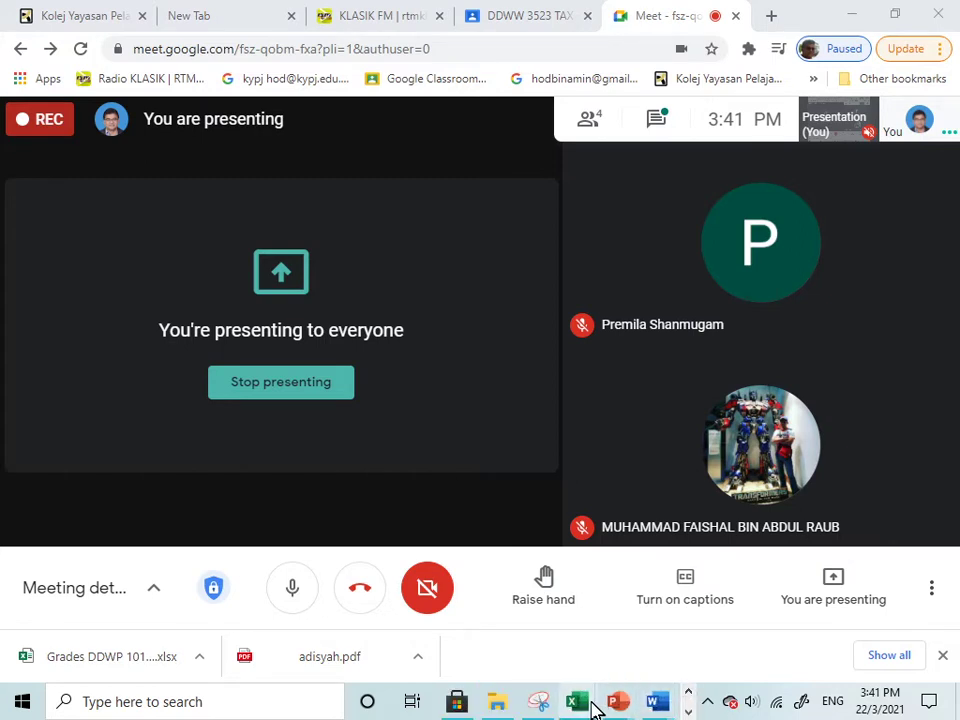
mouse_move(588, 703)
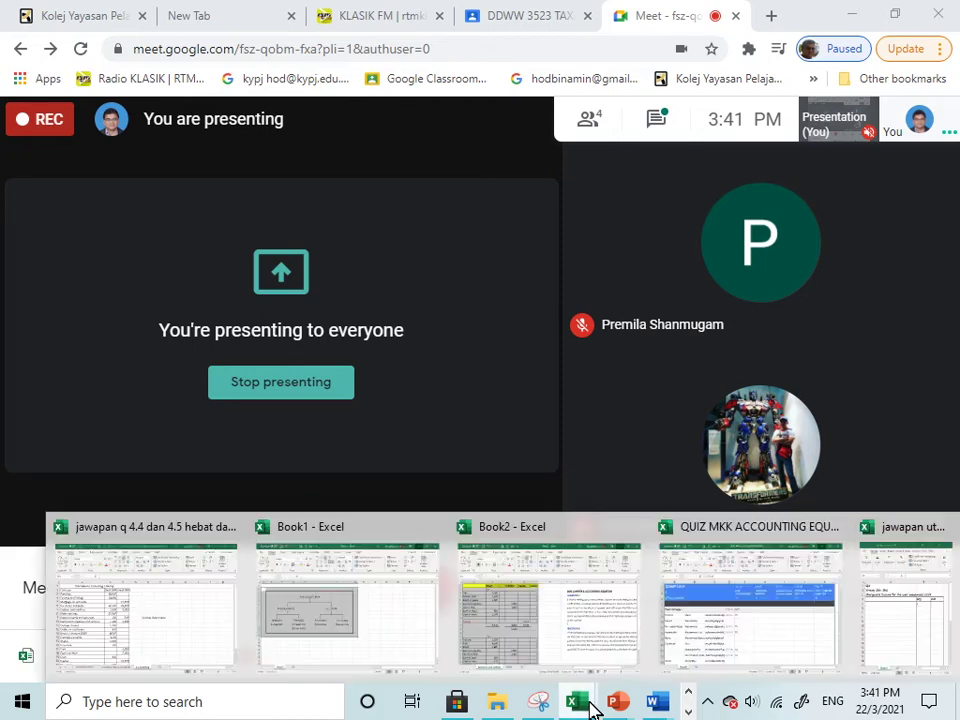
left_click(885, 632)
left_click(895, 20)
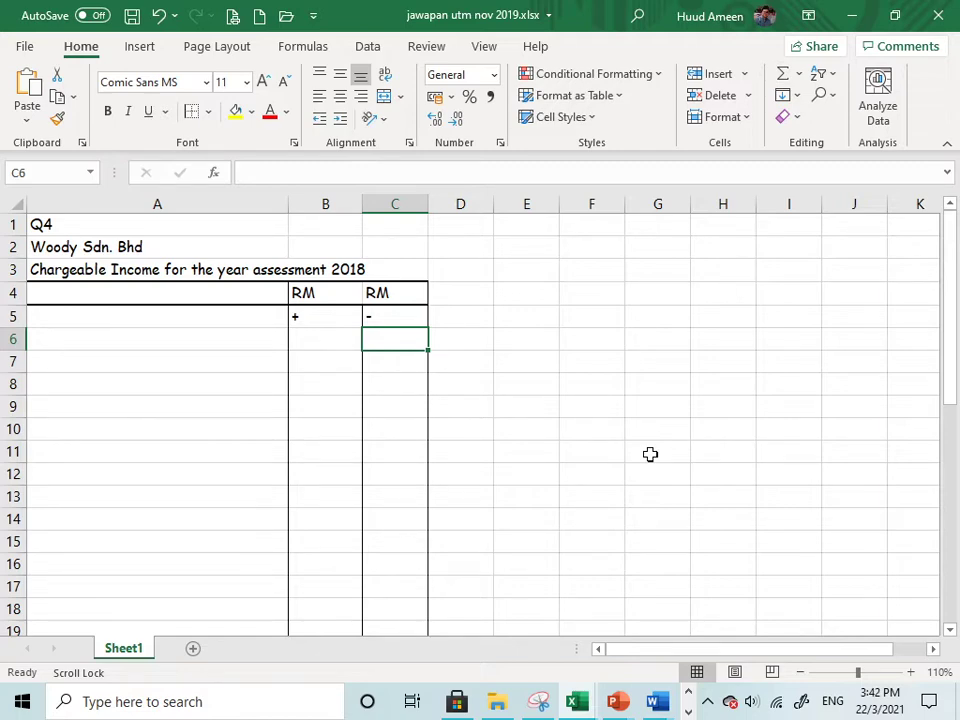
Tile the workbook beside the Google Meet window and bring Microsoft Whiteboard with the exam question back in front of the meeting
key("super+Right")
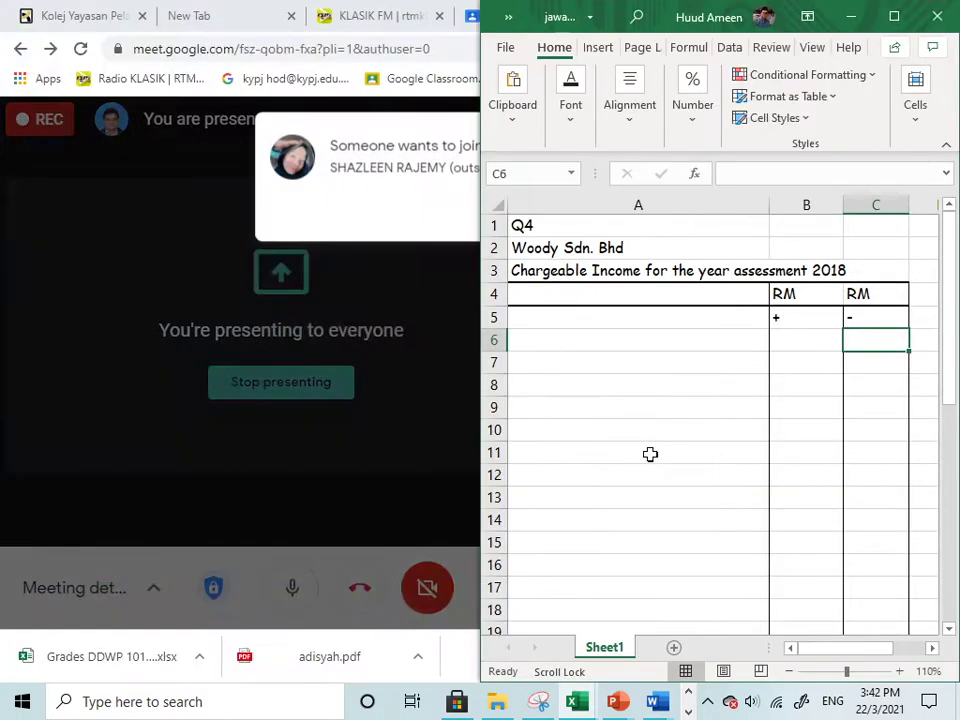
left_click(51, 104)
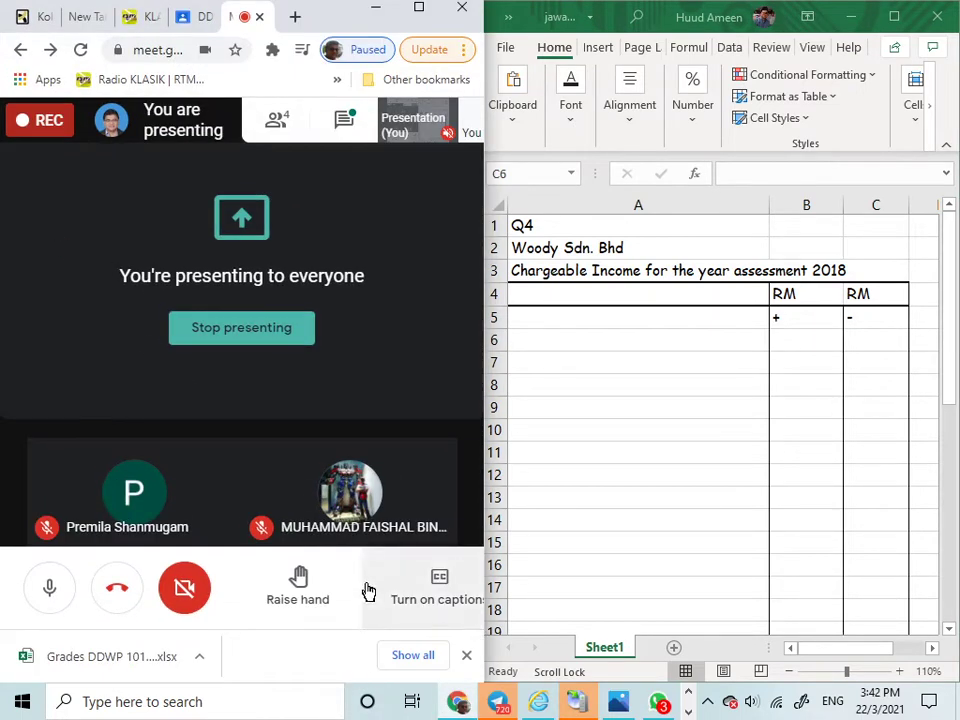
mouse_move(360, 485)
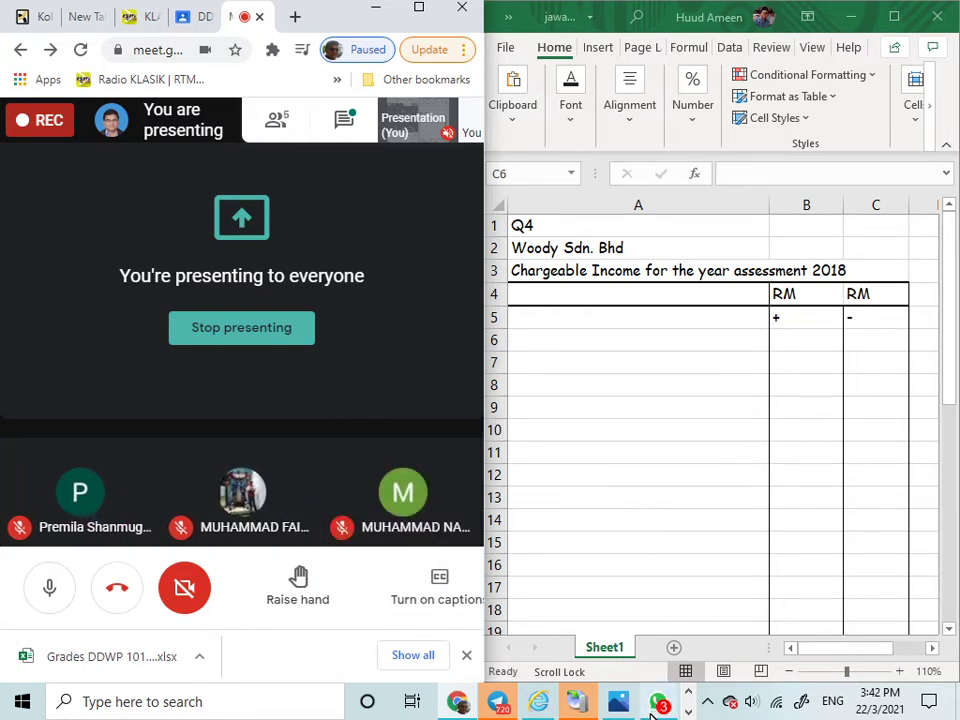
mouse_move(620, 707)
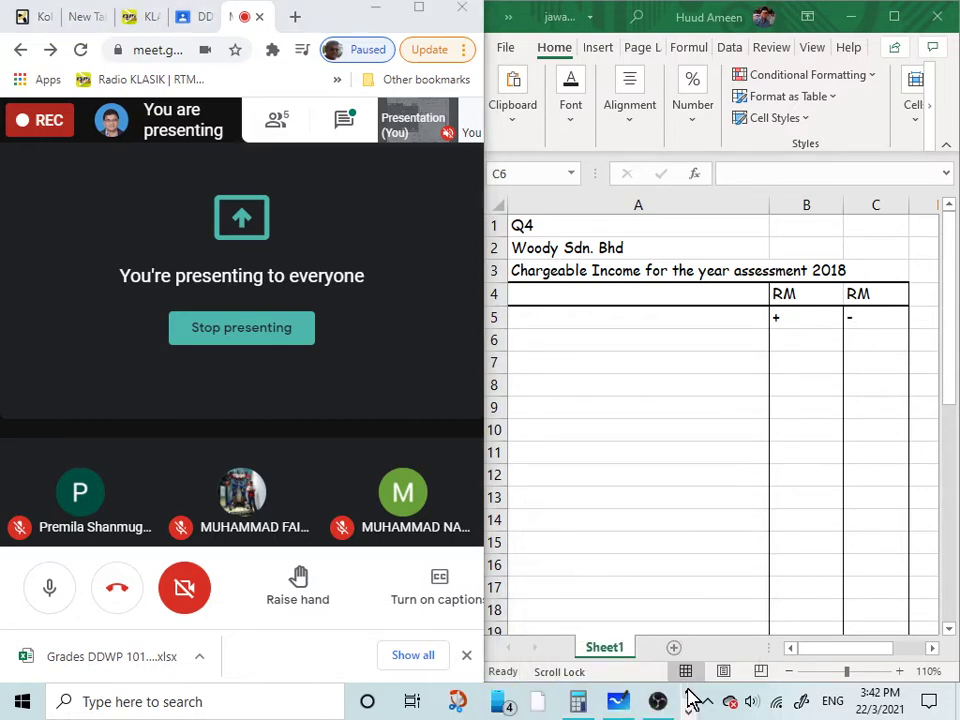
left_click(622, 705)
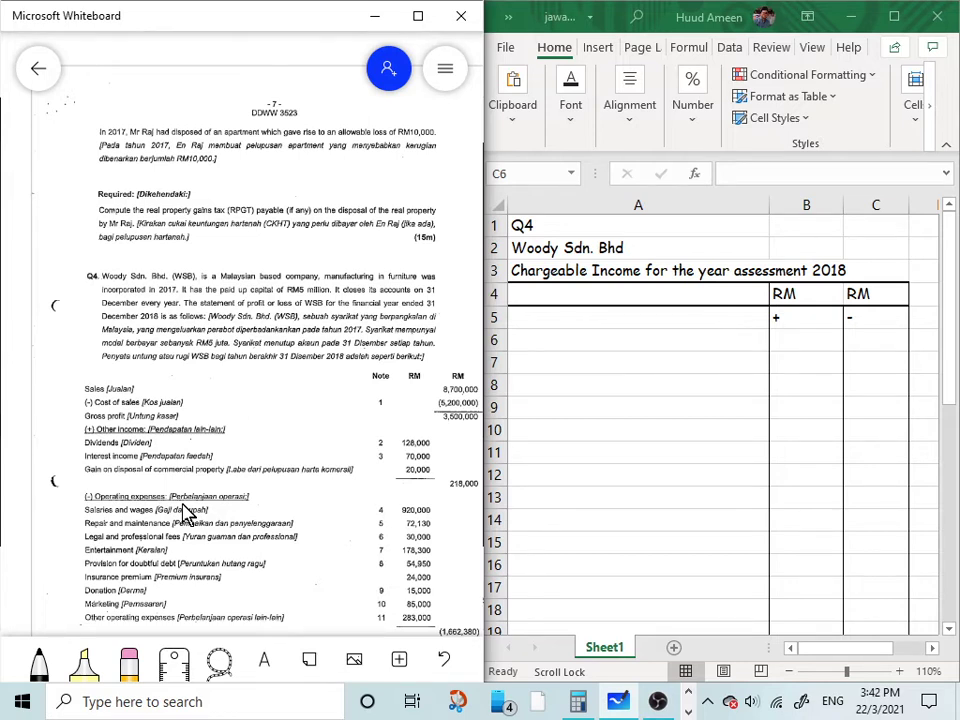
Maximize the workbook, zoom it to 130%, and check how far down the RM column borders extend
left_click(894, 16)
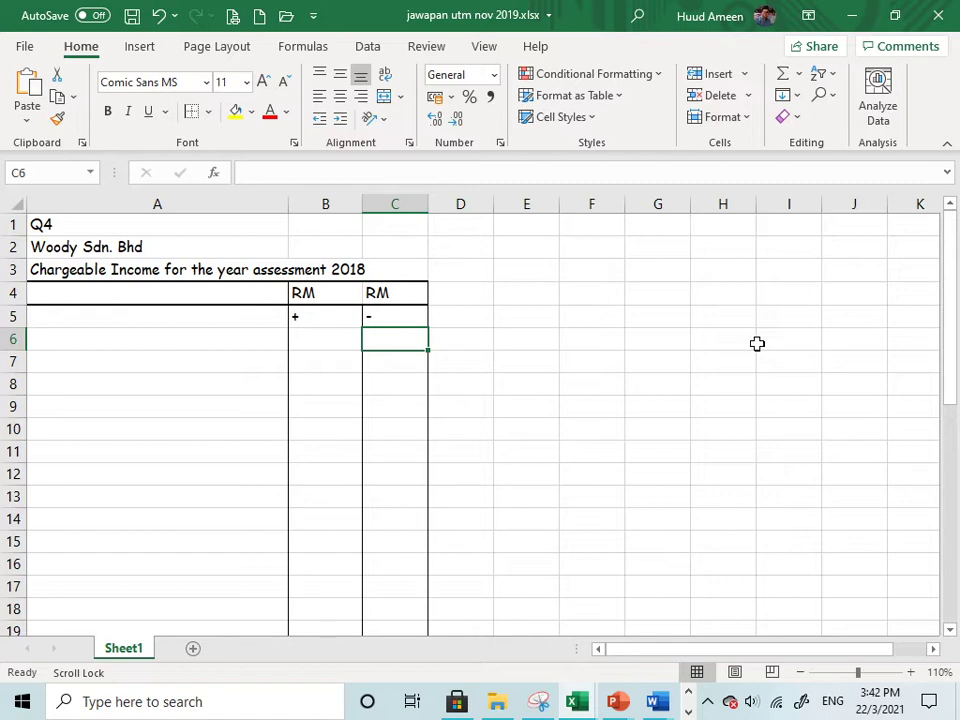
left_click(911, 672)
left_click(911, 672)
scroll(791, 546, "up", 1)
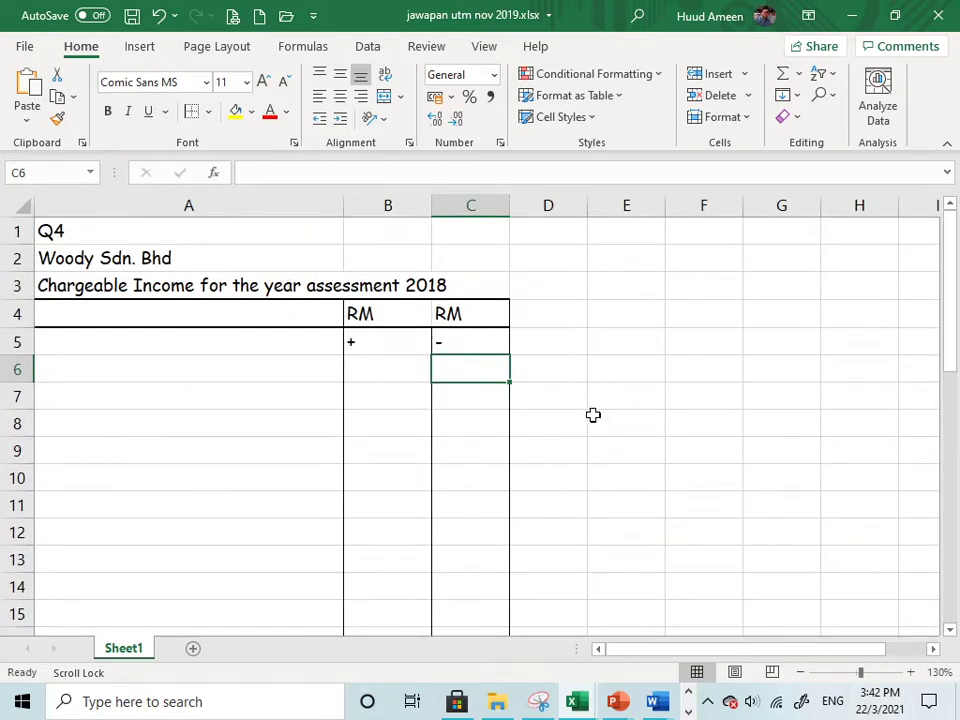
scroll(393, 379, "down", 11)
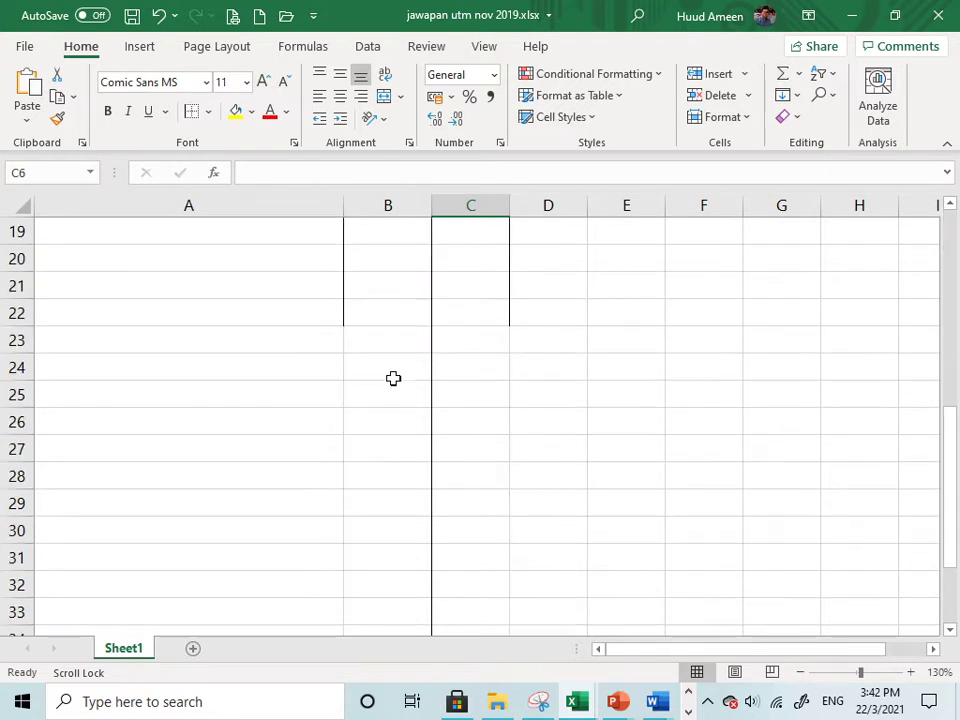
scroll(393, 379, "up", 8)
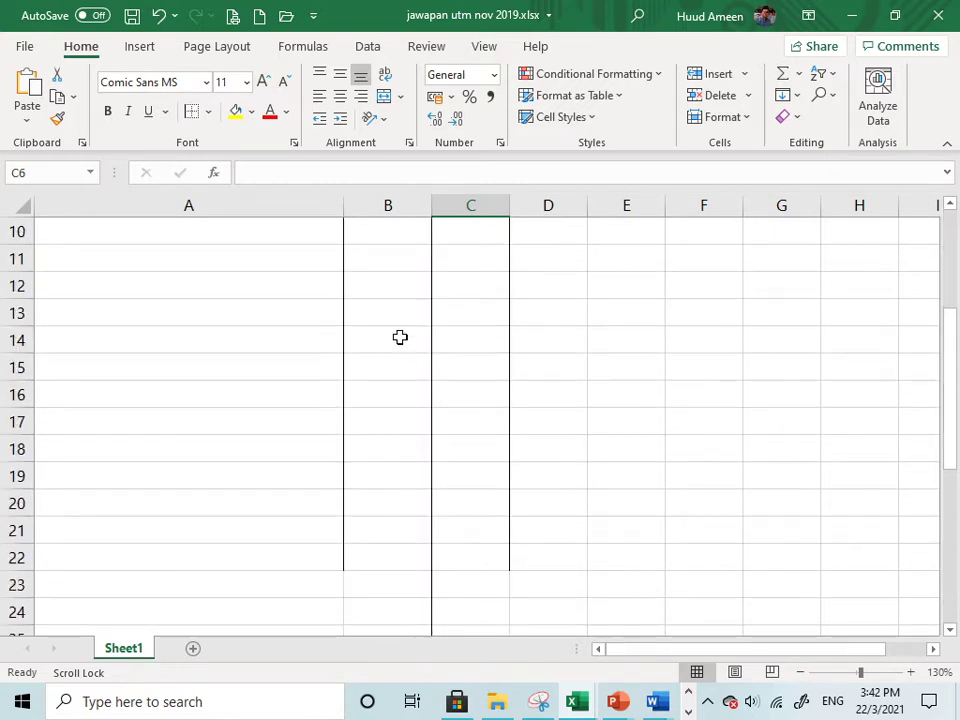
left_click(400, 337)
scroll(400, 337, "up", 3)
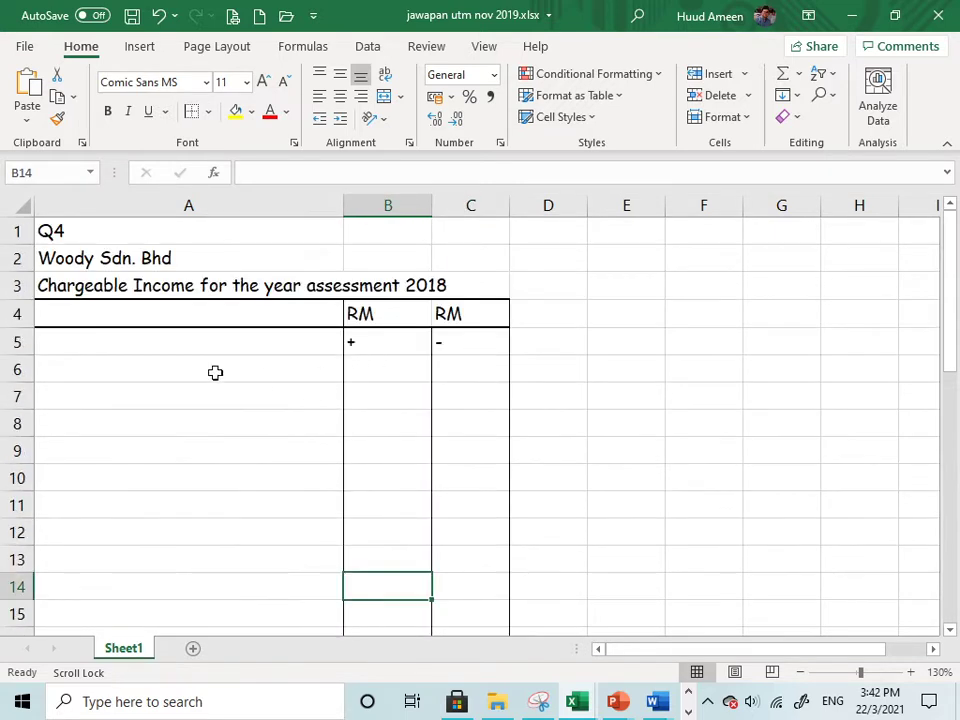
Insert entire rows at A6:A22 to lengthen the bordered table, and check where its borders end
left_click_drag(209, 372, 216, 300)
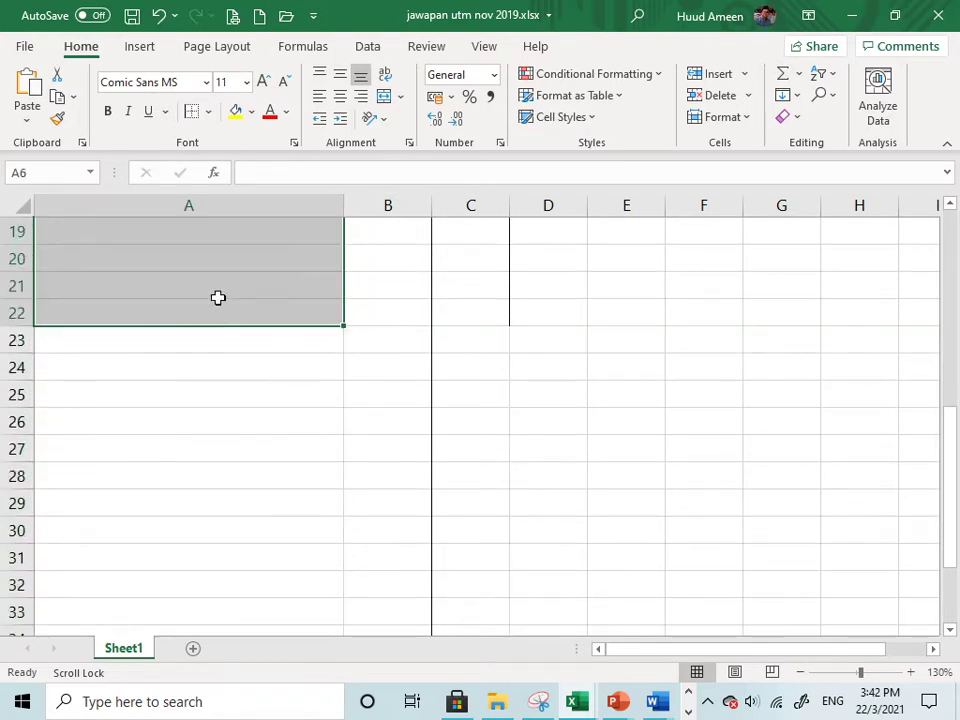
right_click(221, 311)
left_click(268, 338)
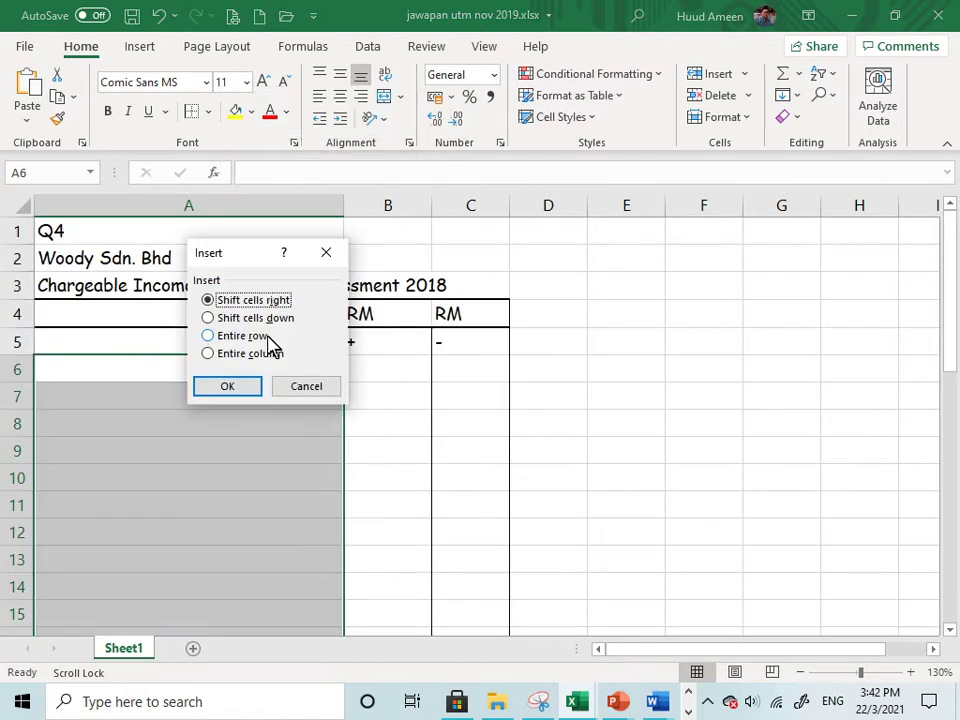
left_click(264, 339)
left_click(254, 389)
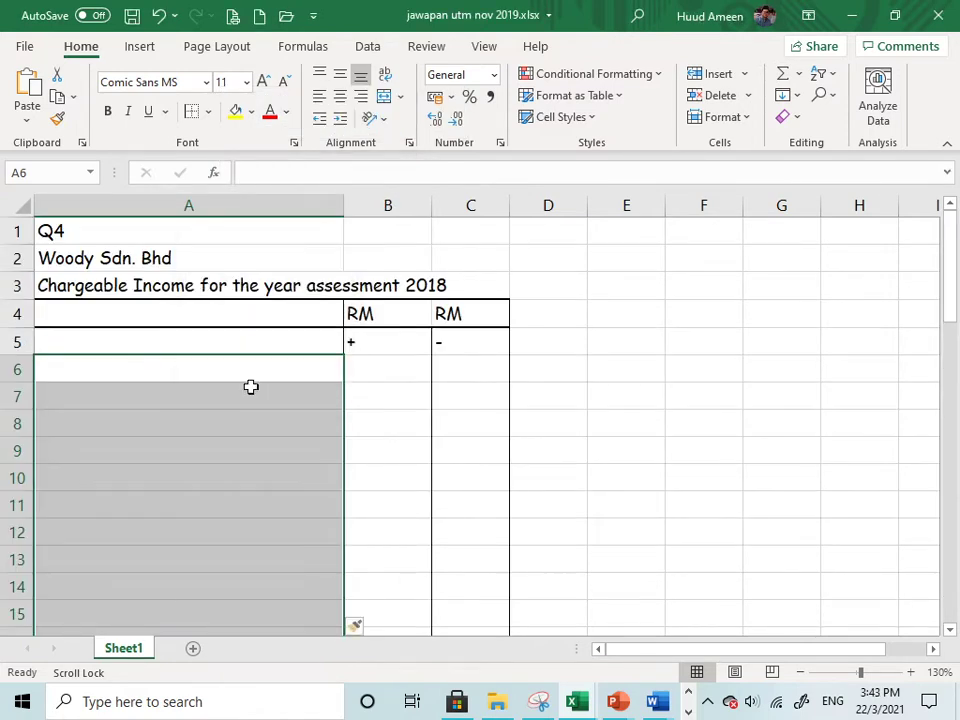
left_click(437, 452)
scroll(437, 452, "down", 9)
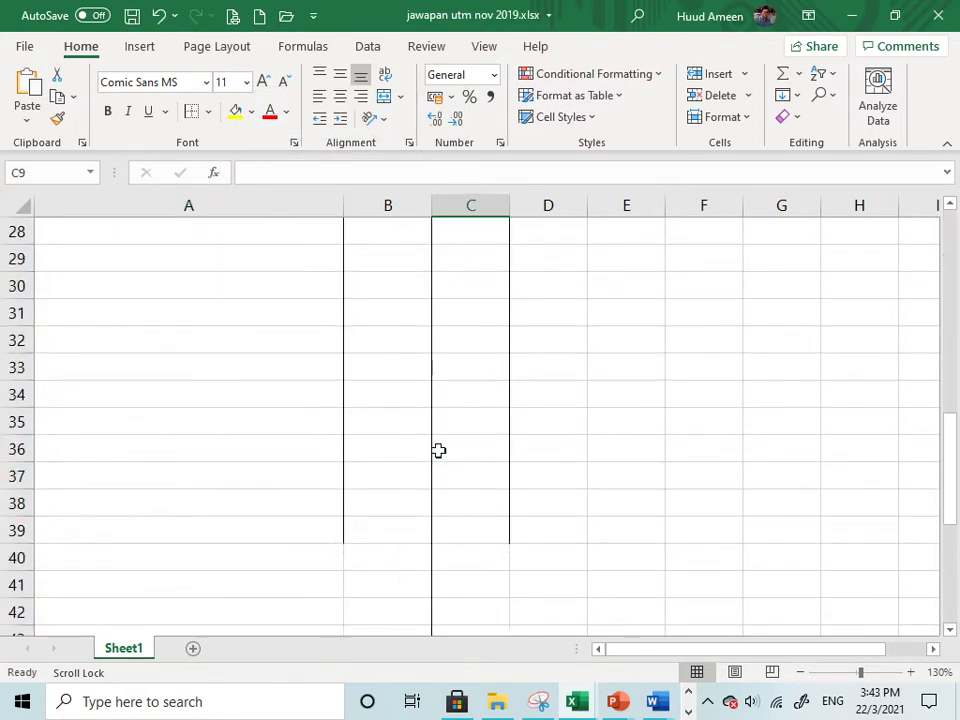
scroll(437, 452, "up", 1)
scroll(438, 450, "up", 8)
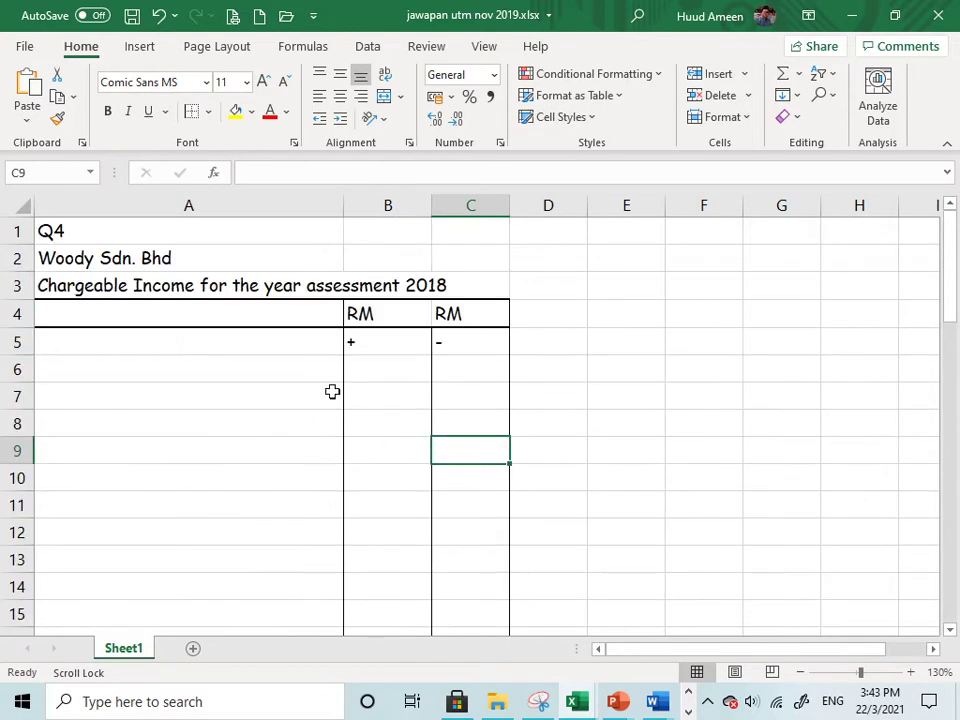
Insert entire rows again at A6:A39 to extend the bordered table further, and return to the top of the sheet
left_click_drag(196, 373, 206, 251)
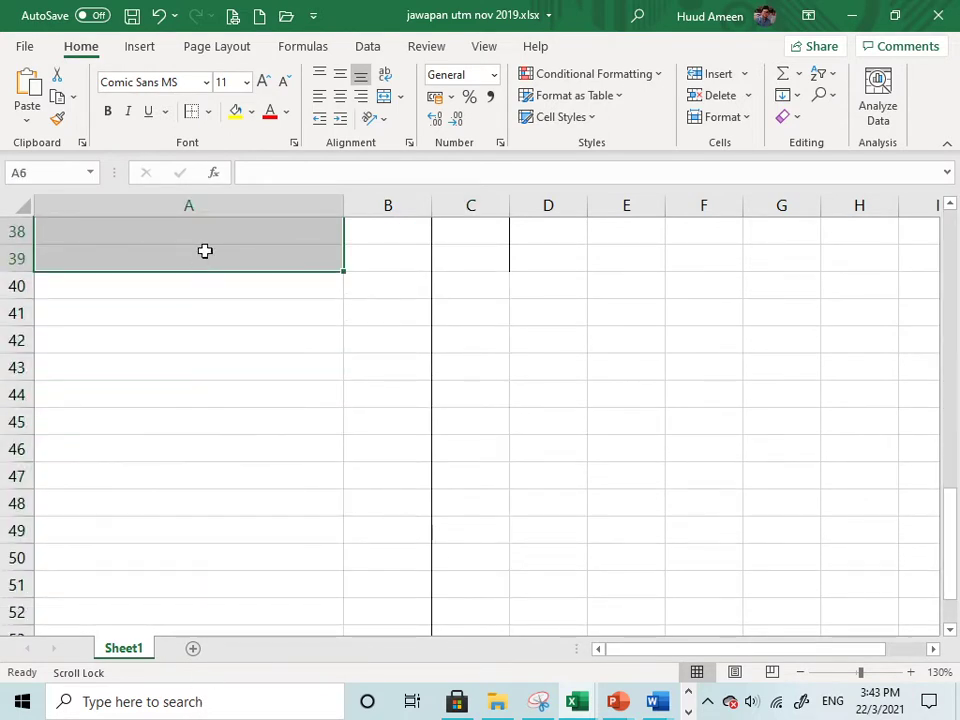
right_click(207, 258)
left_click(268, 340)
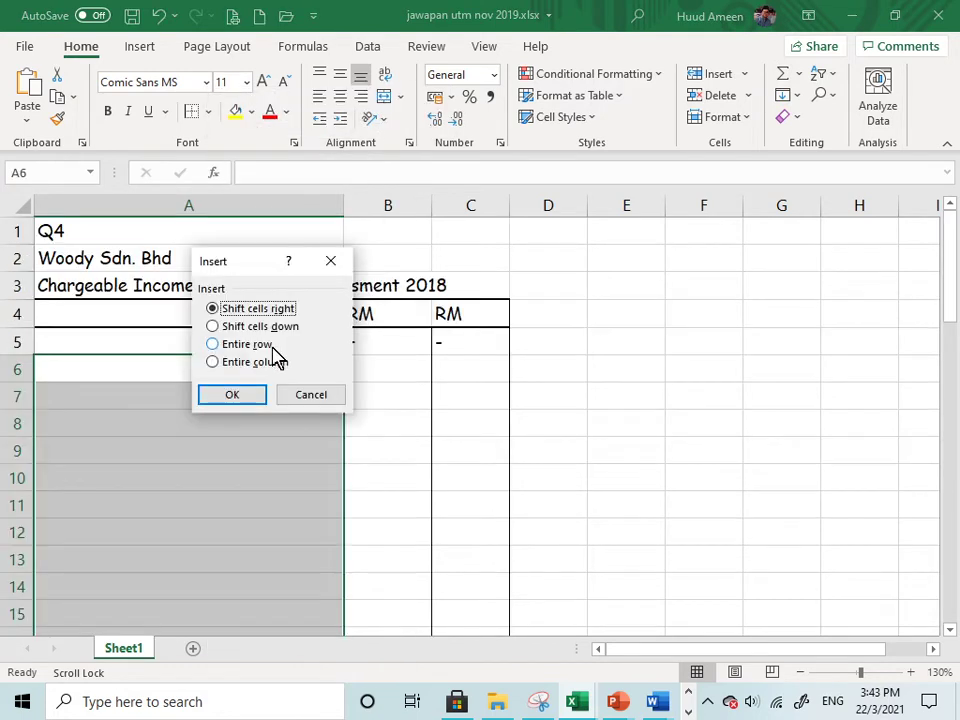
left_click(250, 344)
left_click(258, 396)
scroll(519, 504, "down", 15)
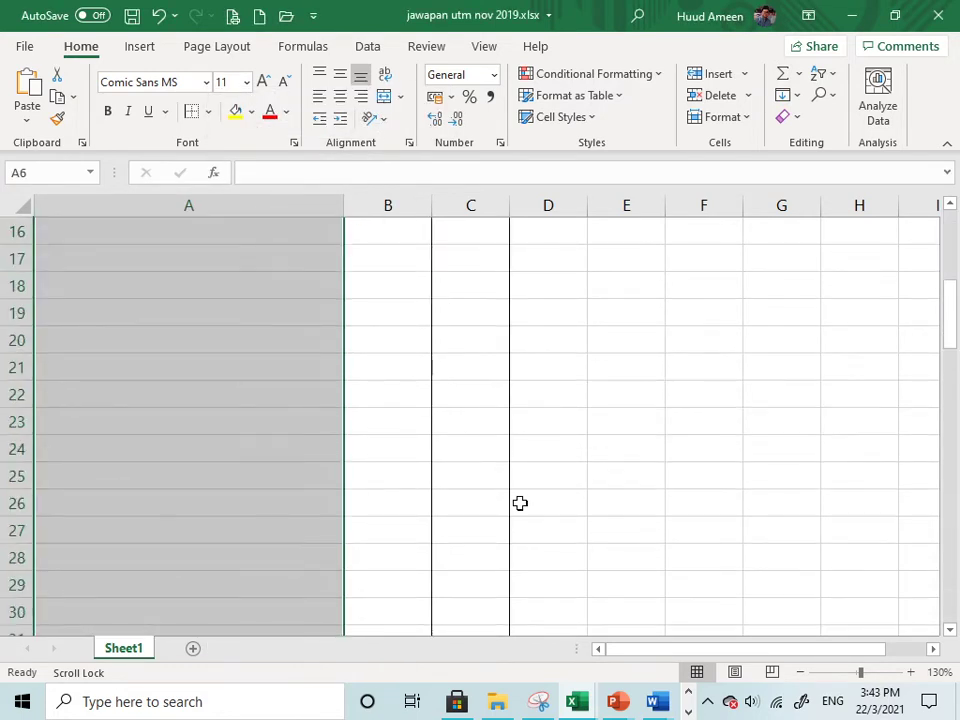
scroll(519, 504, "down", 6)
scroll(519, 504, "up", 18)
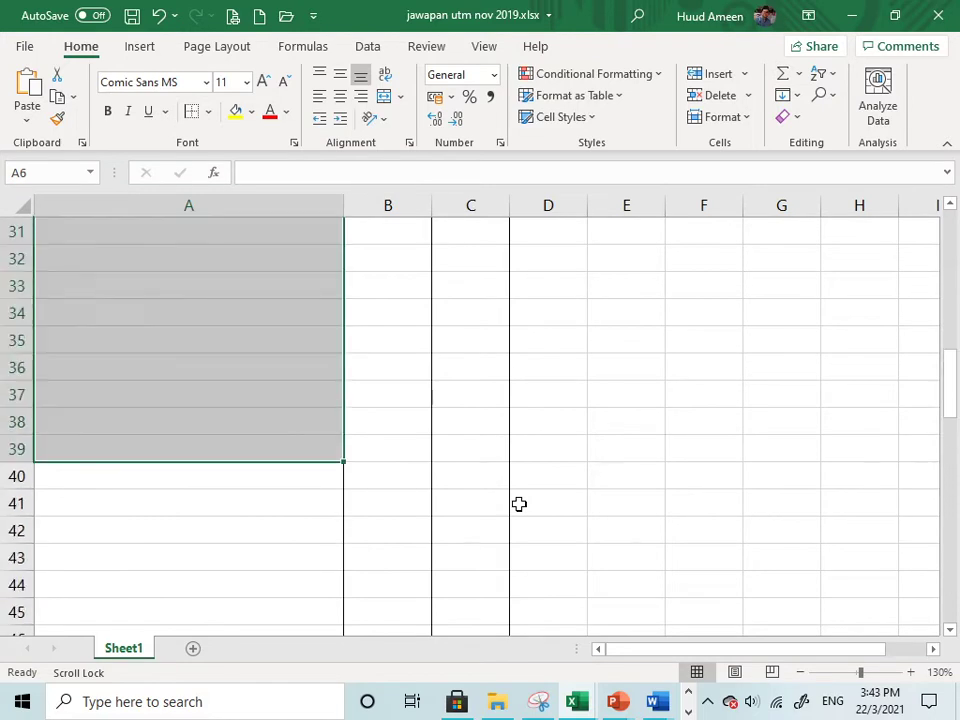
scroll(519, 502, "up", 3)
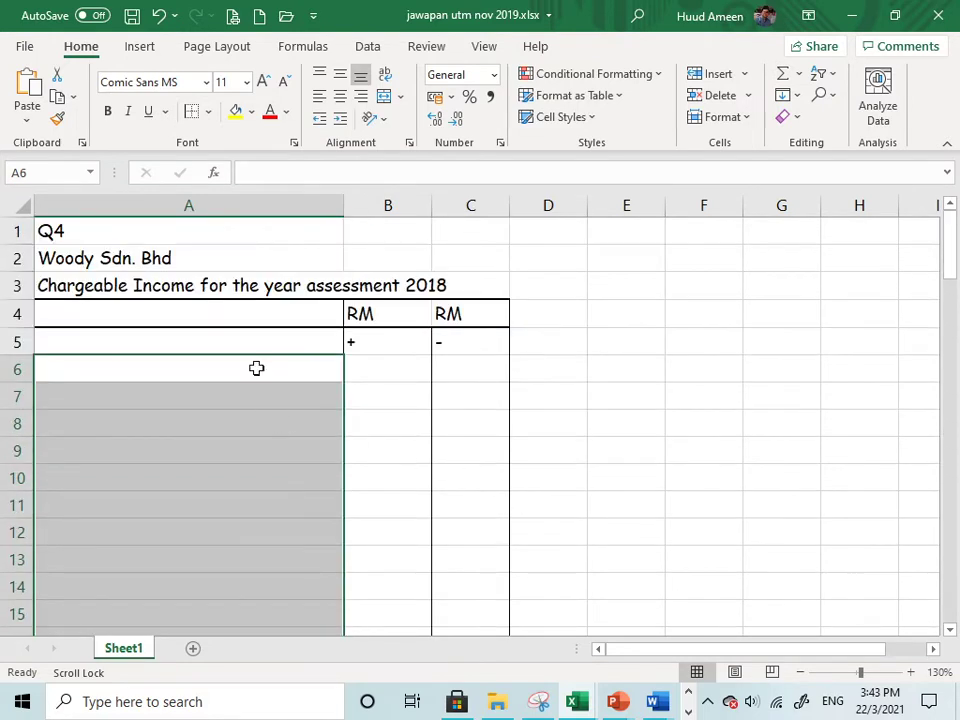
Insert entire rows at A6:A73 to extend the bordered answer table further down the sheet
left_click(256, 372)
left_click_drag(256, 374, 274, 446)
right_click(253, 354)
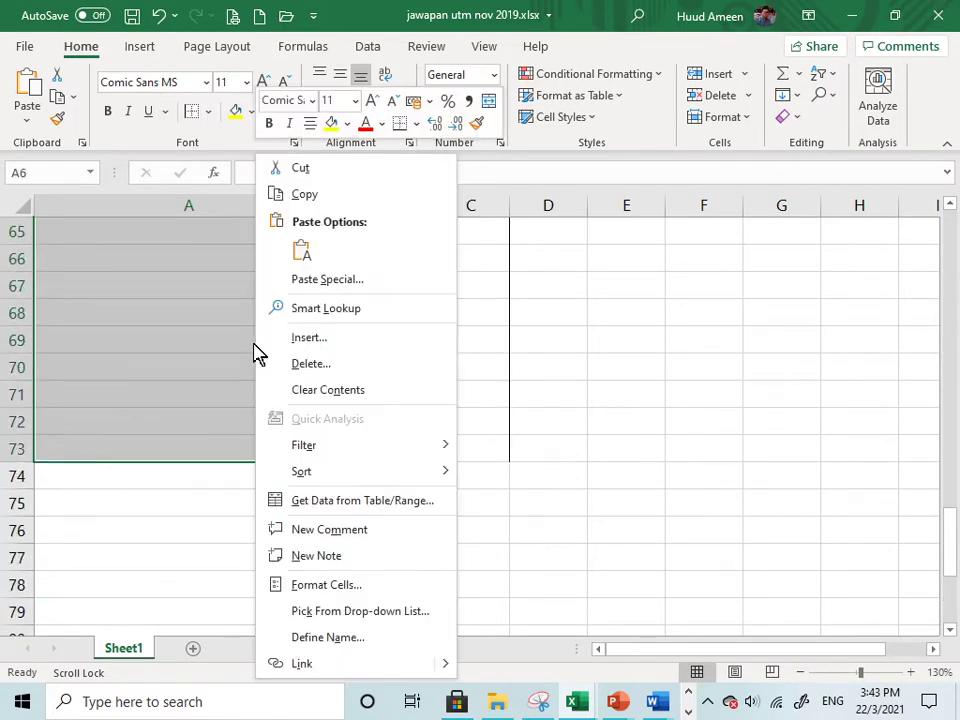
left_click(289, 343)
left_click(288, 338)
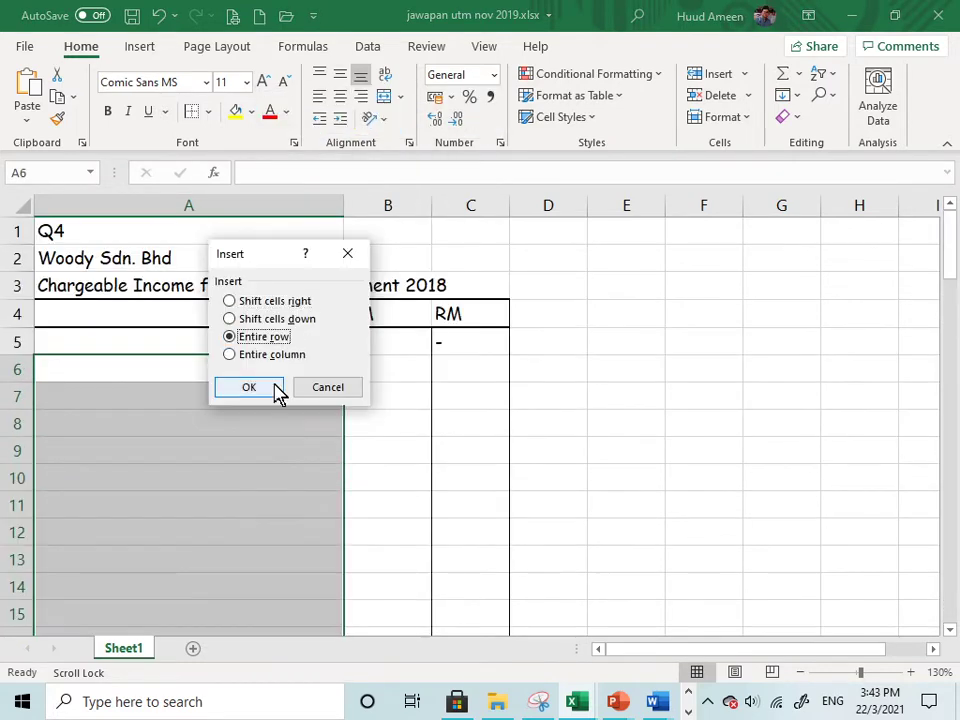
left_click(275, 391)
Center the contents of A5:C5, including the + and - signs under the RM headings
left_click_drag(88, 331, 444, 336)
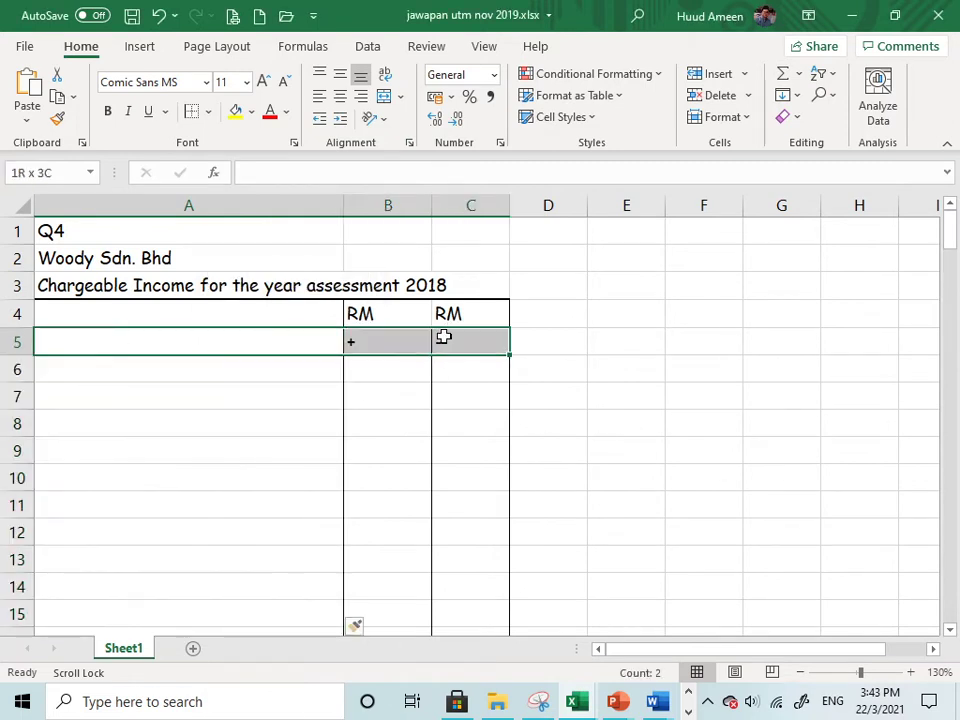
left_click(339, 96)
left_click(583, 314)
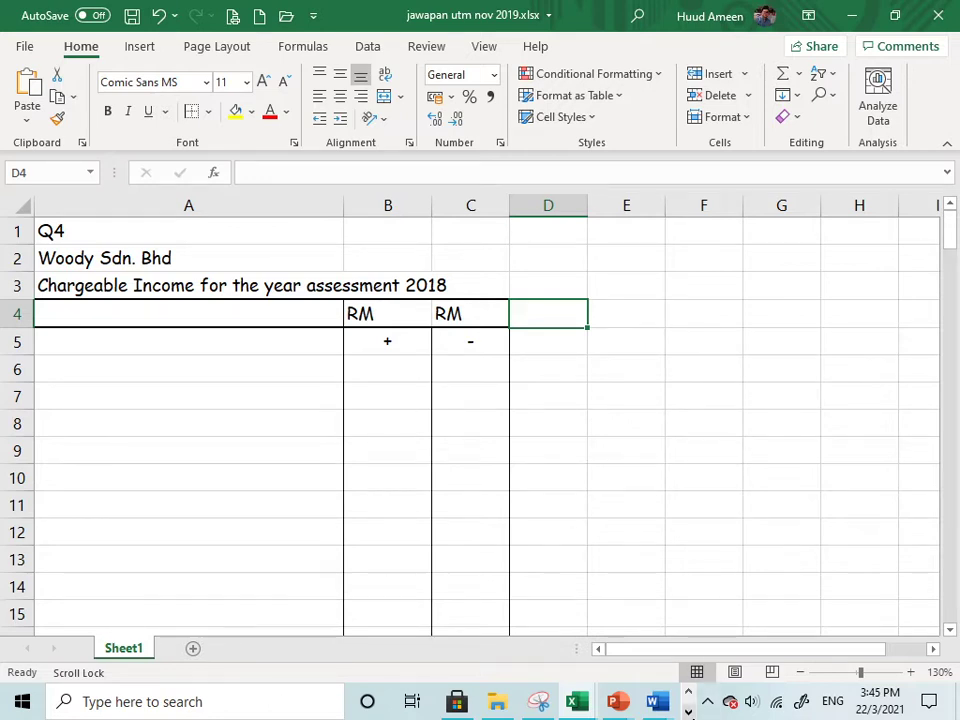
Switch to the Google Meet window in Chrome, maximize it, and copy the joining info from the meeting details
left_click(688, 712)
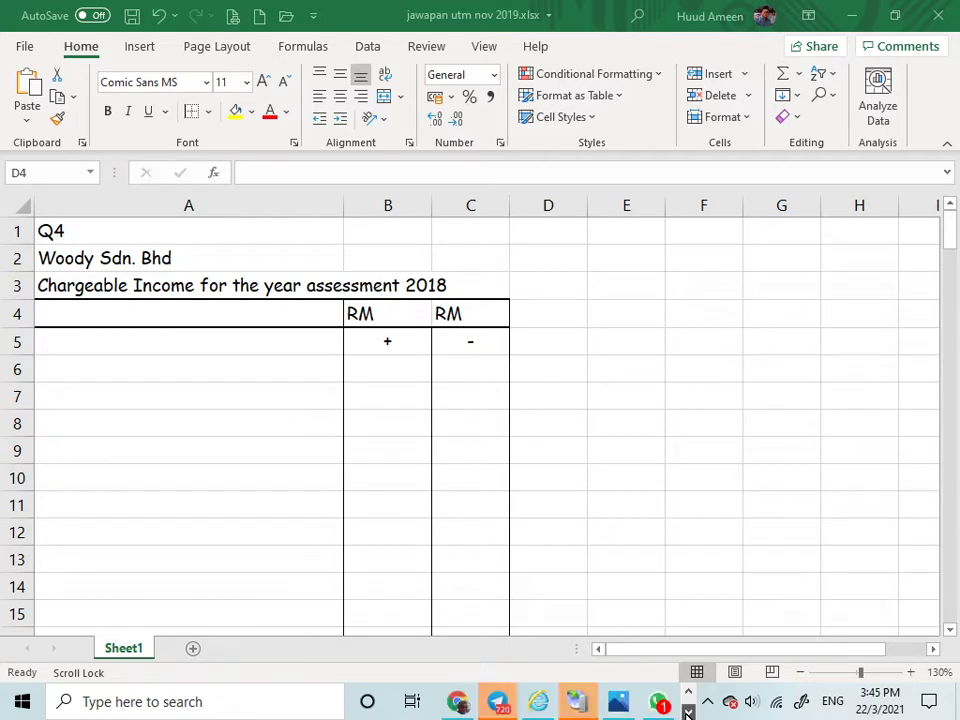
left_click(460, 708)
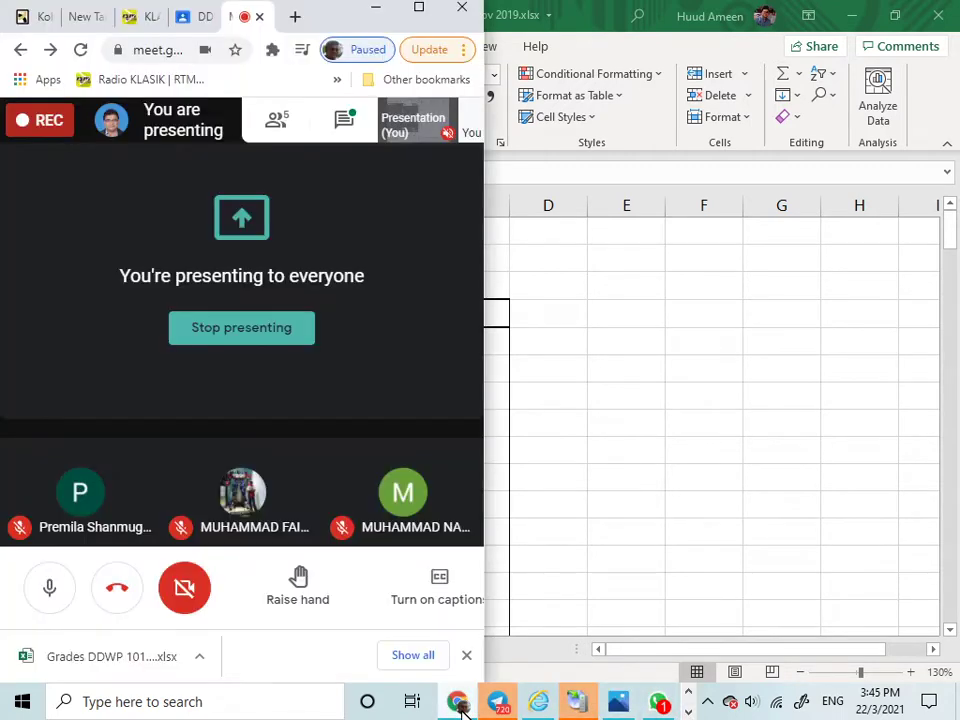
left_click(420, 10)
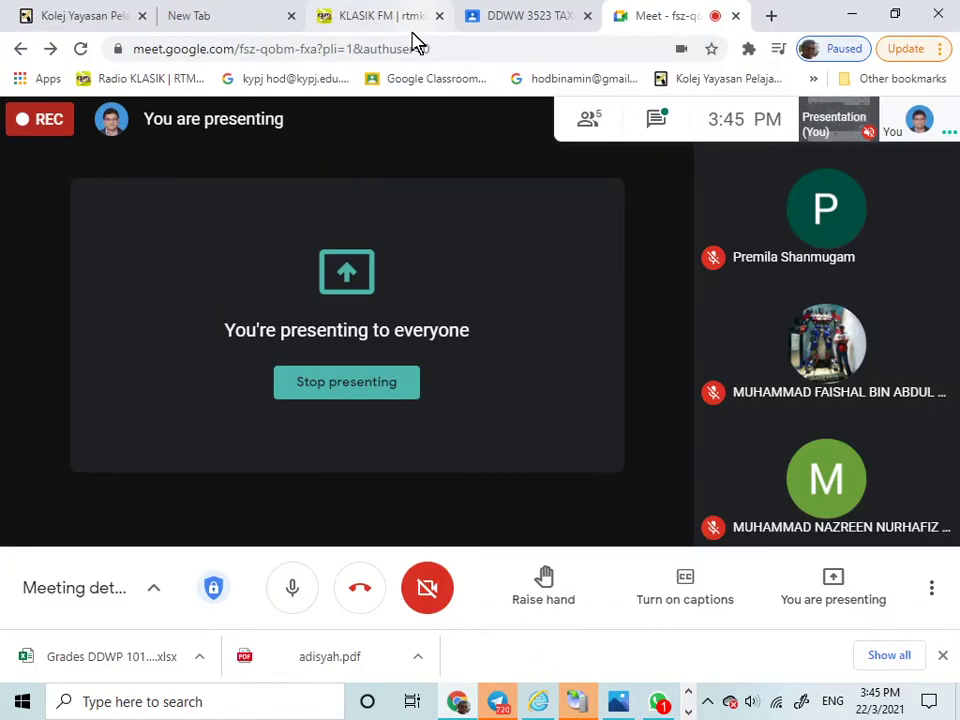
left_click(155, 600)
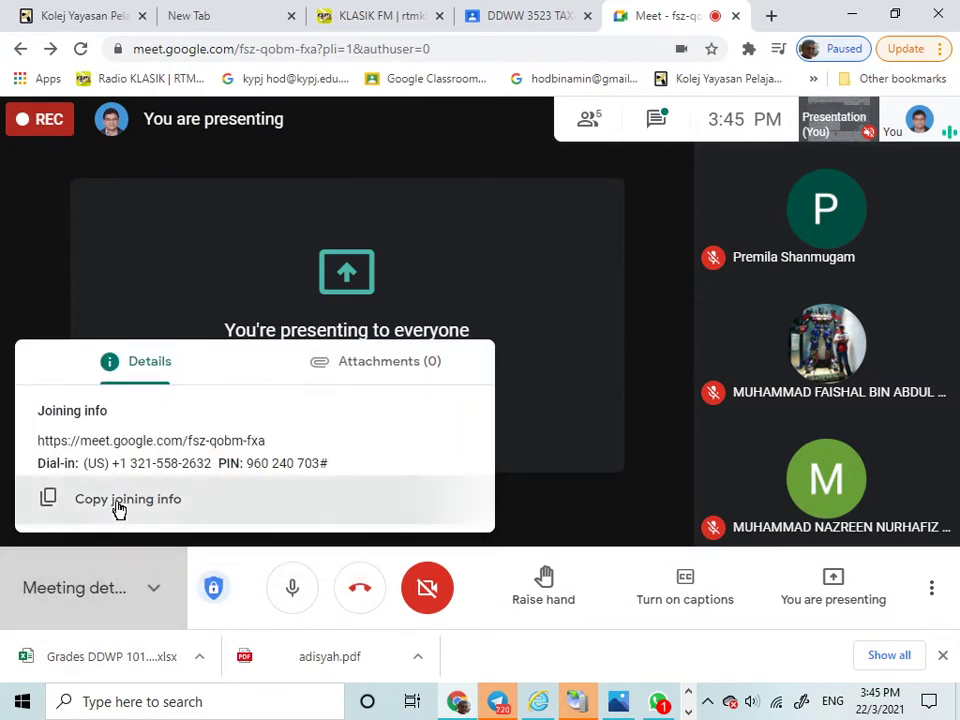
left_click(120, 506)
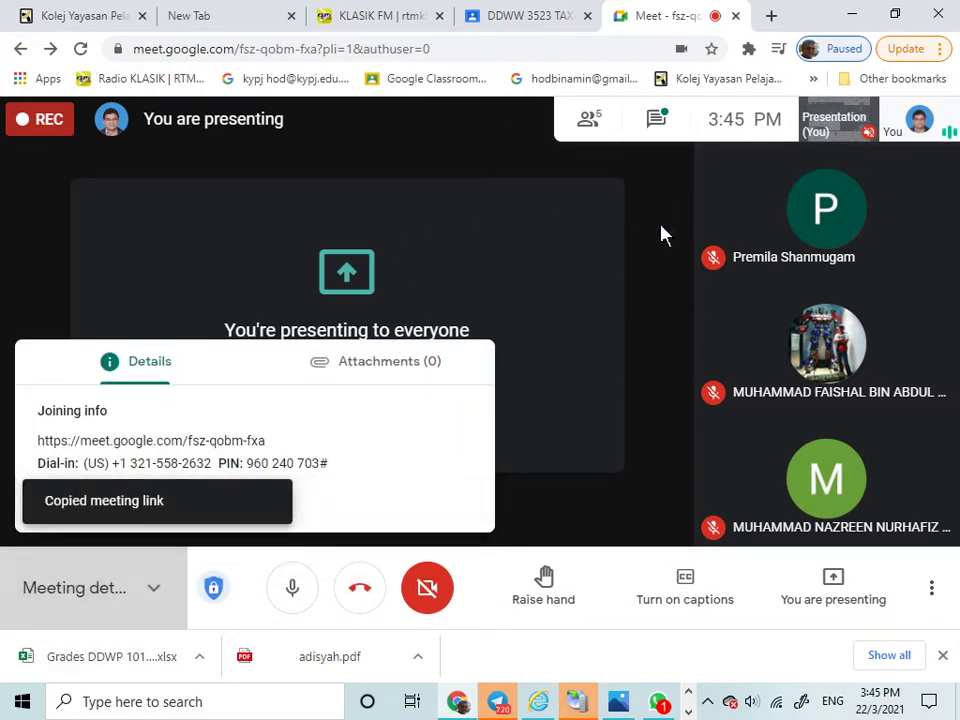
Switch to WhatsApp and send the copied meeting link to the DDWW3523 Tax2 class group
left_click(659, 702)
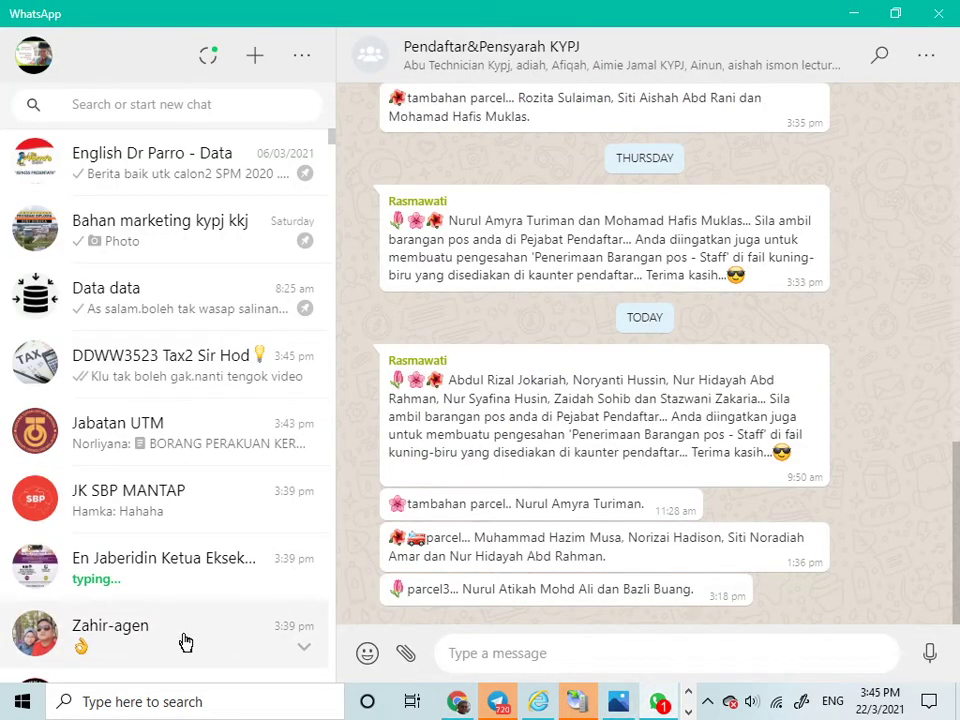
left_click(184, 380)
left_click(510, 655)
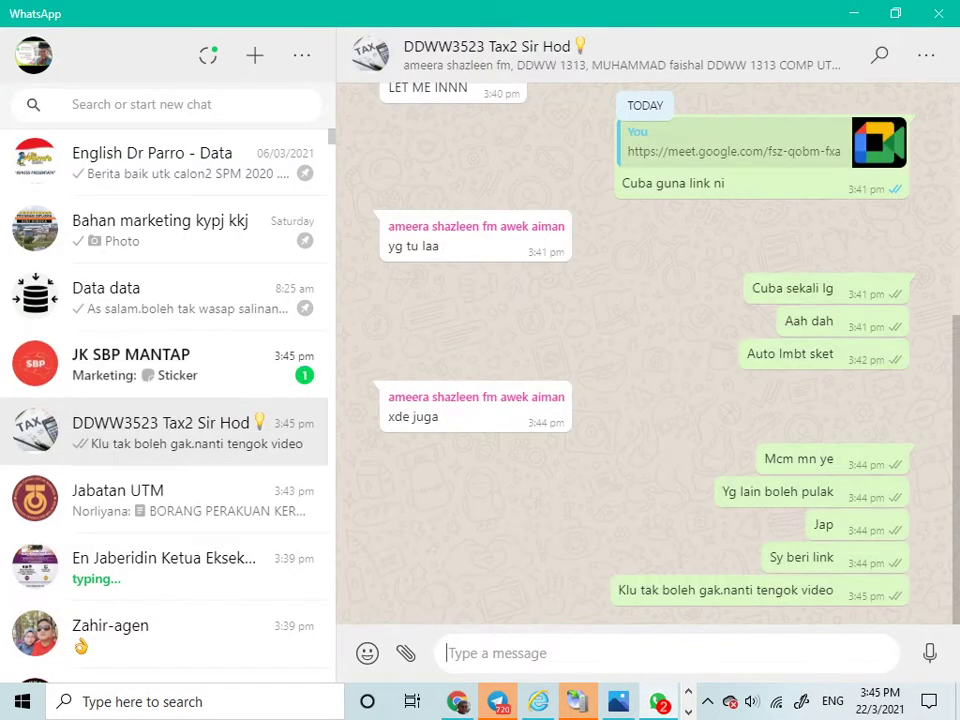
right_click(510, 662)
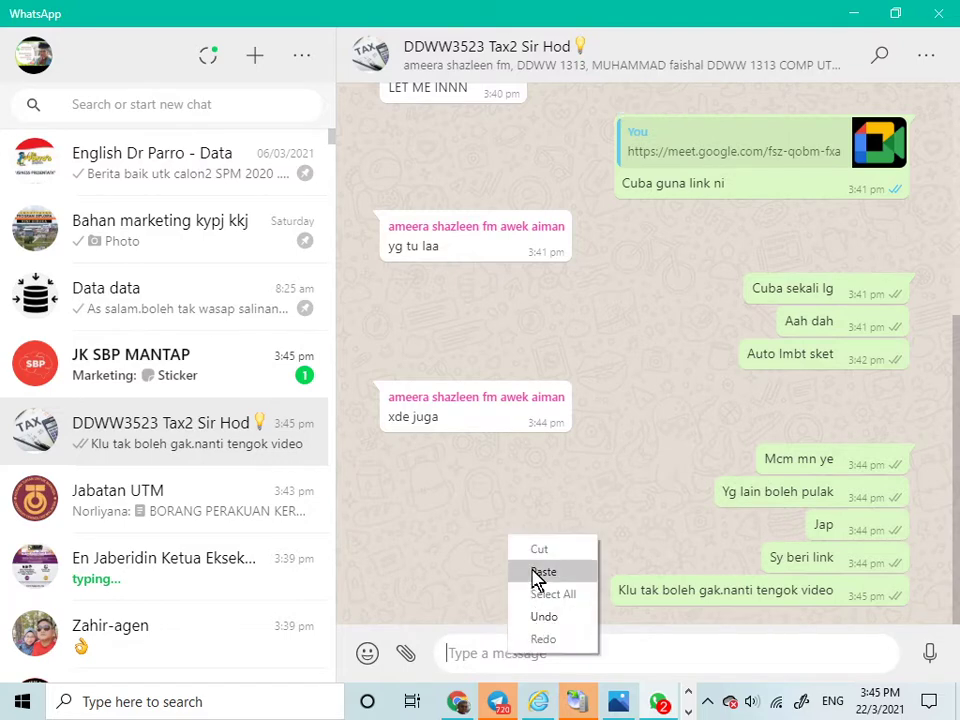
left_click(540, 573)
left_click(929, 655)
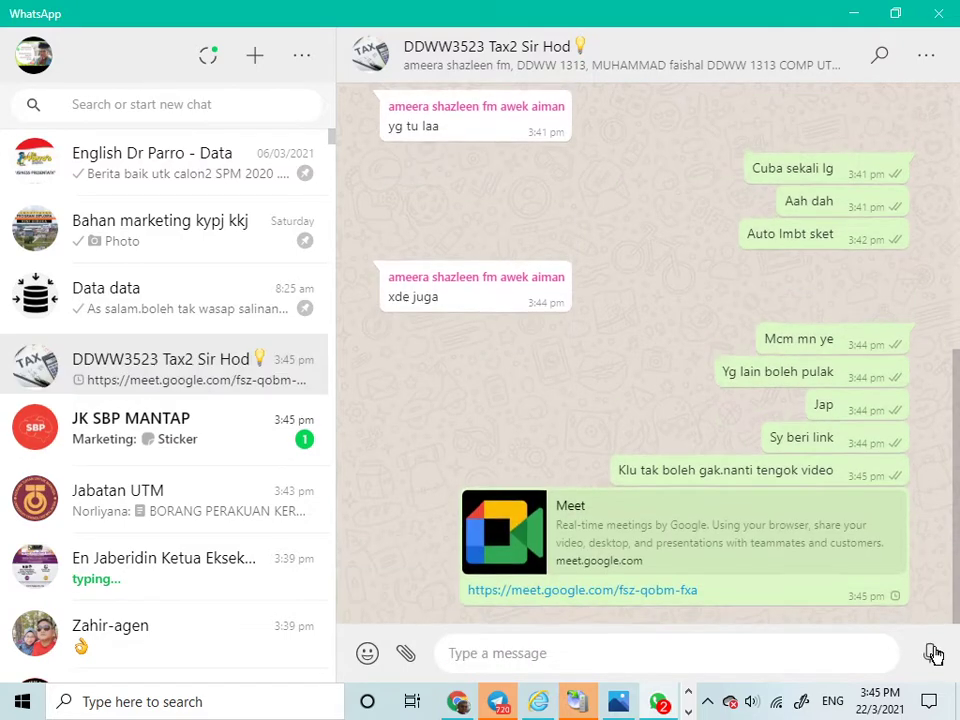
Minimize WhatsApp, close the meeting details, snap the Meet window to half the screen, and return to the Excel workbook
left_click(853, 17)
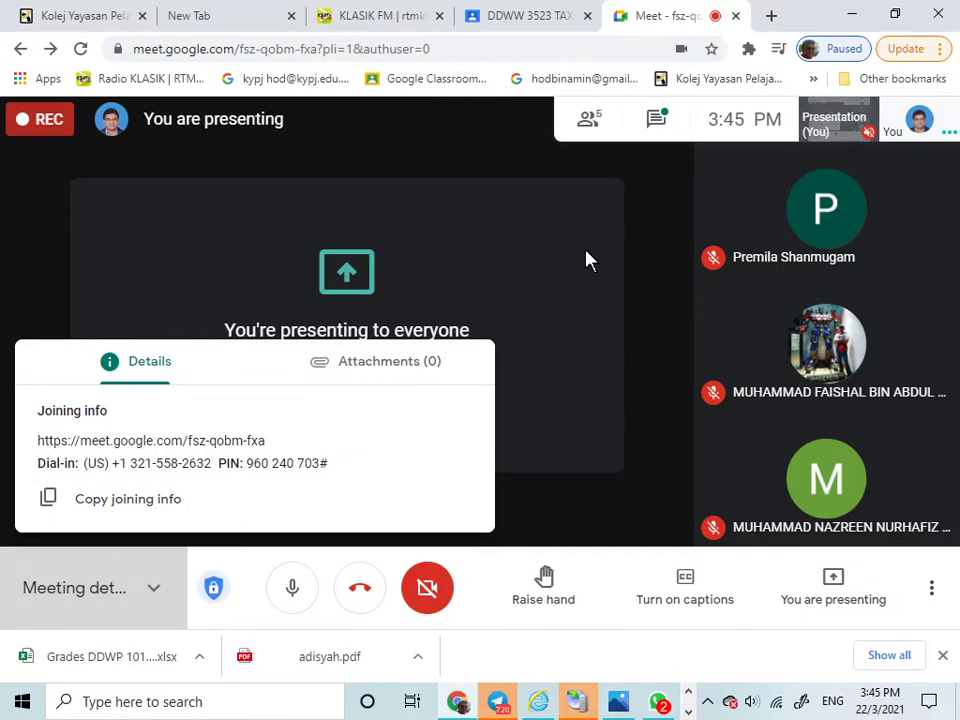
left_click(645, 316)
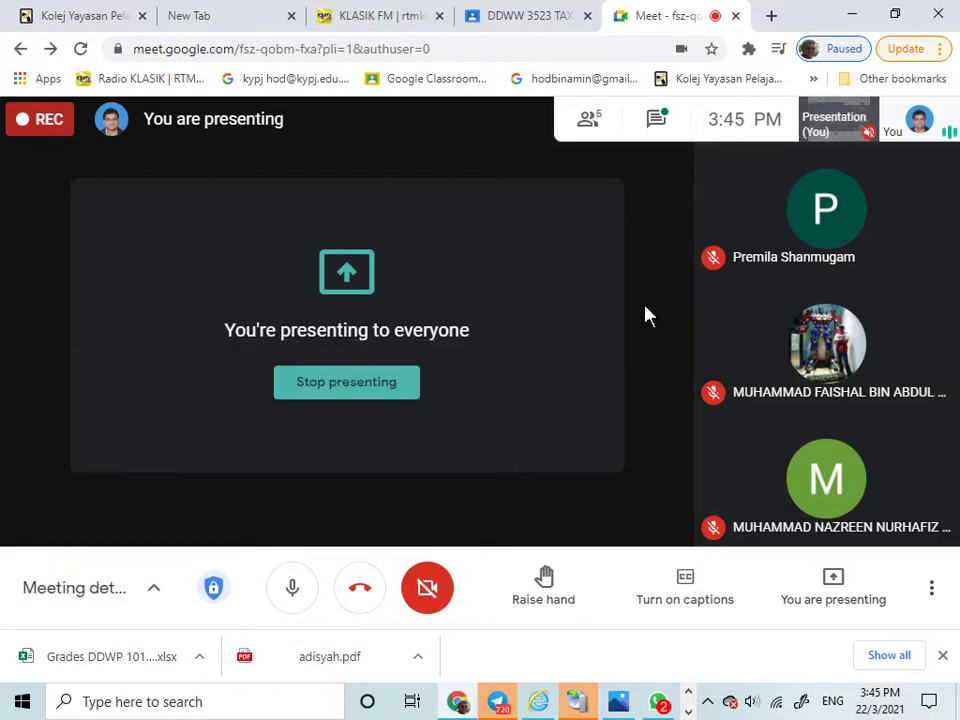
key("super+Left")
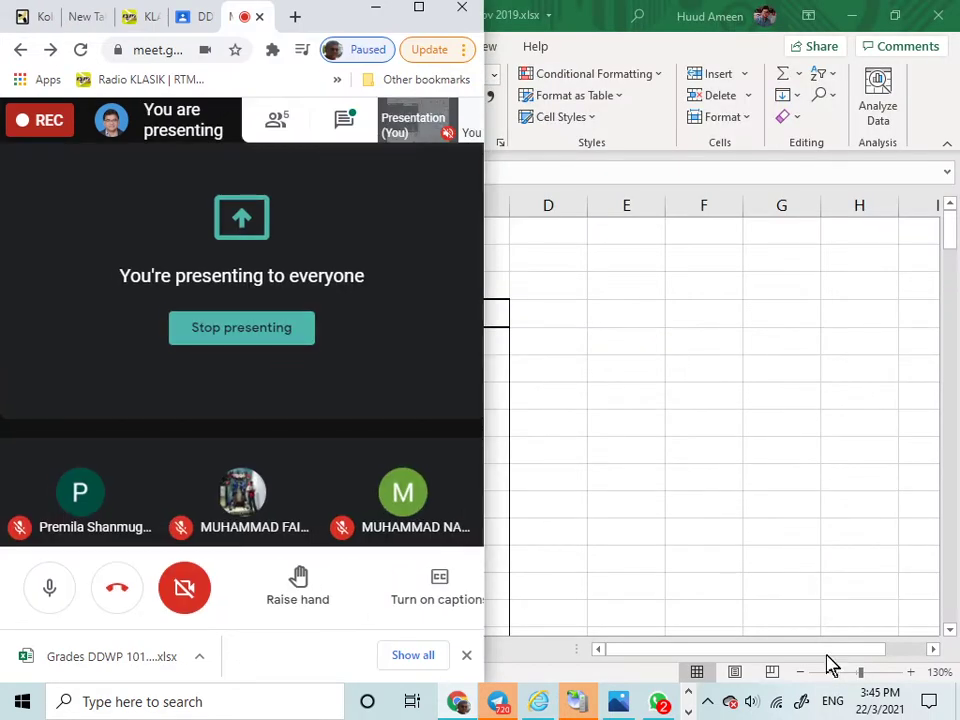
left_click(818, 668)
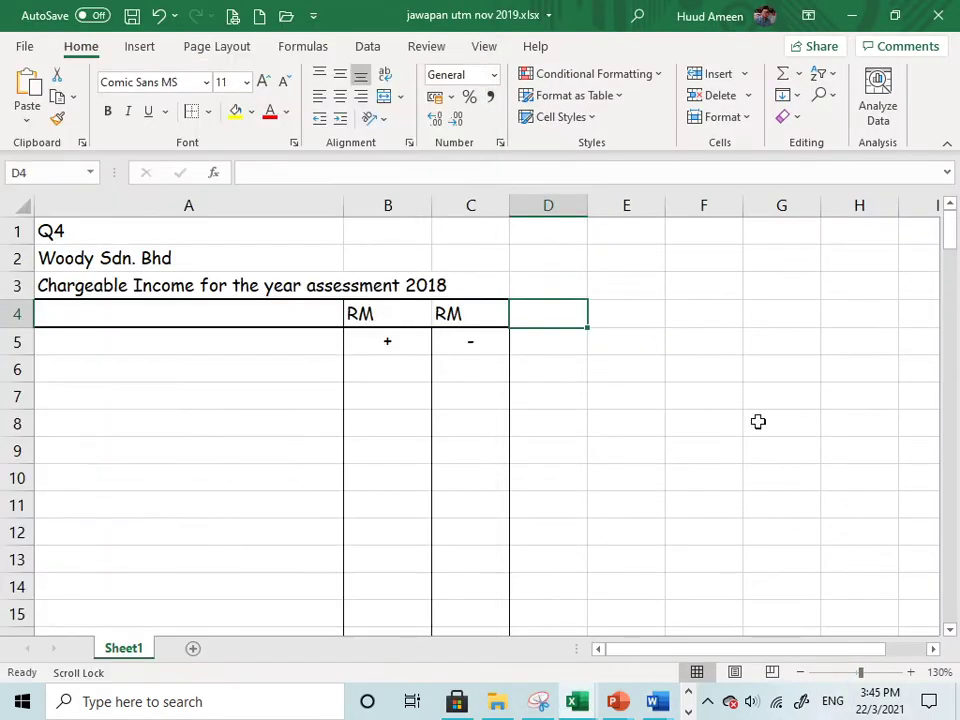
Tile the workbook beside Microsoft Whiteboard, zoom the sheet to 120%, and select cell A6
key("super+Right")
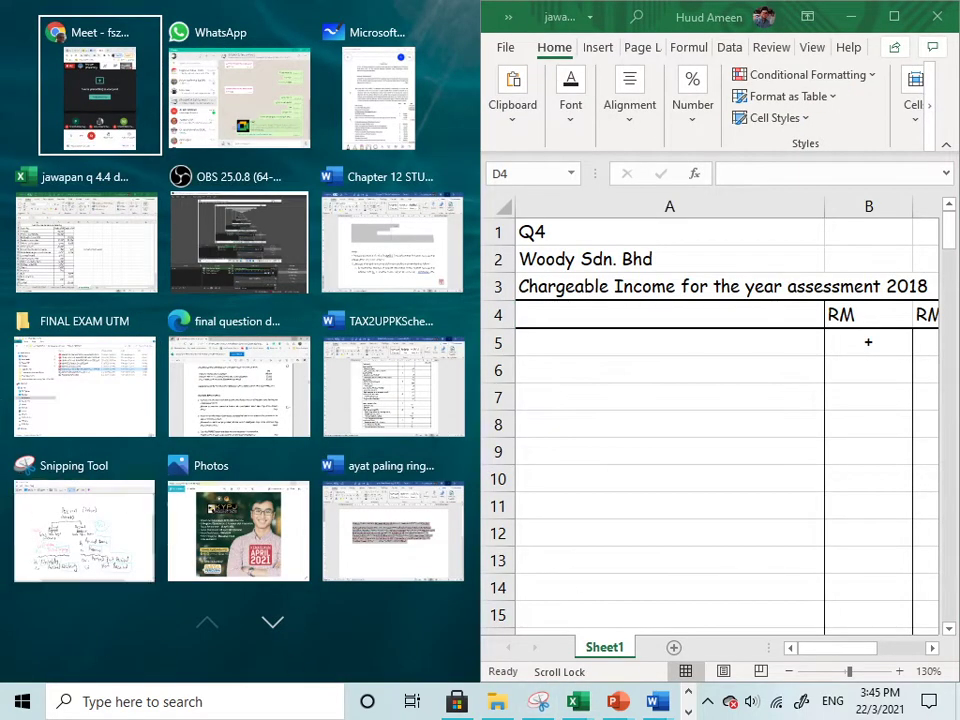
left_click(366, 138)
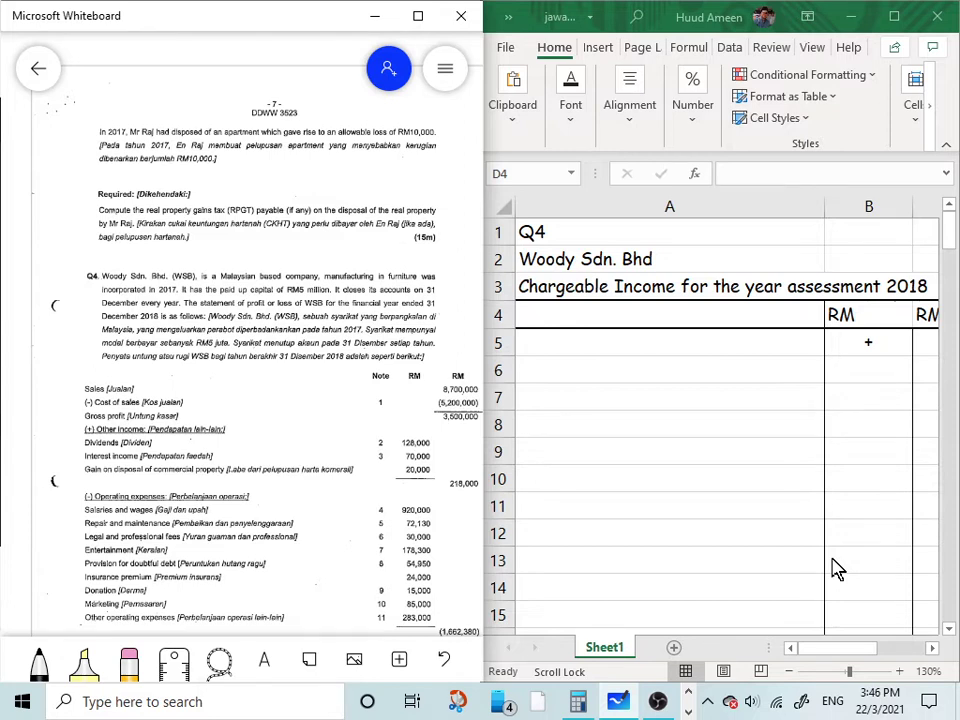
left_click(789, 672)
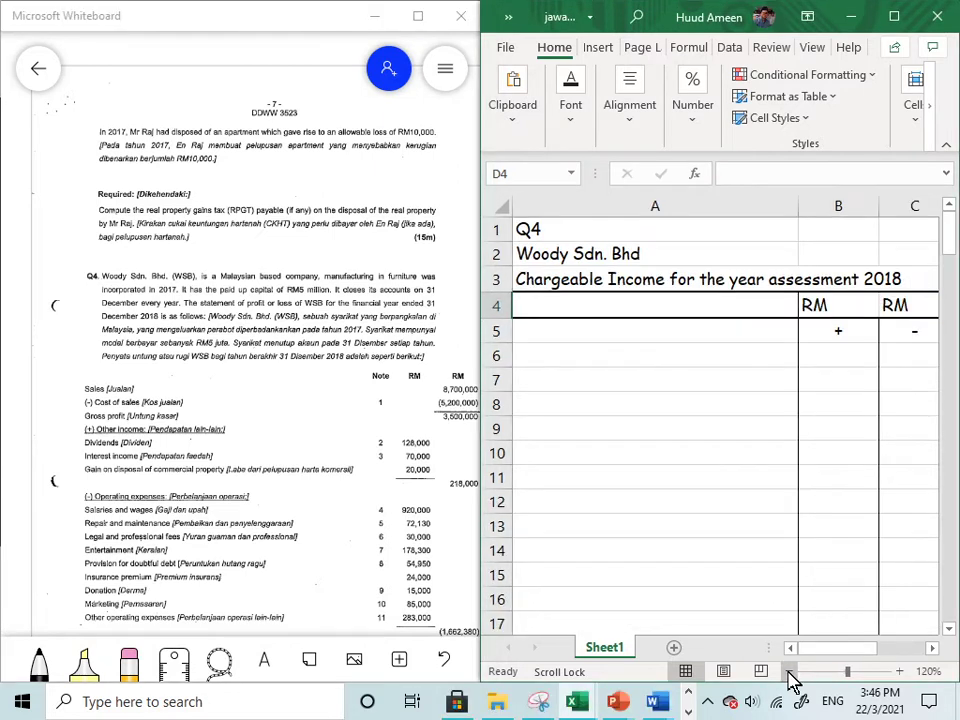
left_click(578, 338)
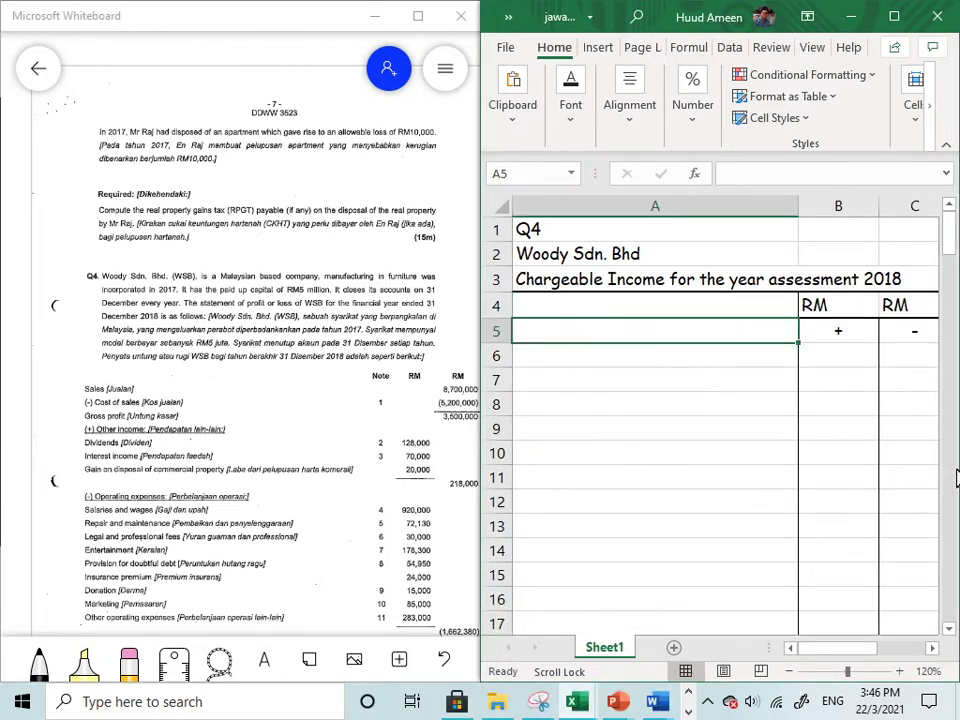
left_click(594, 360)
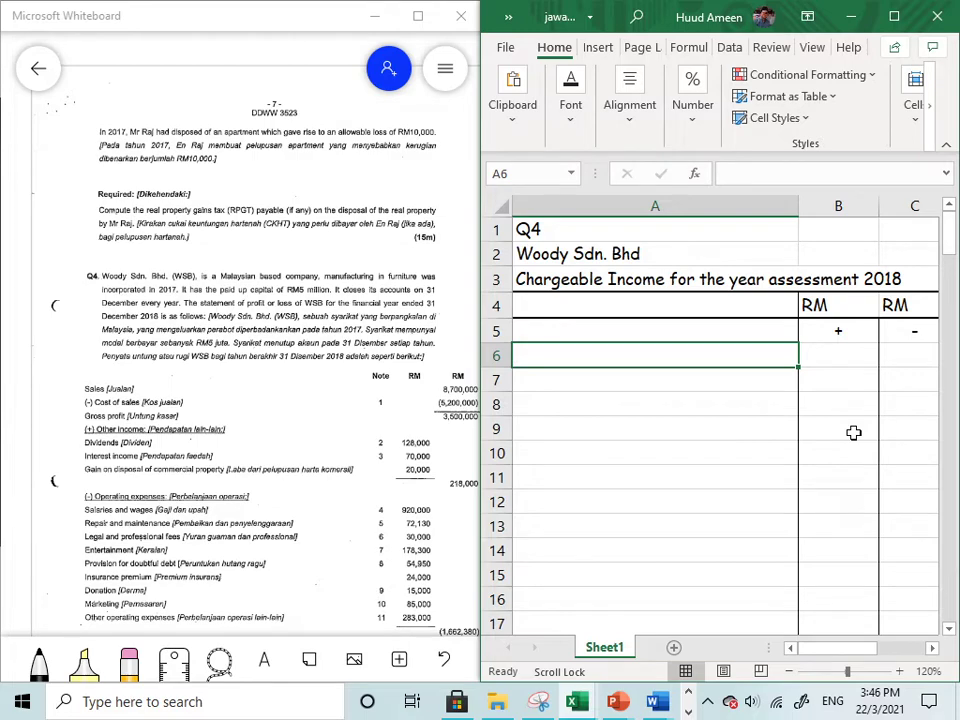
Maximize Microsoft Whiteboard and examine Q4's statement of profit or loss, from sales down to profit before tax
scroll(242, 350, "down", 2)
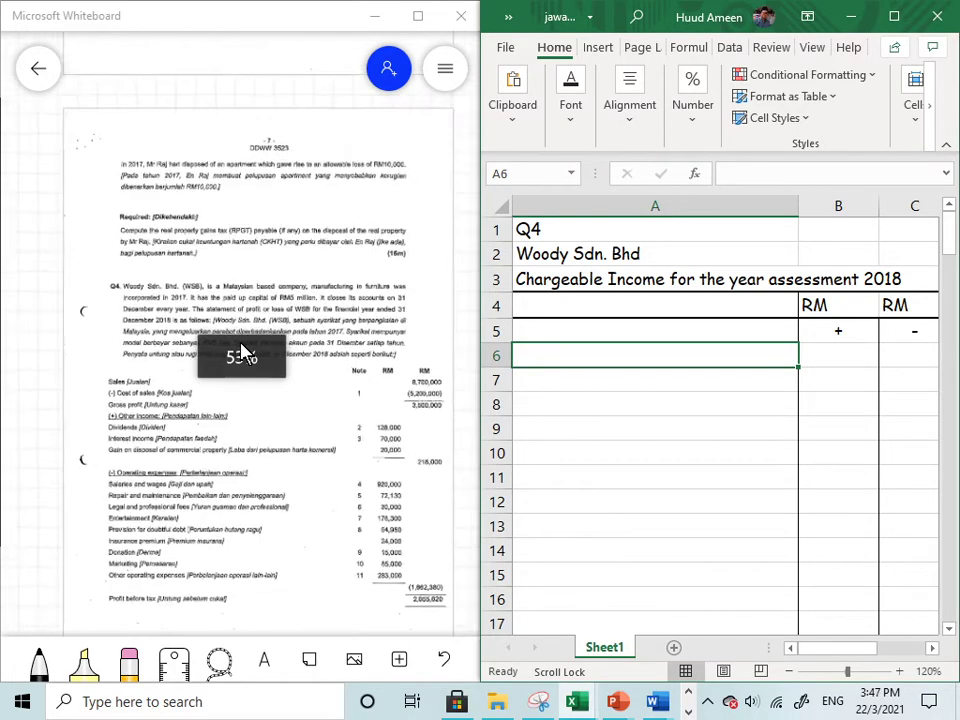
scroll(242, 350, "down", 1)
left_click(418, 16)
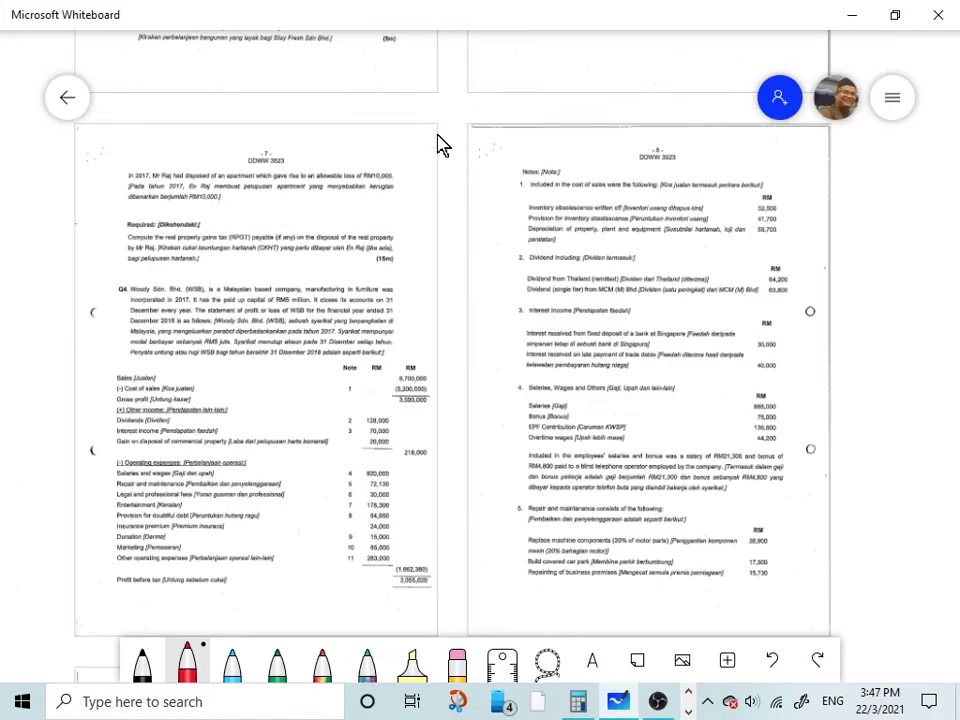
scroll(425, 366, "up", 10)
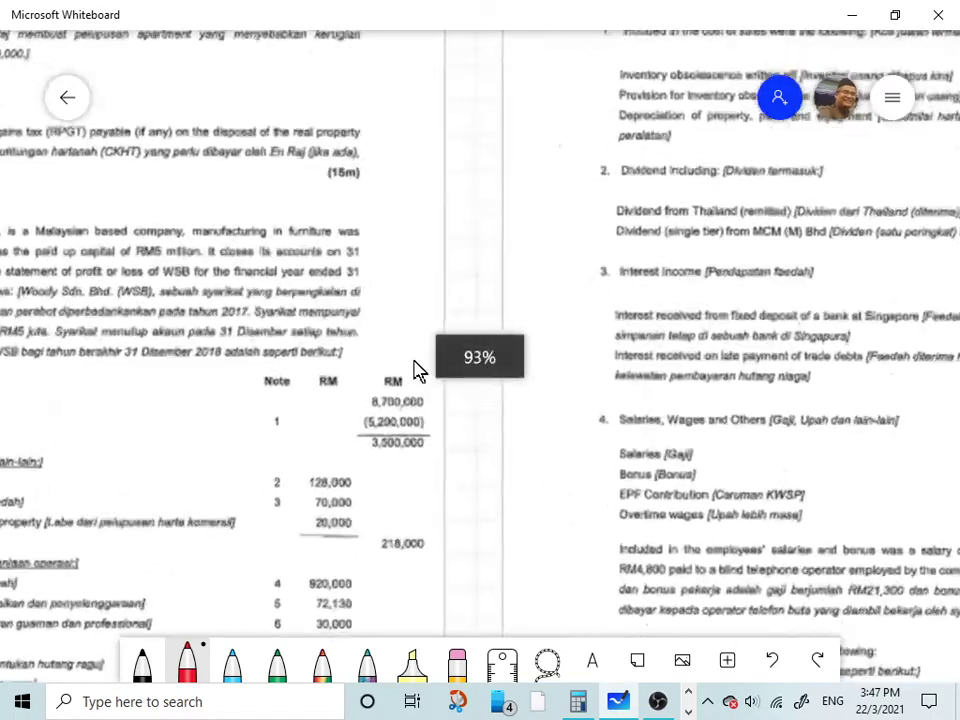
scroll(418, 366, "up", 2)
left_click_drag(484, 504, 788, 466)
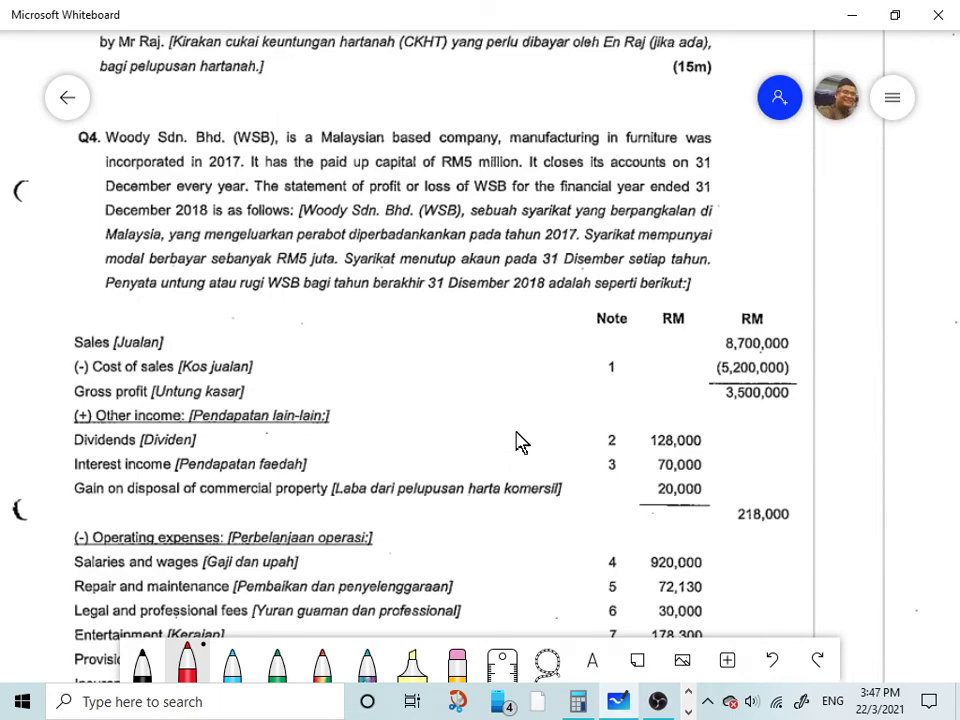
scroll(520, 443, "down", 3)
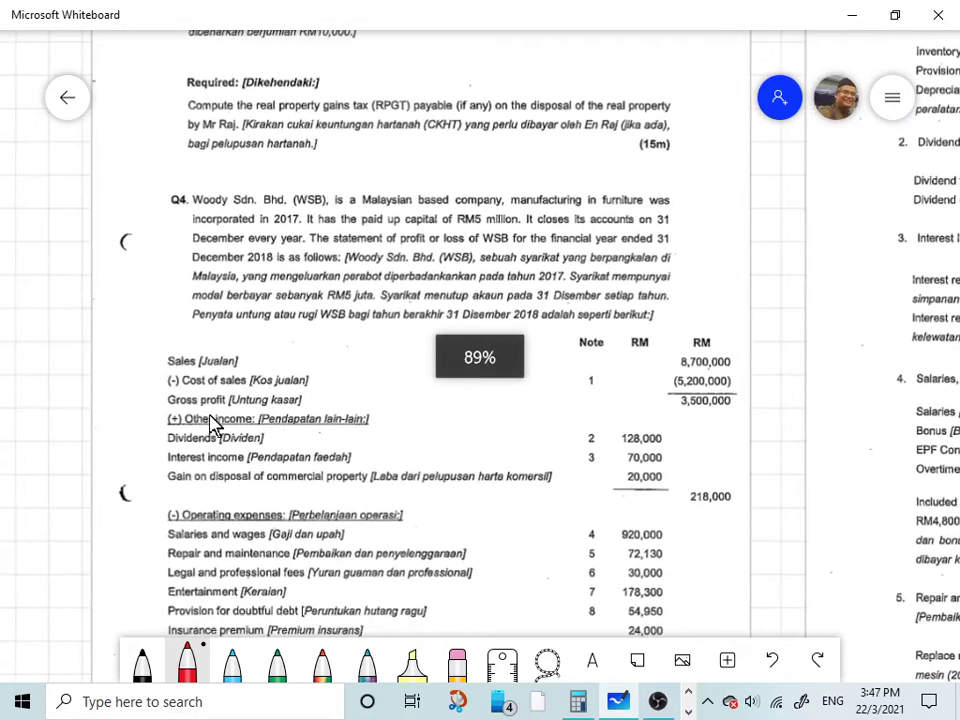
scroll(8, 292, "down", 3)
scroll(8, 290, "down", 1)
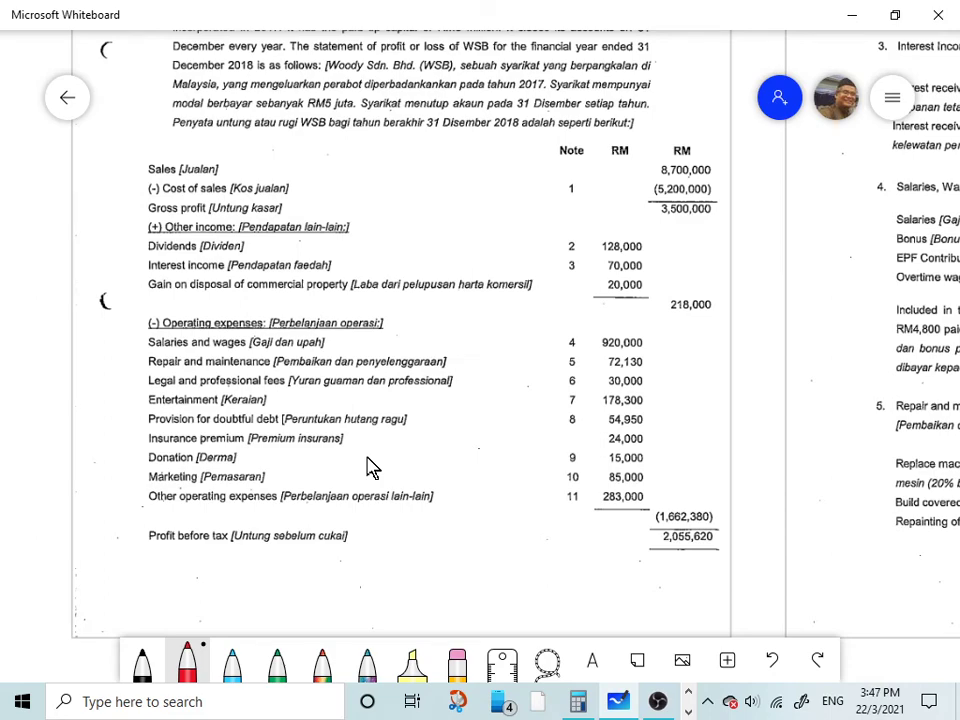
scroll(367, 467, "up", 3)
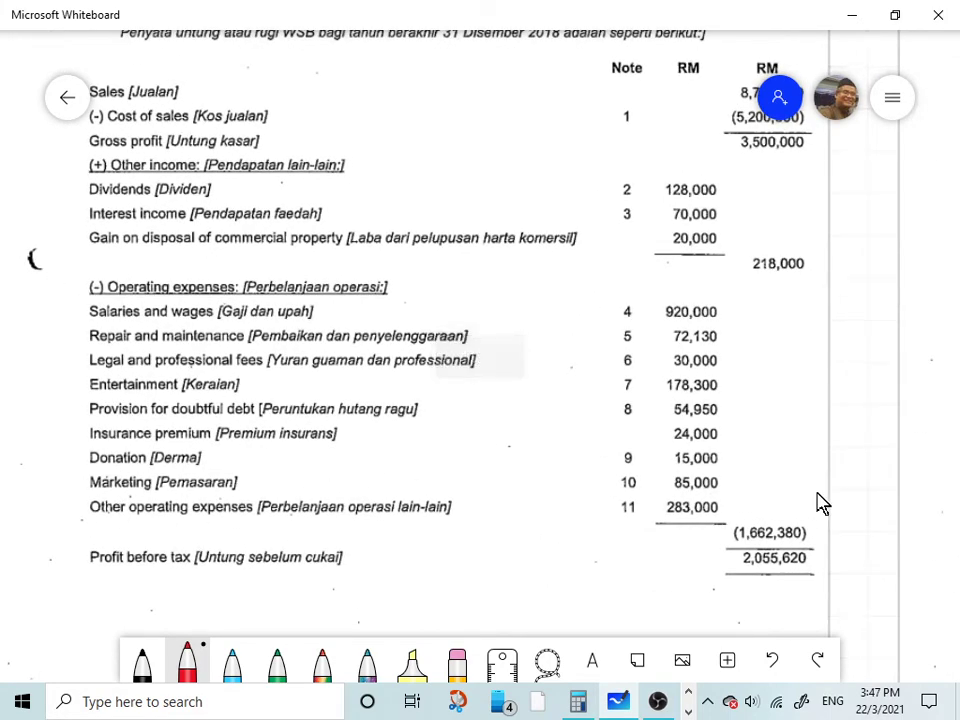
left_click_drag(855, 501, 928, 524)
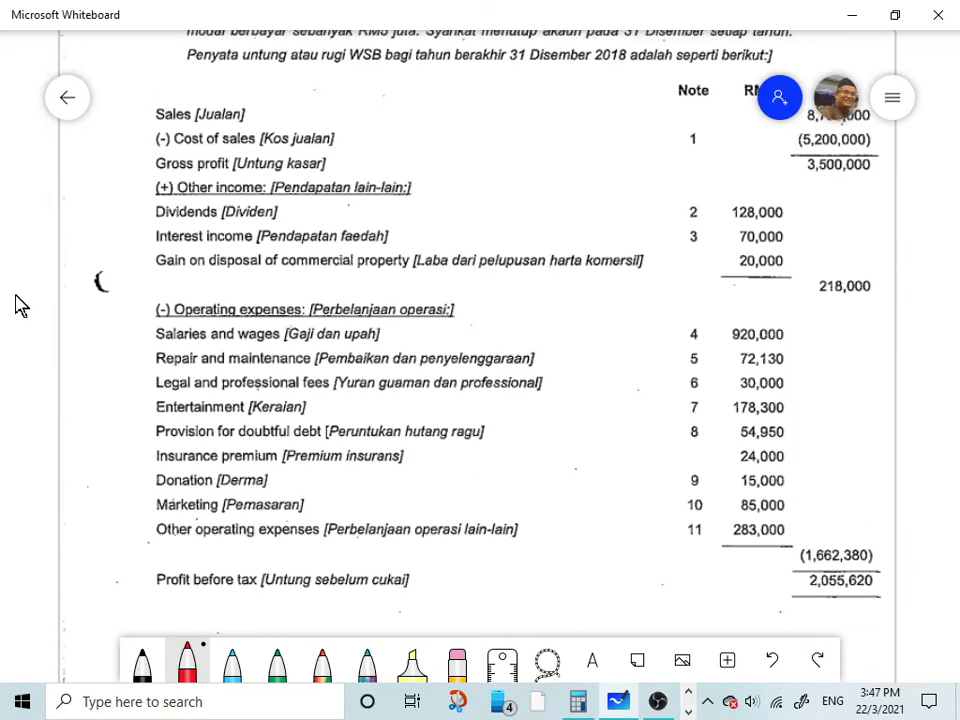
left_click_drag(15, 310, 21, 360)
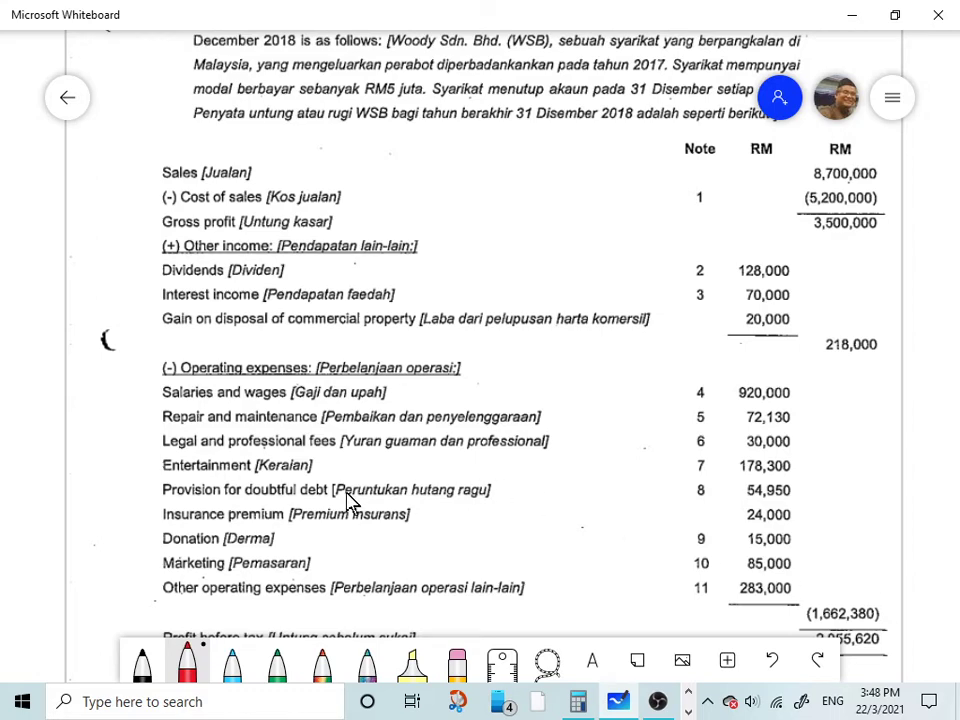
left_click_drag(19, 437, 5, 385)
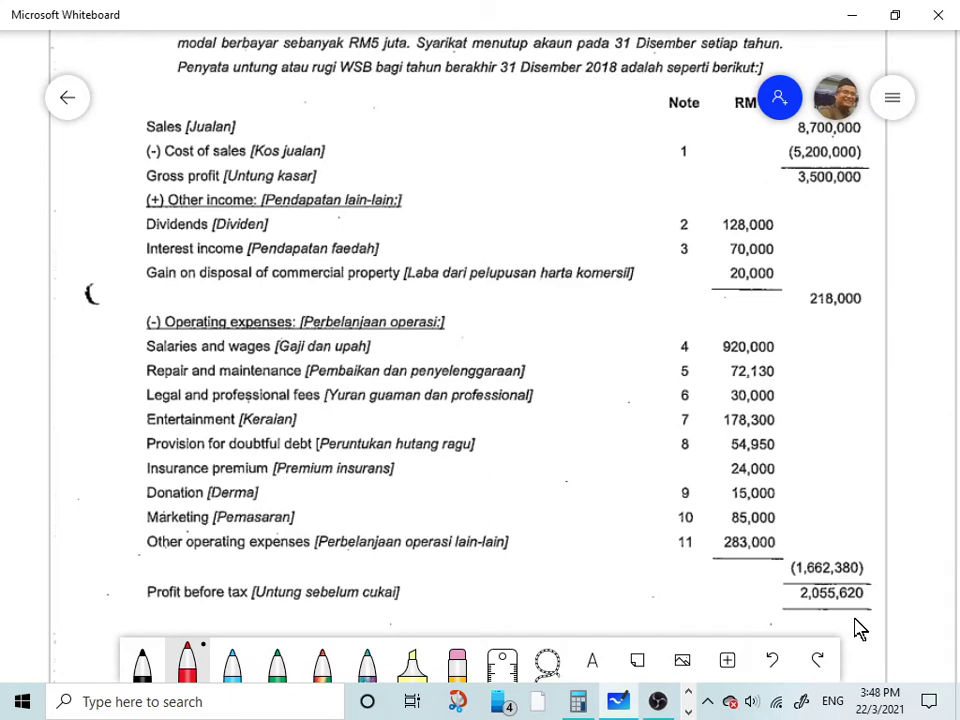
Tile Microsoft Whiteboard beside the Excel workbook and enter the label "Net Profit before taxation" in cell A6
key("super+Left")
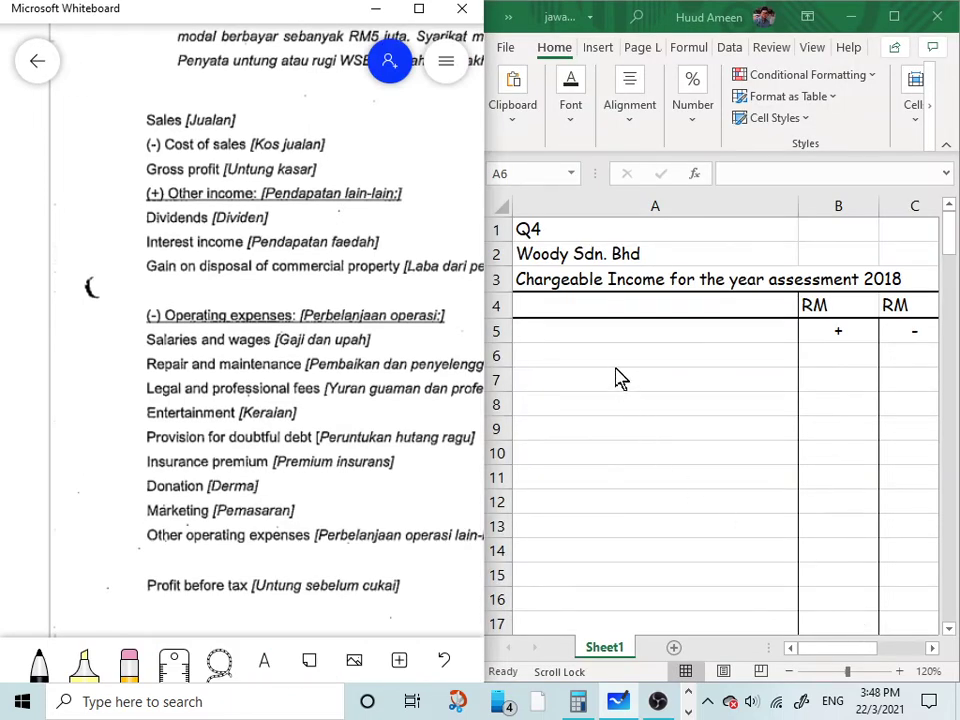
left_click(613, 356)
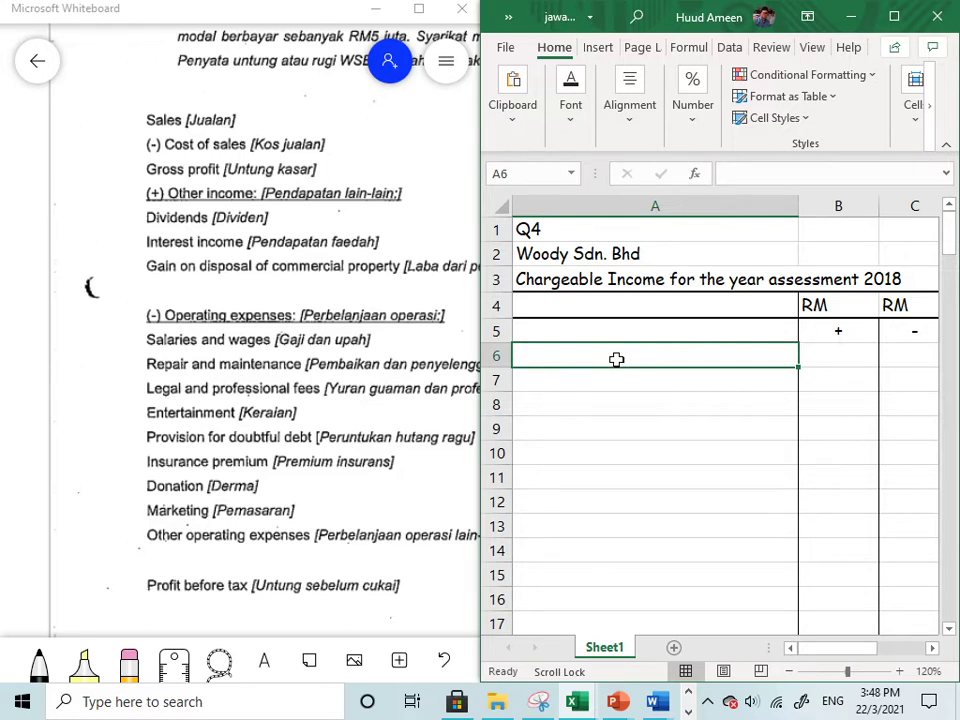
type("Net ")
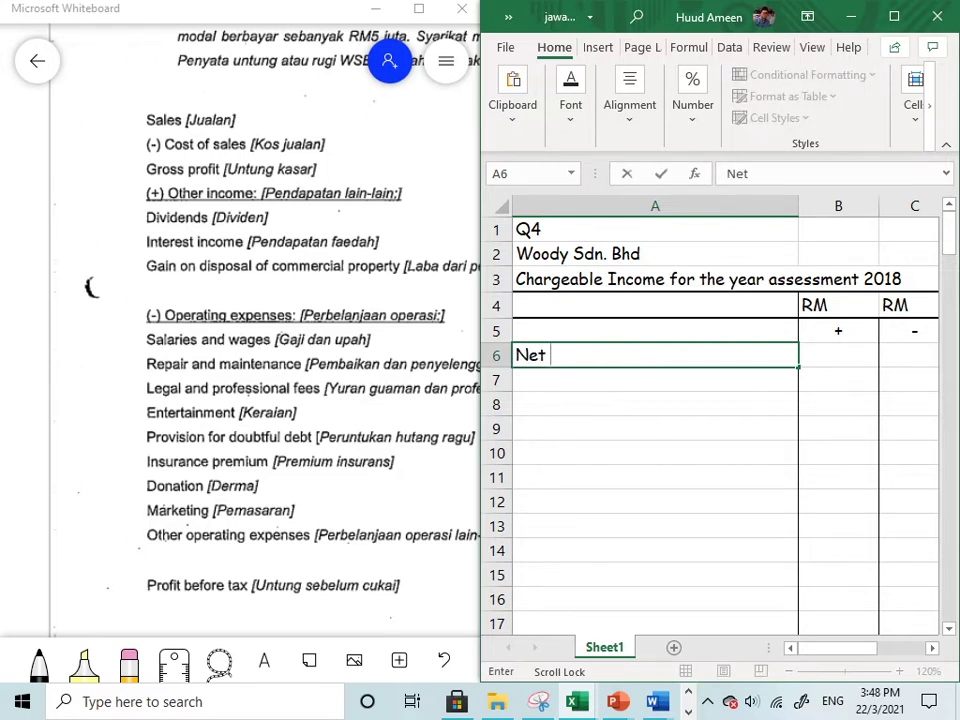
type("Profit b")
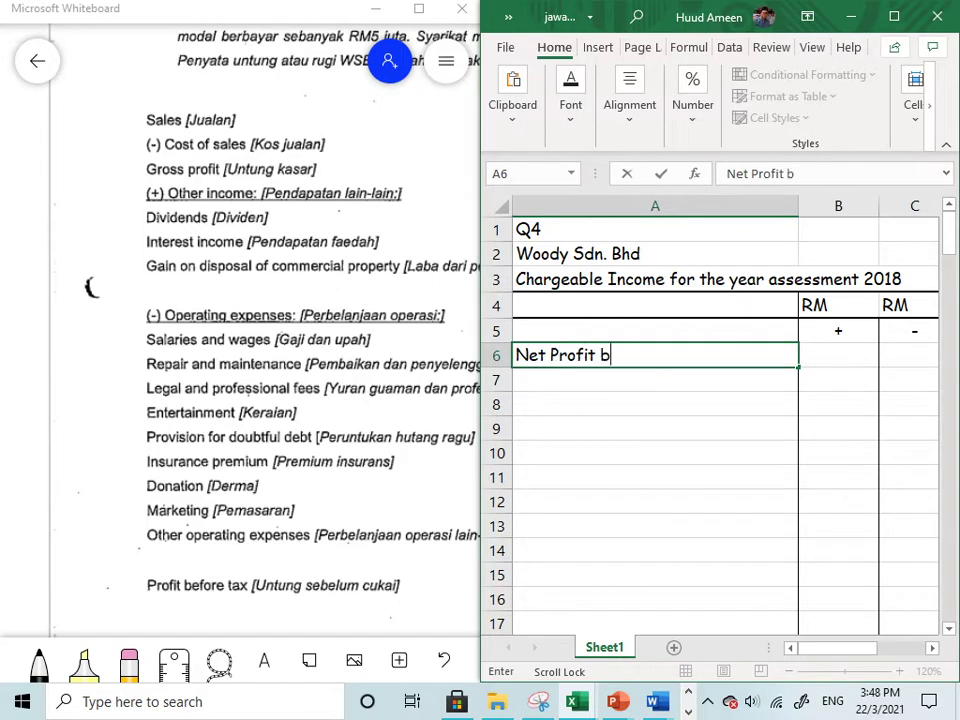
type("efore ")
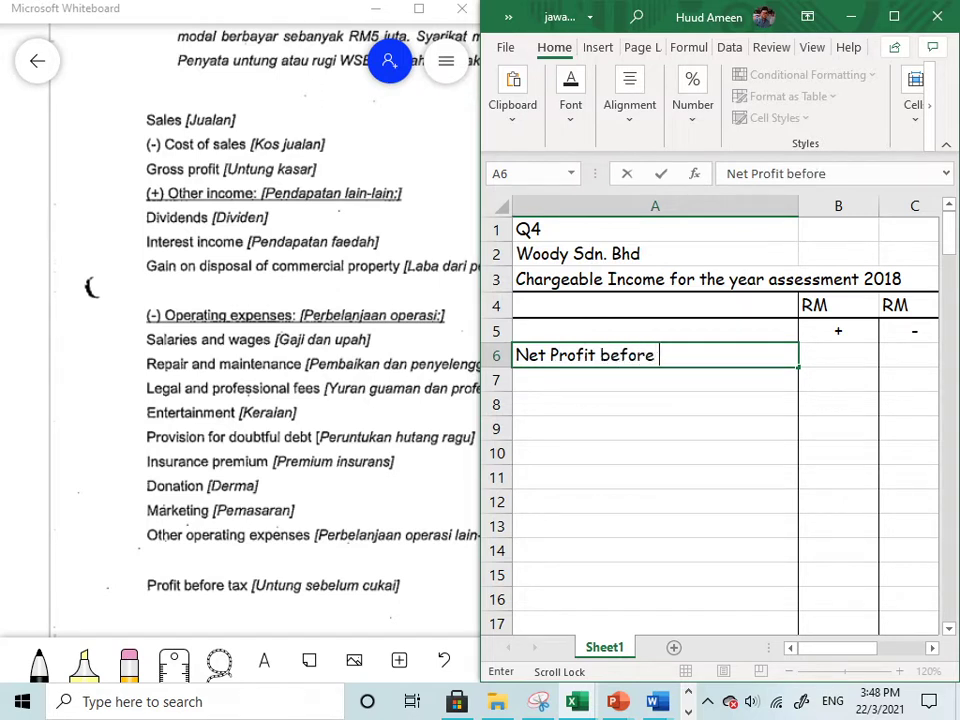
type("taxation")
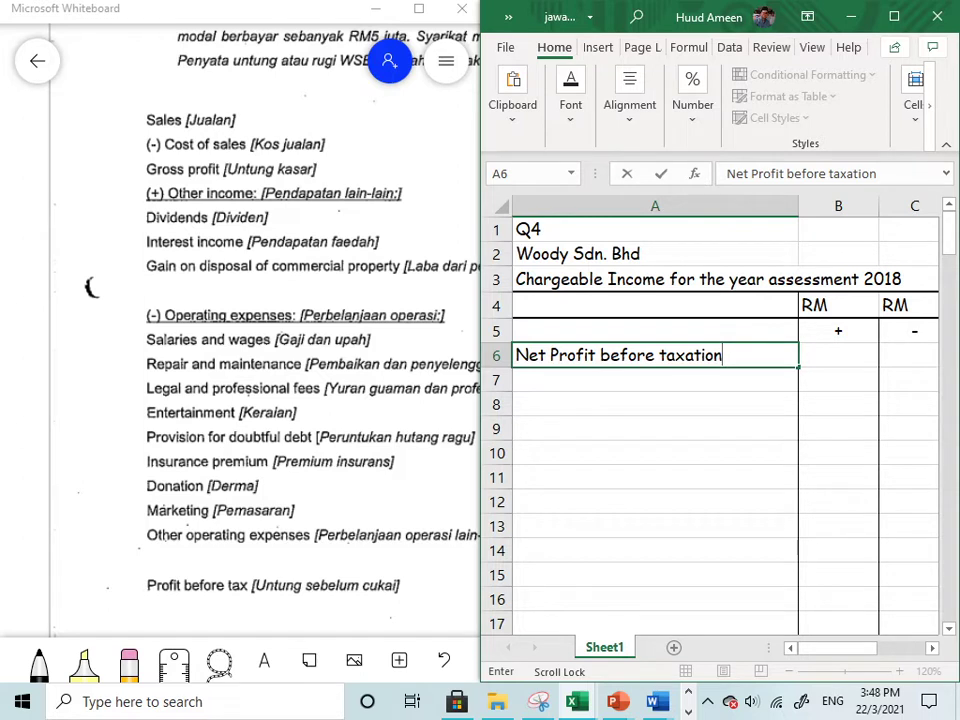
left_click(884, 429)
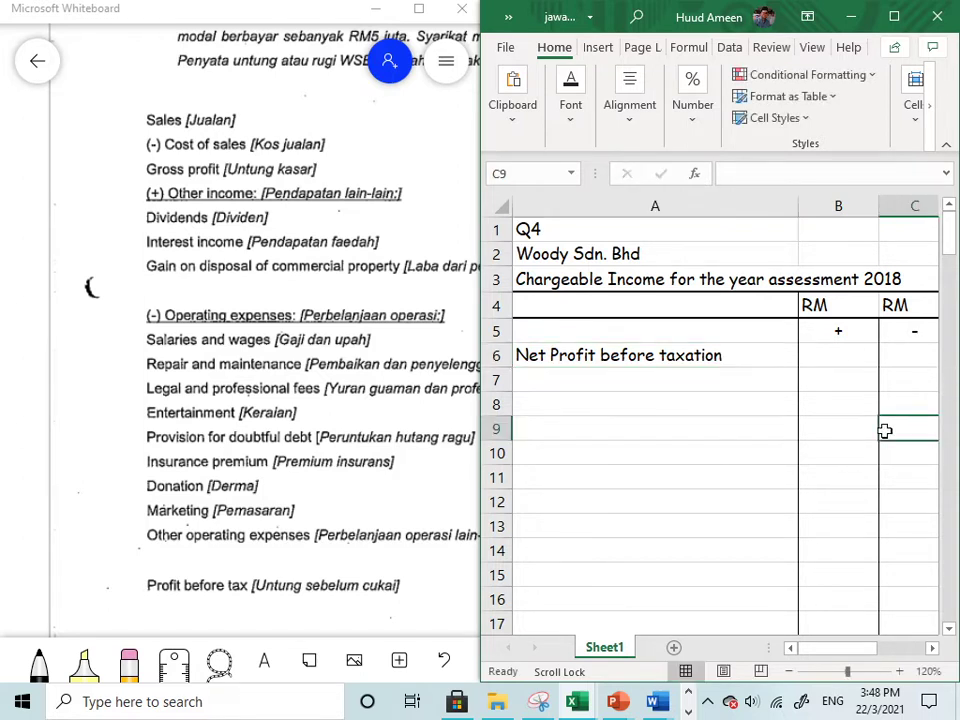
Bring the profit before tax amount into view in Microsoft Whiteboard and enter 2055620 in cell B6 of the workbook
left_click(842, 360)
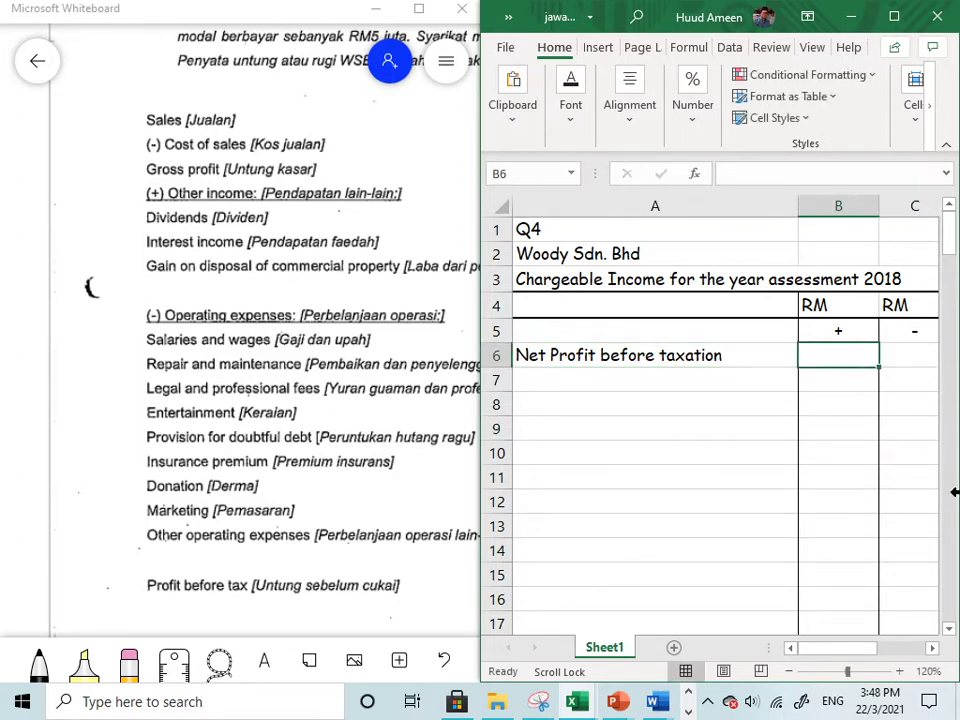
type("20")
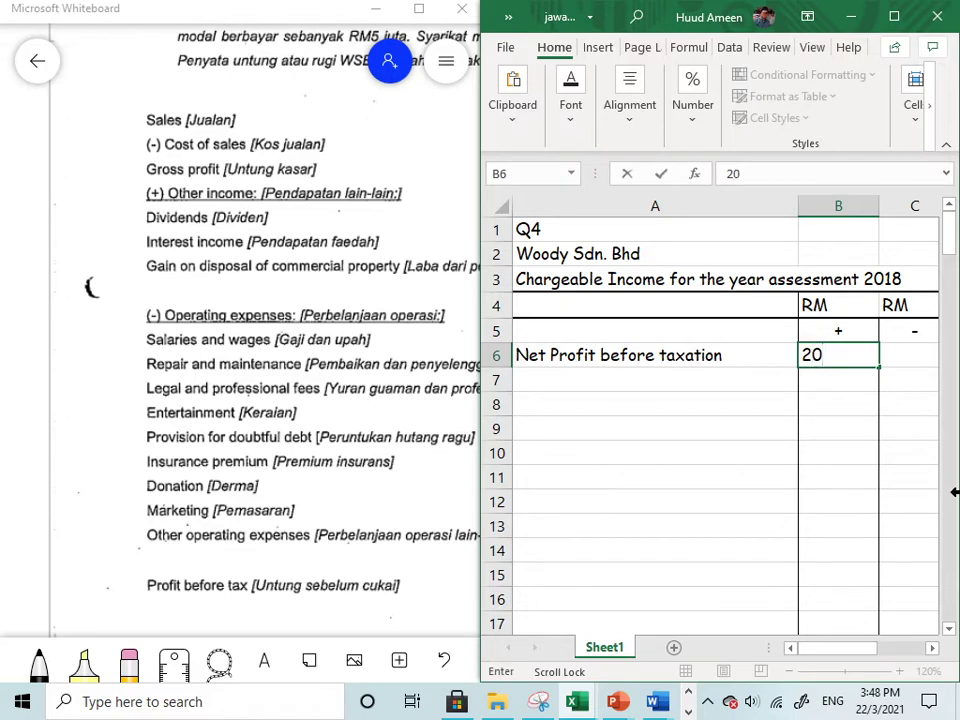
left_click(148, 437)
scroll(148, 437, "down", 2)
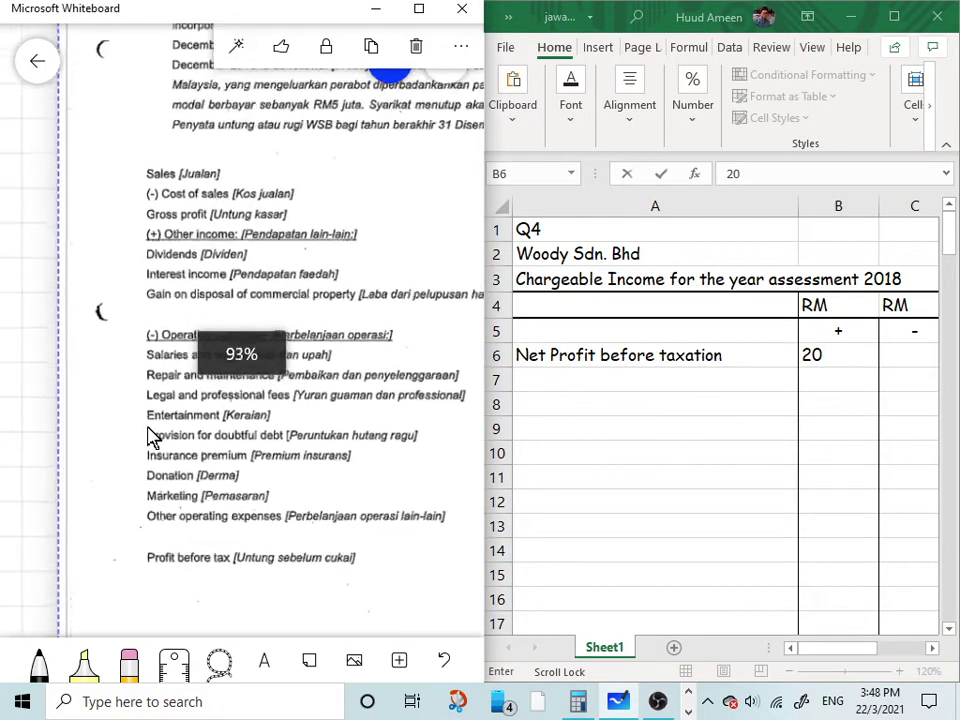
scroll(148, 437, "down", 3)
left_click(47, 396)
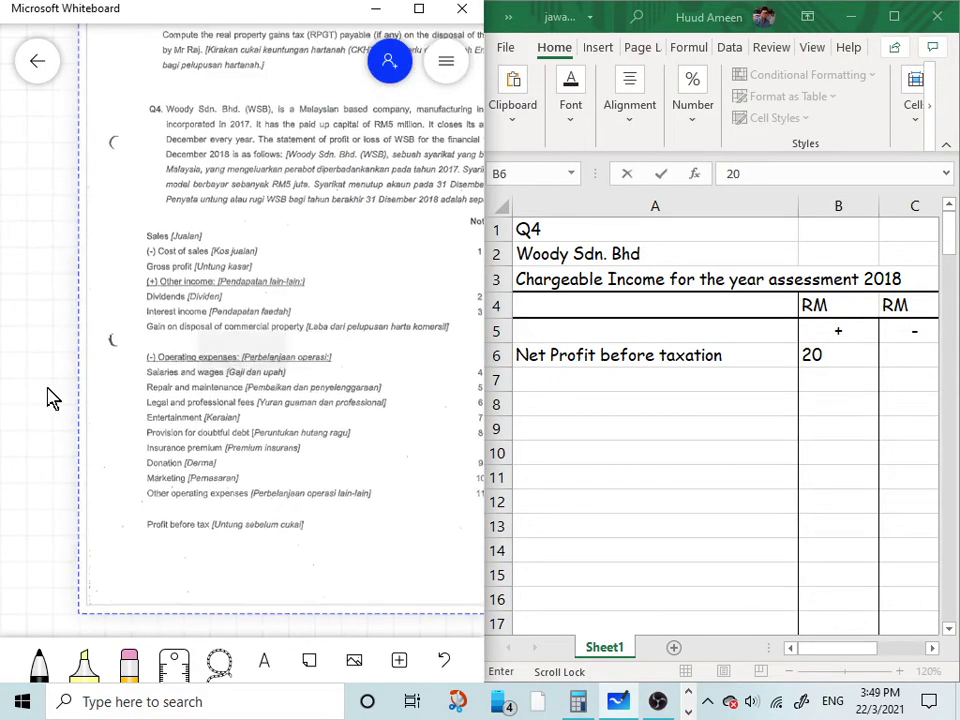
scroll(15, 439, "down", 3)
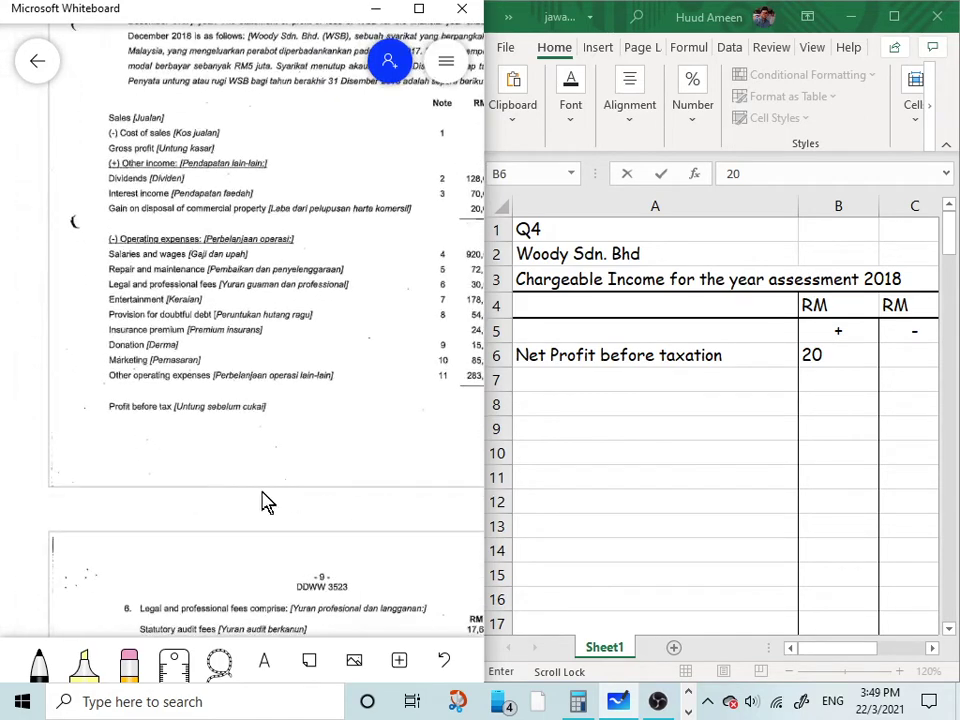
left_click_drag(175, 523, 88, 520)
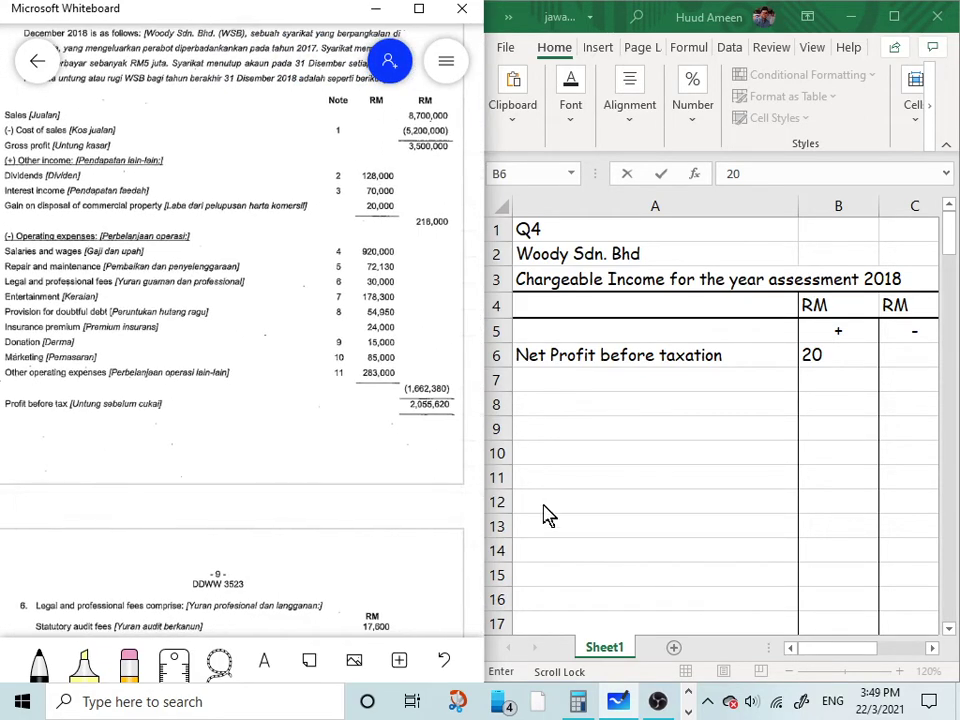
left_click(829, 362)
type("20")
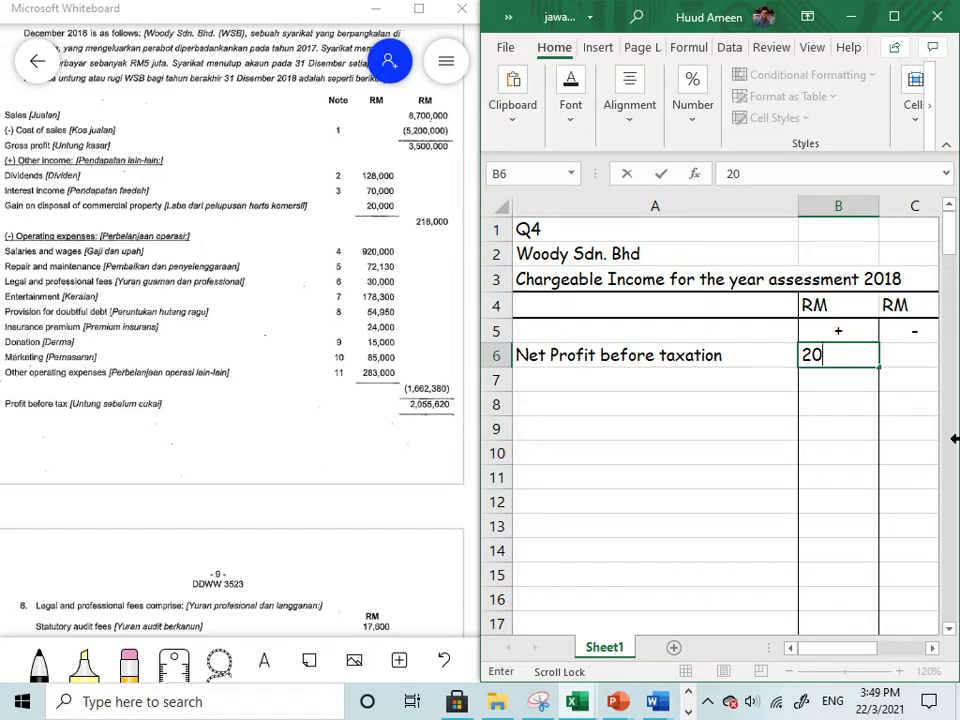
type("55620")
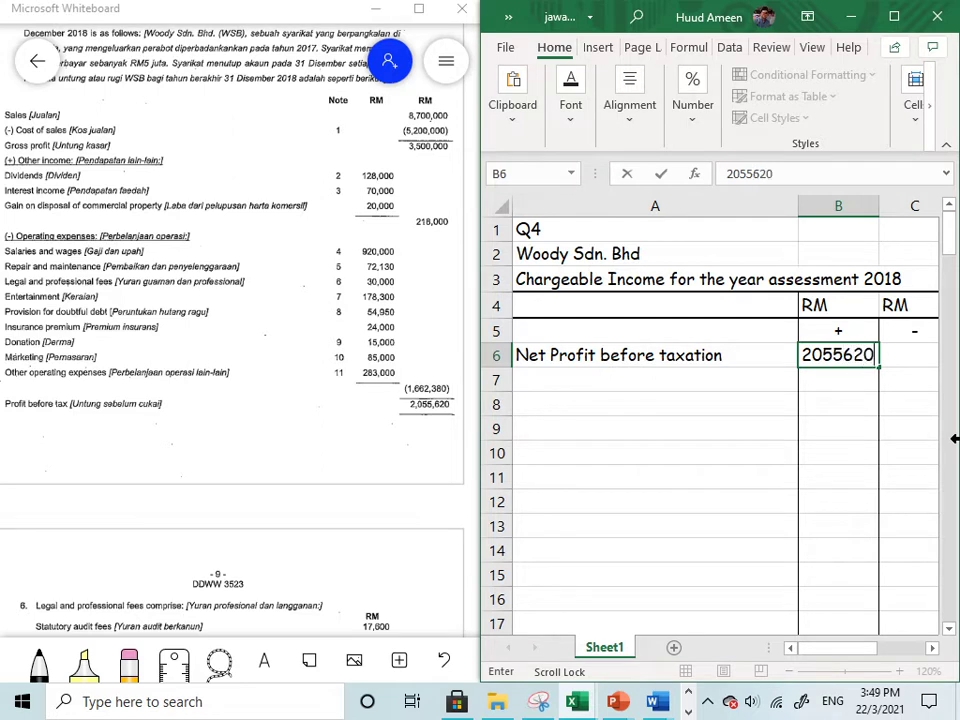
key("Return")
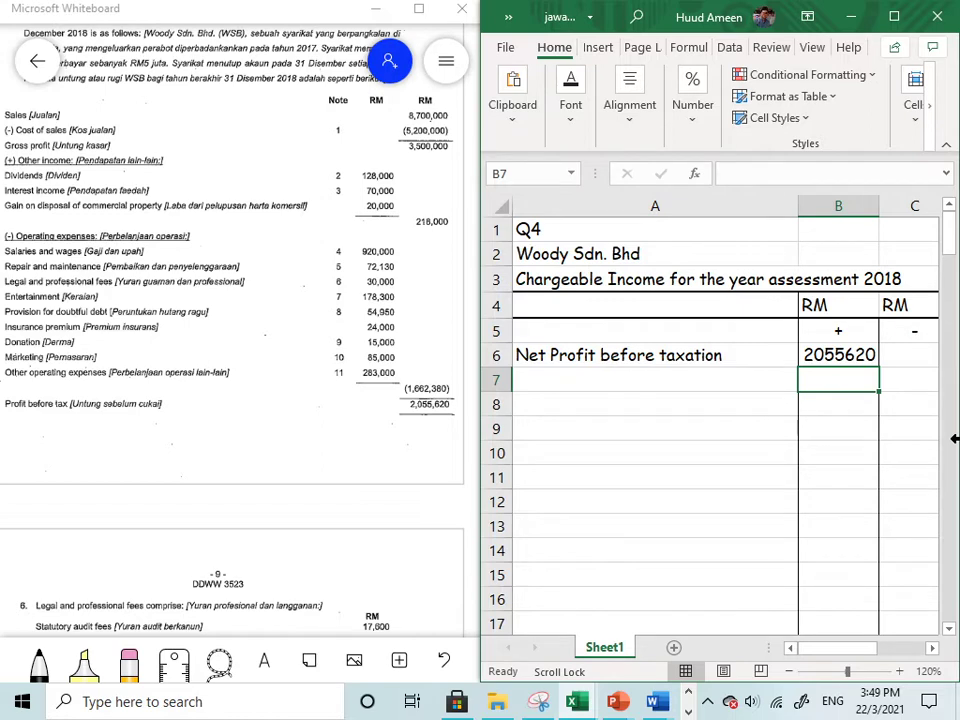
Maximize the workbook, format B6:C110 in Comma Style with no decimals, and autofit column B
double_click(670, 12)
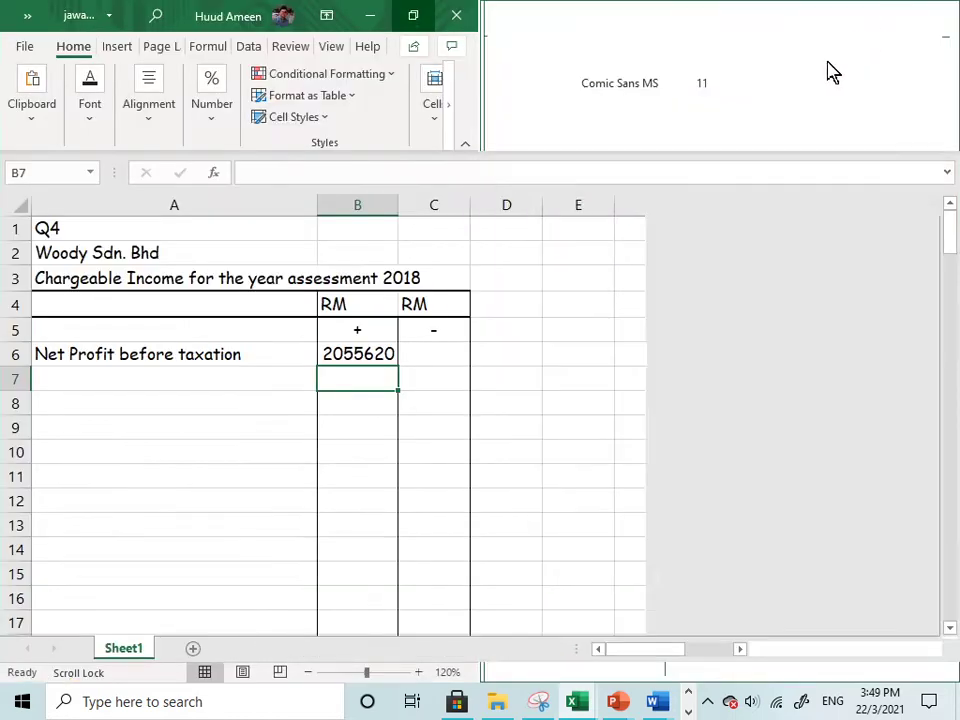
left_click_drag(342, 358, 452, 595)
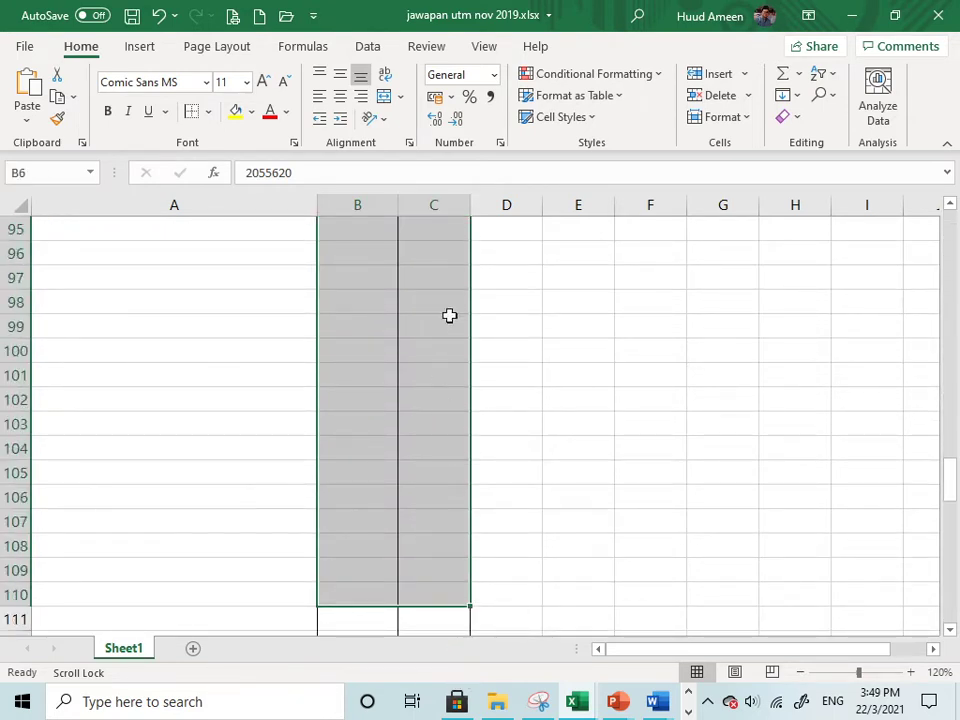
left_click(490, 97)
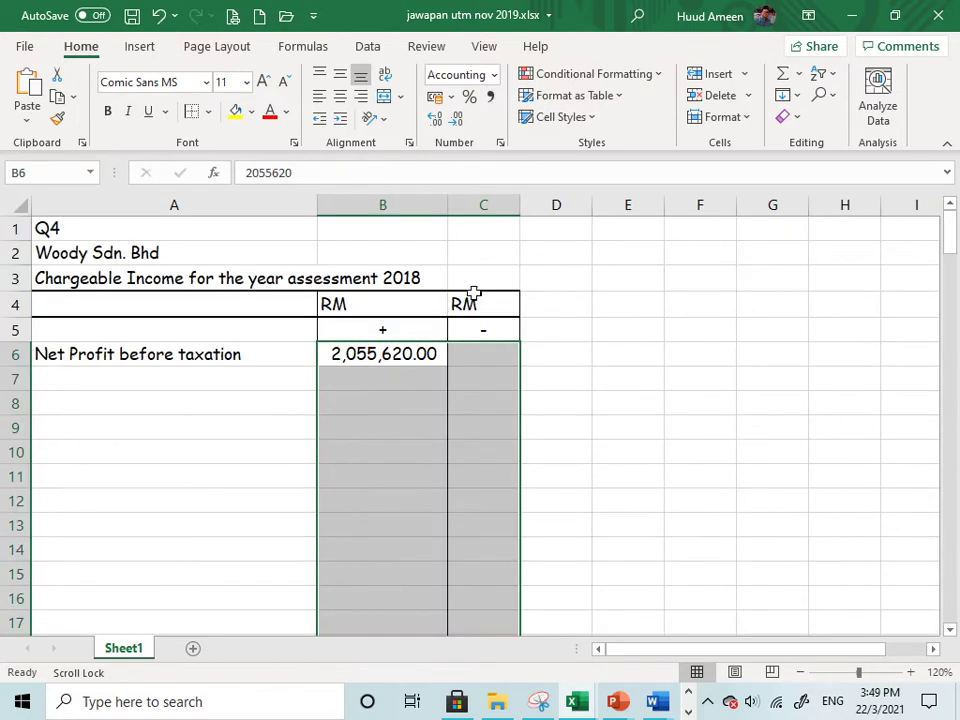
left_click(458, 121)
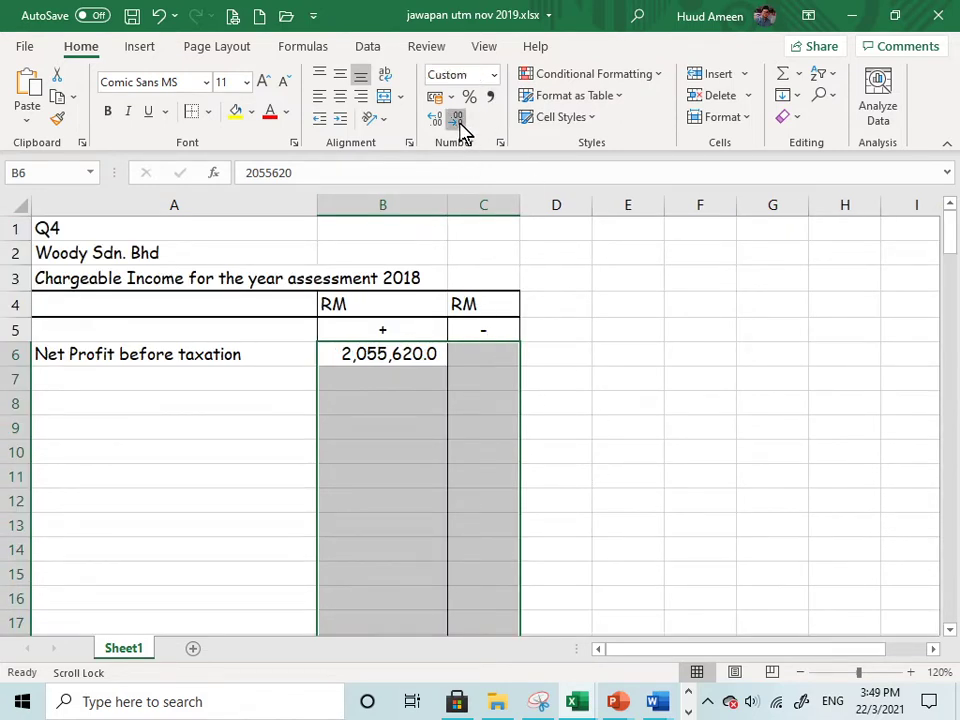
left_click(458, 121)
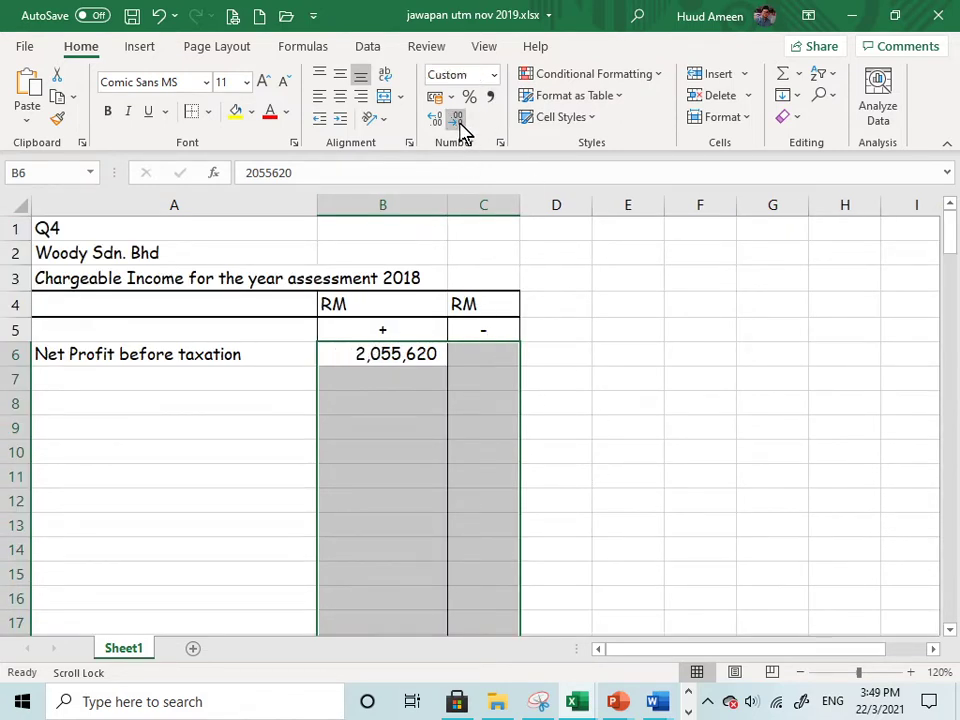
double_click(448, 205)
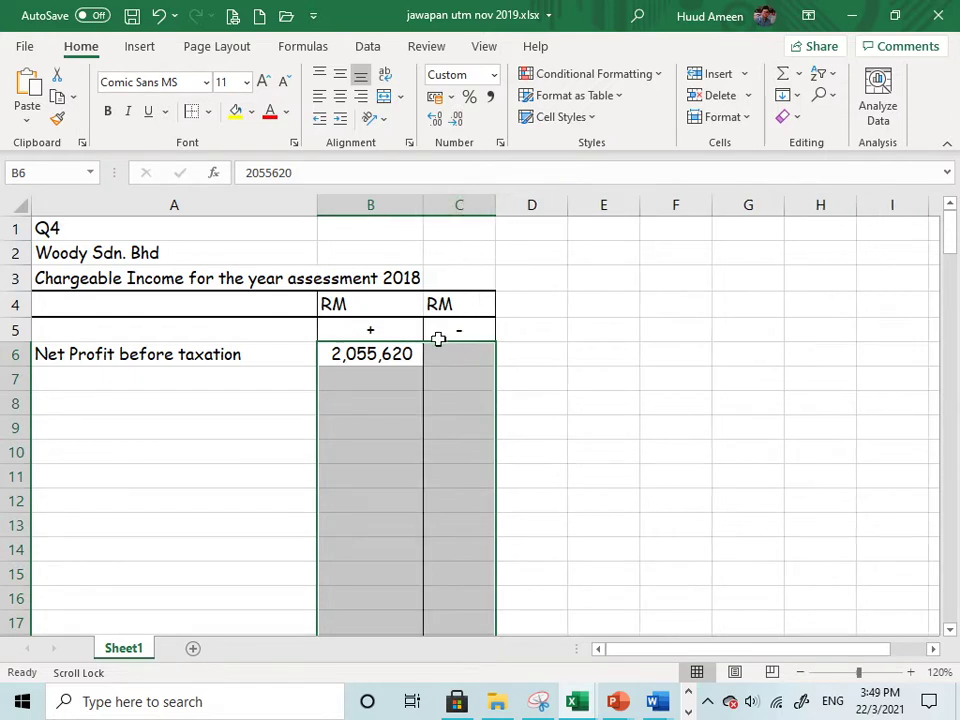
Widen column C to fit a seven-digit amount by temporarily copying B6 into C6, autofitting the column, and clearing C6
left_click(397, 354)
left_click(57, 97)
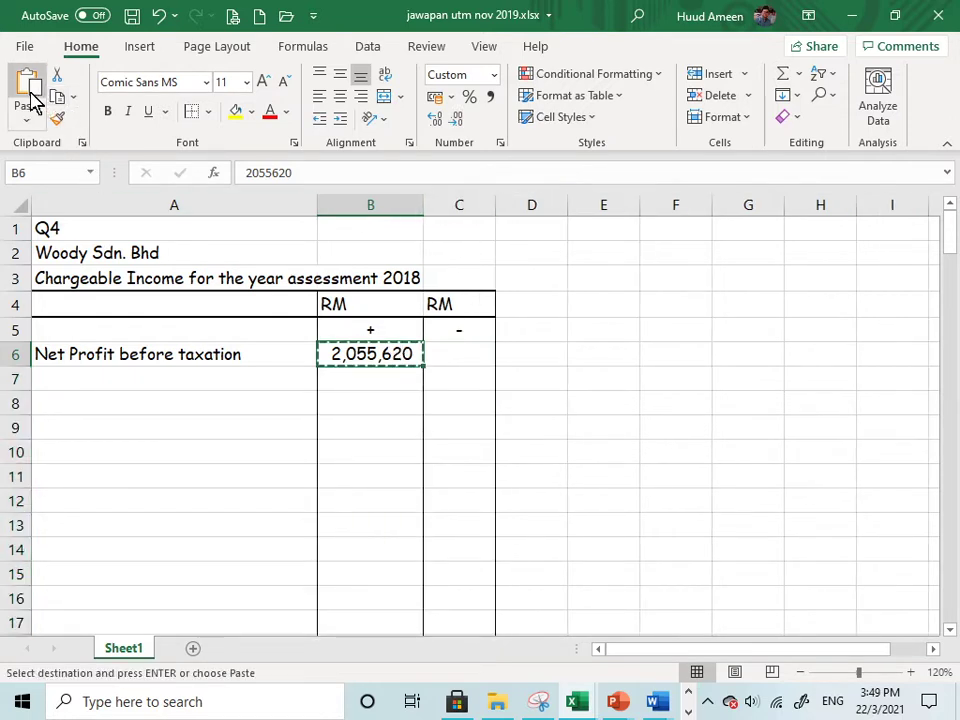
left_click(454, 355)
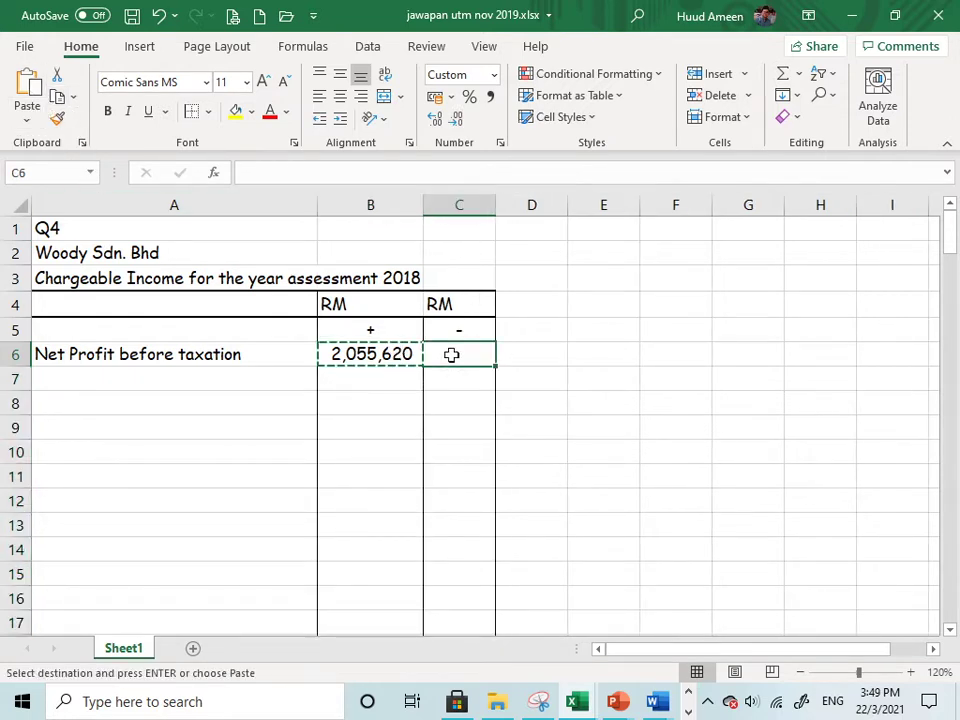
left_click(28, 108)
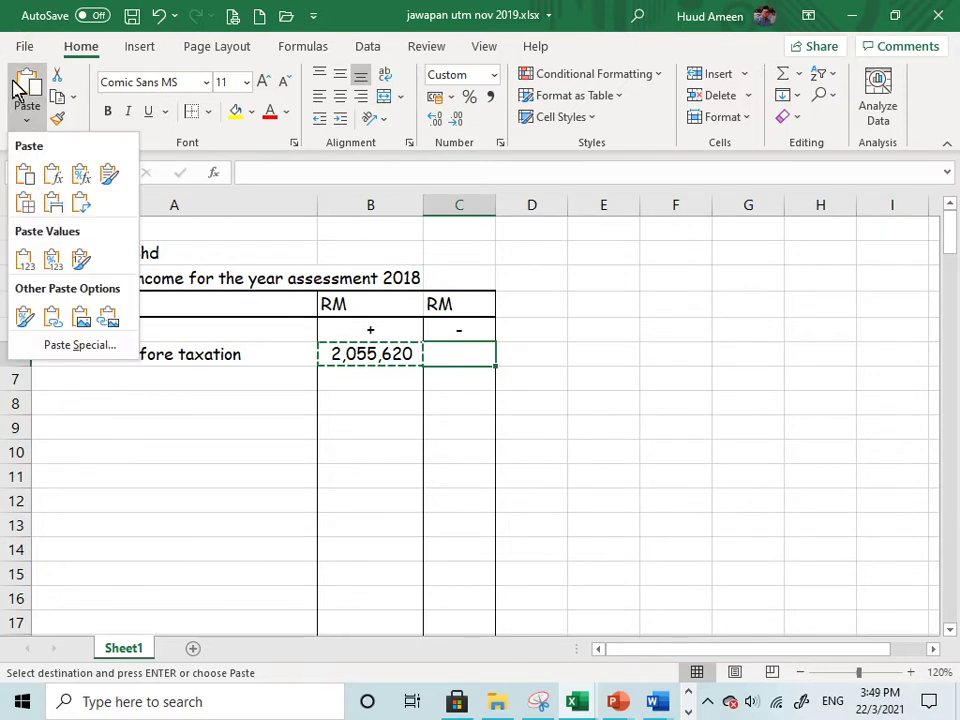
left_click(27, 85)
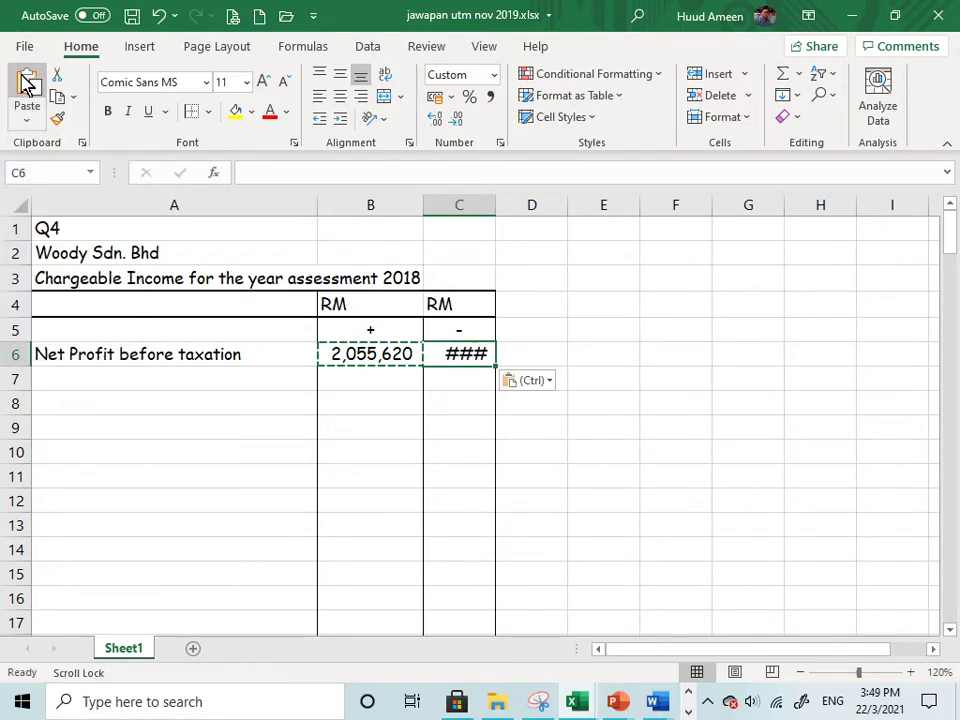
double_click(495, 205)
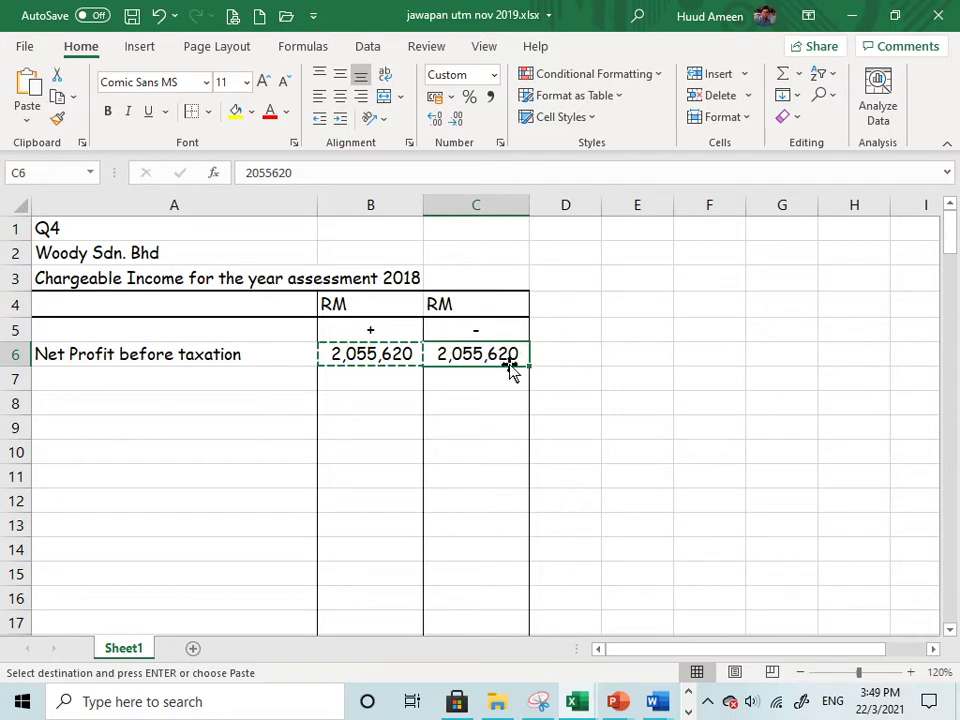
key("Delete")
left_click(793, 470)
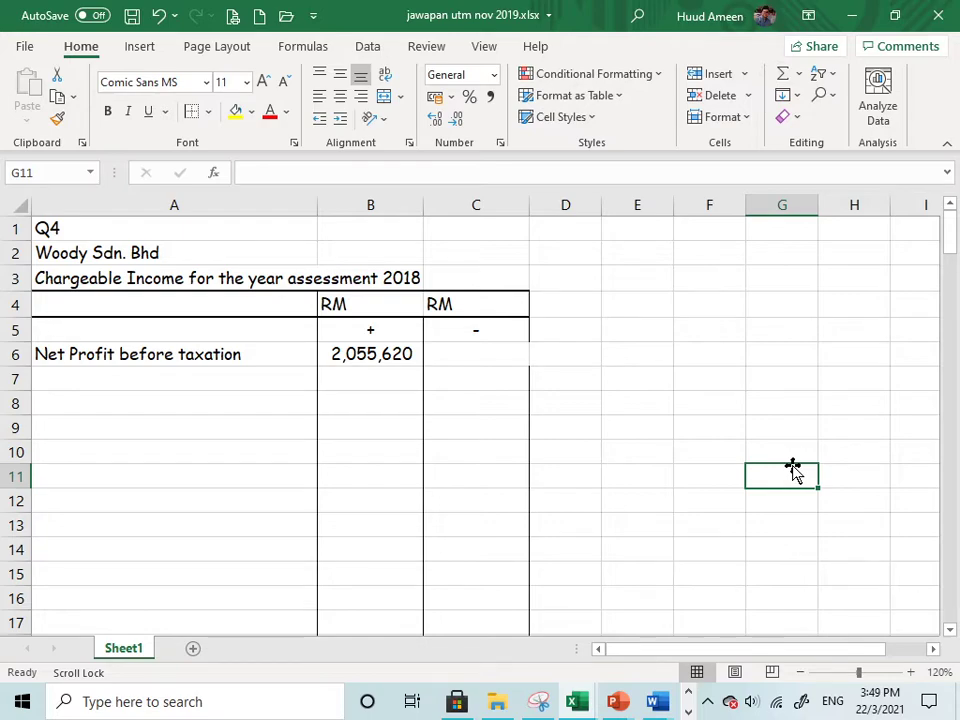
Tile the workbook beside Microsoft Whiteboard, set the sheet zoom to 100%, and select cell A8
key("super+Right")
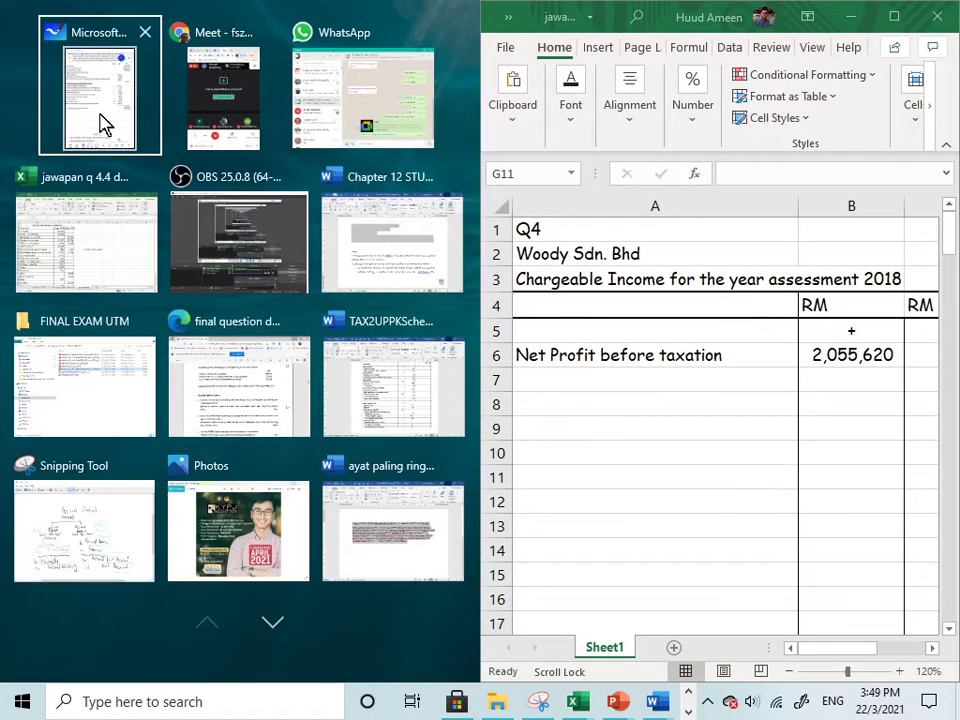
left_click(103, 124)
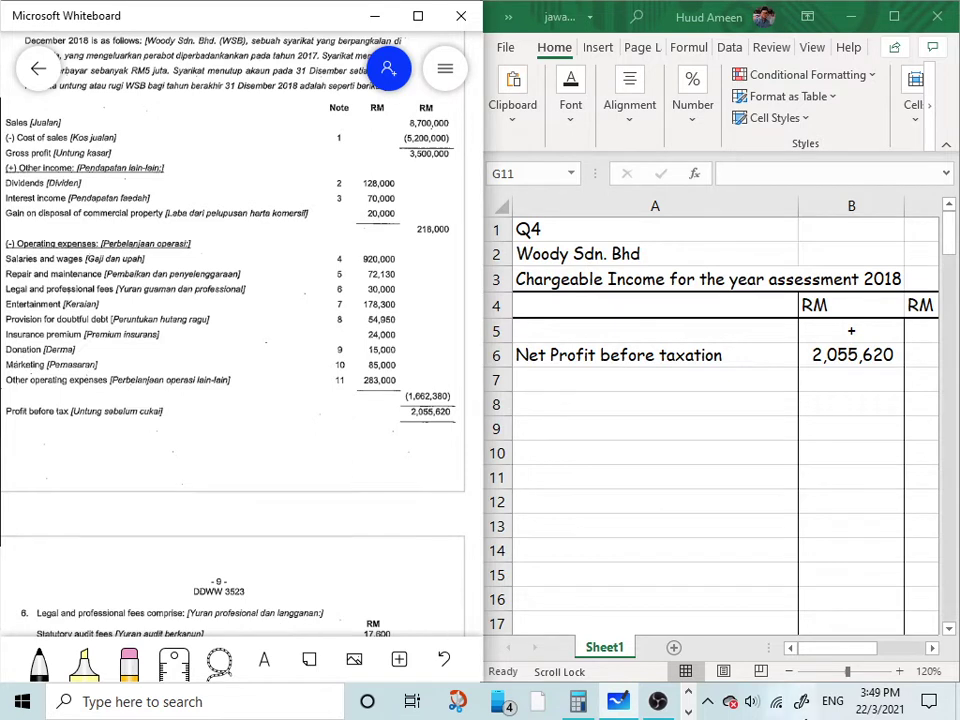
left_click(790, 678)
left_click(789, 671)
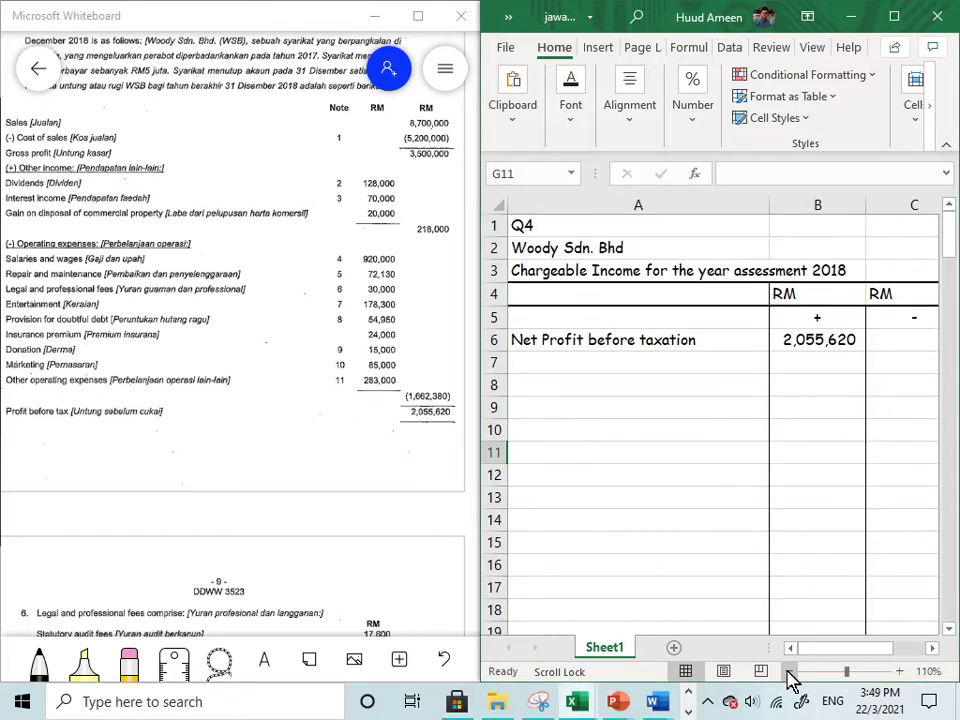
left_click(789, 671)
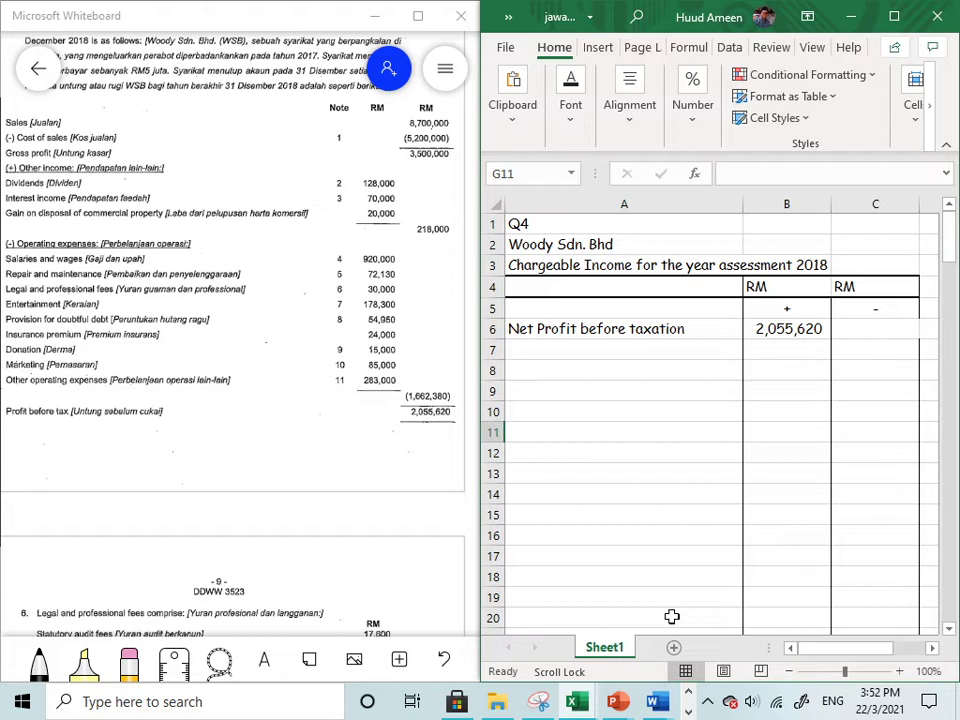
left_click(551, 348)
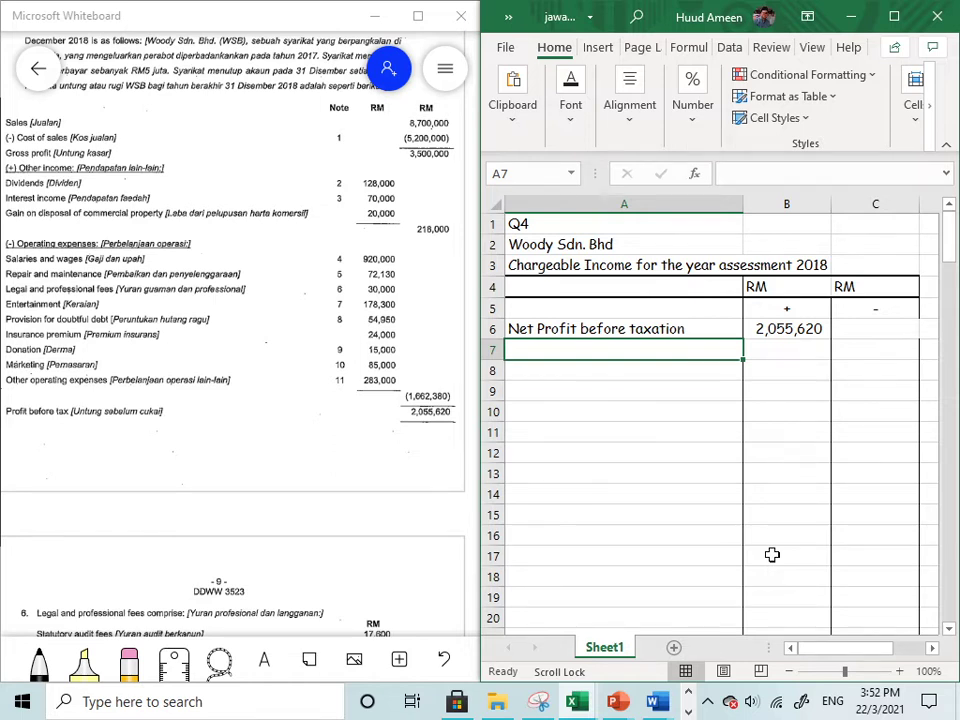
scroll(772, 555, "down", 1)
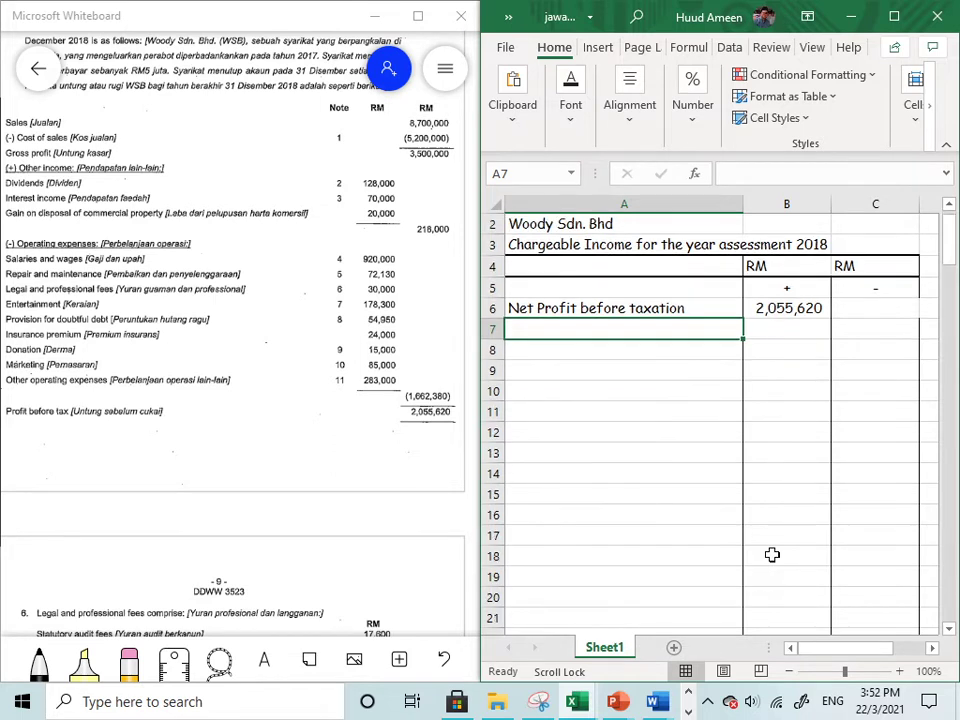
left_click(551, 346)
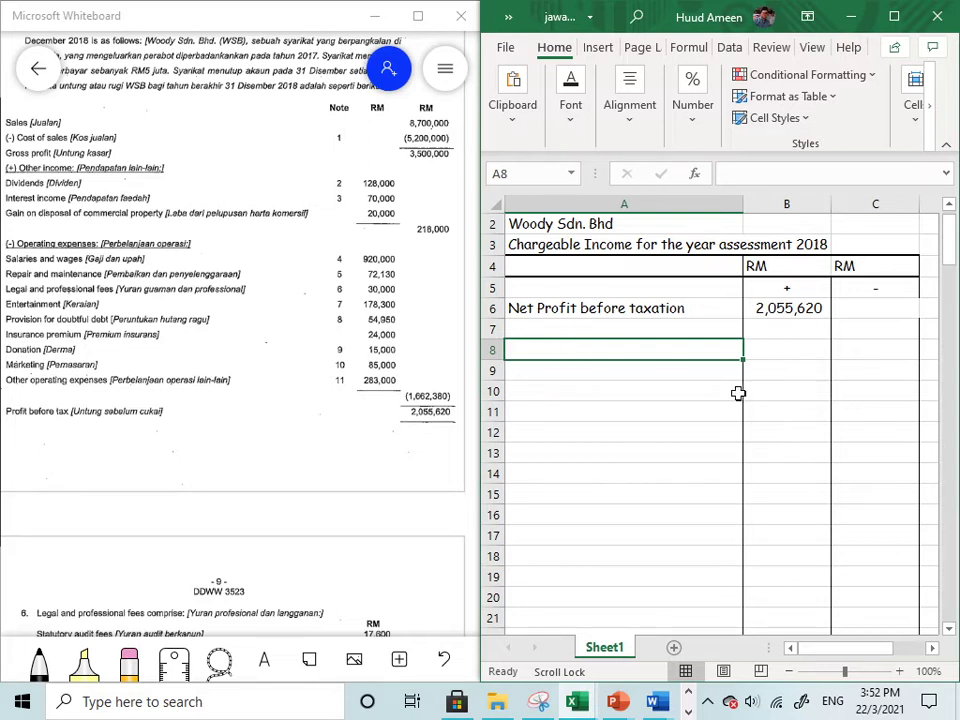
Enter the heading "Note 1: Cost of Sales" in A8 and make it bold with a bottom border
type("Note")
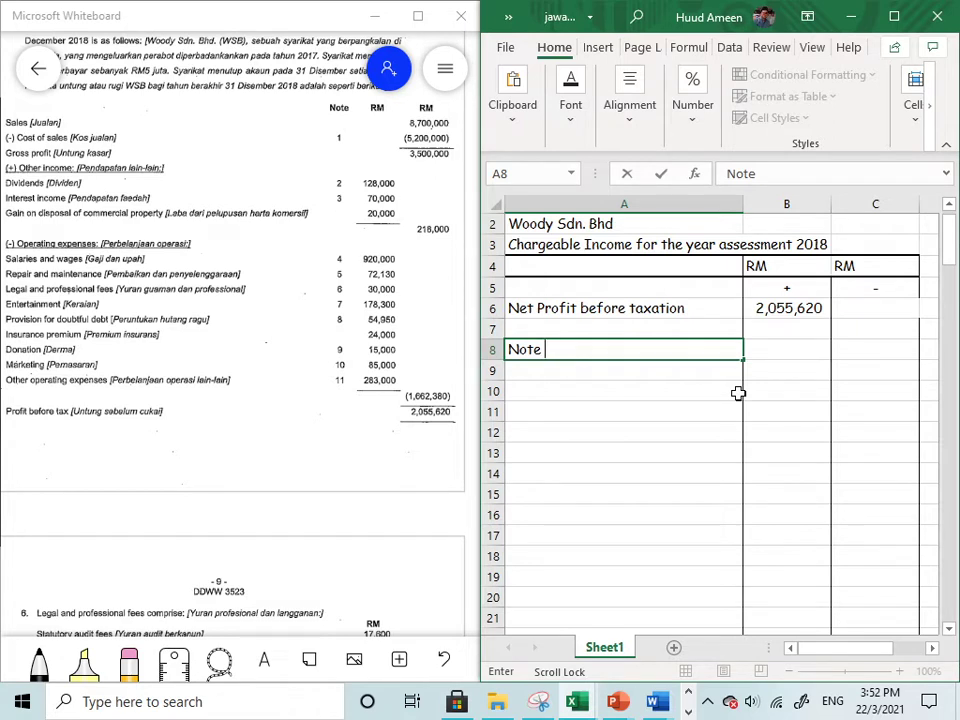
type(" 1: Cost of Sales")
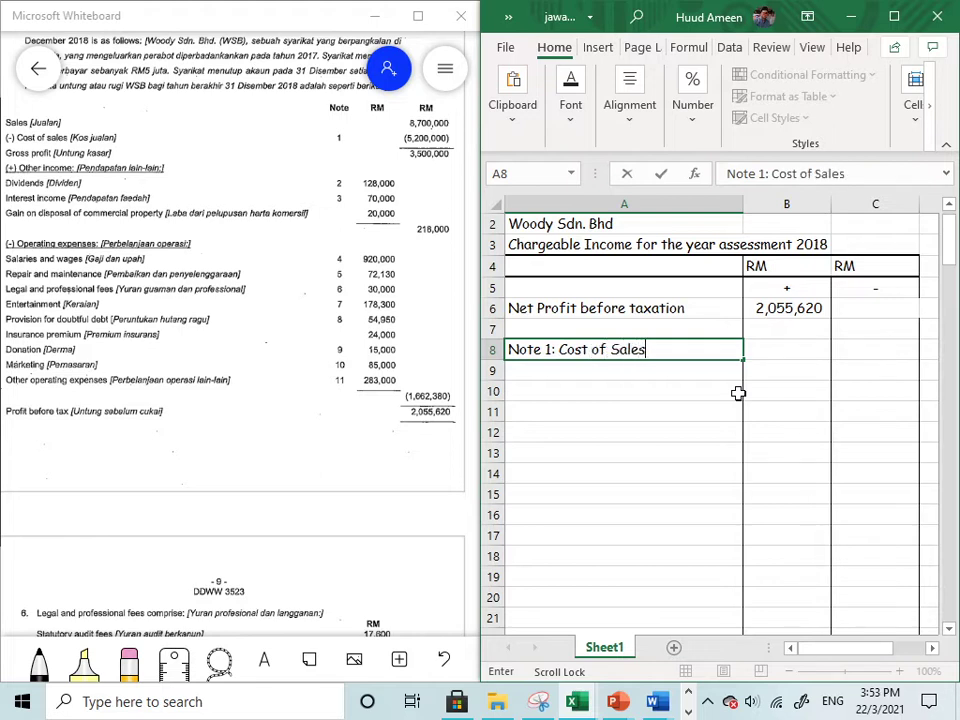
key("Return")
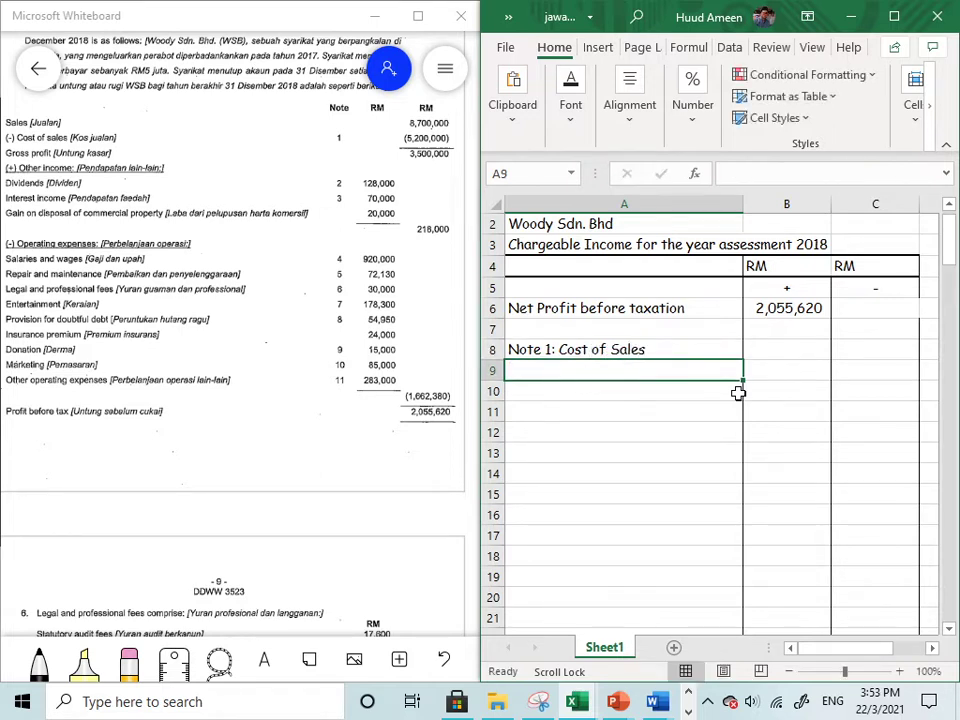
left_click(549, 343)
right_click(548, 342)
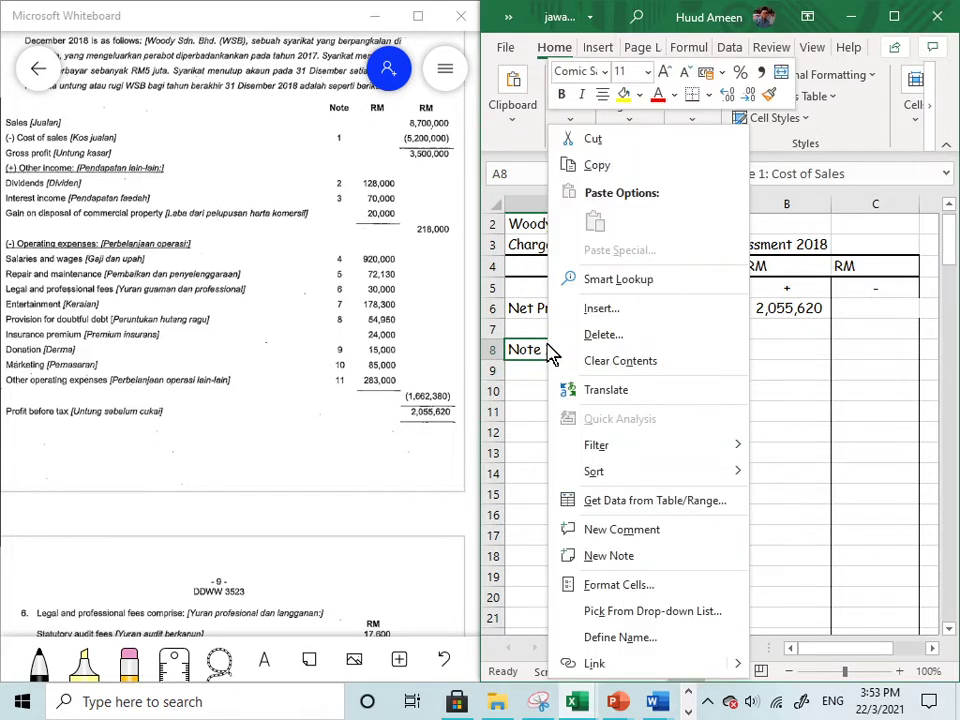
left_click(694, 95)
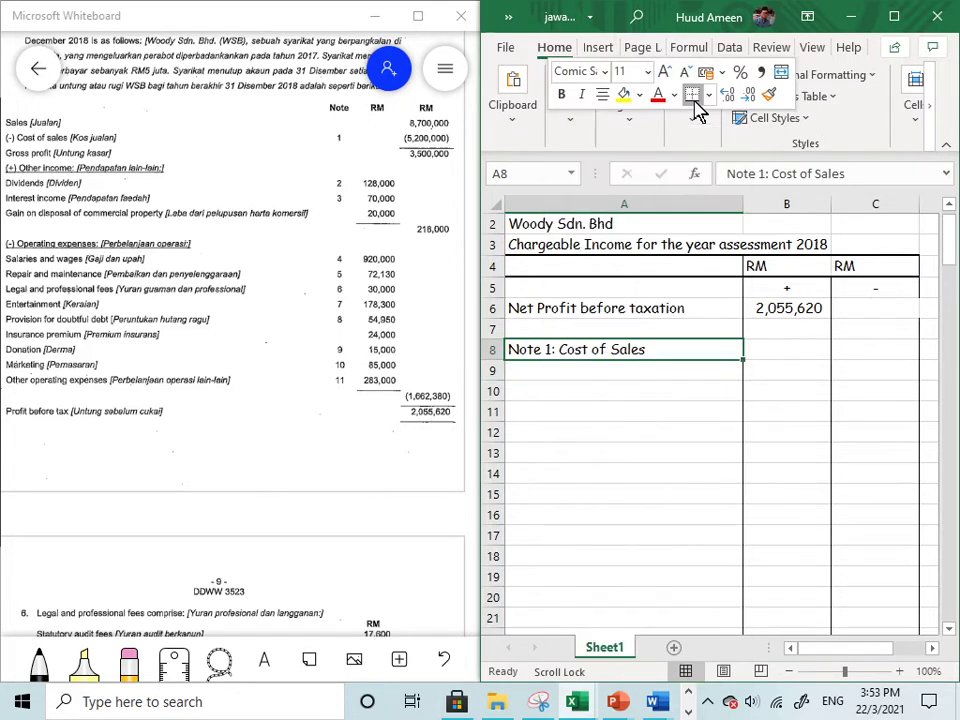
left_click(563, 96)
left_click(574, 373)
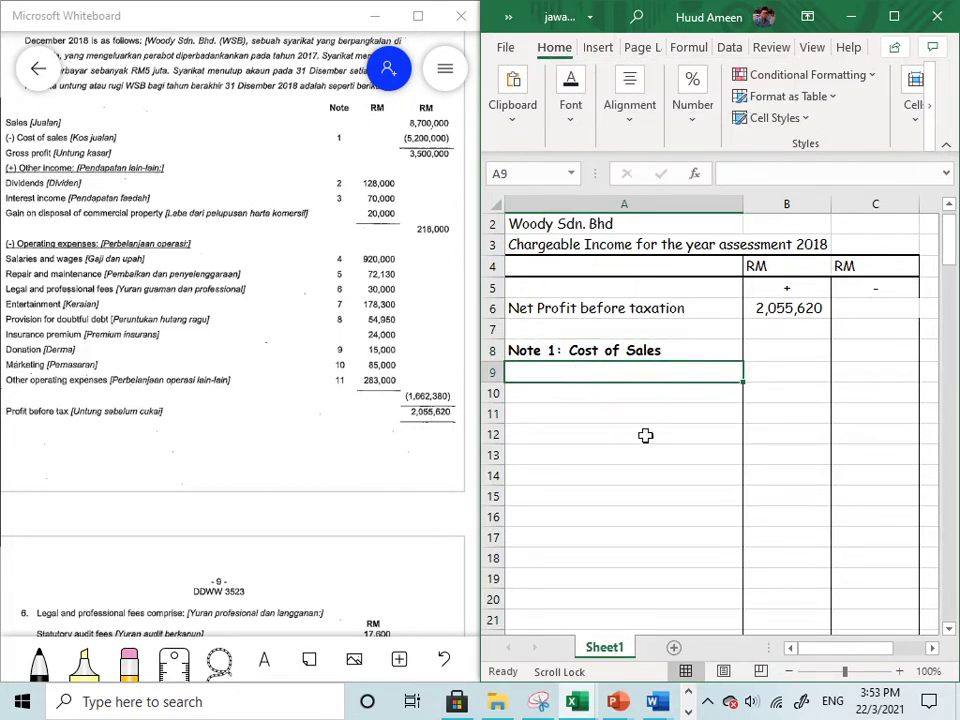
left_click(654, 478)
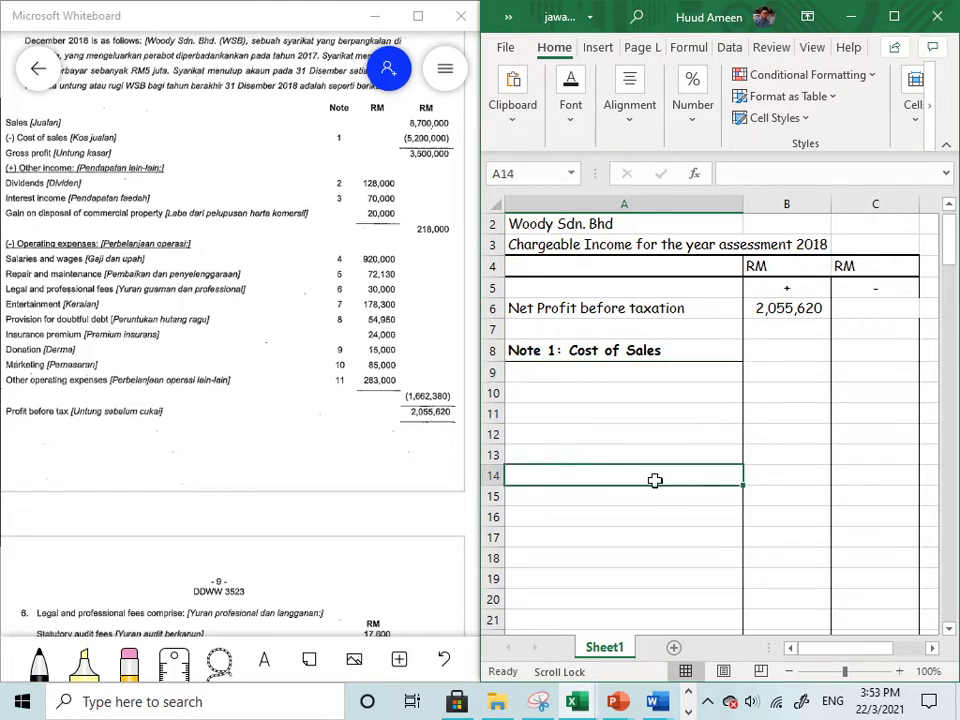
left_click(588, 371)
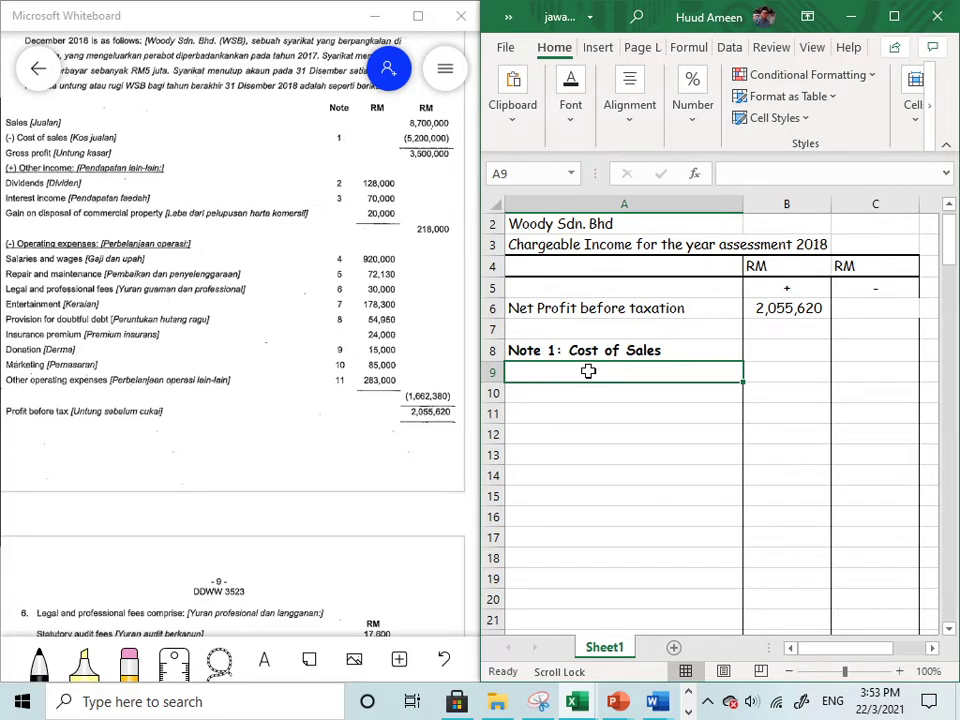
Switch to a maximized Microsoft Whiteboard and bring Note 1 on page 8 of the exam paper into view
left_click(419, 18)
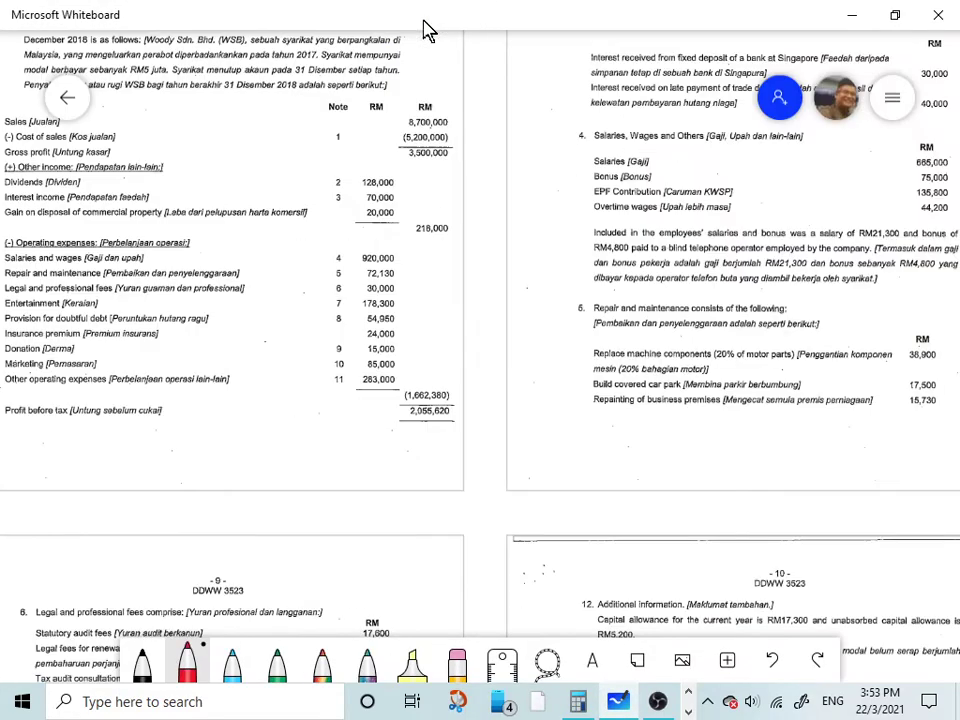
scroll(407, 489, "up", 5)
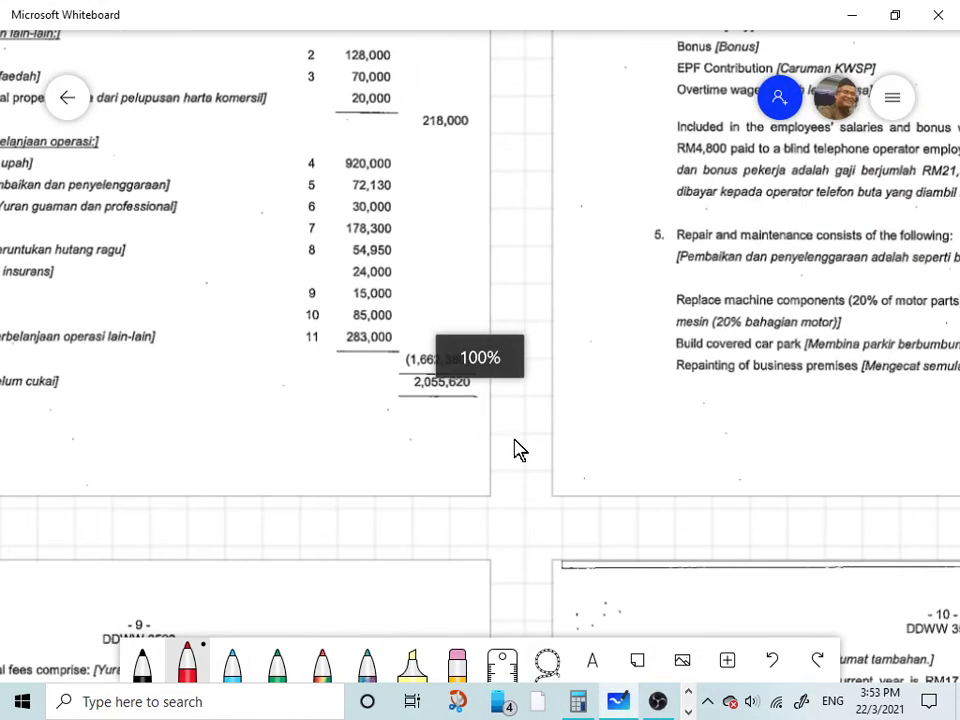
scroll(565, 537, "up", 3)
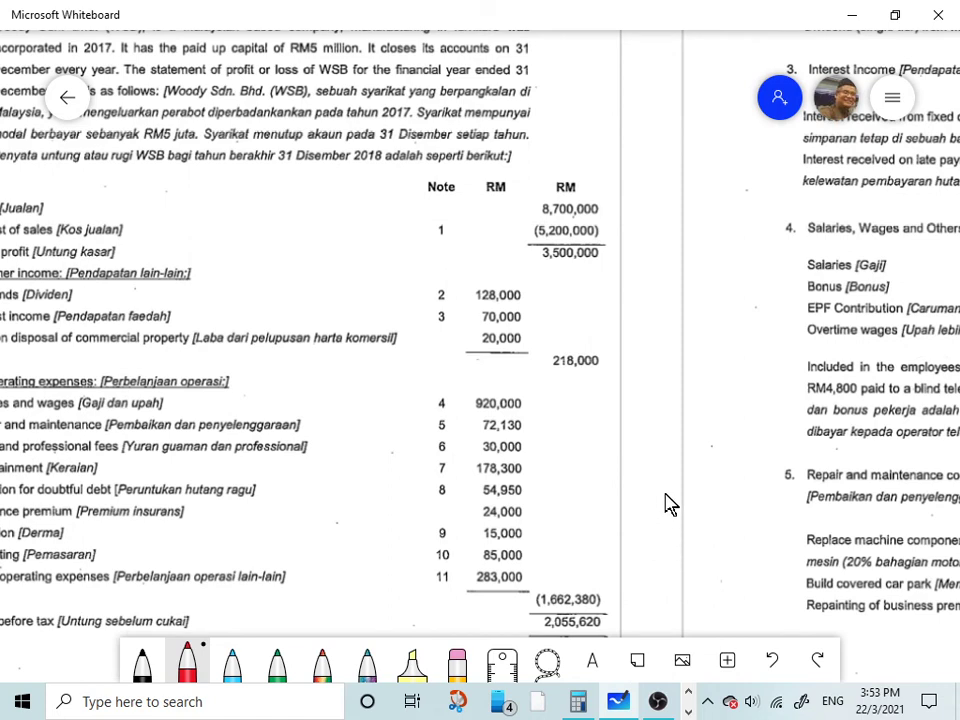
left_click_drag(669, 506, 745, 572)
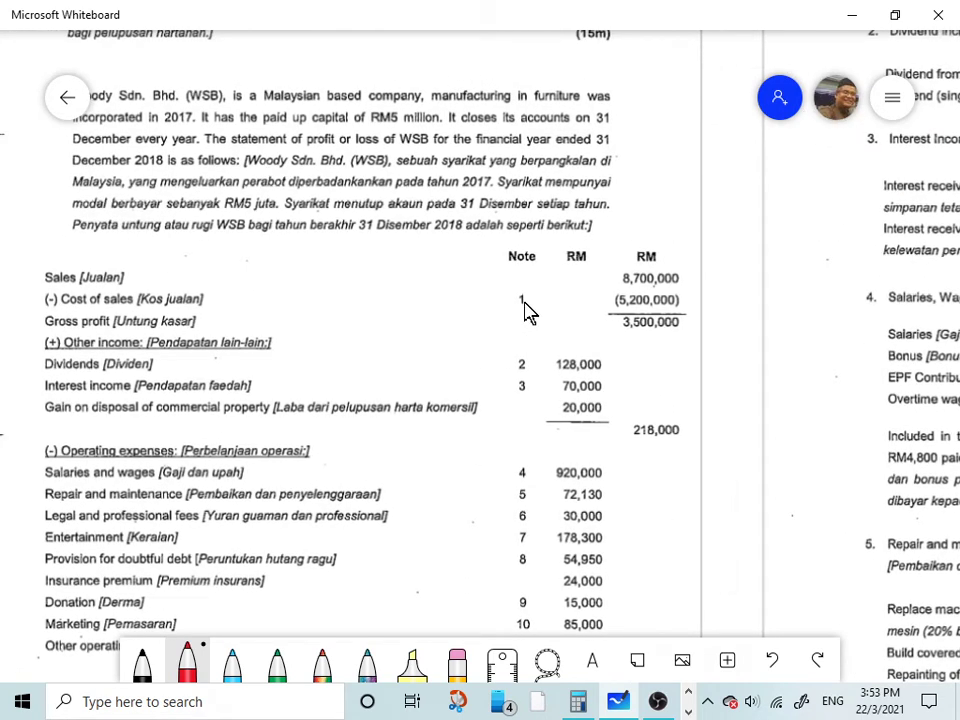
left_click_drag(720, 366, 90, 643)
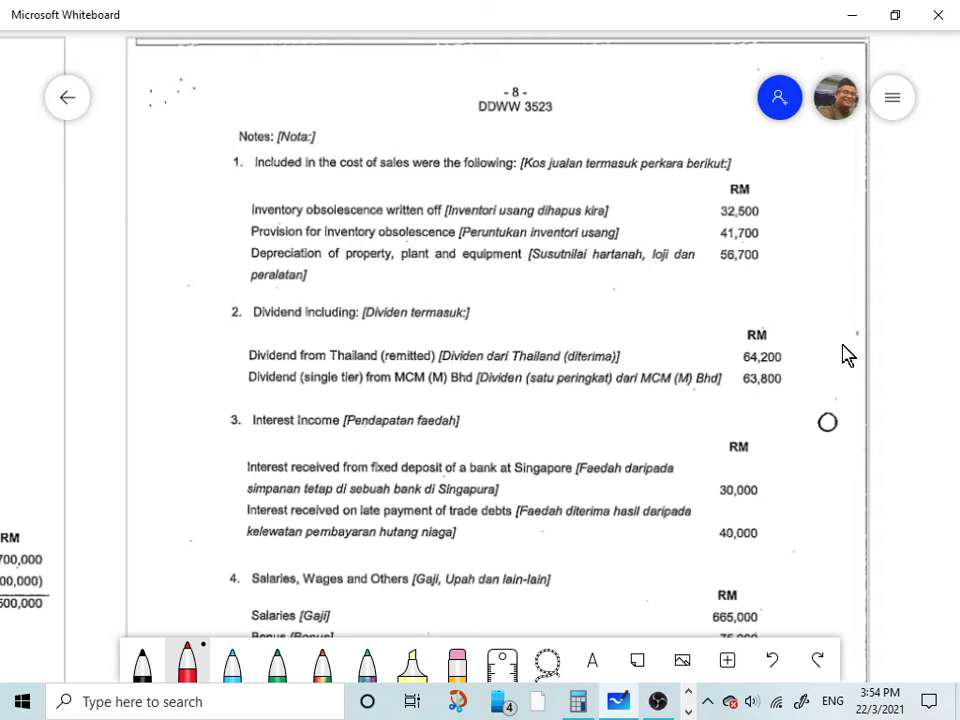
Mark up Note 1 in red ink: tick 32,500, cross 41,700, and circle the words Provision and Depreciation
mouse_move(770, 207)
left_mouse_down()
mouse_move(778, 216)
mouse_move(801, 196)
left_mouse_up()
mouse_move(290, 211)
left_mouse_down()
mouse_move(255, 209)
mouse_move(244, 235)
mouse_move(290, 244)
mouse_move(307, 228)
mouse_move(292, 212)
left_mouse_up()
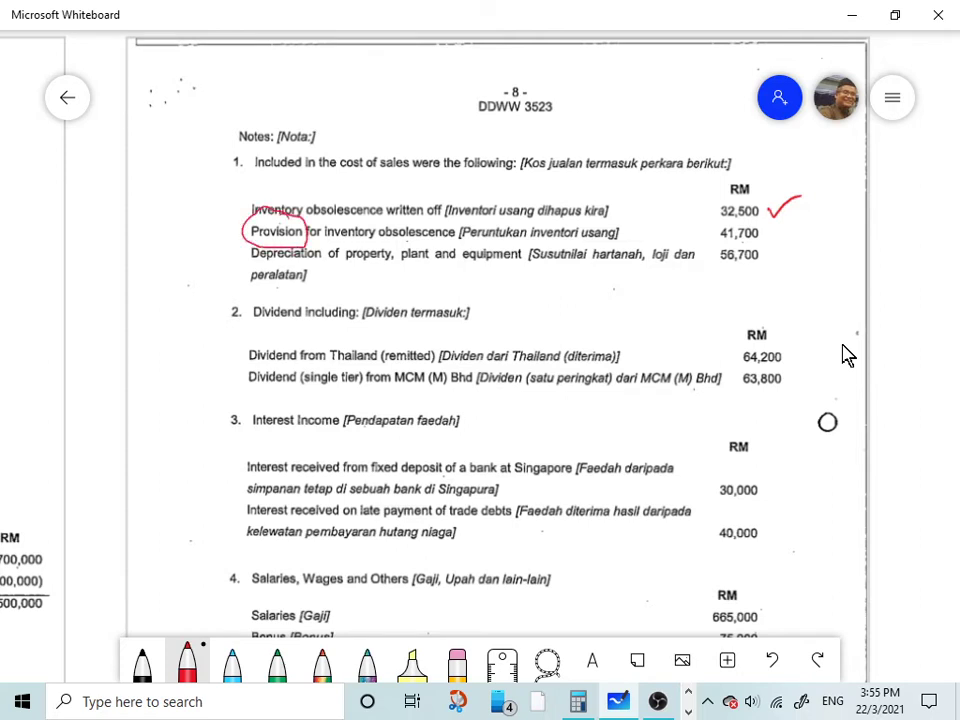
left_click_drag(784, 225, 797, 240)
left_click_drag(796, 225, 783, 241)
mouse_move(322, 244)
left_mouse_down()
mouse_move(262, 243)
mouse_move(244, 258)
mouse_move(300, 265)
mouse_move(330, 250)
left_mouse_up()
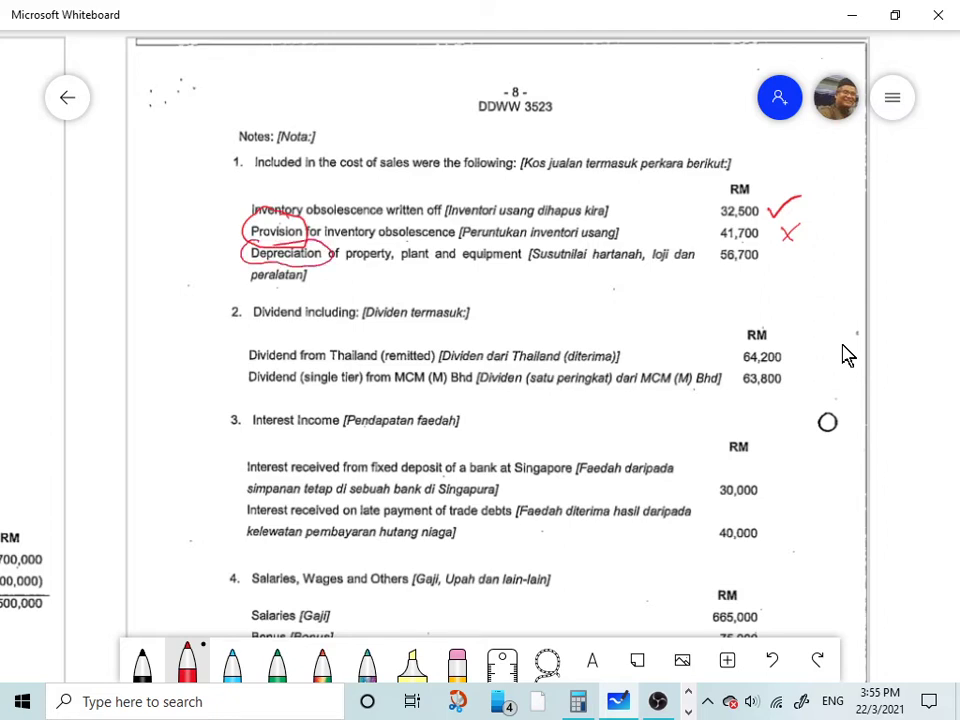
Handwrite Provision and Depreciation beside Note 1, and "Tidak dibenarkan → Disallowable" above the notes with Non over it
mouse_move(152, 187)
left_mouse_down()
mouse_move(154, 157)
mouse_move(232, 168)
left_mouse_up()
mouse_move(144, 210)
left_mouse_down()
mouse_move(146, 250)
mouse_move(165, 240)
mouse_move(180, 262)
mouse_move(200, 238)
mouse_move(232, 246)
left_mouse_up()
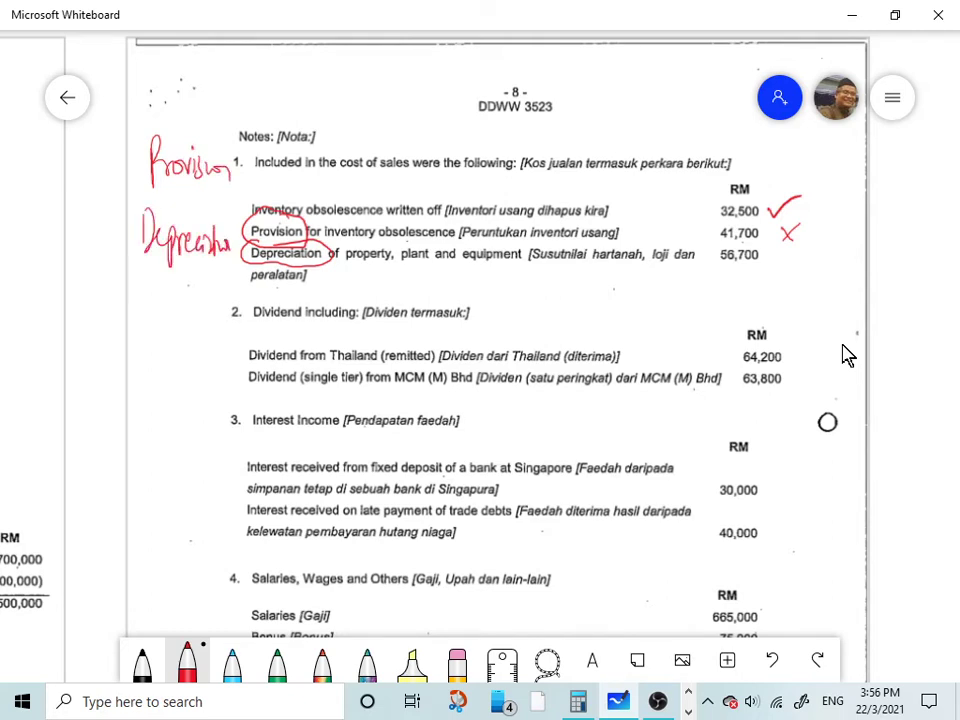
left_click_drag(157, 78, 169, 106)
mouse_move(180, 88)
left_mouse_down()
mouse_move(181, 103)
mouse_move(192, 104)
mouse_move(378, 92)
mouse_move(370, 100)
left_mouse_up()
mouse_move(394, 76)
left_mouse_down()
mouse_move(394, 98)
mouse_move(413, 78)
left_mouse_up()
mouse_move(424, 80)
left_mouse_down()
mouse_move(418, 98)
mouse_move(442, 96)
mouse_move(456, 62)
mouse_move(478, 82)
mouse_move(502, 52)
mouse_move(510, 90)
left_mouse_up()
mouse_move(518, 52)
left_mouse_down()
mouse_move(521, 88)
mouse_move(534, 70)
left_mouse_up()
left_click_drag(372, 74, 388, 52)
left_click_drag(390, 62, 396, 70)
left_click_drag(398, 72, 410, 58)
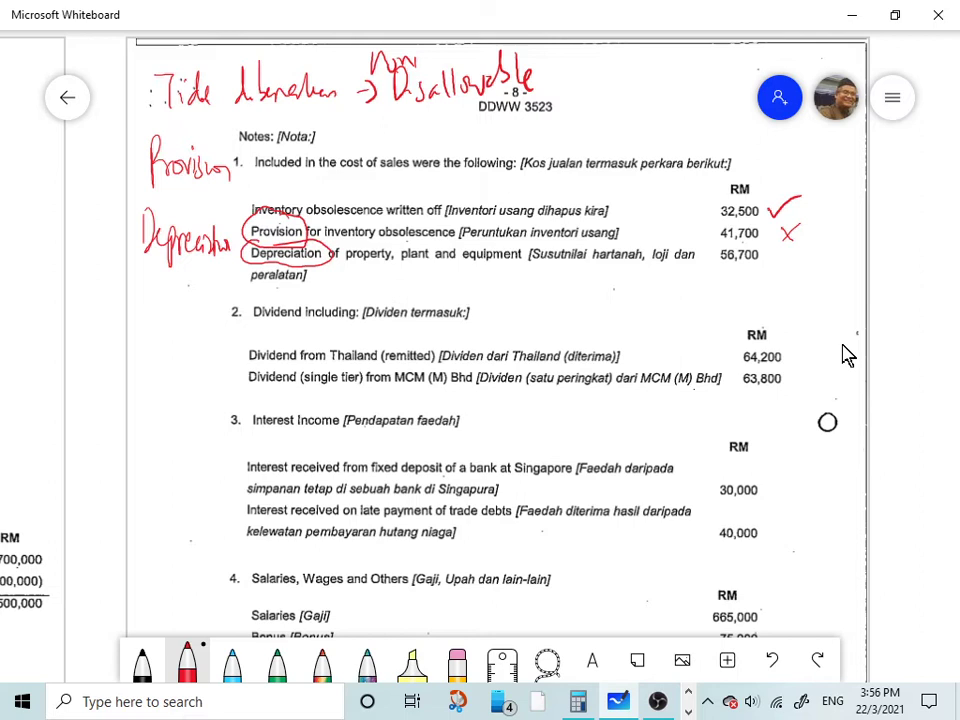
Mark 56,700 with a cross and bracket both crossed amounts with the handwritten remarks "Campur balik" and "add back"
left_click_drag(785, 251, 796, 268)
left_click_drag(796, 251, 784, 267)
left_click_drag(820, 220, 820, 271)
mouse_move(858, 233)
left_mouse_down()
mouse_move(847, 255)
mouse_move(910, 252)
mouse_move(935, 234)
left_mouse_up()
left_click_drag(852, 268, 898, 296)
mouse_move(773, 302)
left_mouse_down()
mouse_move(770, 318)
mouse_move(809, 276)
mouse_move(834, 316)
left_mouse_up()
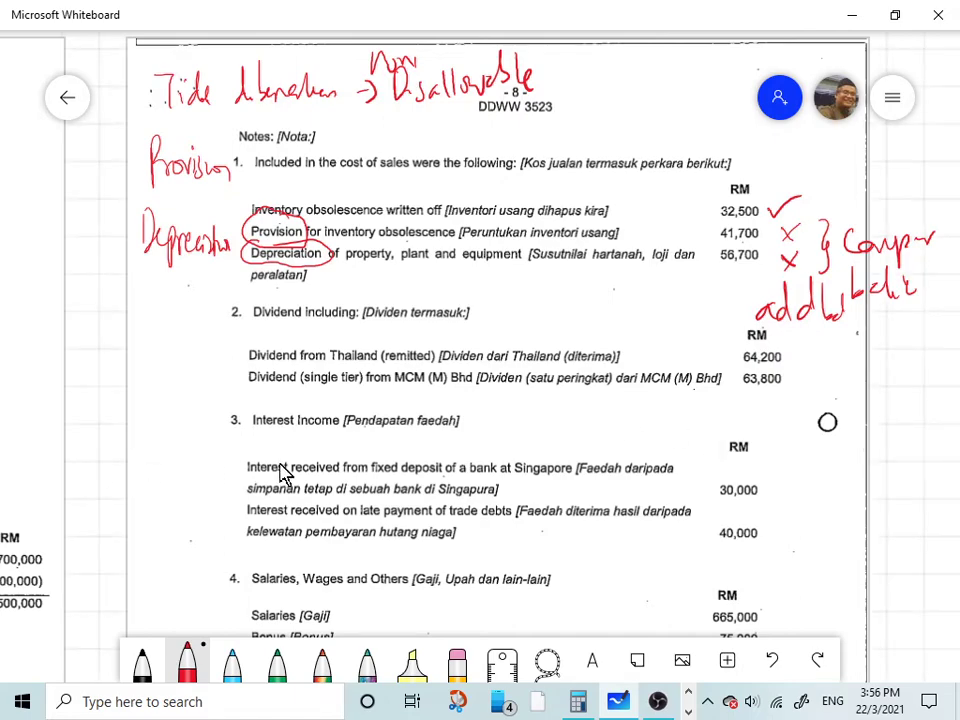
Revisit the cost of sales line in the profit statement, return to Note 1, and tile Microsoft Whiteboard beside the workbook
left_click_drag(259, 476, 714, 349)
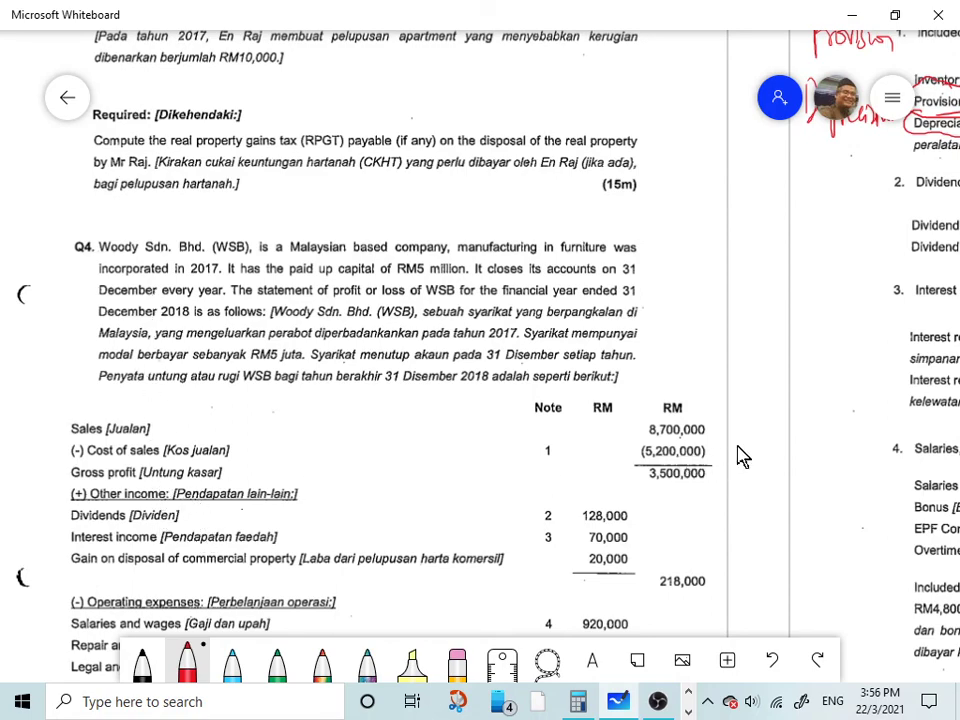
left_click_drag(743, 447, 56, 561)
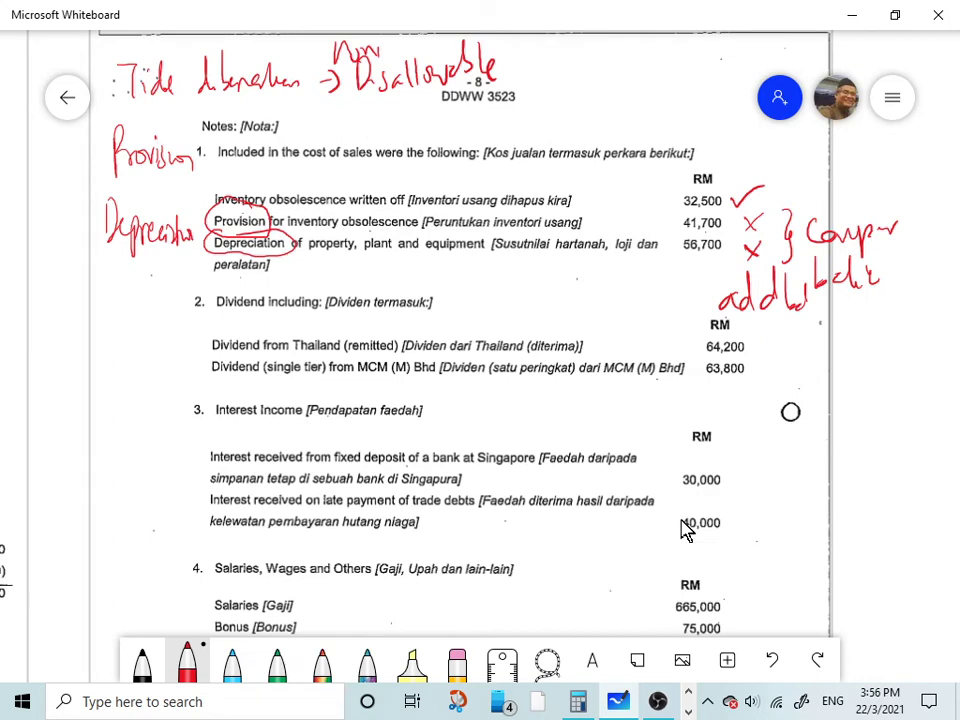
key("super+Left")
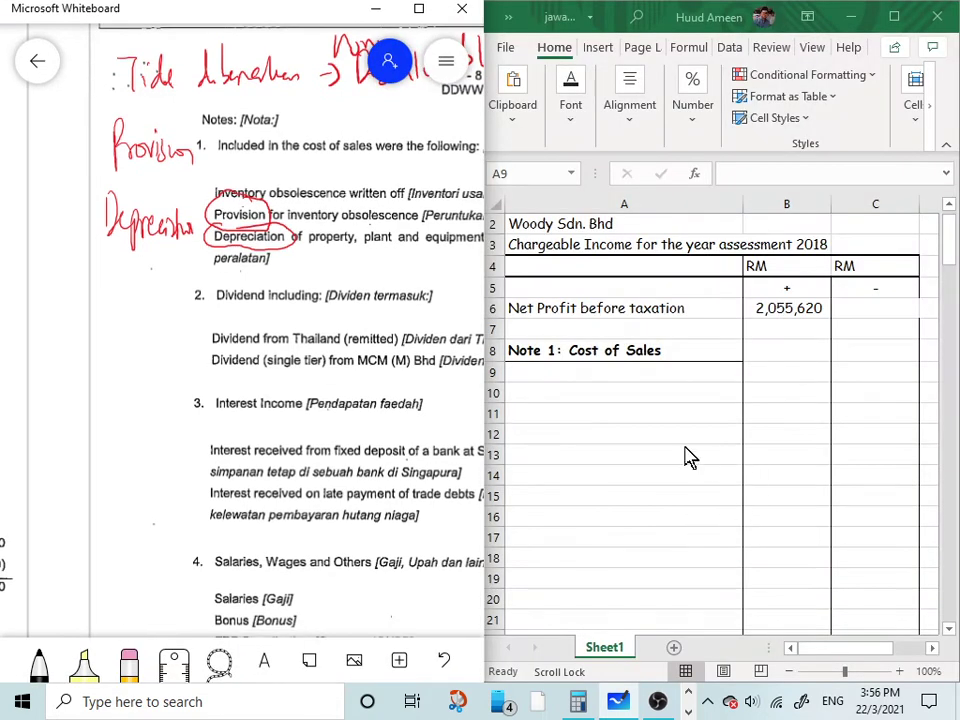
In the Excel workbook, enter "Inventory obsolence written off" in A9 and 0 in B9
left_click(561, 374)
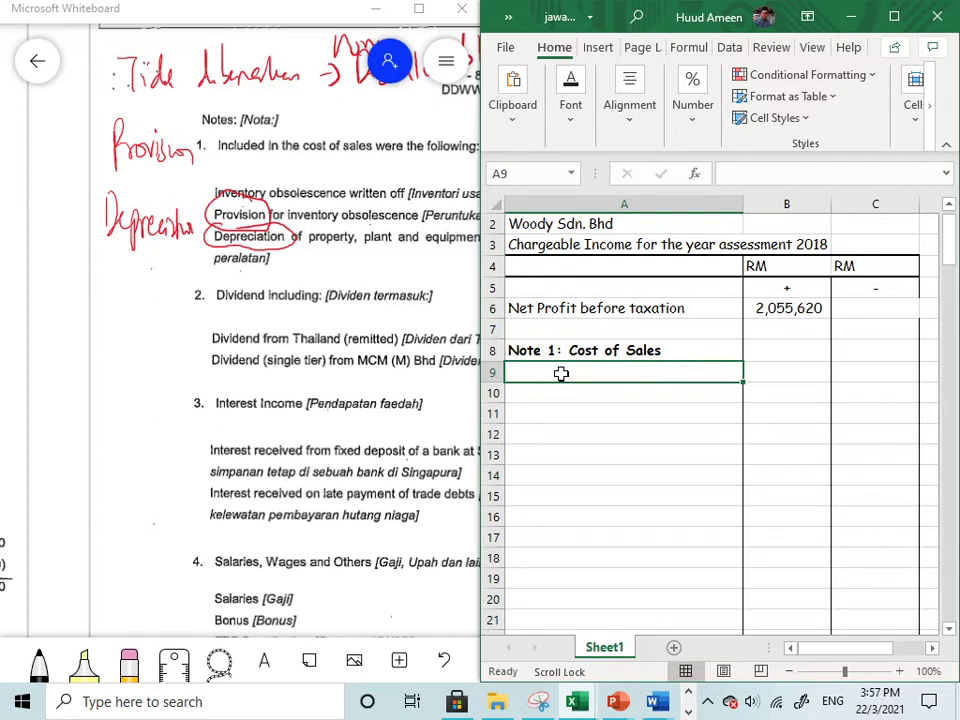
type("In")
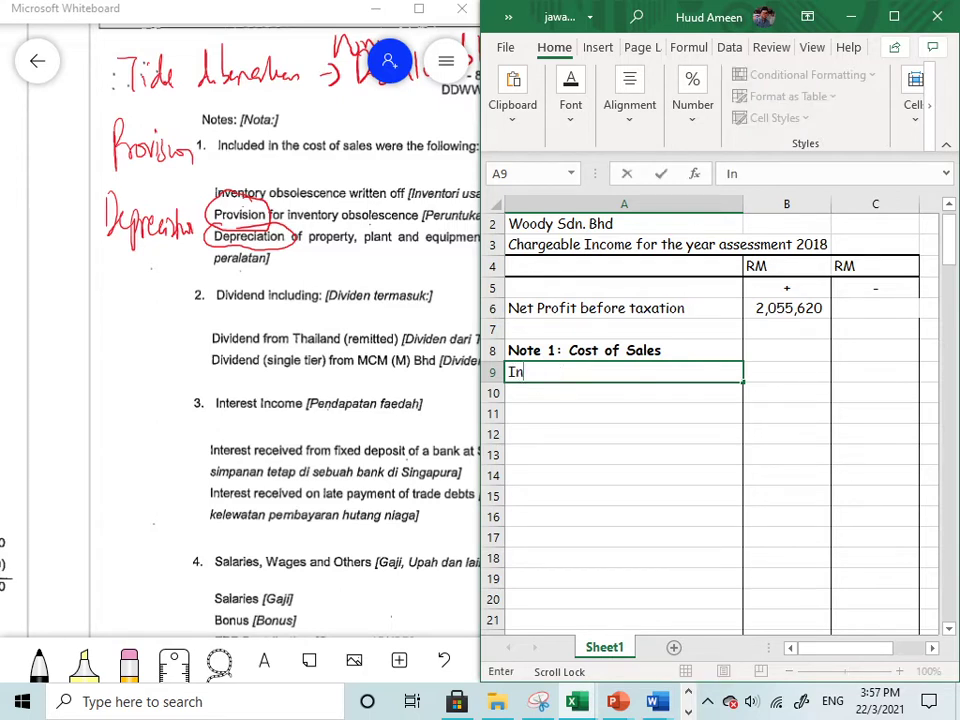
type("ventoy")
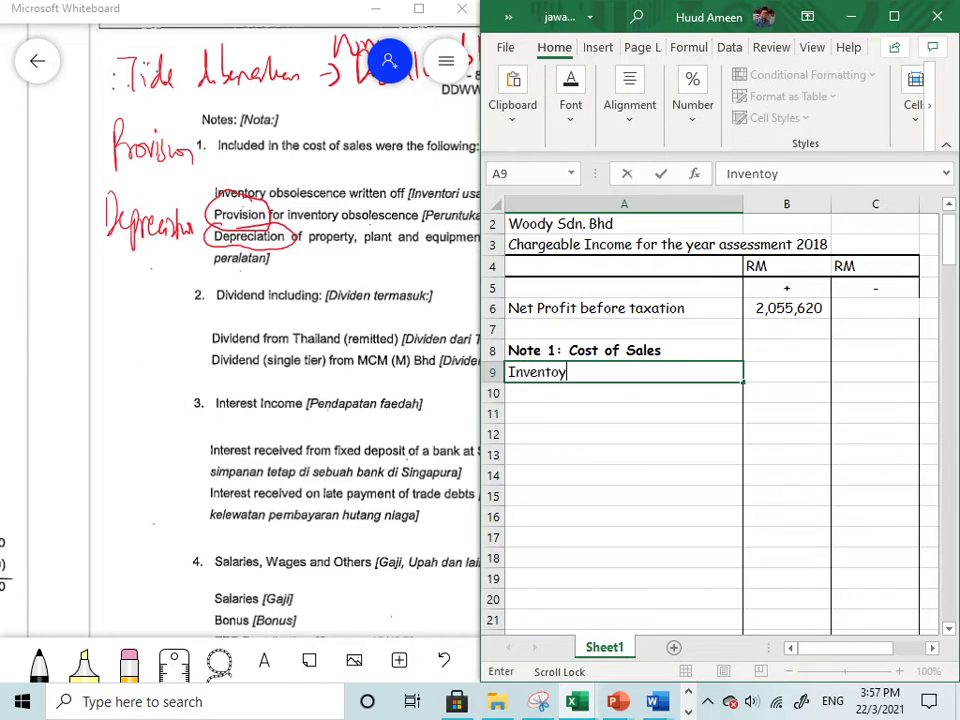
key("BackSpace")
type("ry obsoi")
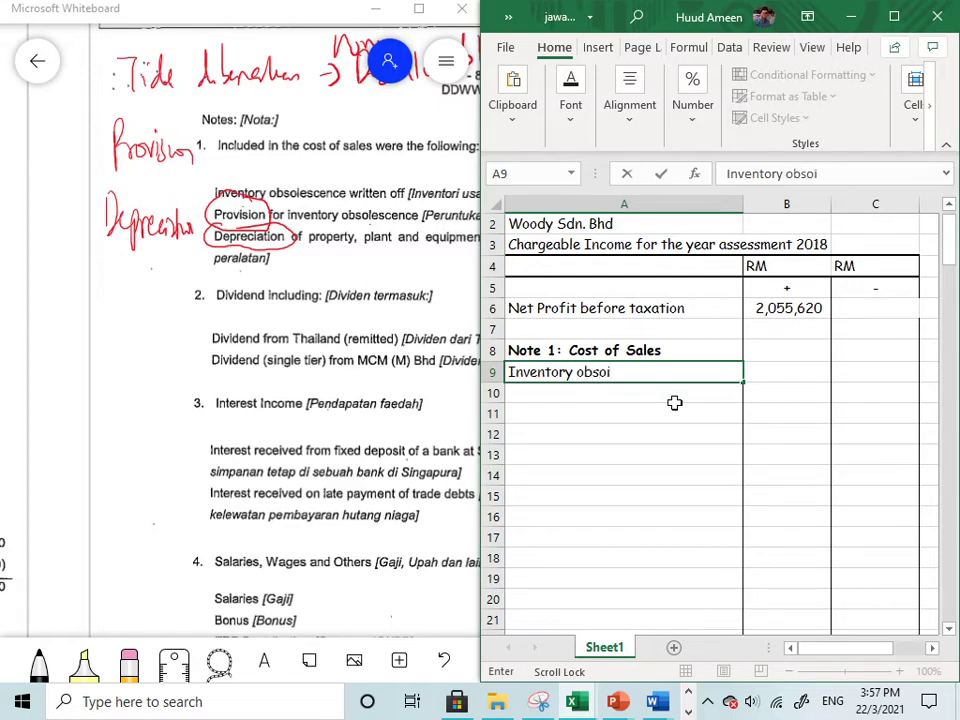
key("BackSpace")
type("lo")
key("BackSpace")
type("ence written off")
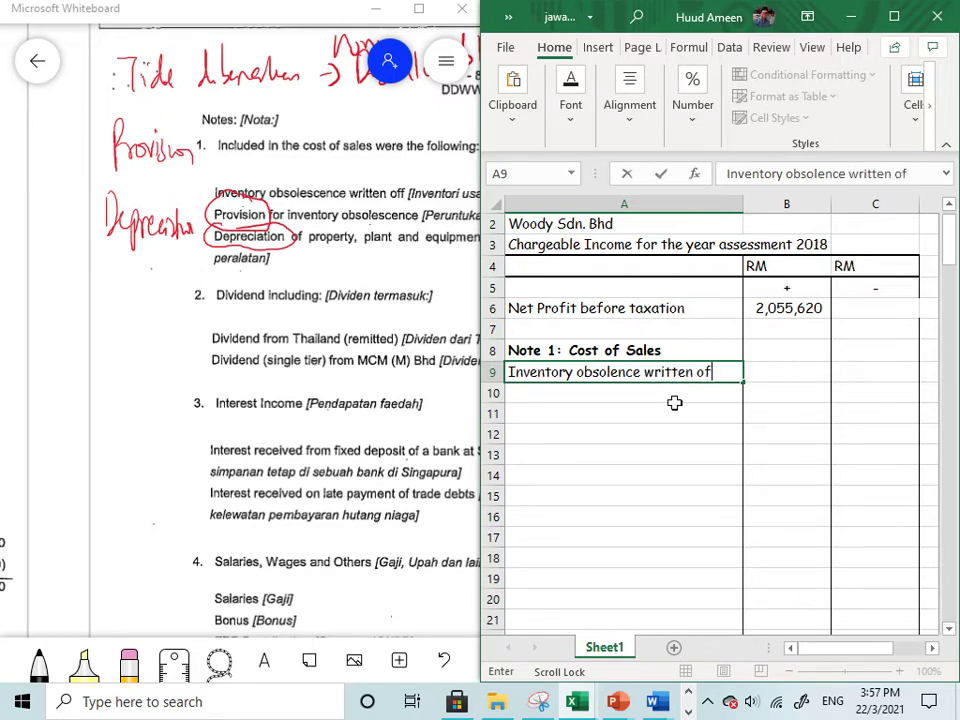
left_click(800, 379)
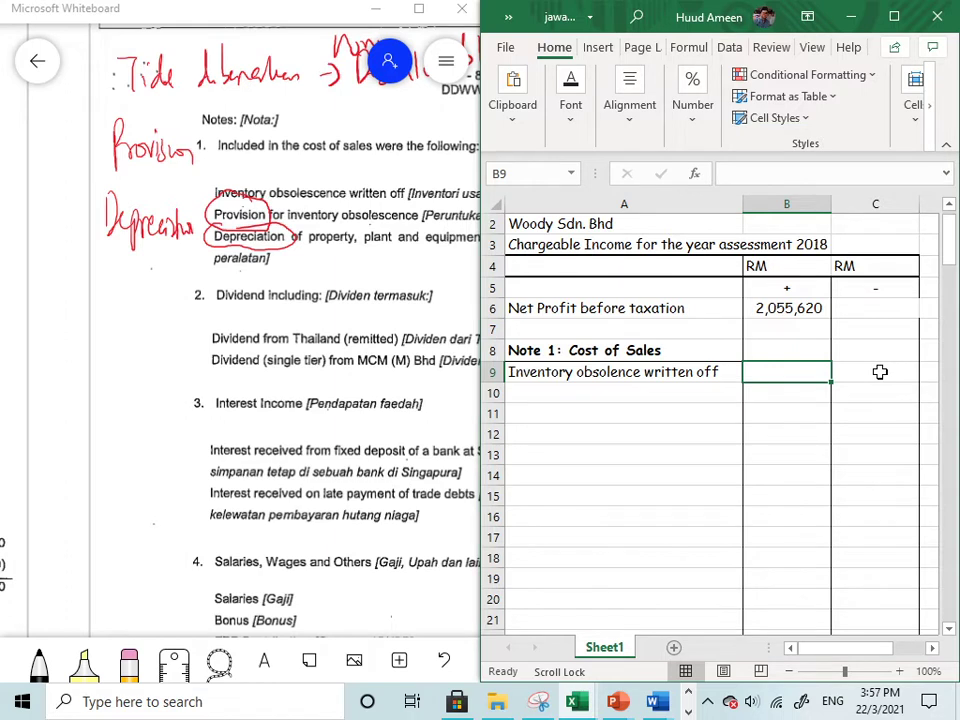
type("0")
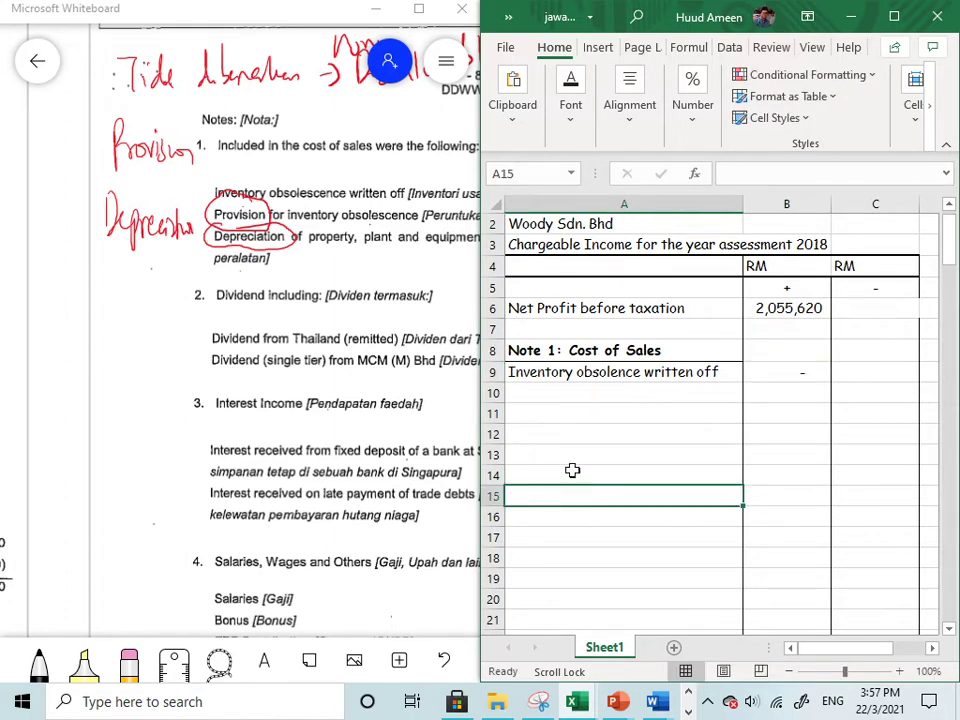
Enter "Provision for inventory obsolence" in A10 and select B10
left_click(574, 390)
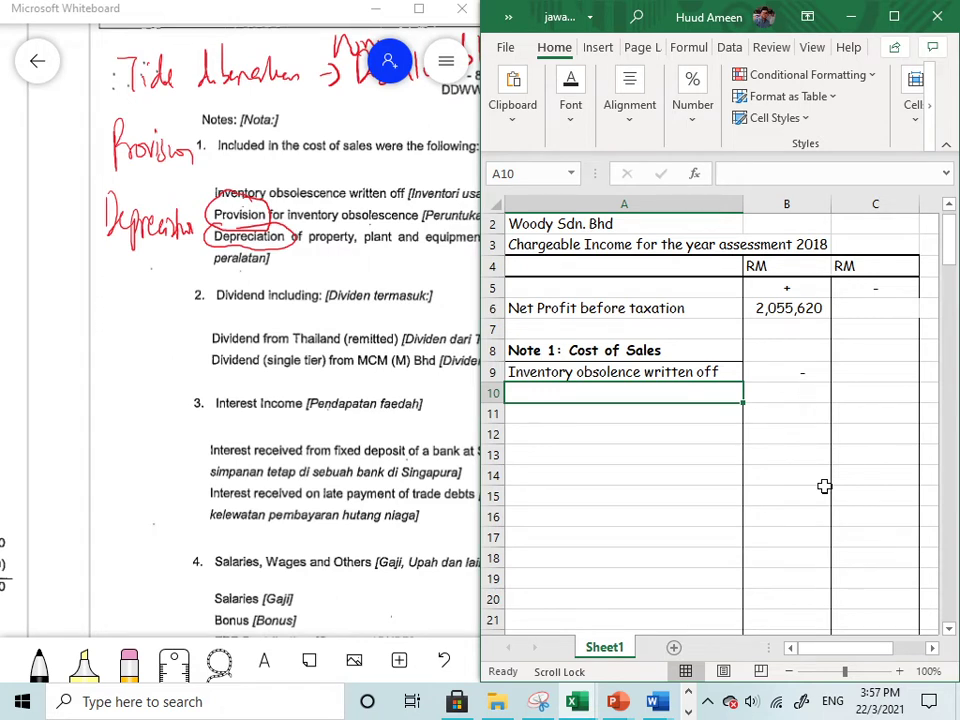
type("Po")
key("BackSpace")
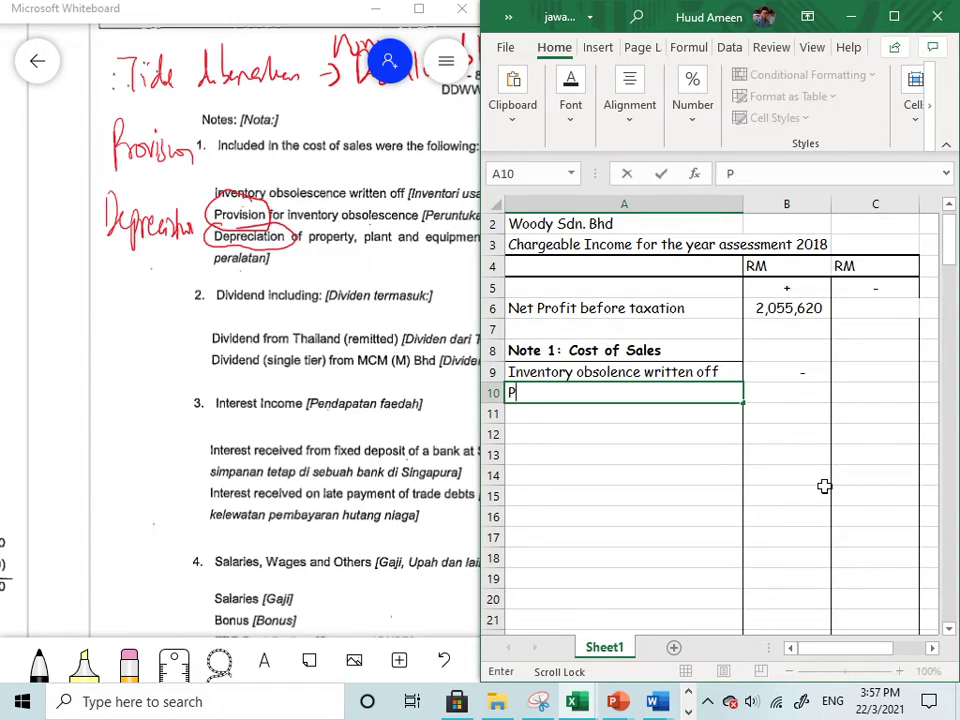
type("rovision")
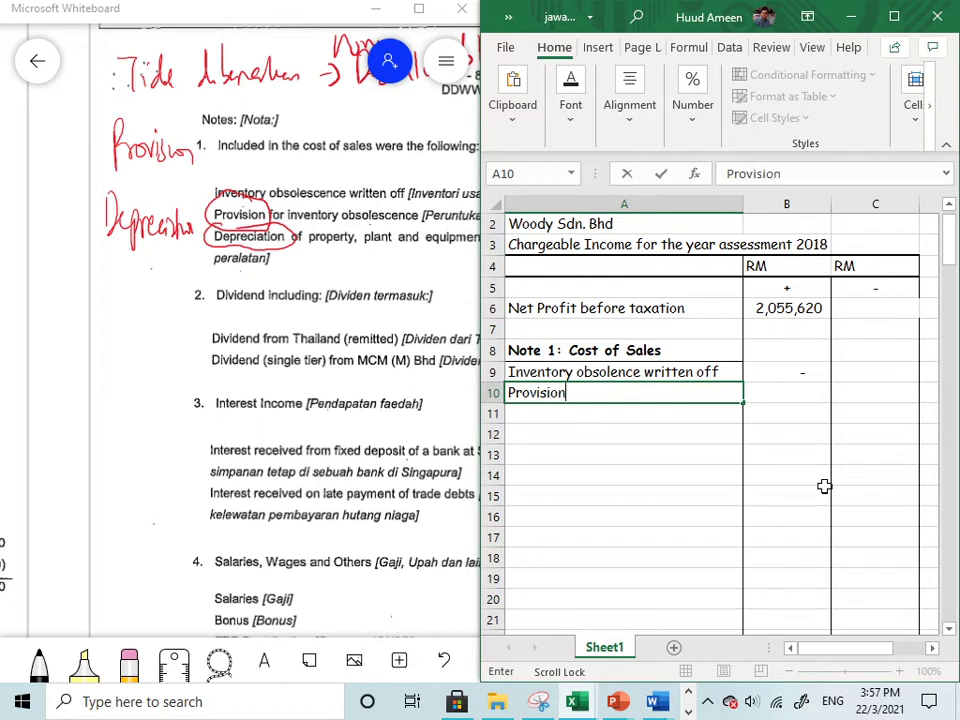
type(" for inventory ")
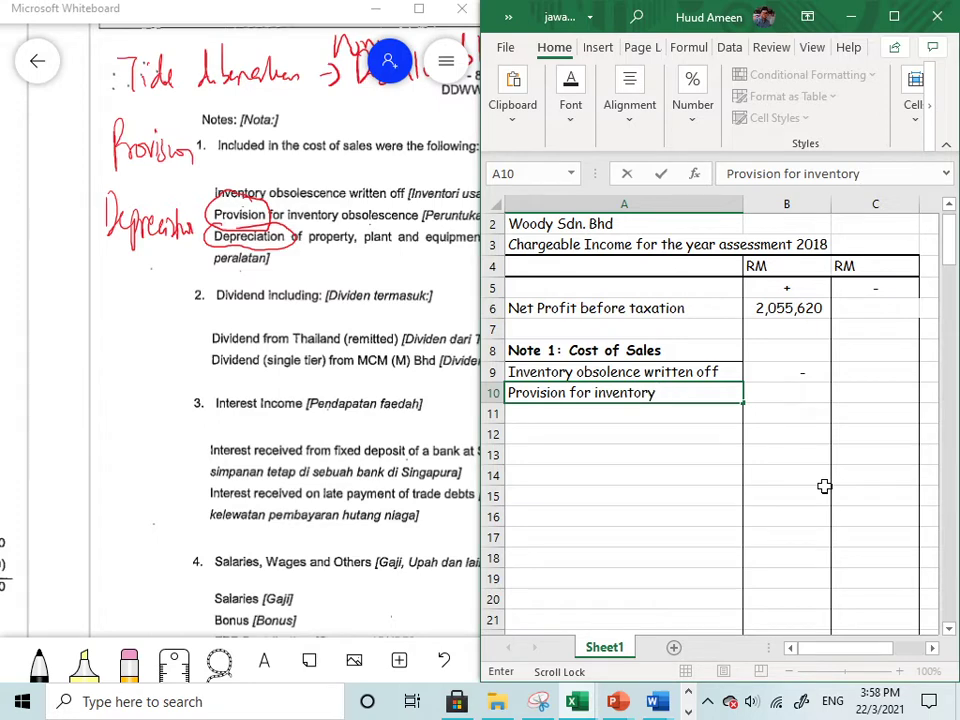
type("obsole")
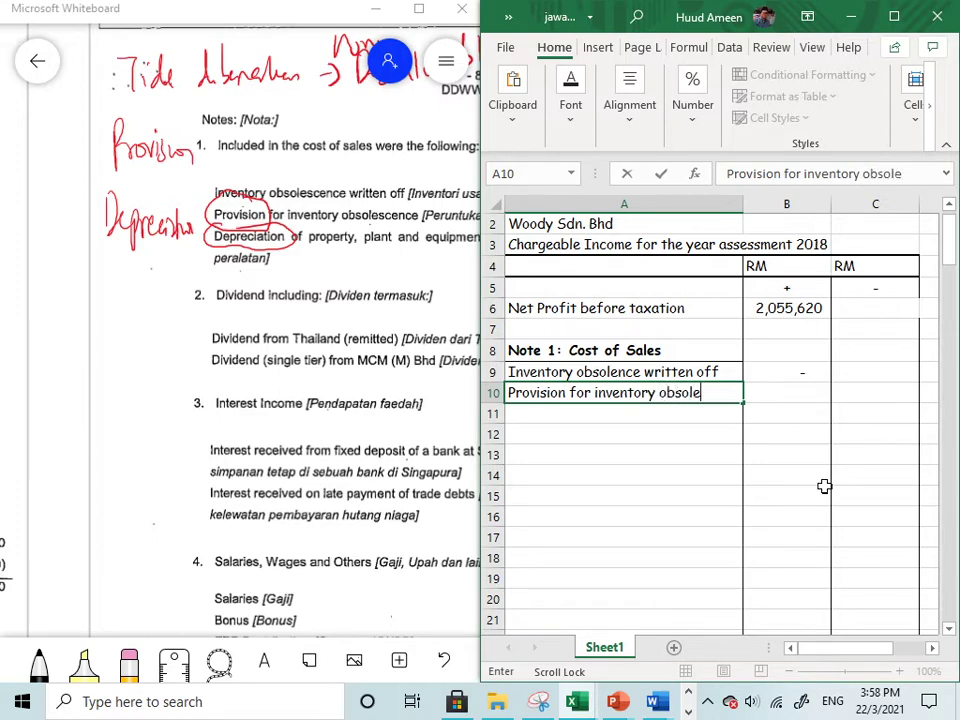
type("nce")
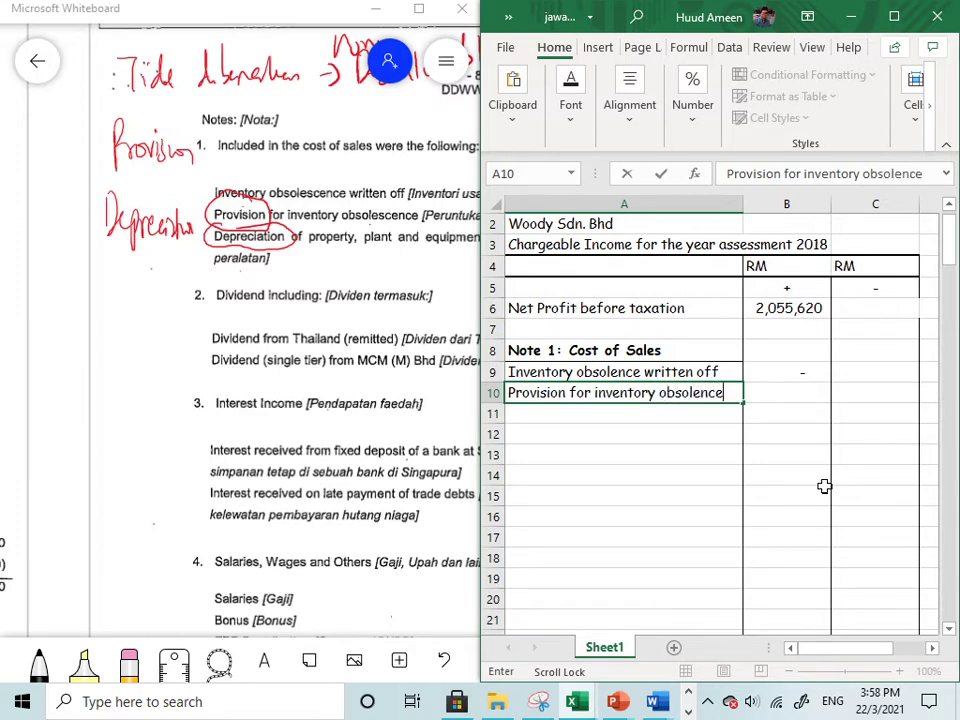
left_click(800, 407)
left_click(791, 393)
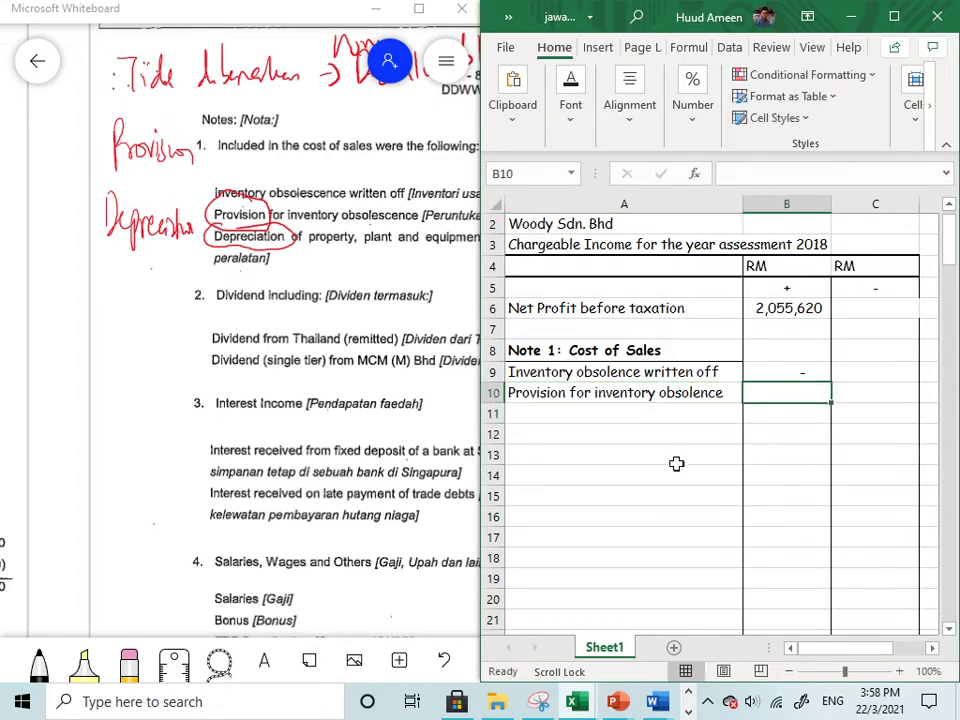
Bring the Note 1 amounts into view on the whiteboard and enter 41700 in B10 for the provision for inventory obsolence
scroll(150, 425, "down", 2)
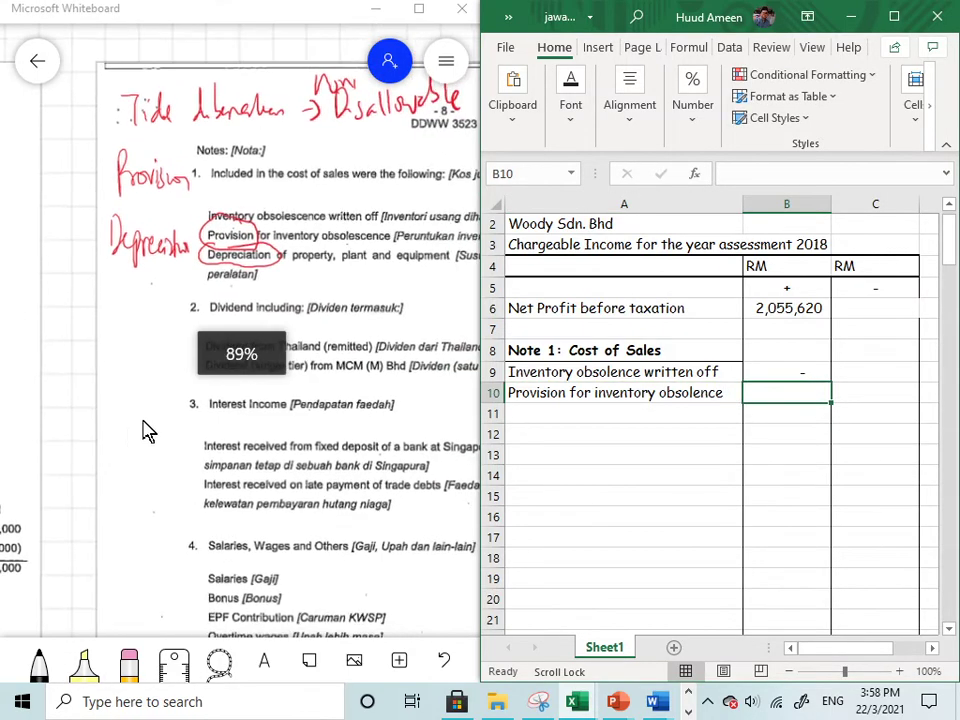
scroll(97, 463, "down", 2)
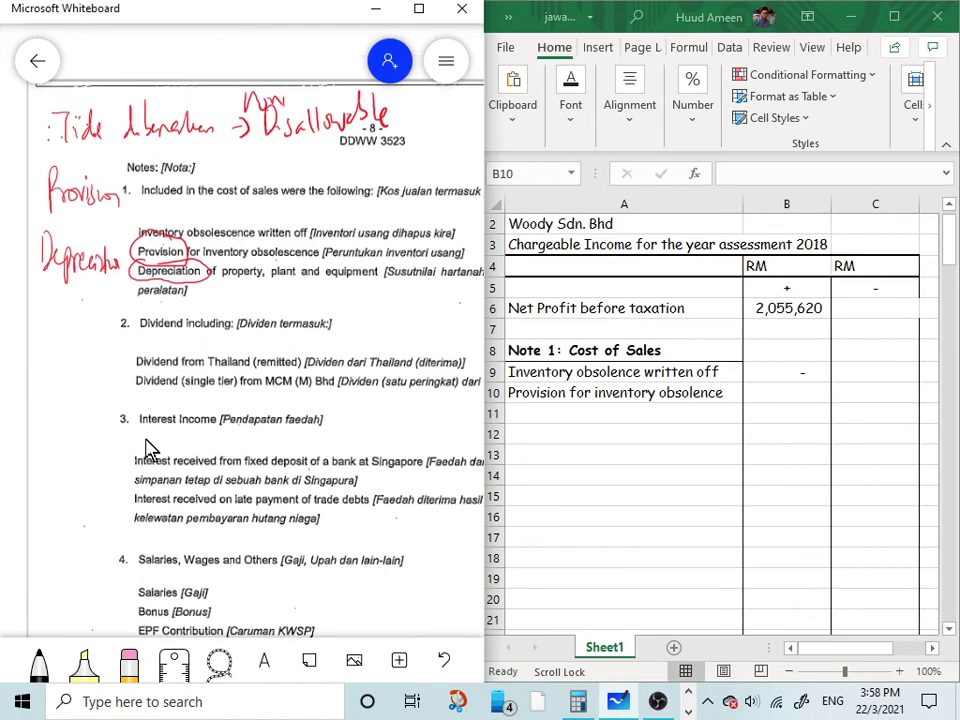
scroll(145, 450, "down", 3)
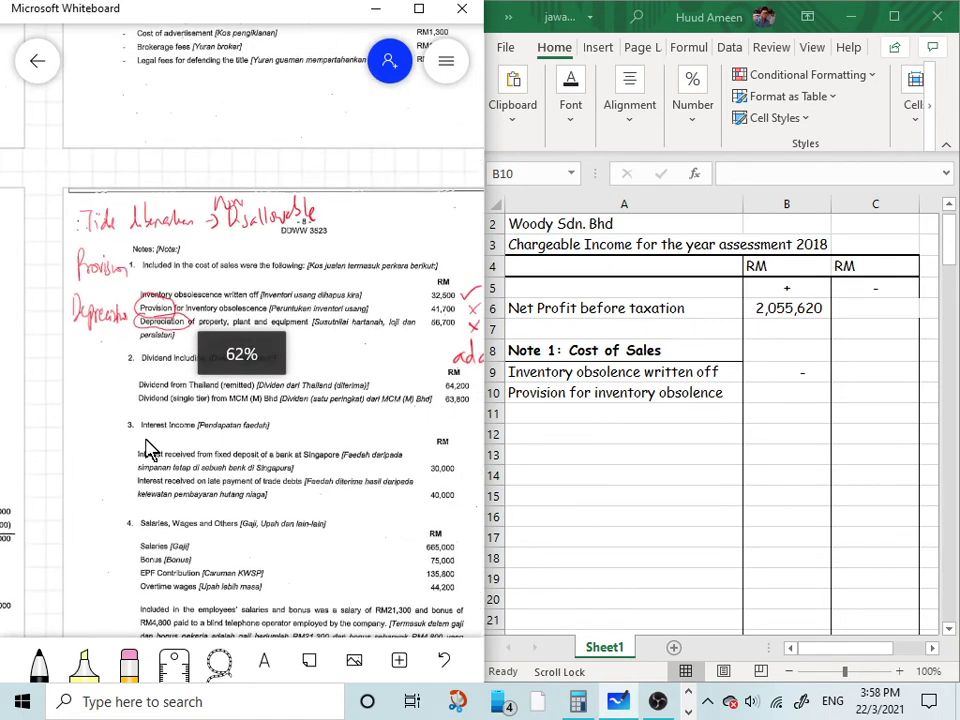
left_click(806, 402)
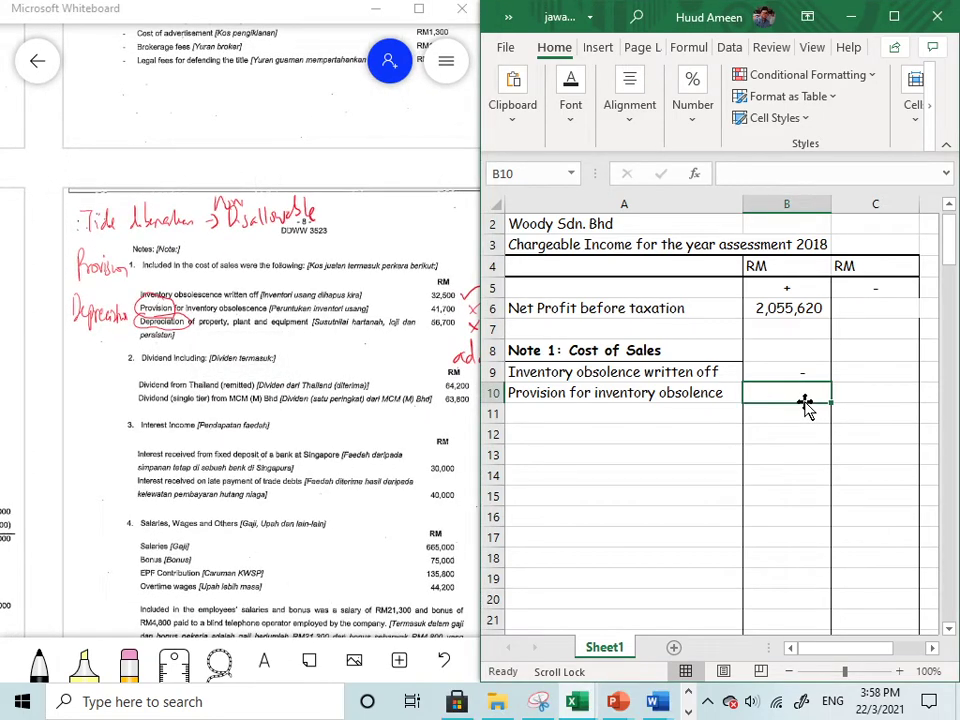
type("41700")
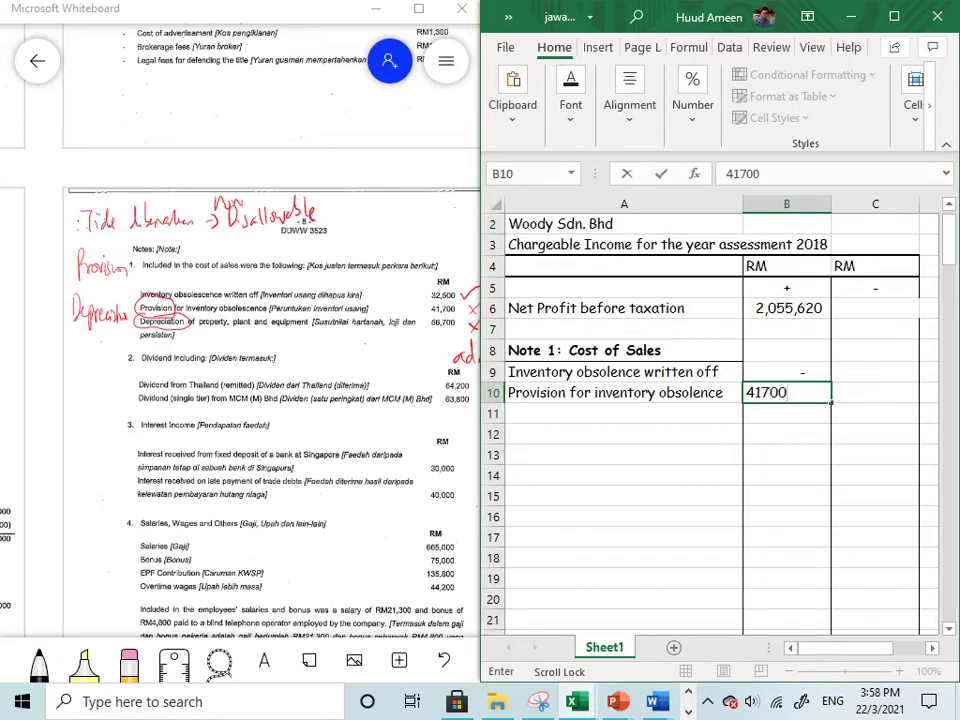
scroll(804, 401, "down", 1)
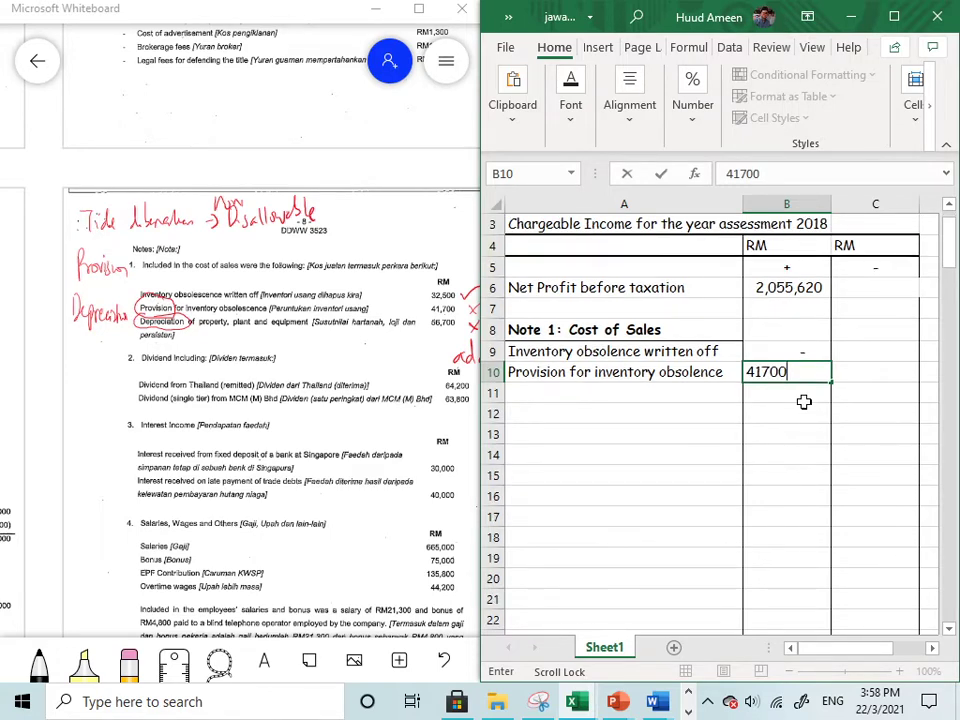
Enter the label "Depreciation of property plant & equipment" in cell A11
left_click(585, 390)
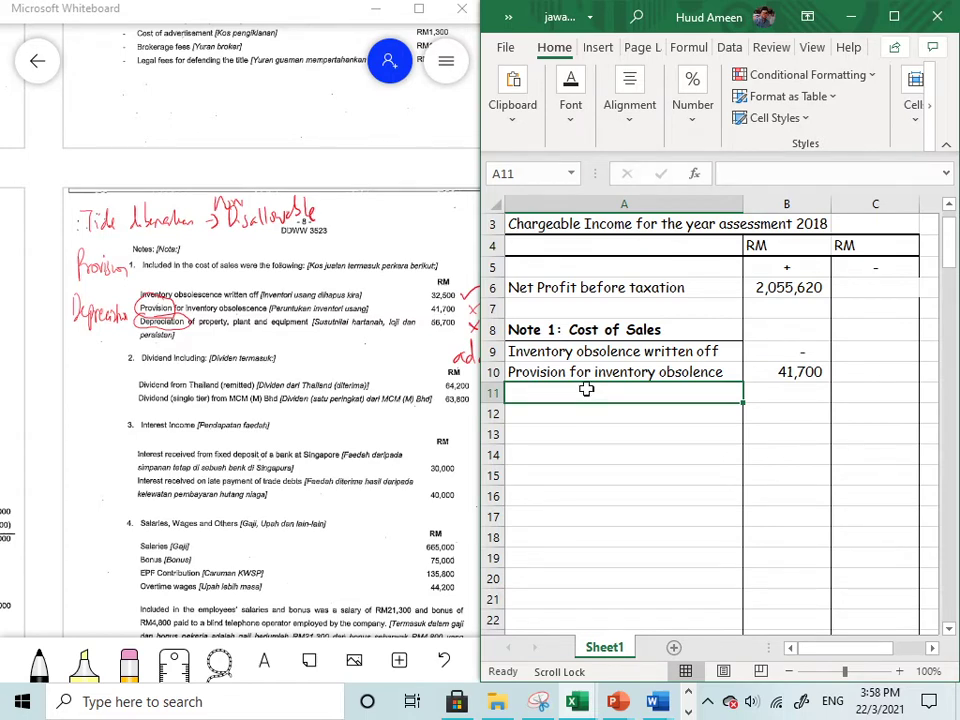
type("Deprecia")
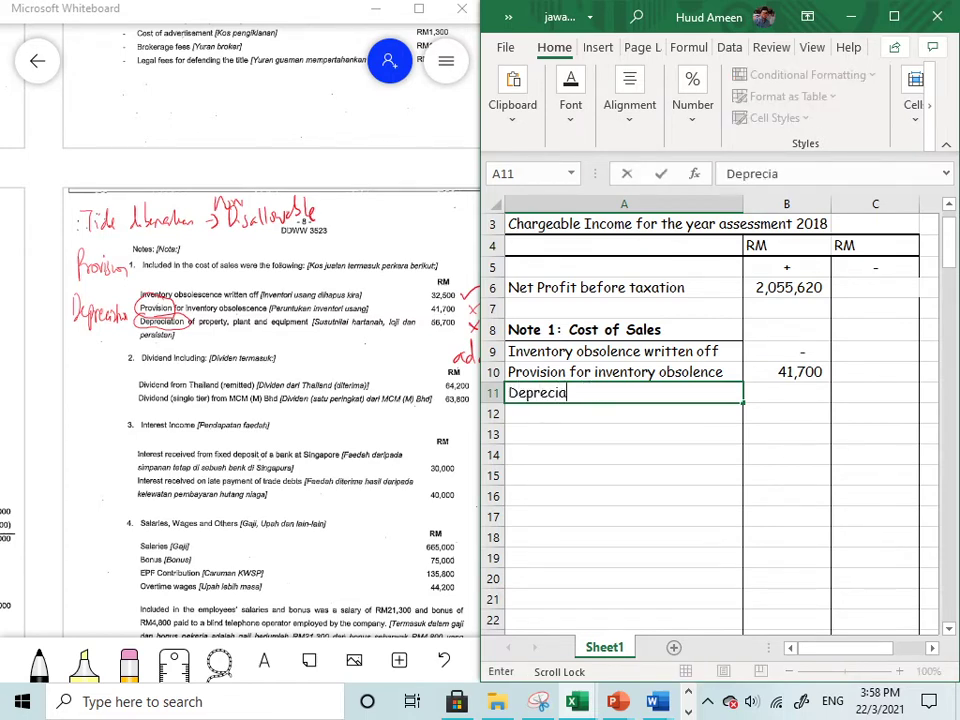
type("tion of property ")
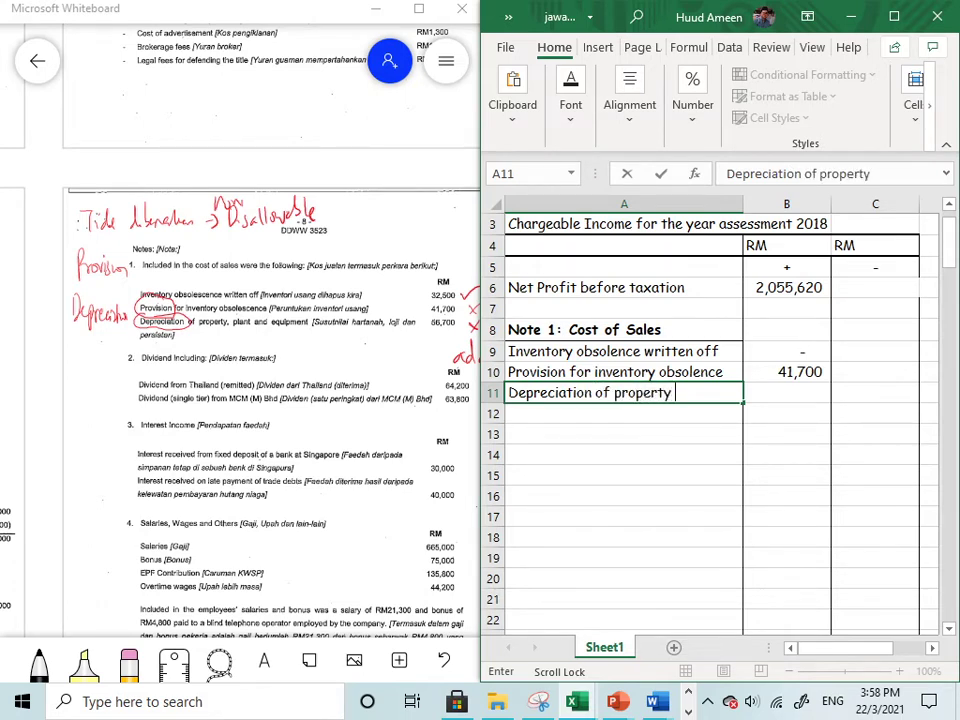
type("pla")
key("BackSpace")
type("lanty")
key("BackSpace")
type("& equipmen")
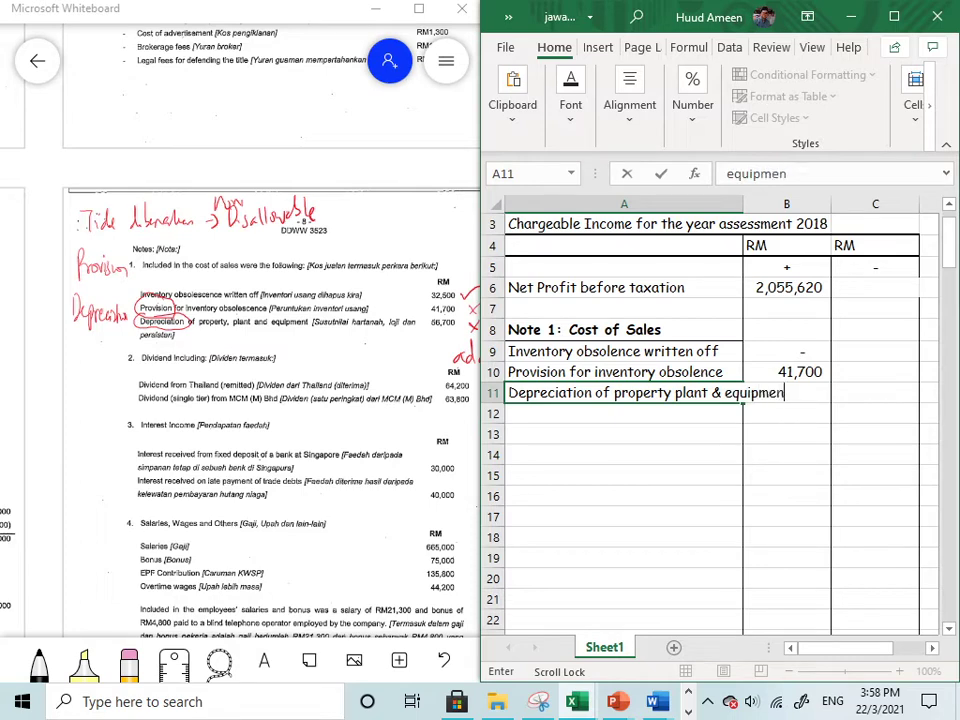
type("t")
left_click(646, 497)
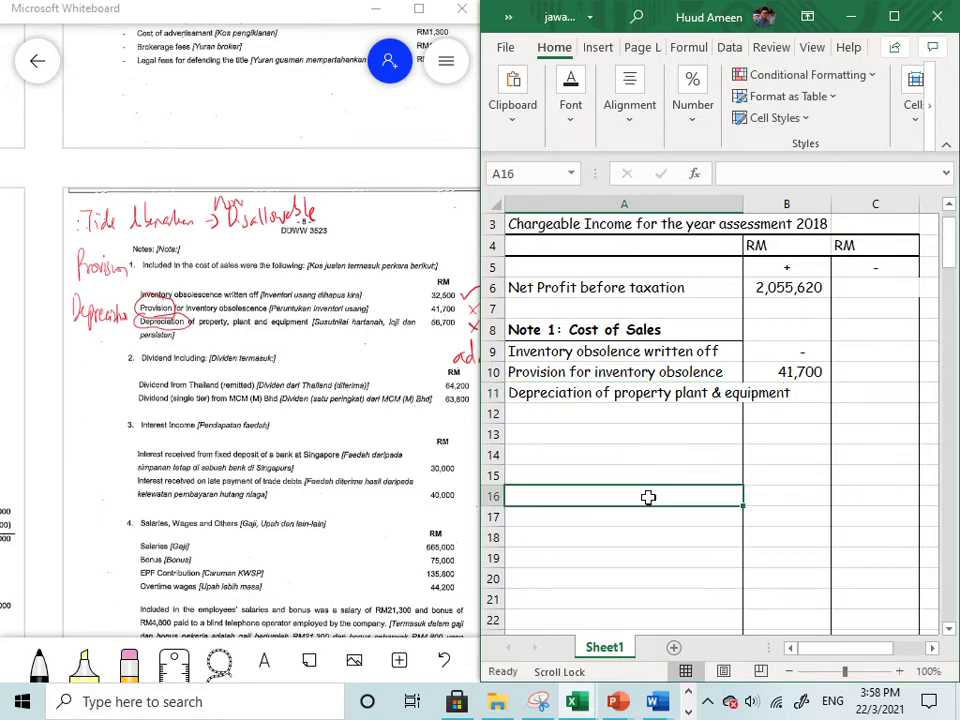
Reduce the font size of the depreciation label in A11 to 8
left_click(535, 393)
right_click(541, 396)
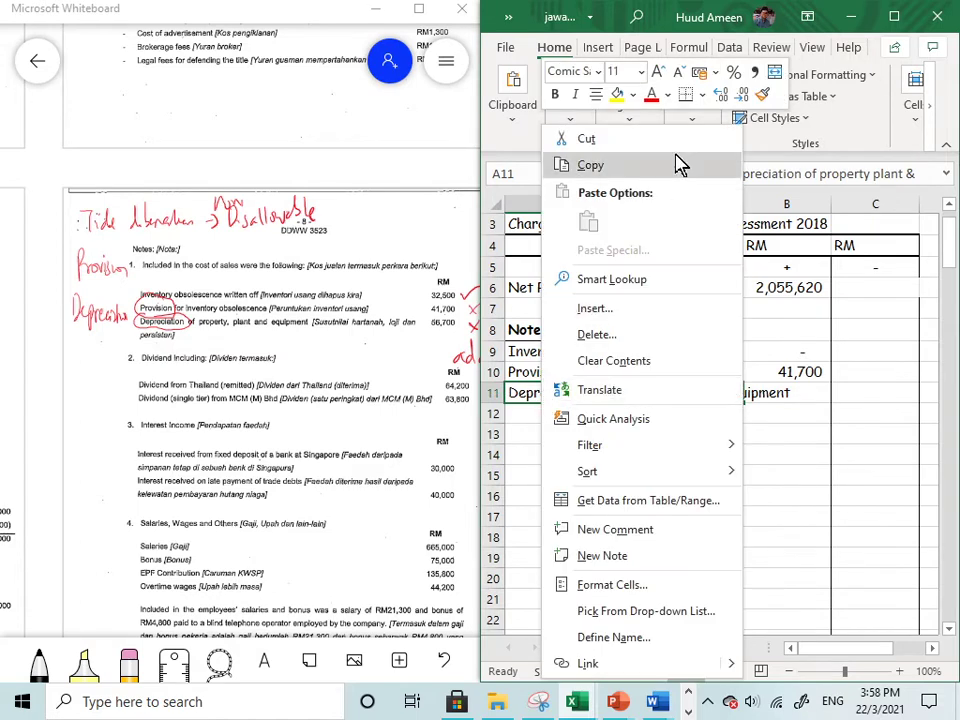
left_click(641, 72)
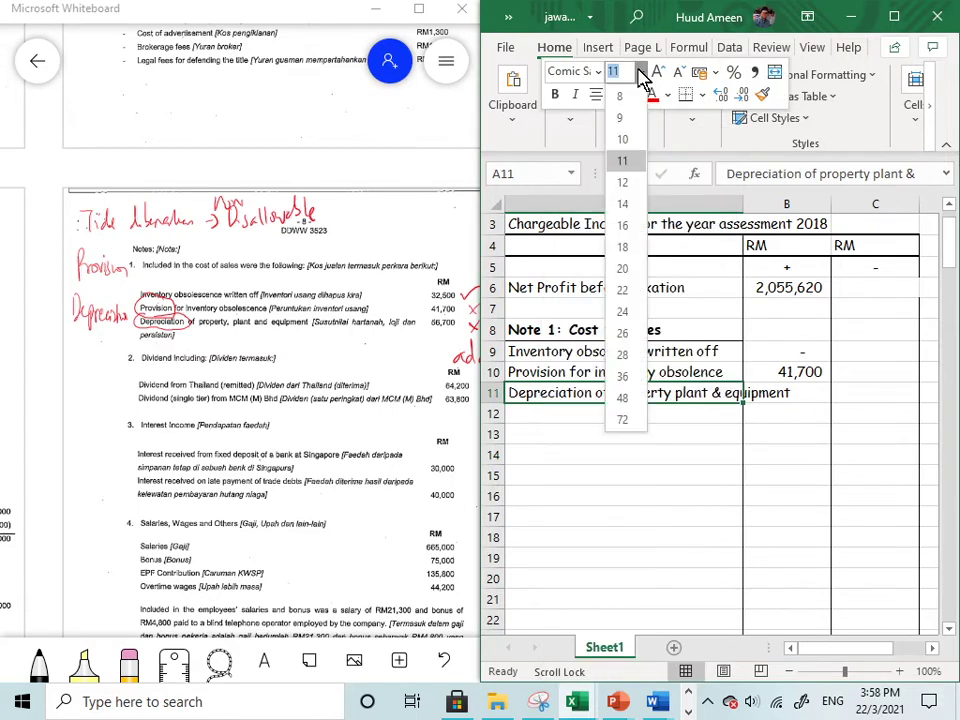
left_click(620, 97)
left_click(796, 478)
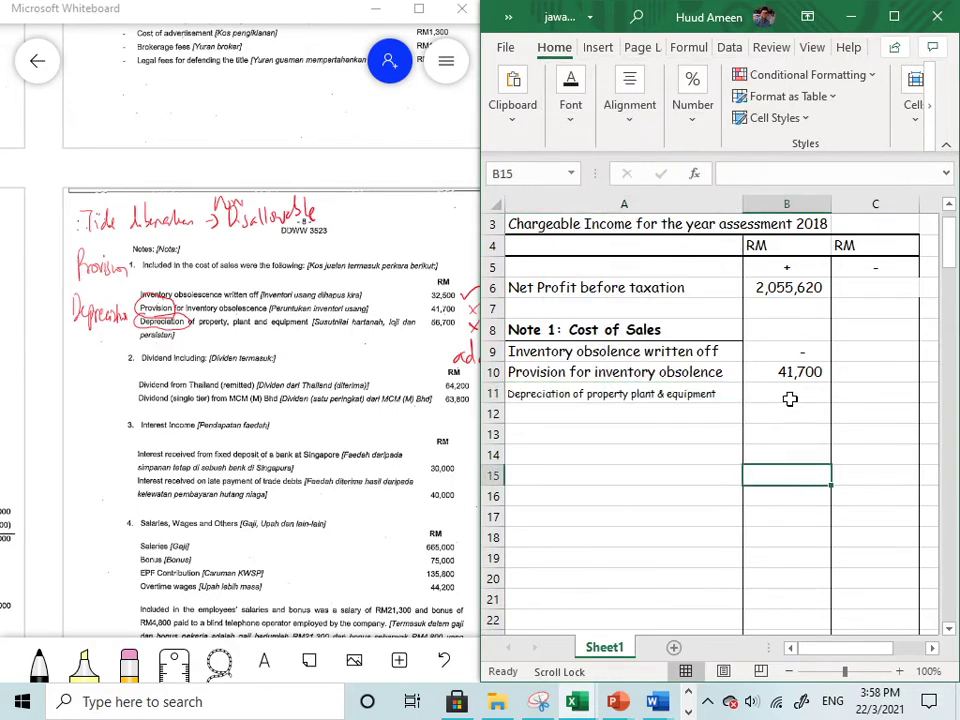
Enter 56,700 in B11 as the depreciation amount to add back
left_click(791, 399)
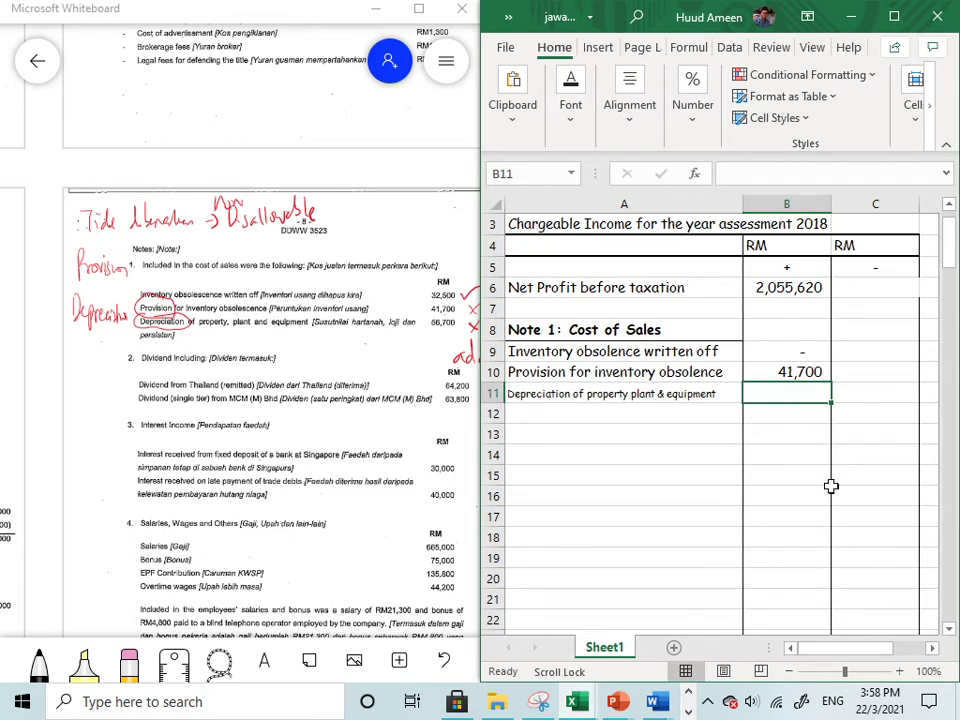
type("56")
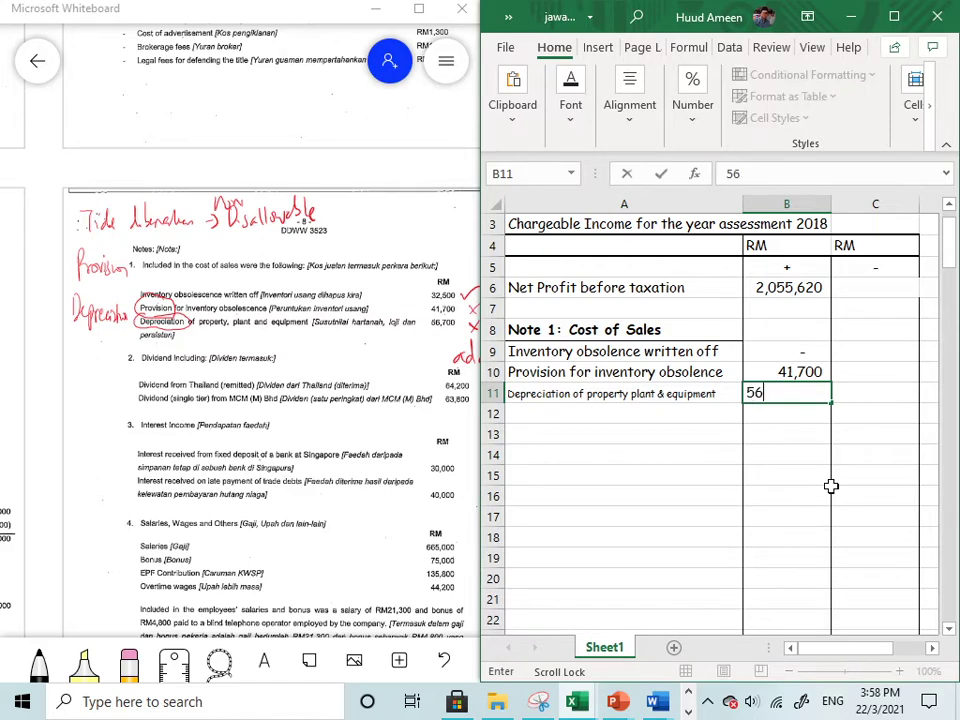
type(",700")
key("Return")
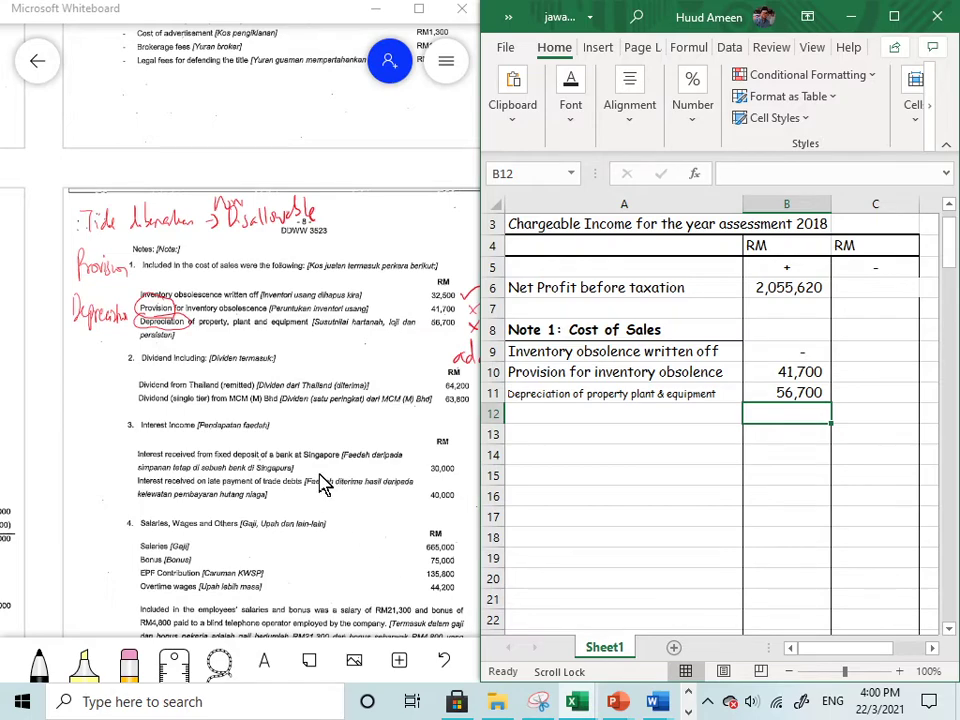
Switch to Microsoft Whiteboard and look through the question pages, covering the income statement, the numbered notes and the required tasks
scroll(320, 483, "down", 2)
scroll(322, 484, "down", 1)
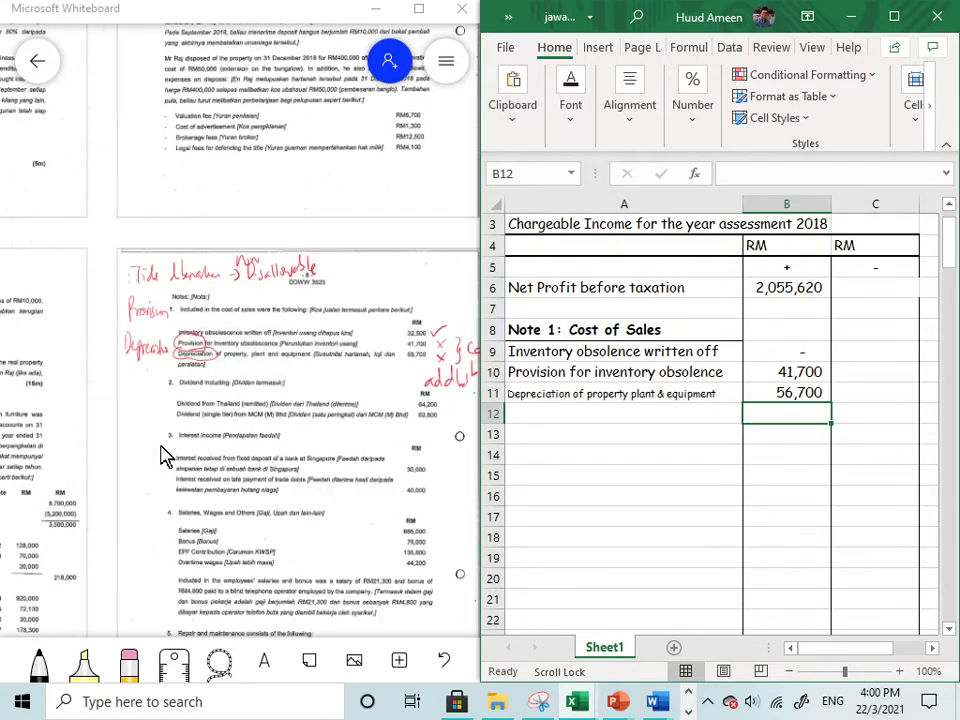
scroll(79, 530, "down", 5)
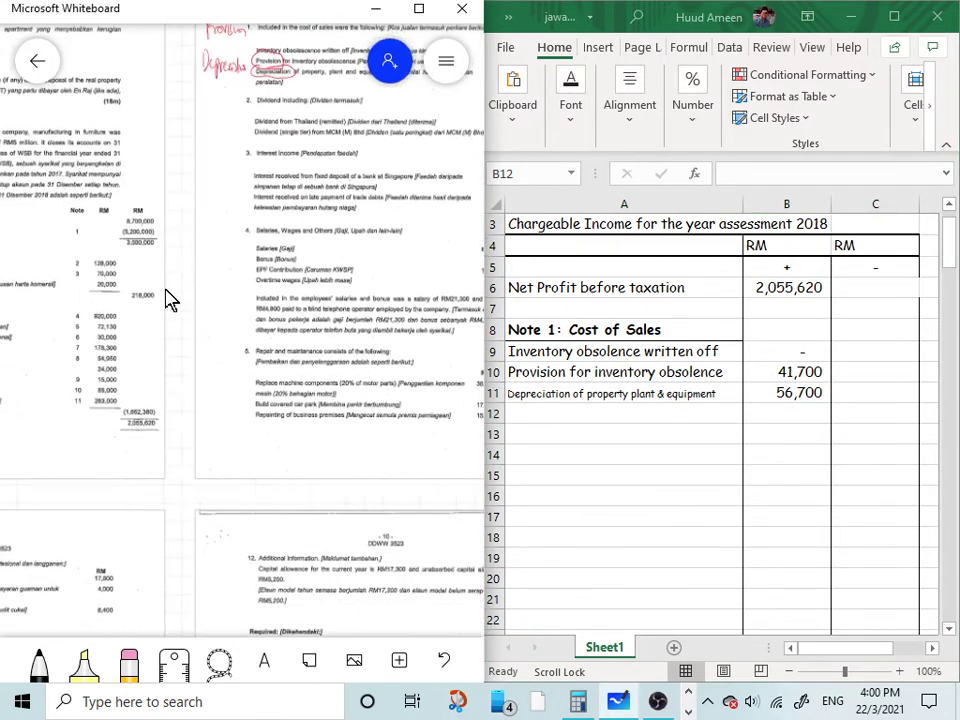
scroll(178, 505, "down", 5)
scroll(178, 505, "left", 5)
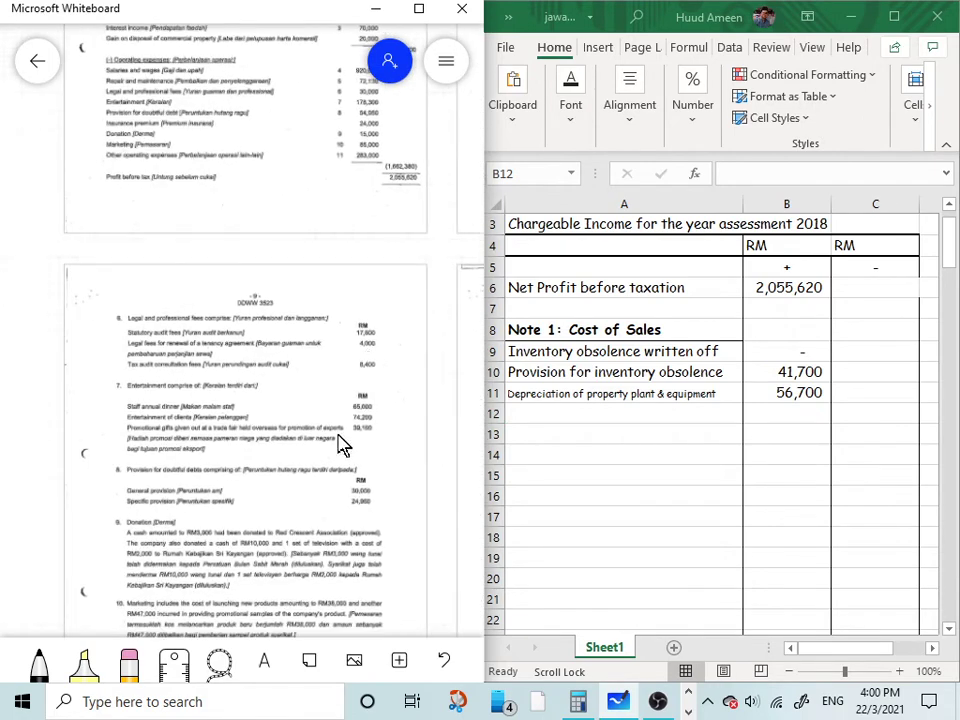
scroll(17, 360, "down", 3)
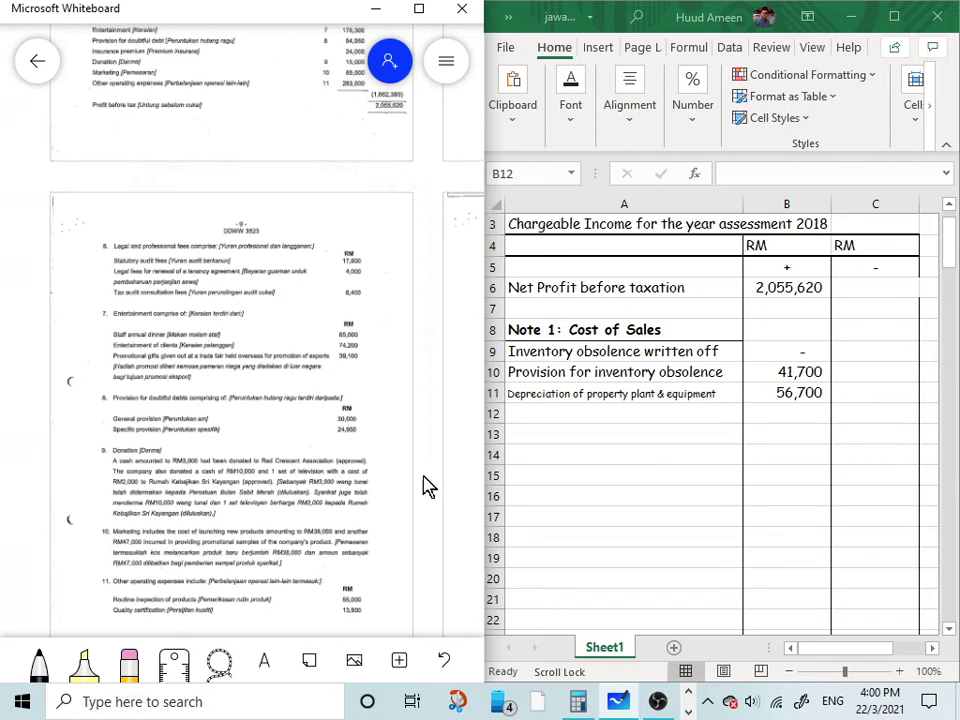
left_click_drag(426, 486, 193, 577)
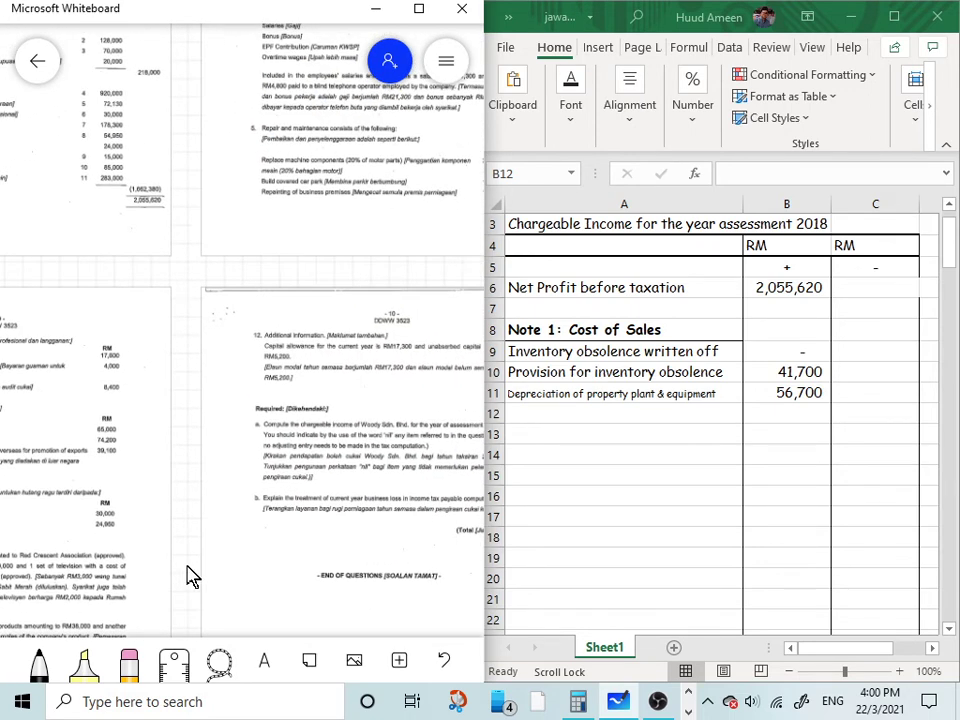
scroll(189, 585, "up", 5)
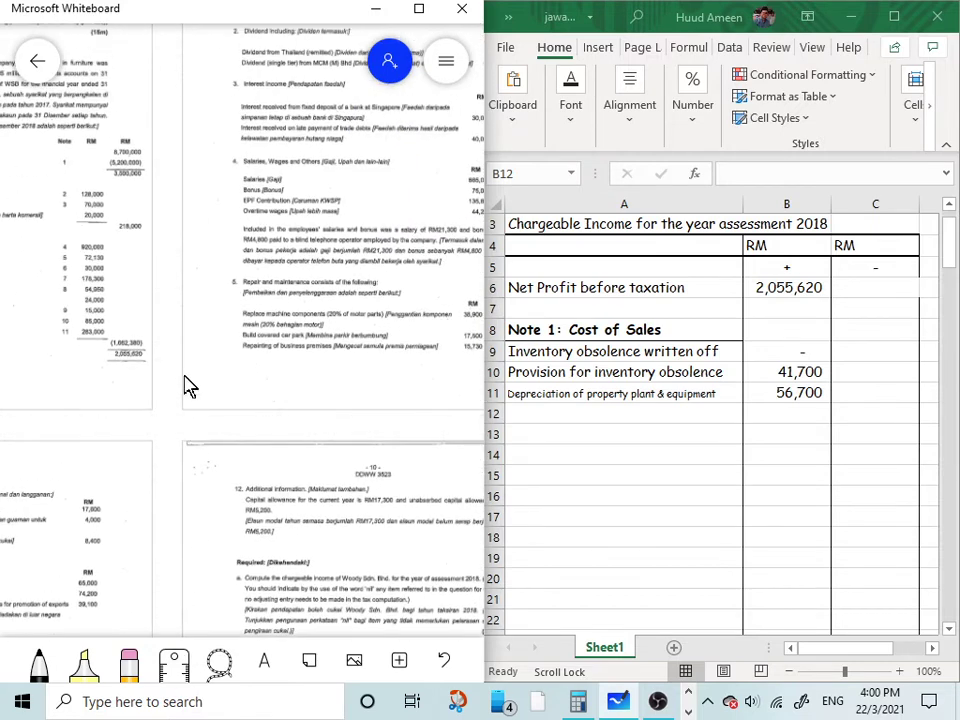
mouse_move(189, 385)
left_mouse_down()
mouse_move(161, 407)
mouse_move(143, 606)
mouse_move(72, 602)
left_mouse_up()
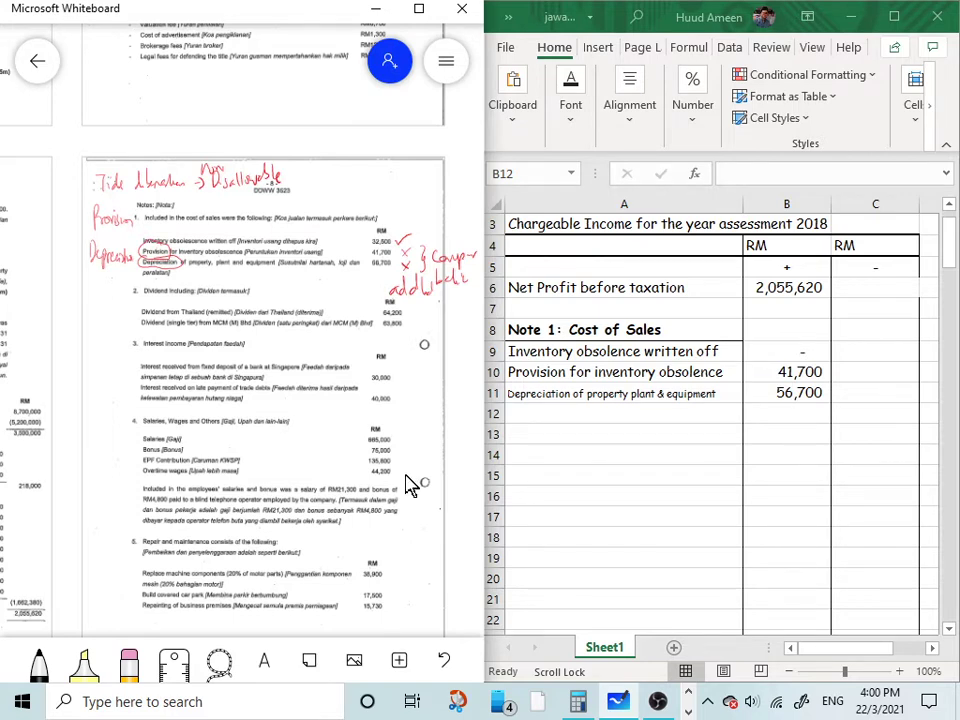
scroll(336, 449, "up", 3)
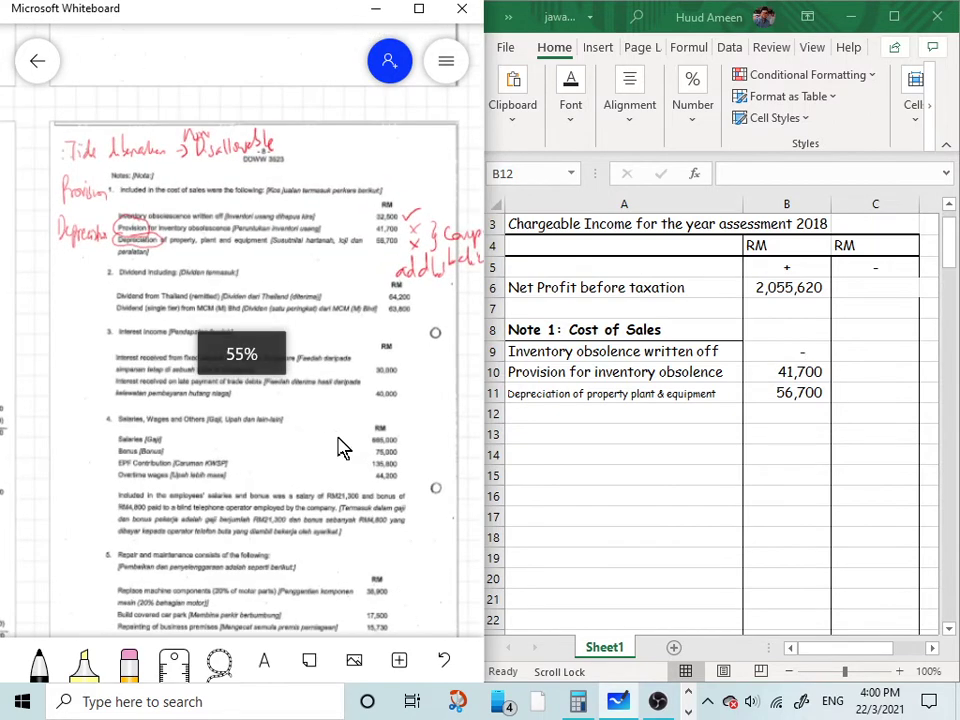
scroll(336, 449, "up", 2)
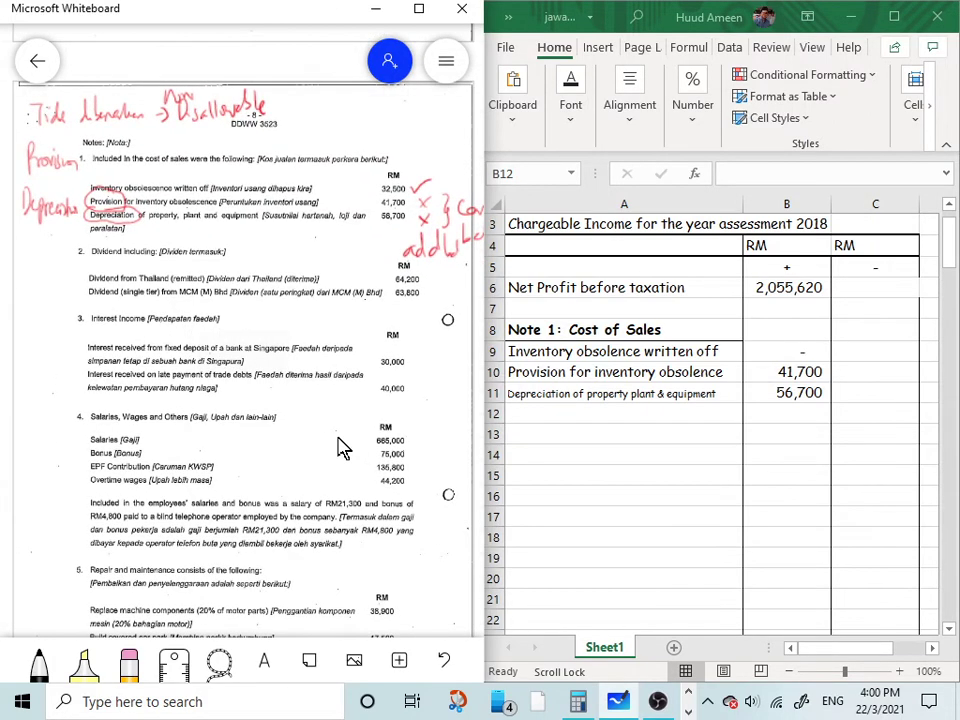
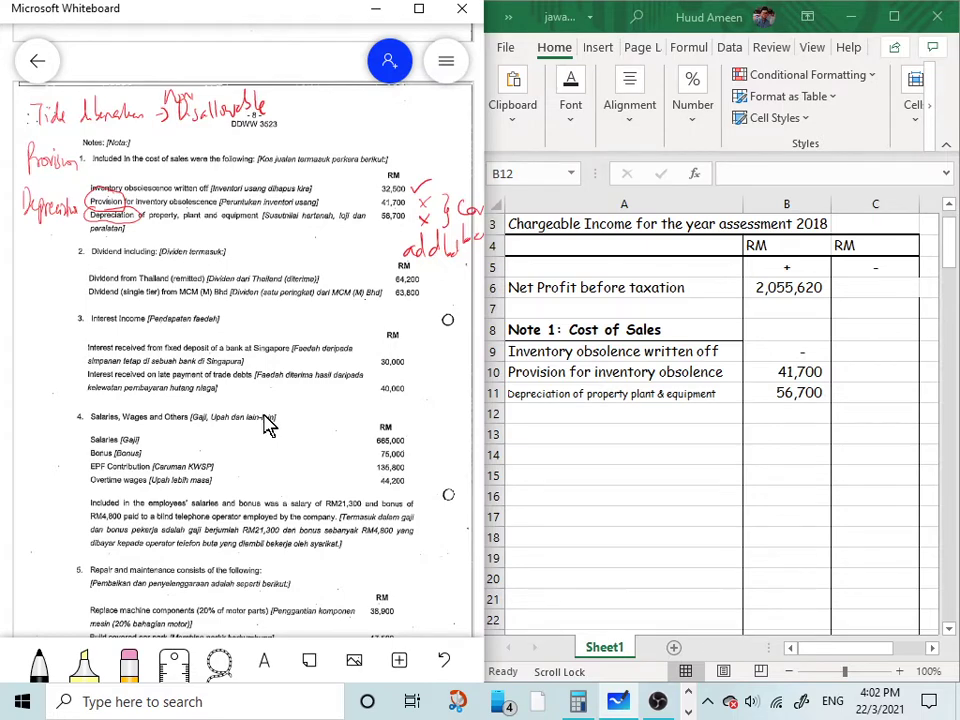
Handwrite "+ : Adjusted Income" beside the note 2 dividend heading on the question page, with the word "Aggregate" struck out
scroll(270, 420, "up", 1)
scroll(268, 425, "up", 1)
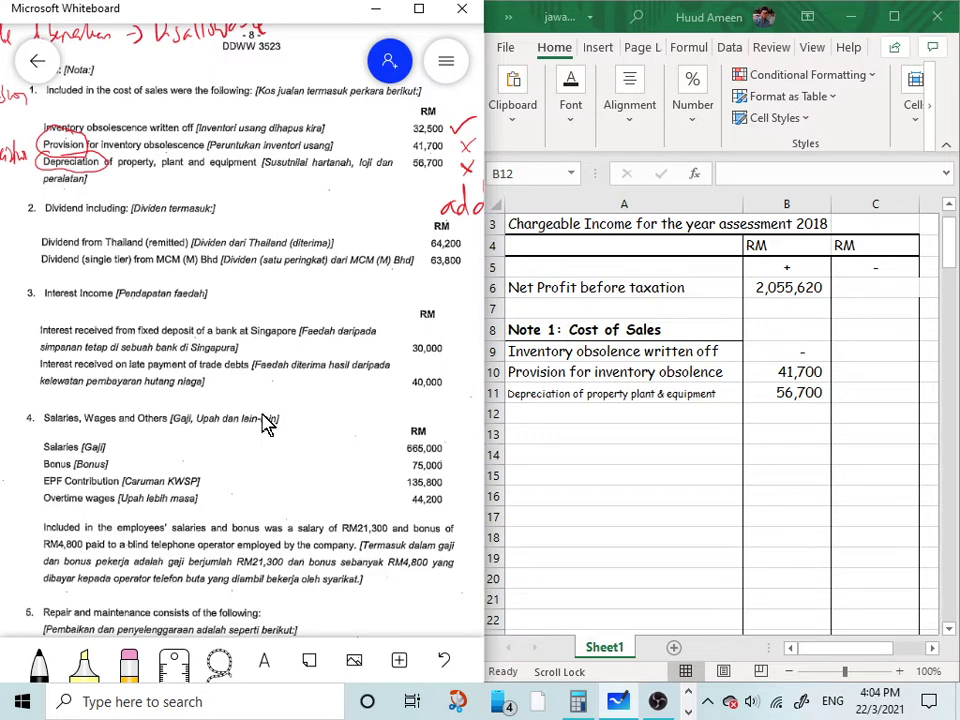
mouse_move(260, 200)
left_mouse_down()
mouse_move(276, 200)
mouse_move(268, 209)
mouse_move(320, 190)
mouse_move(330, 220)
mouse_move(360, 225)
mouse_move(370, 205)
mouse_move(424, 214)
mouse_move(430, 200)
mouse_move(440, 210)
left_mouse_up()
left_click(283, 206)
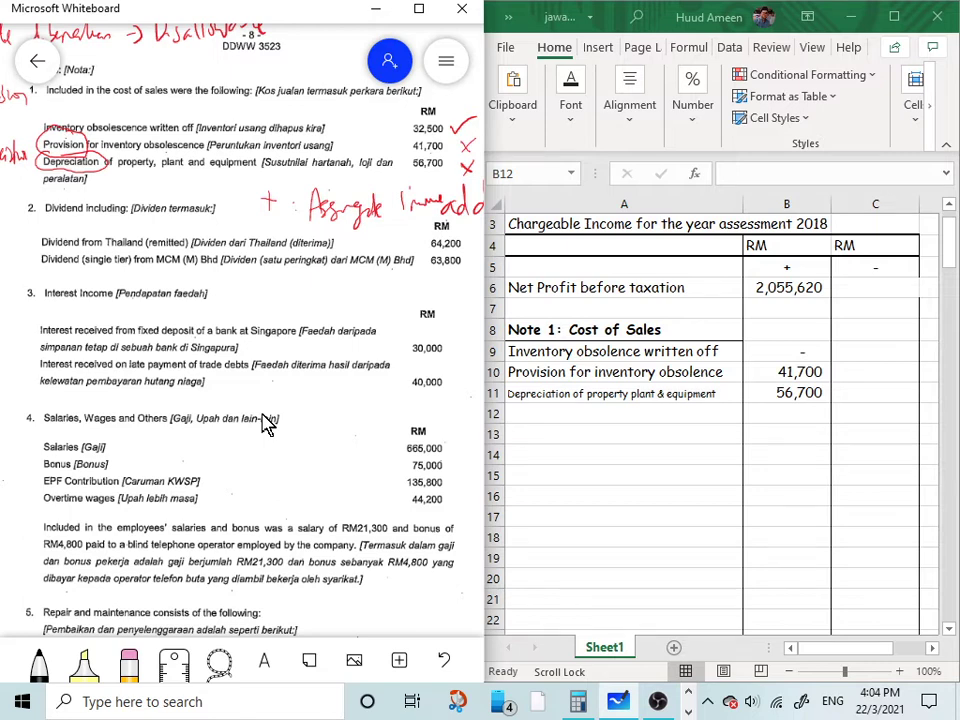
mouse_move(322, 198)
left_mouse_down()
mouse_move(332, 178)
mouse_move(356, 192)
mouse_move(410, 172)
left_mouse_up()
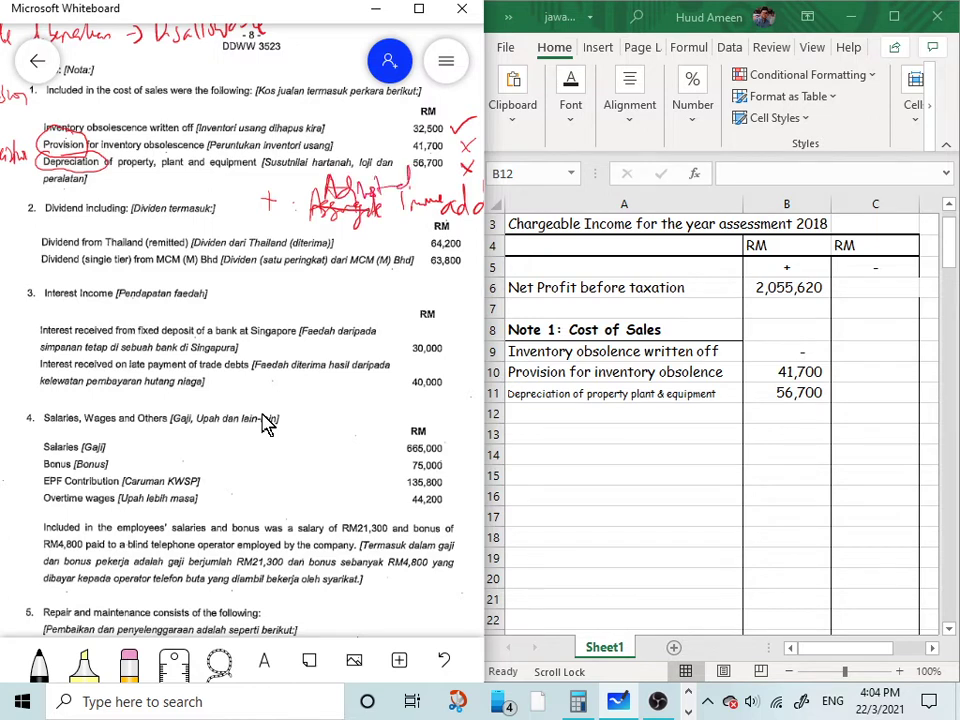
Draw red bracket strokes around the note 2 heading and its two dividend lines on the question page
left_click_drag(50, 188, 42, 230)
left_click_drag(86, 188, 86, 240)
left_click_drag(24, 188, 30, 211)
Switch to Excel and enter the heading "Note : Dividend" in cell A13
left_click(561, 449)
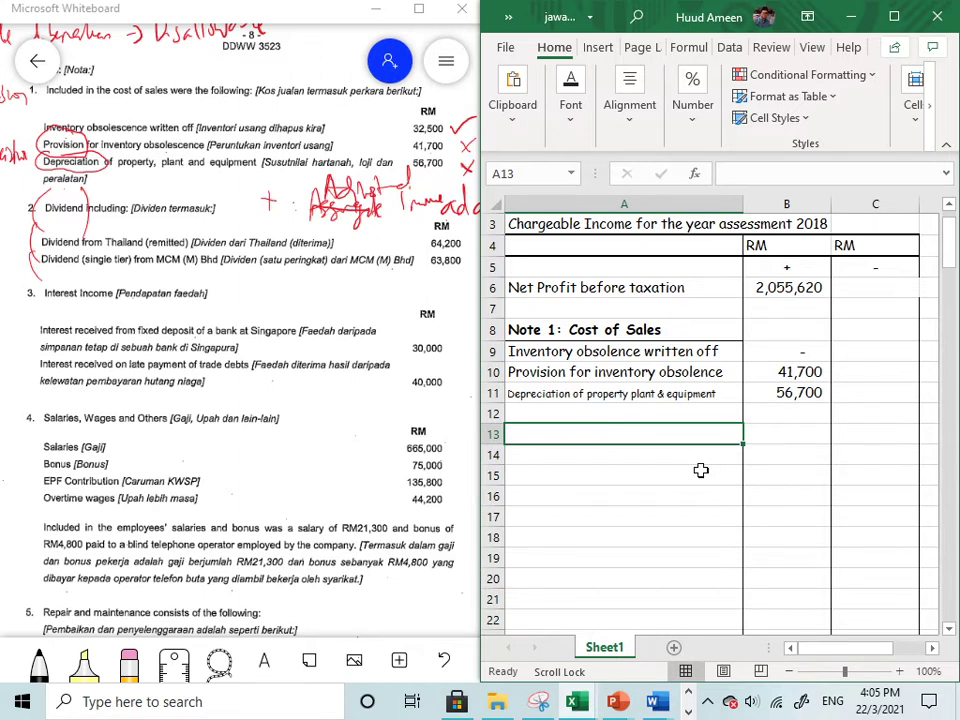
type("Note ")
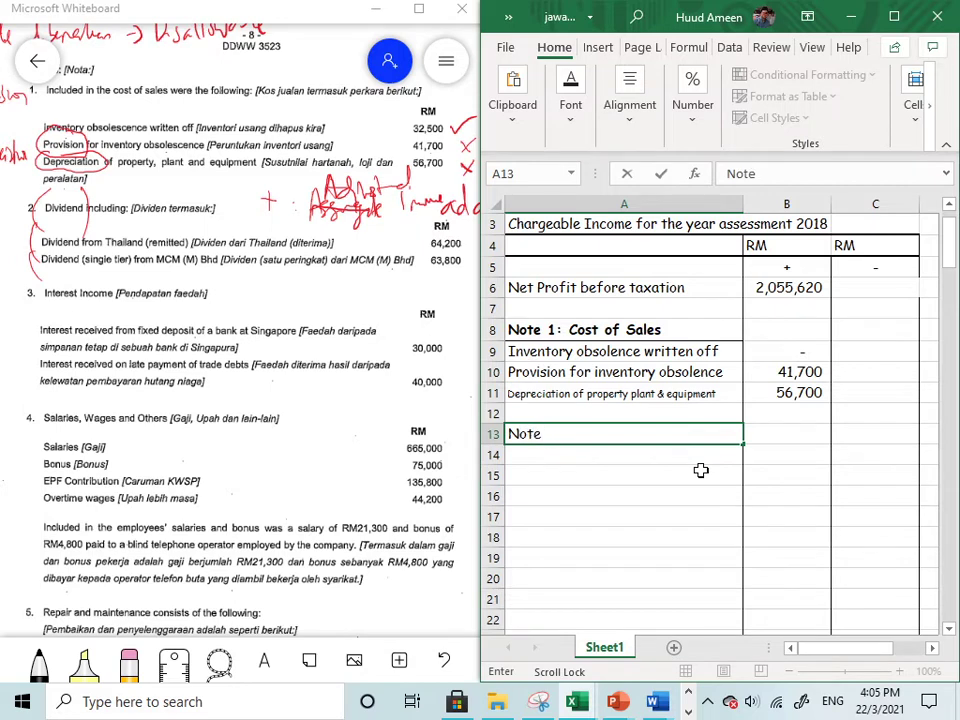
type(": Dividend")
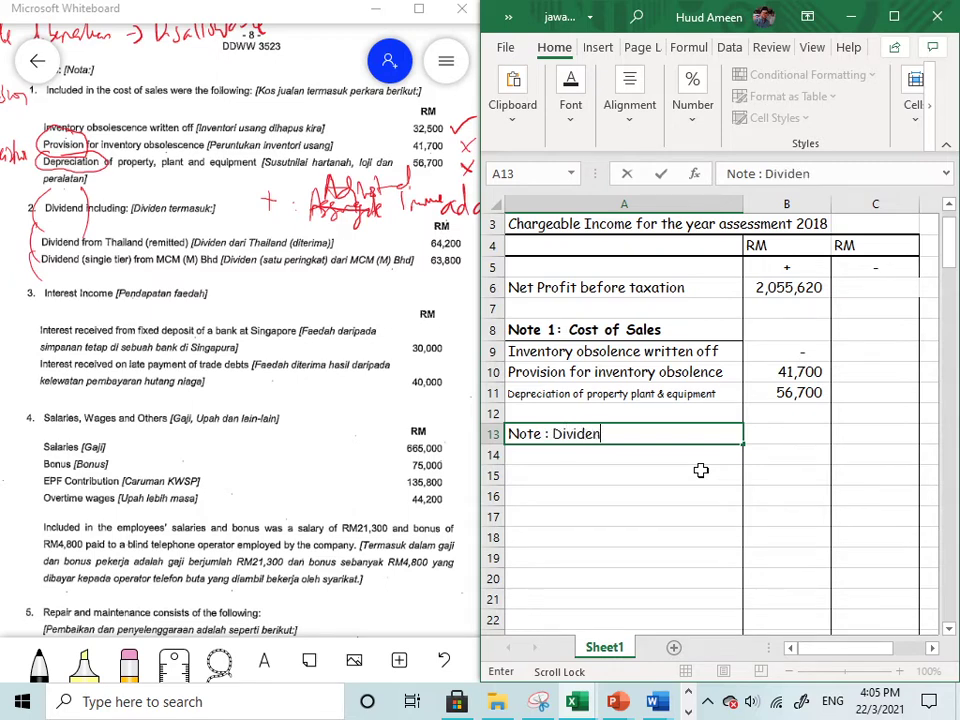
left_click(677, 496)
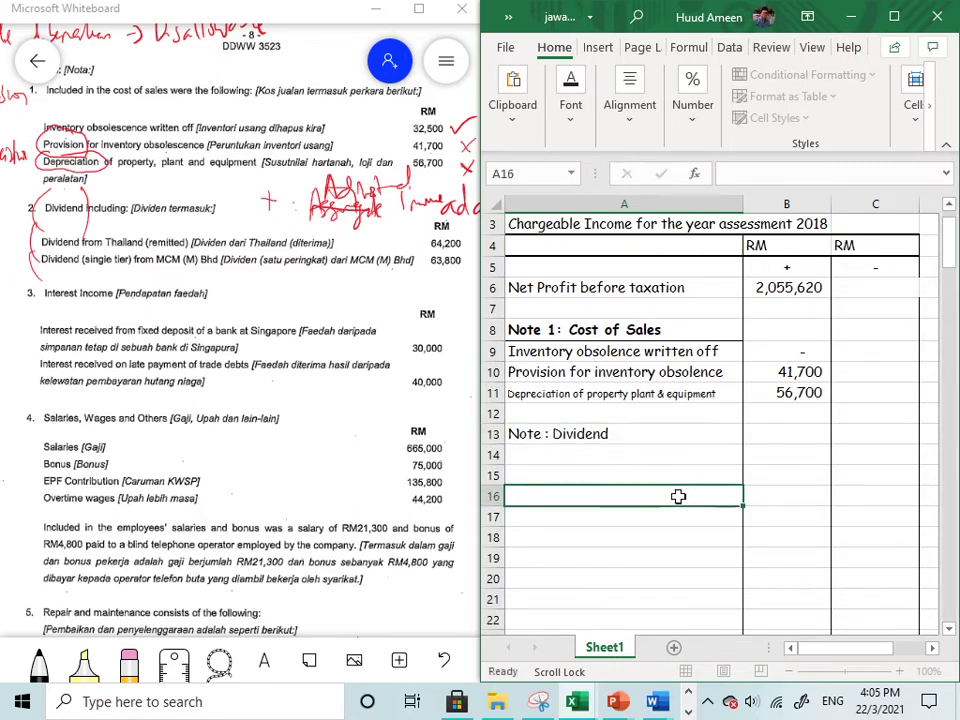
Format the dividend heading in A13 as bold with a bottom border
left_click(566, 433)
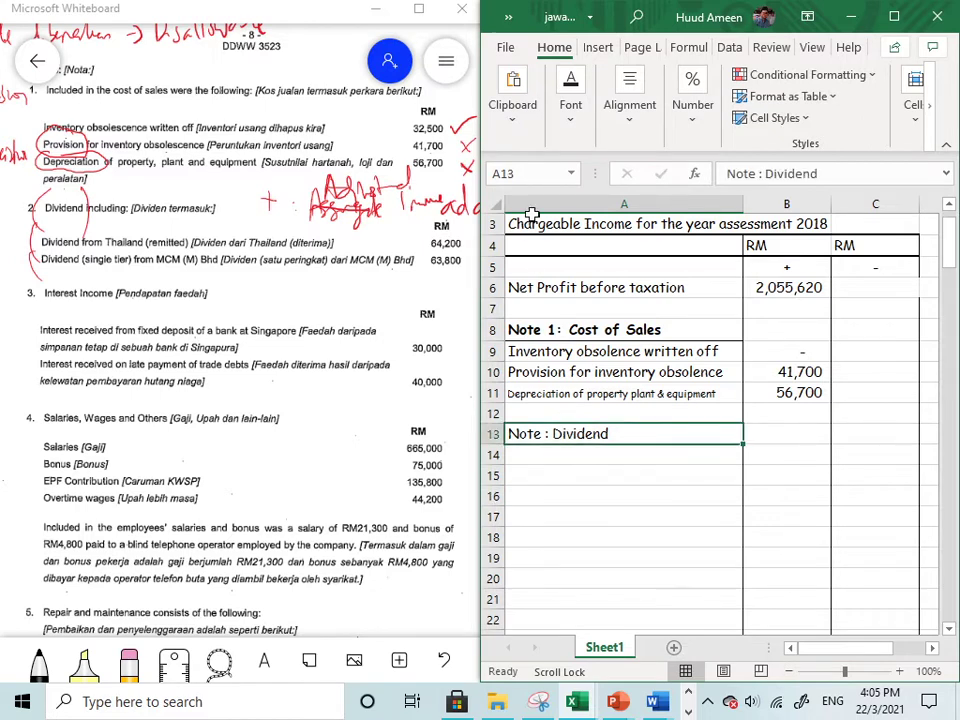
right_click(566, 440)
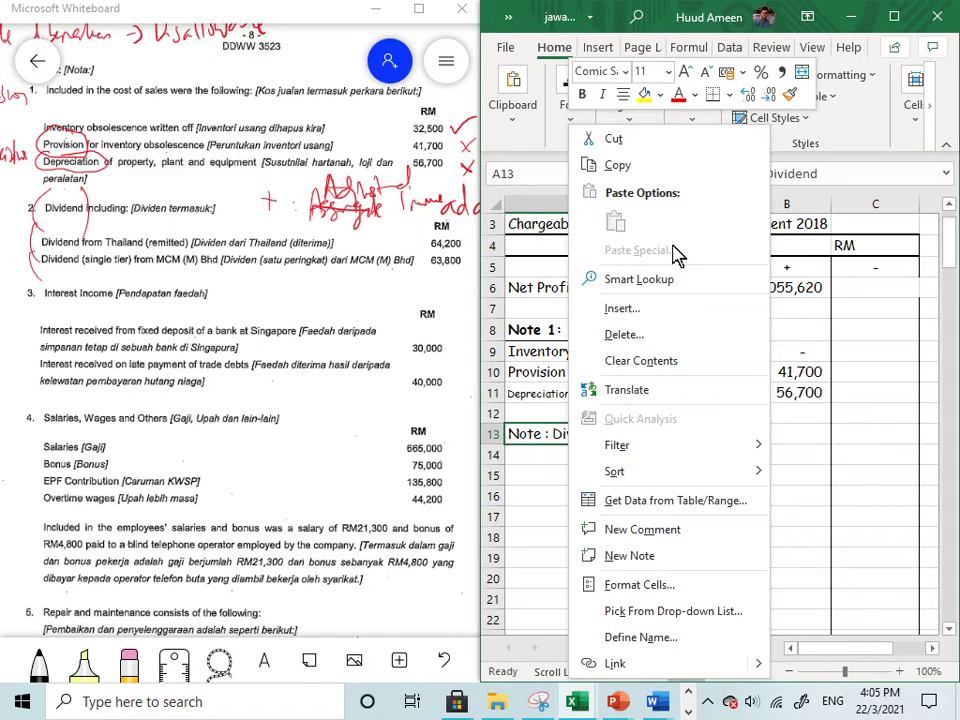
left_click(582, 95)
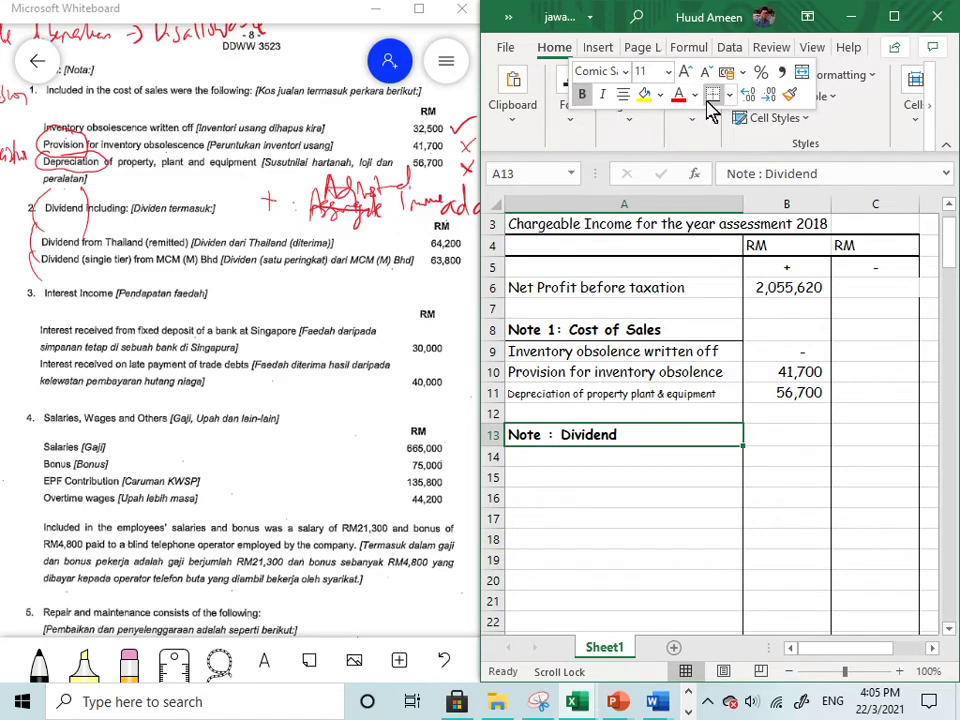
left_click(626, 495)
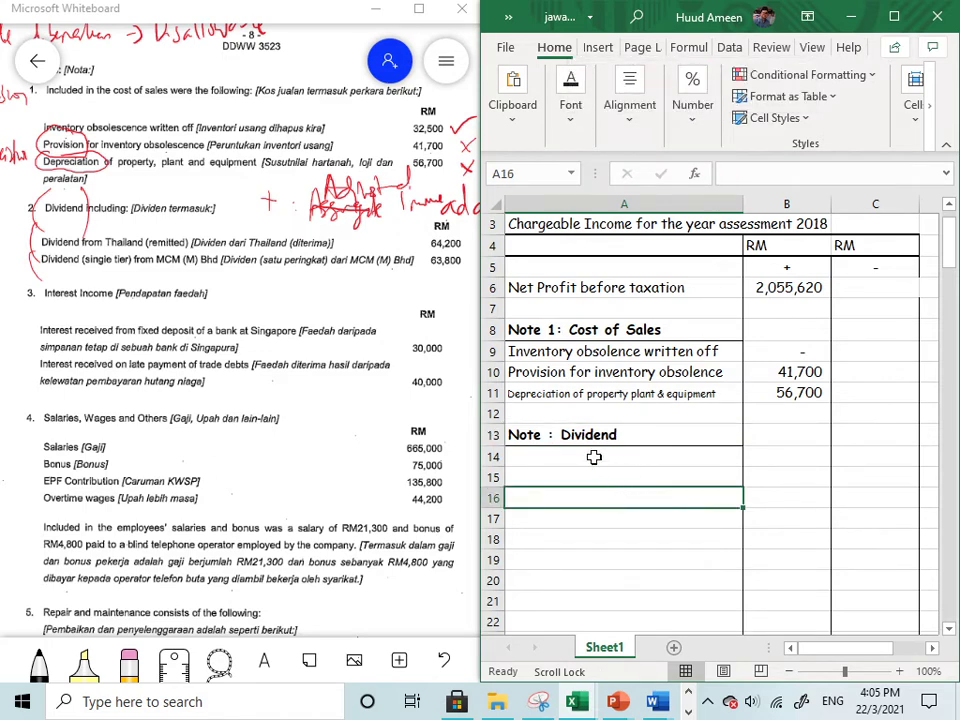
Enter the label "Dividend from Thailand" in cell A14 under the dividend heading
left_click(594, 456)
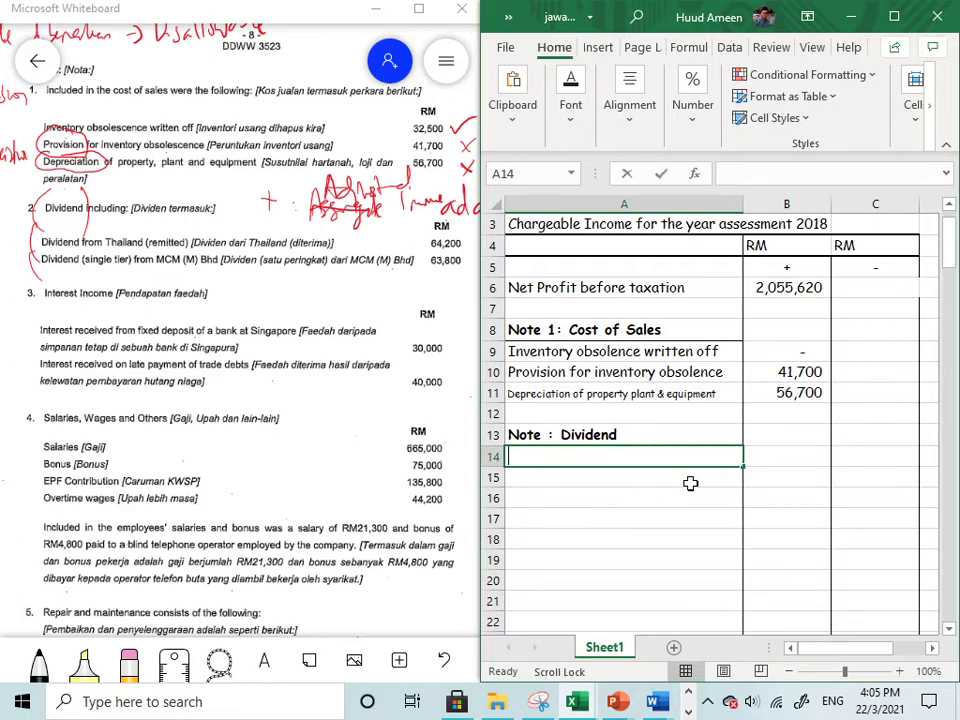
type("Dividen")
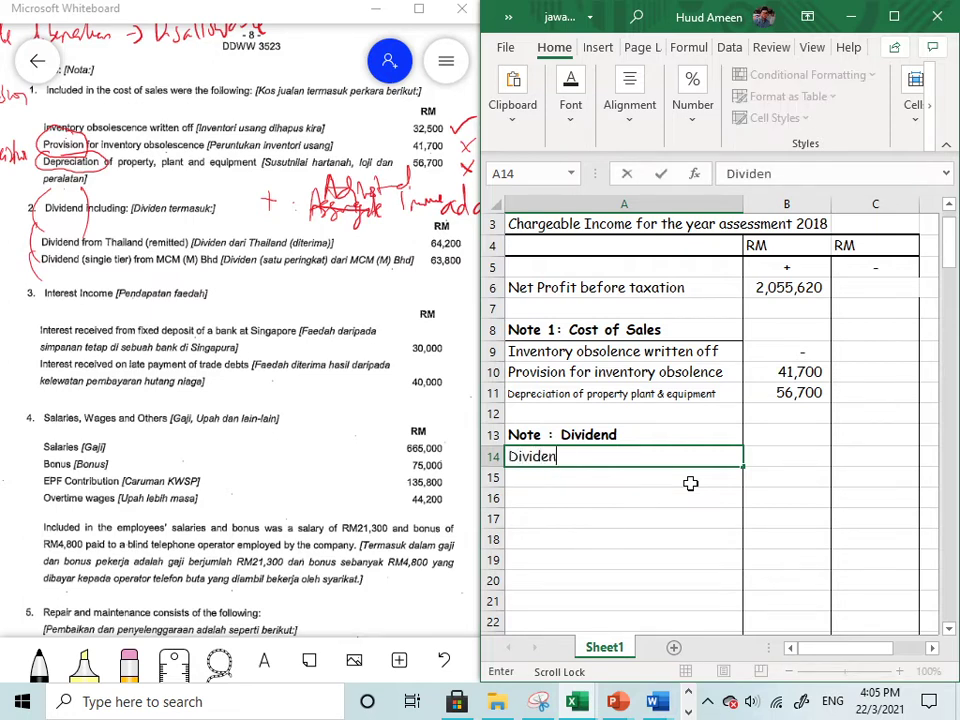
type("d from Ta")
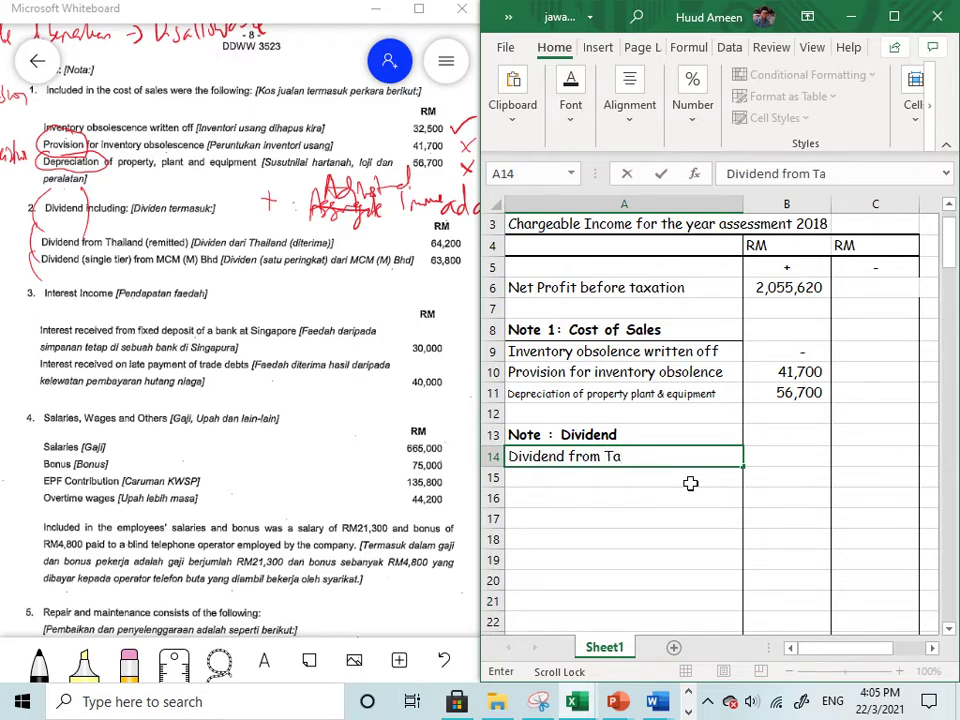
key("BackSpace")
type("hailand")
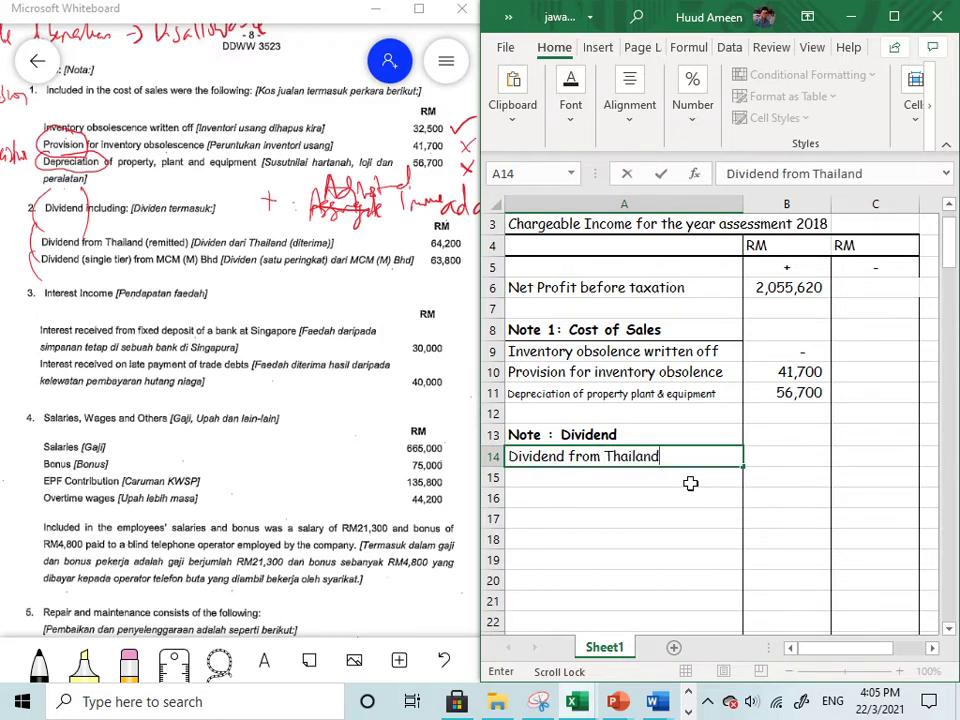
Enter the Thailand dividend amount of 64200 in the plus column, cell B14
left_click(770, 443)
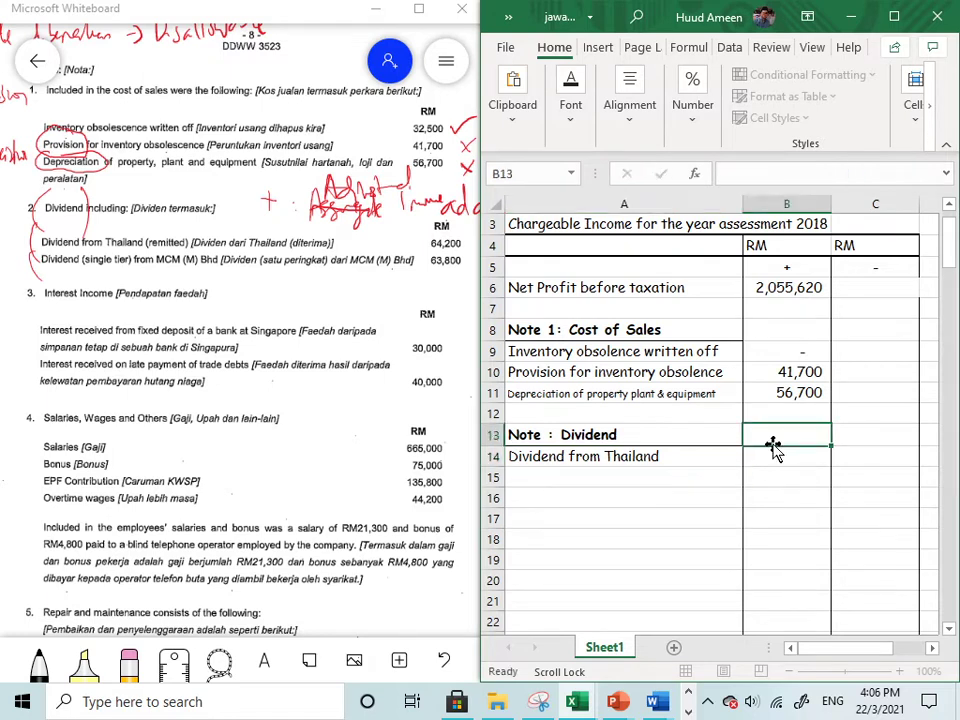
left_click(794, 458)
type("64200")
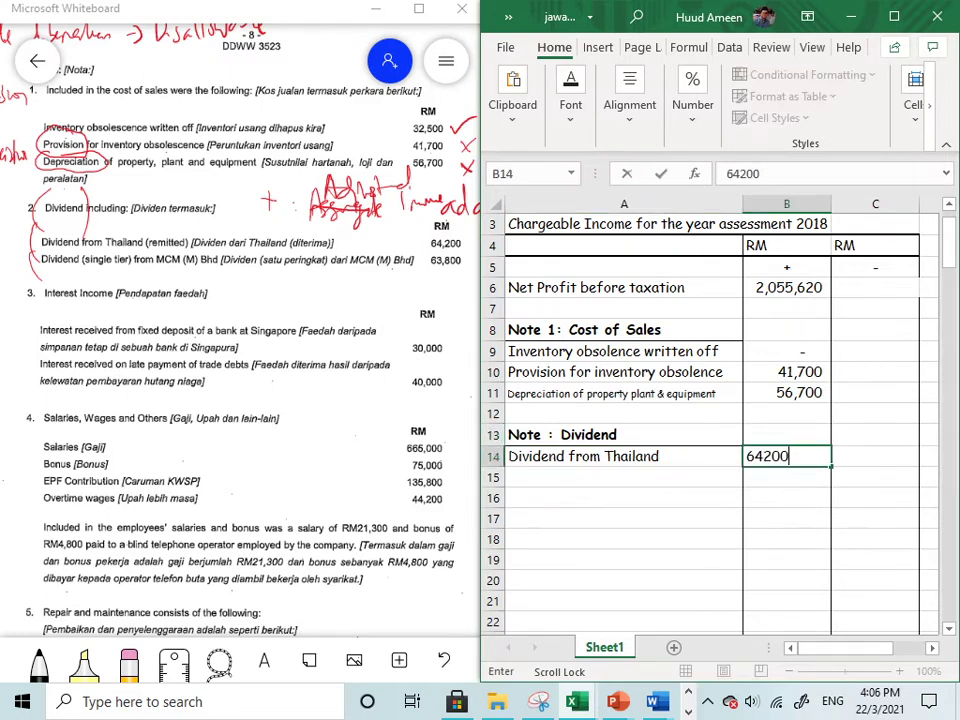
key("Return")
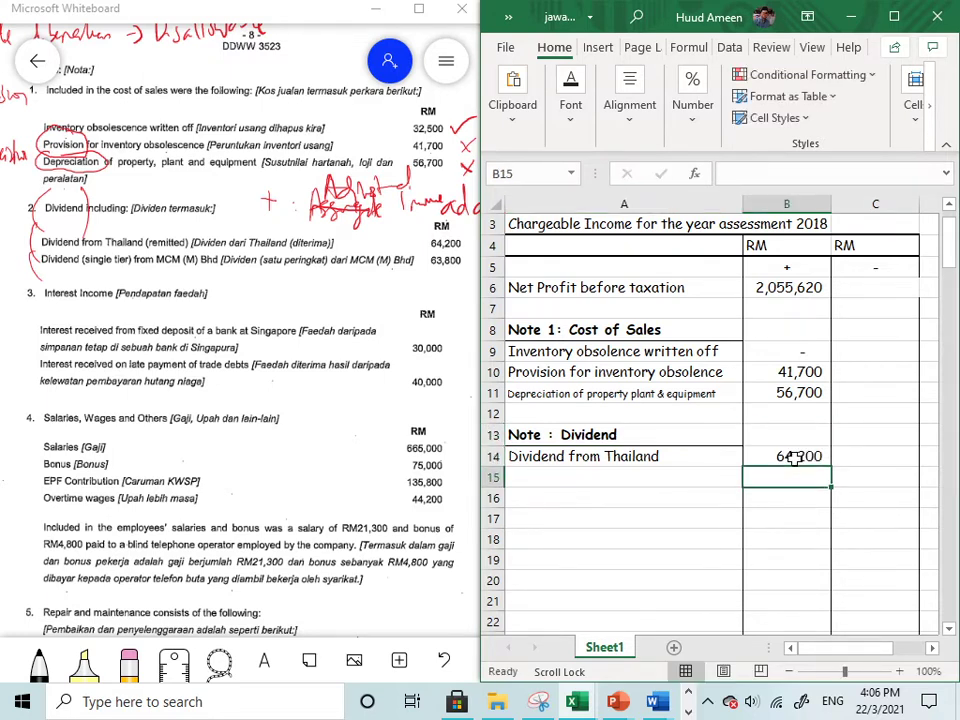
Enter the label "Dividend single Tier" in cell A15
left_click(569, 475)
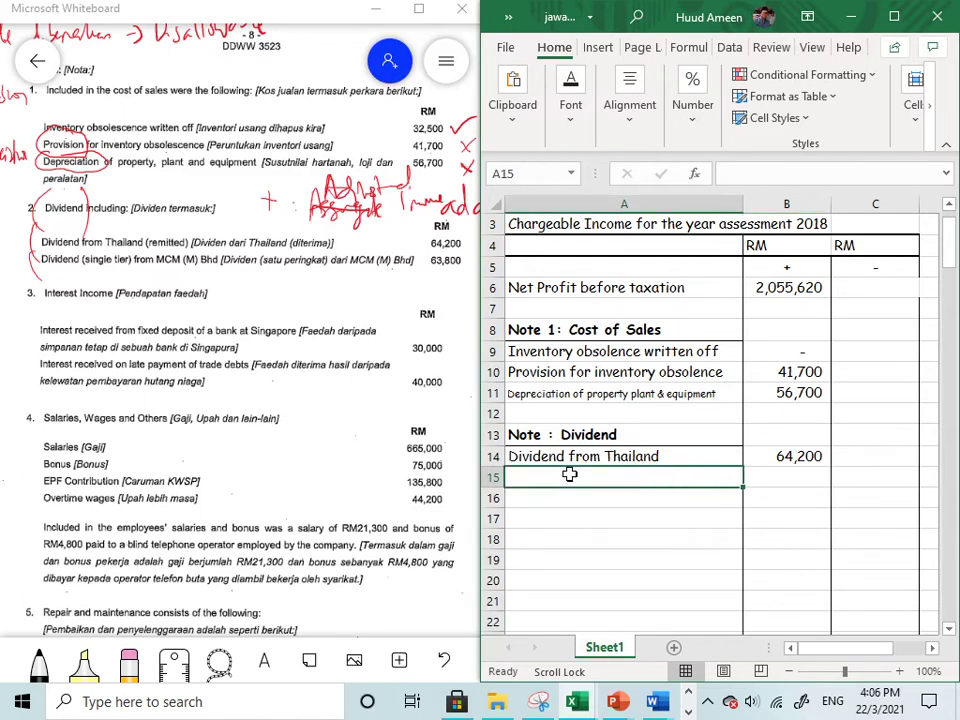
type("S")
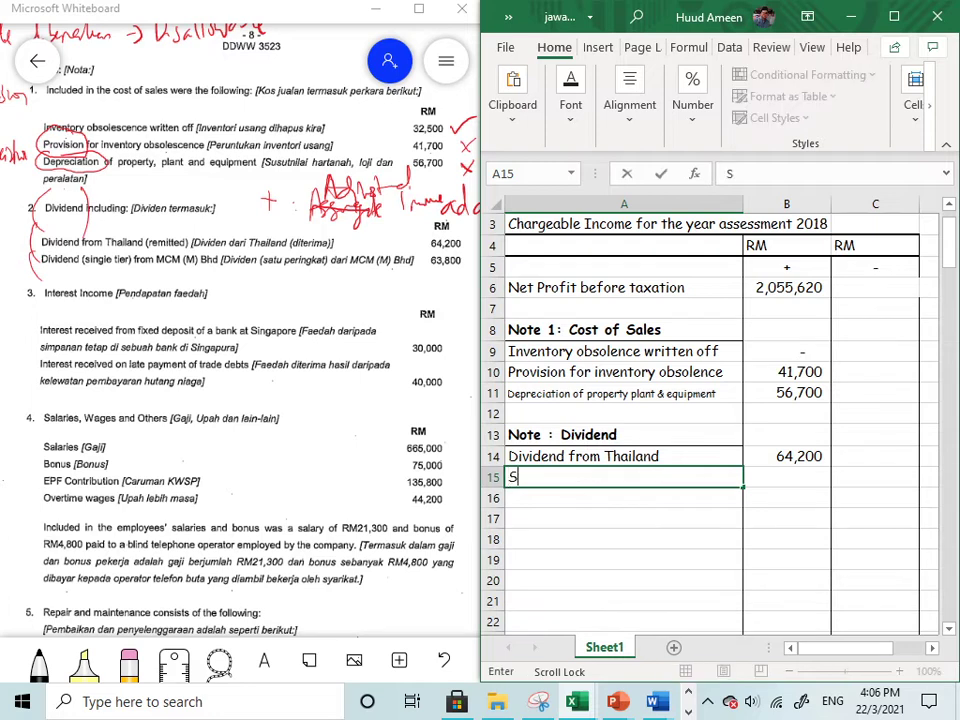
key("BackSpace")
type("Dividend from Thailandividend s")
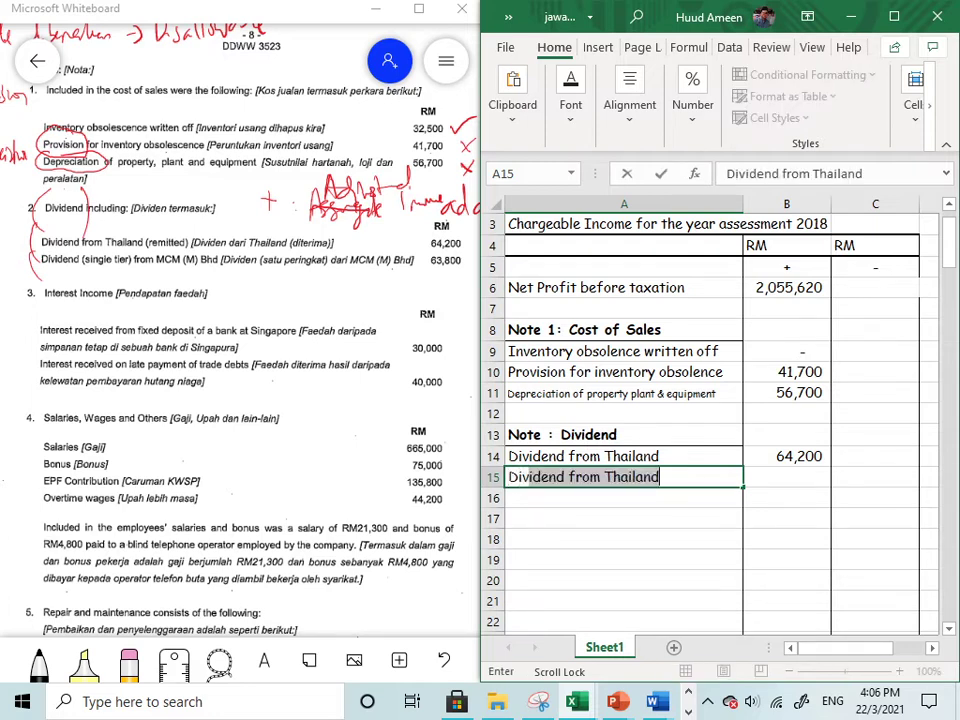
type("ing")
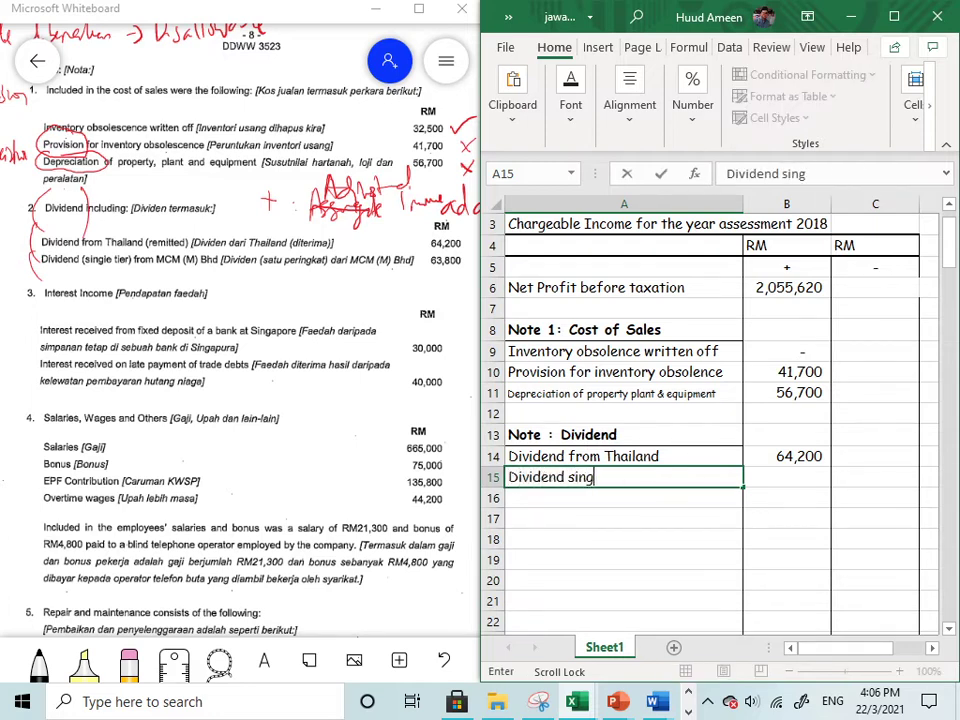
type("le Tier")
Enter the single-tier dividend amount of 63800 in the plus column, cell B15
left_click(788, 482)
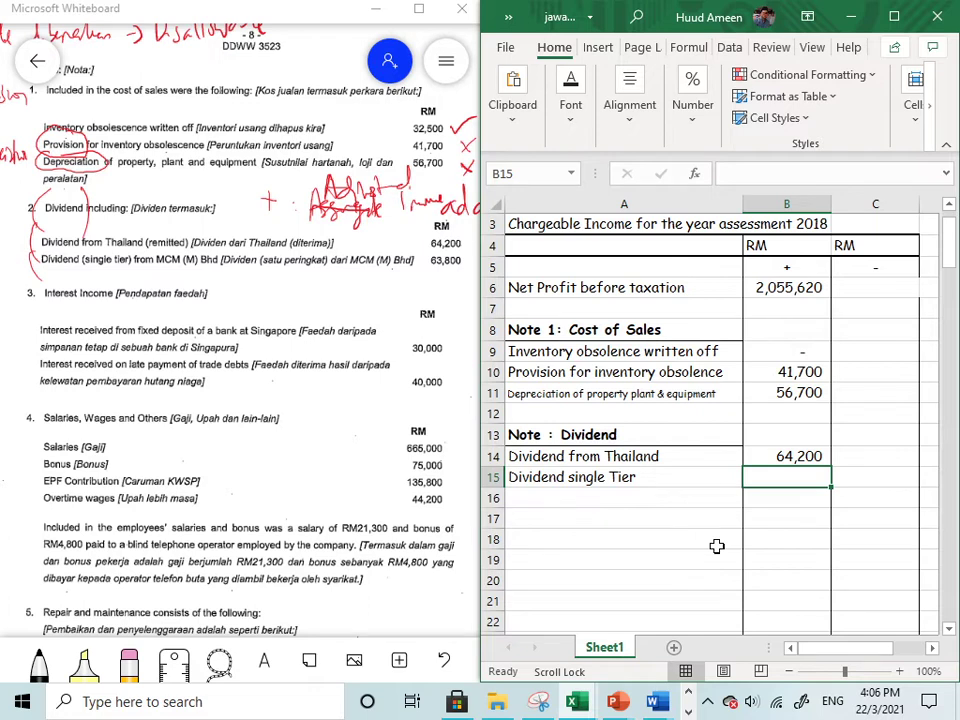
type("63800")
key("Return")
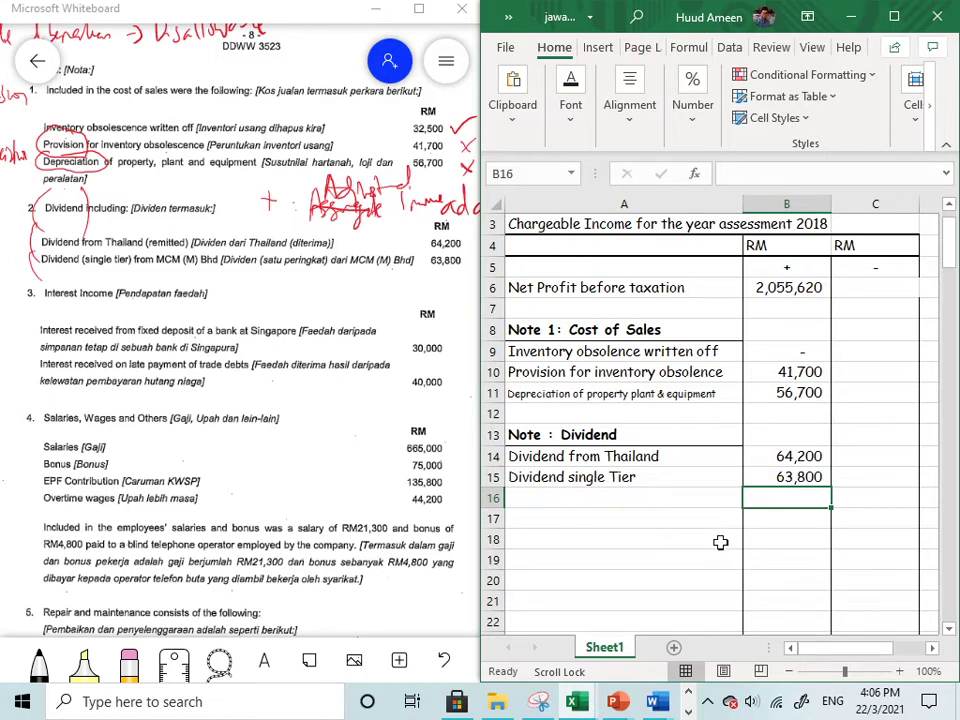
Clear both dividend amounts from cells B14 and B15
left_click(775, 459)
key("Delete")
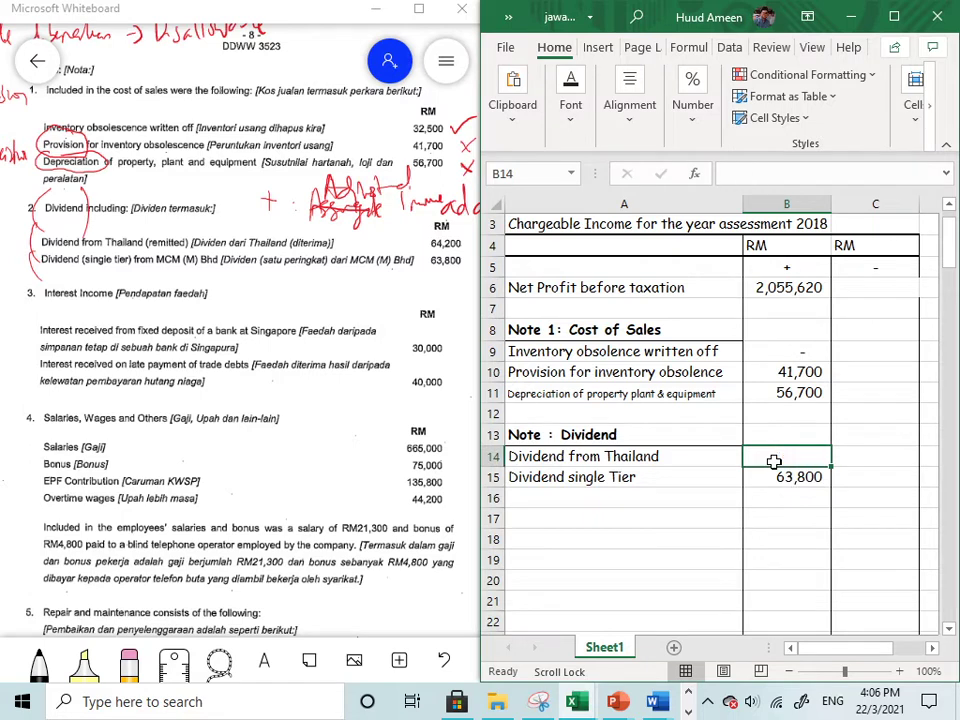
left_click(789, 480)
key("Delete")
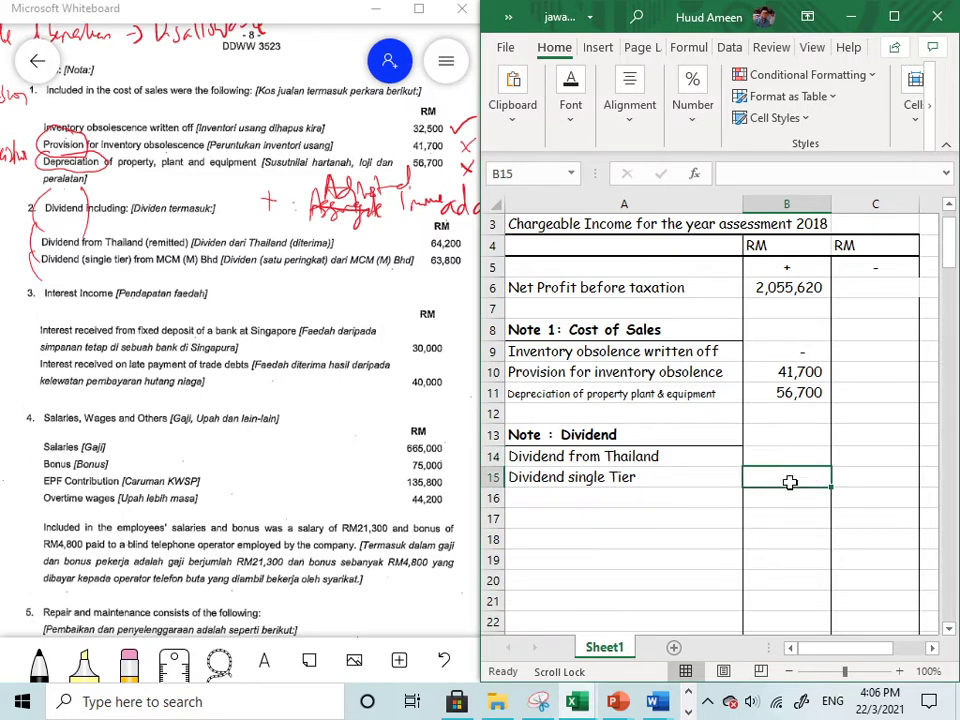
left_click(634, 540)
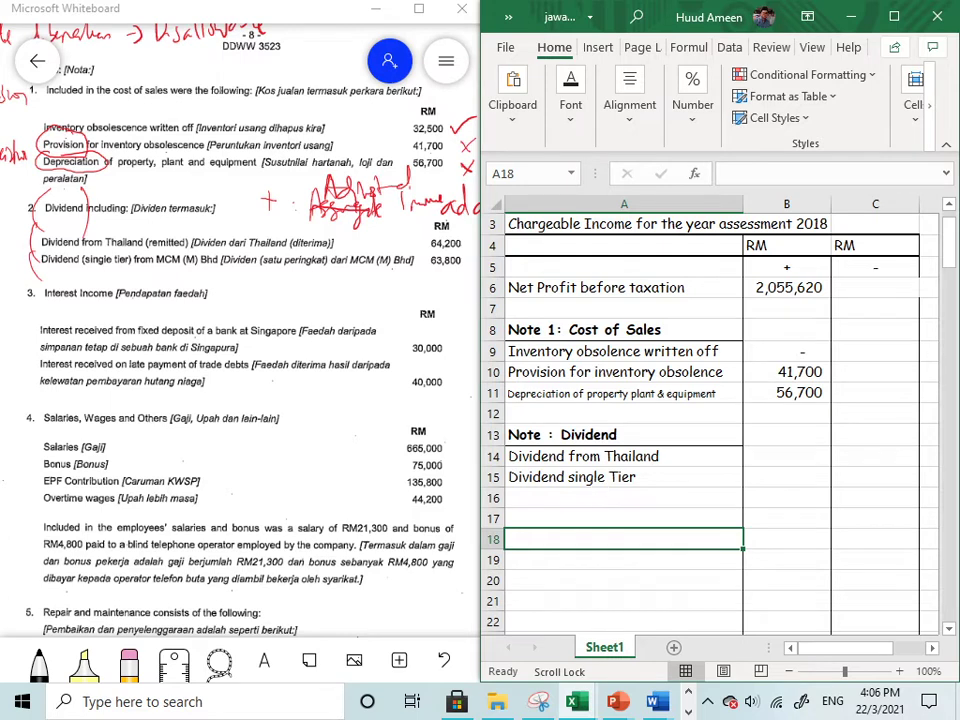
Switch to Microsoft Whiteboard and handwrite a circled "hasil" beside the note 2 plus sign, striking out "Income" in the adjacent annotation
key("alt+Tab")
mouse_move(196, 178)
left_mouse_down()
mouse_move(206, 200)
mouse_move(232, 192)
mouse_move(240, 200)
mouse_move(200, 165)
left_mouse_up()
left_click_drag(256, 184, 258, 198)
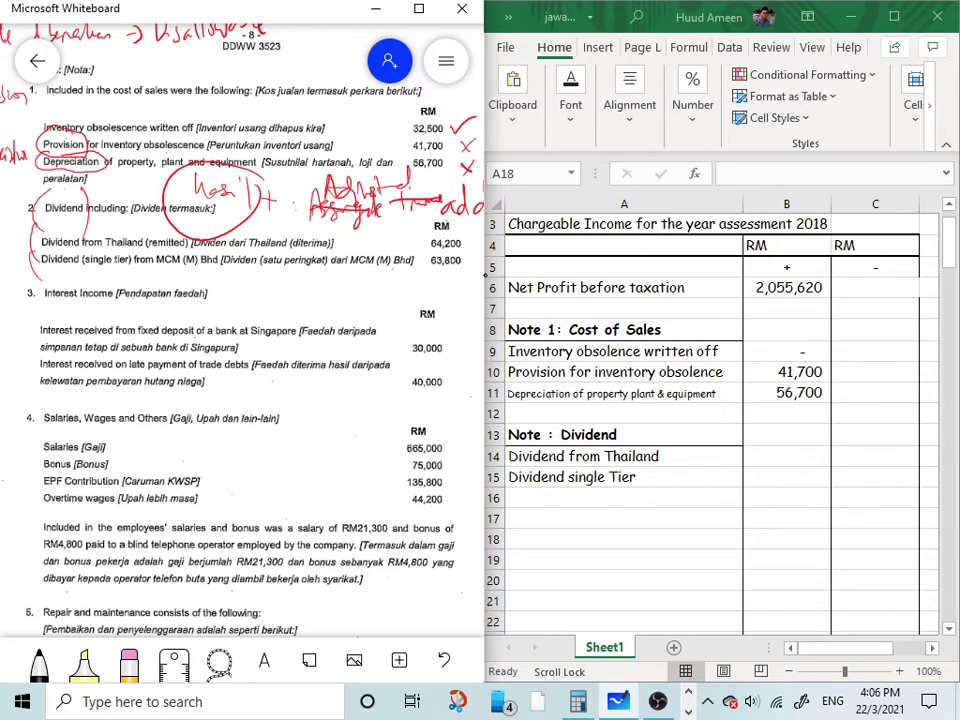
Switch to Excel and enter the dividend amounts in the minus column: 64200 in C14 and 63800 in C15
left_click(877, 461)
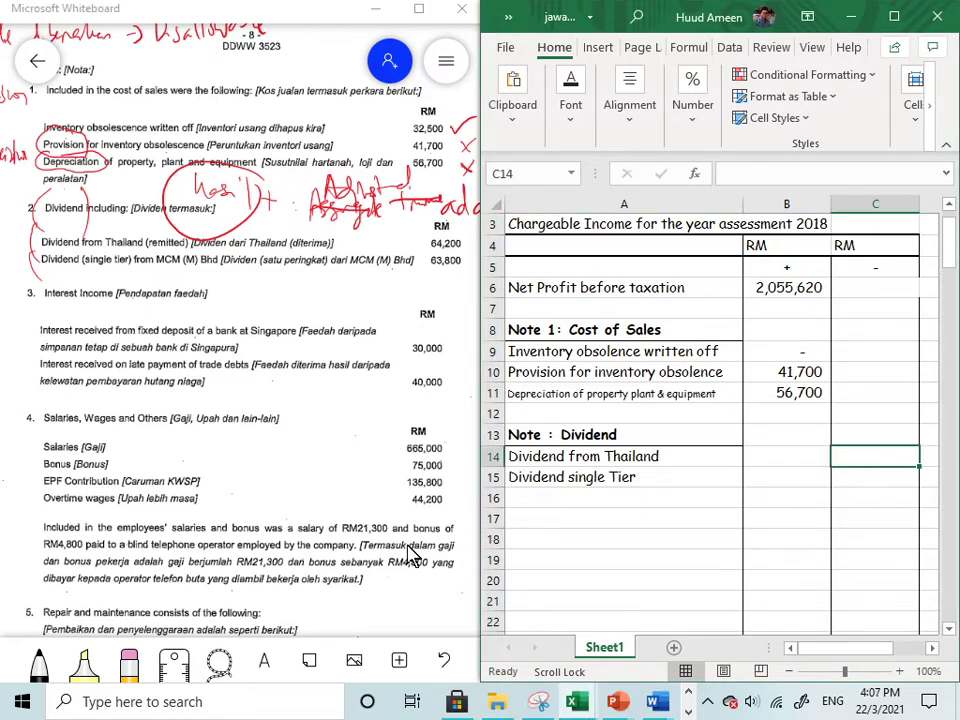
type("64200")
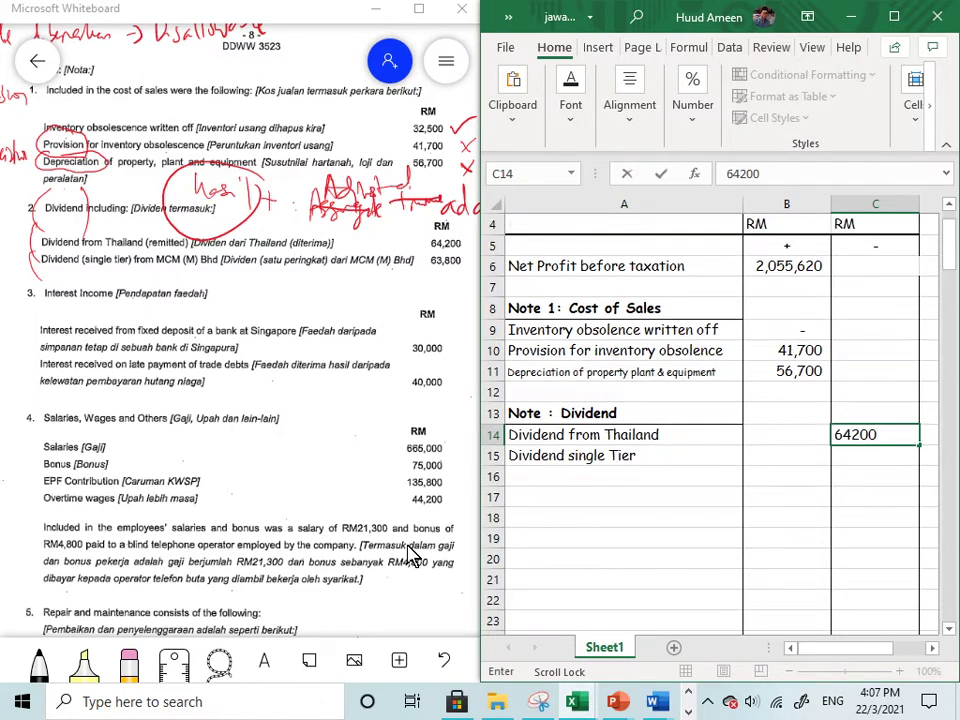
key("Return")
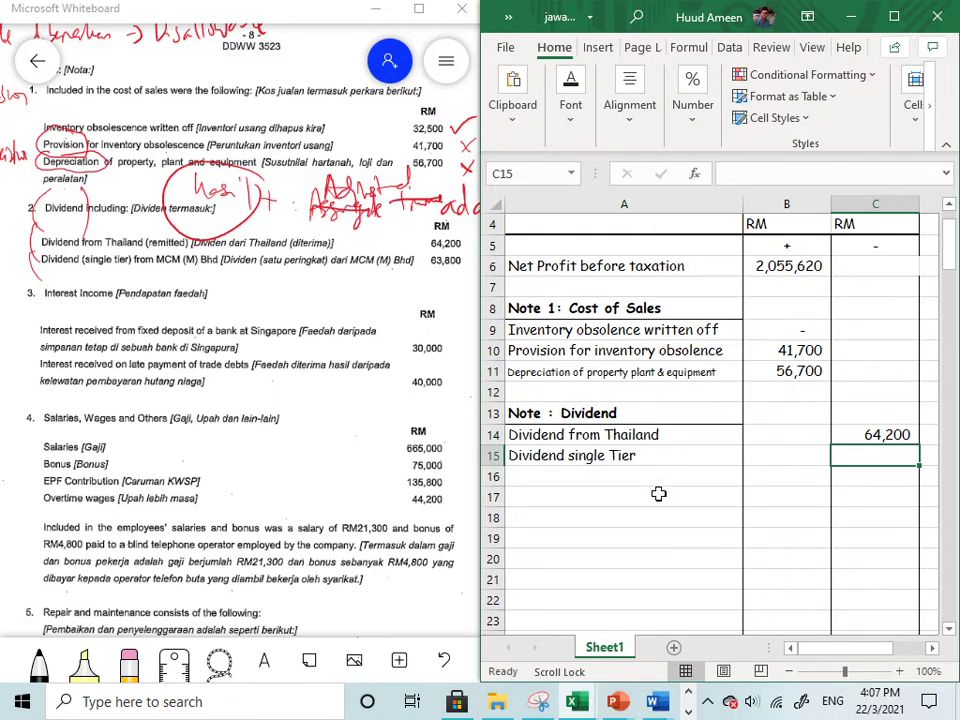
type("63,800")
key("Return")
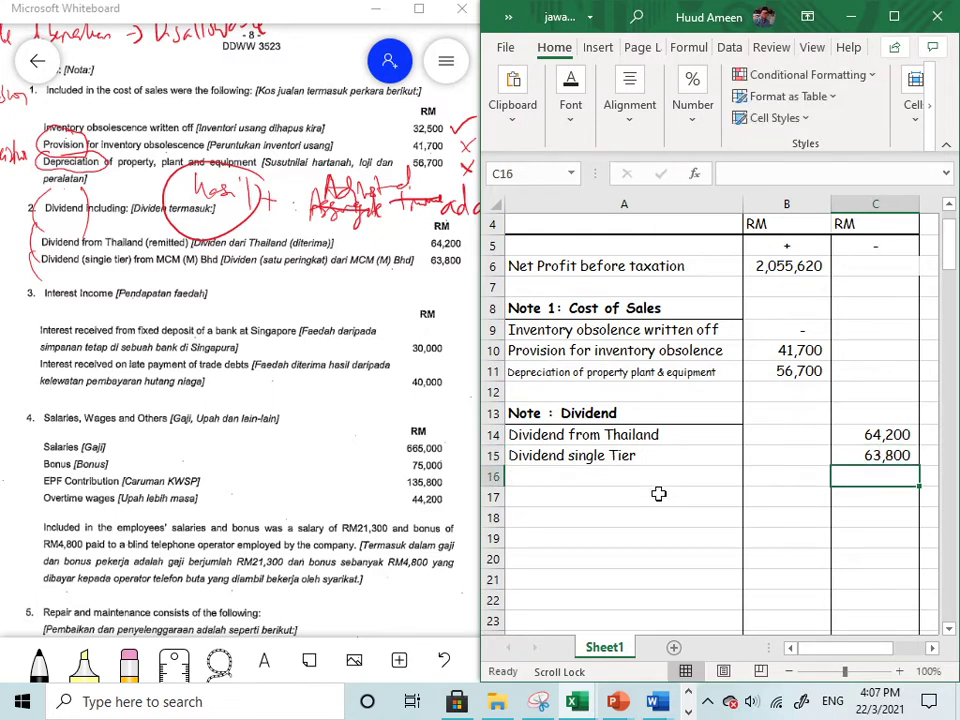
Try to make the Thailand dividend in C14 negative as -64200
double_click(874, 434)
type("-")
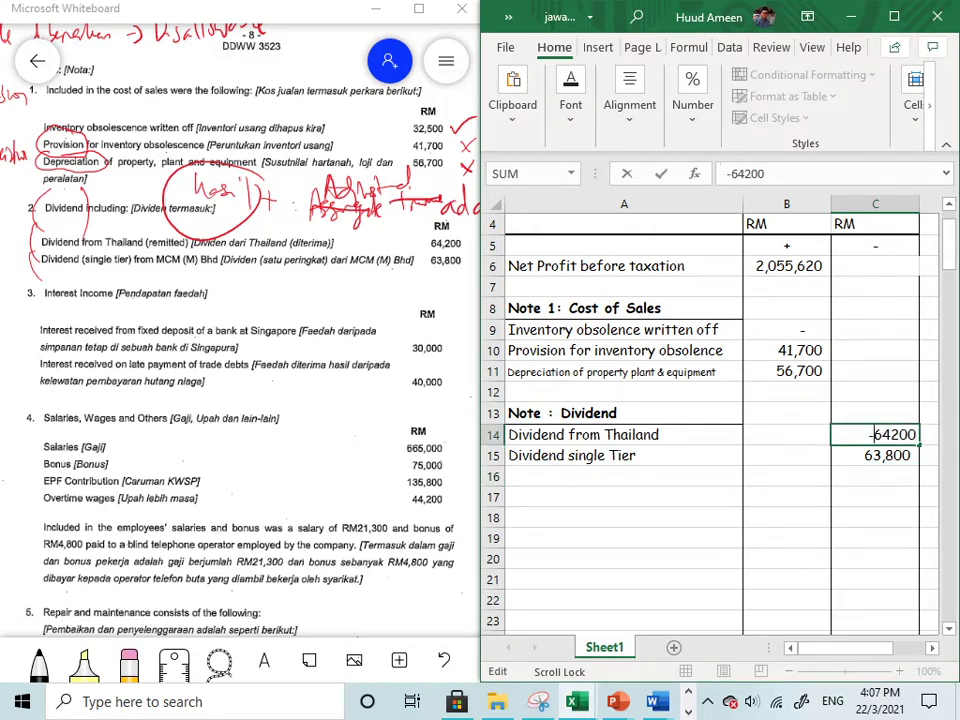
key("Return")
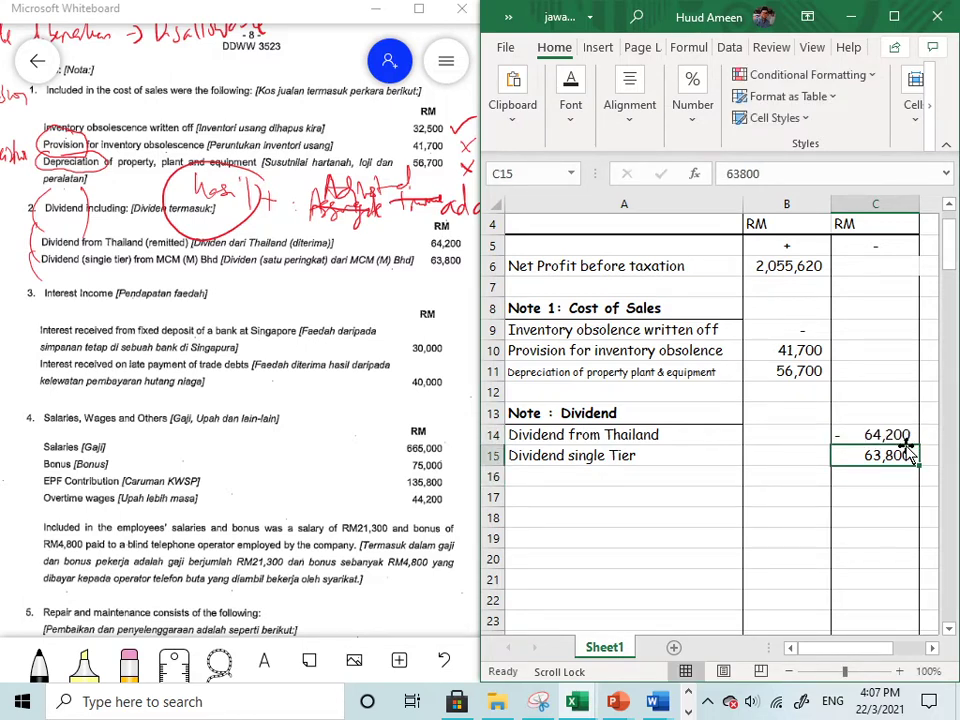
Undo the negative sign edit in C14 and restore the side-by-side layout of Excel and Microsoft Whiteboard
left_click(890, 16)
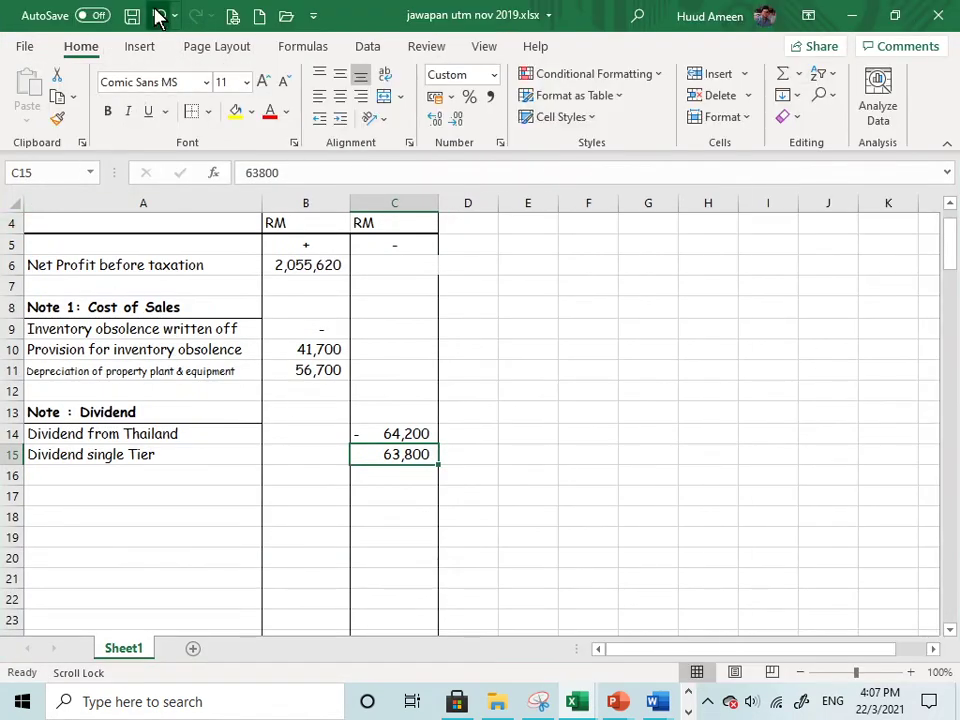
left_click(157, 16)
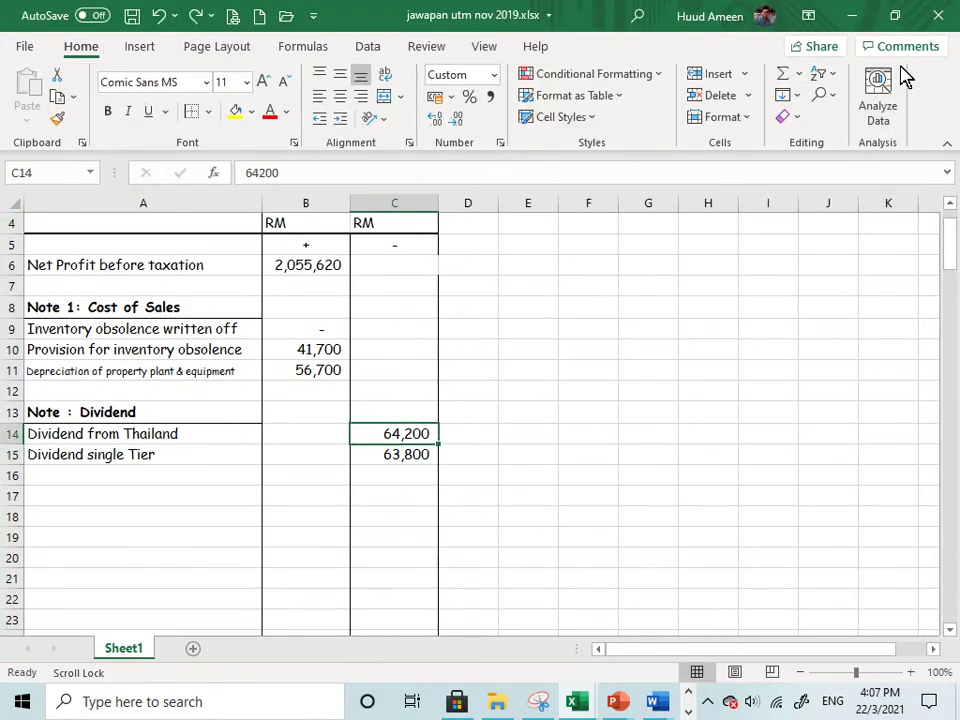
key("super+Right")
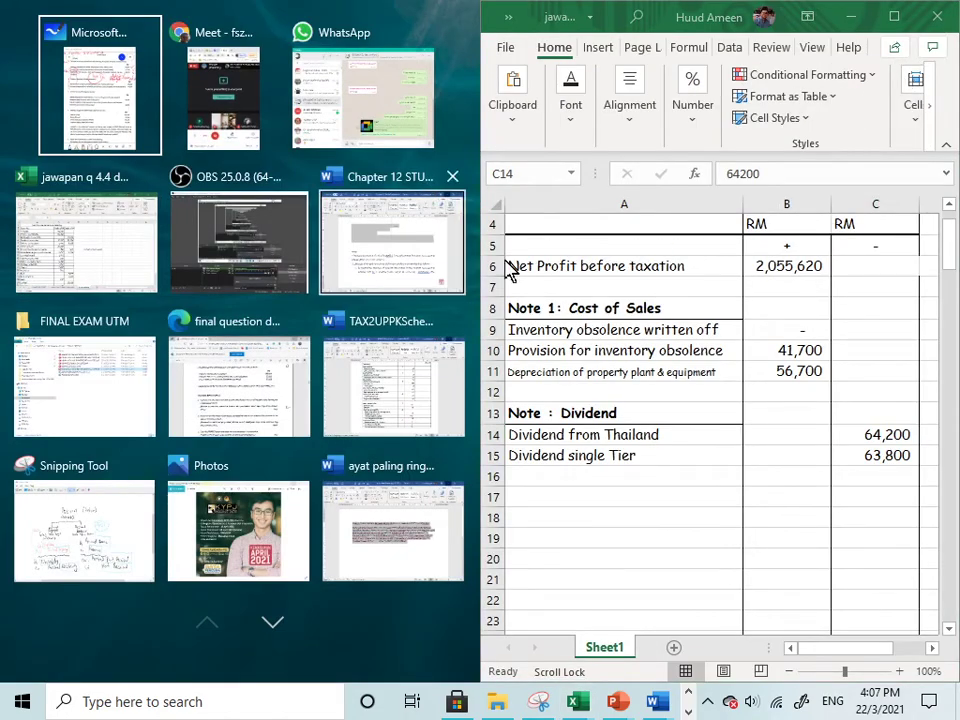
left_click(99, 94)
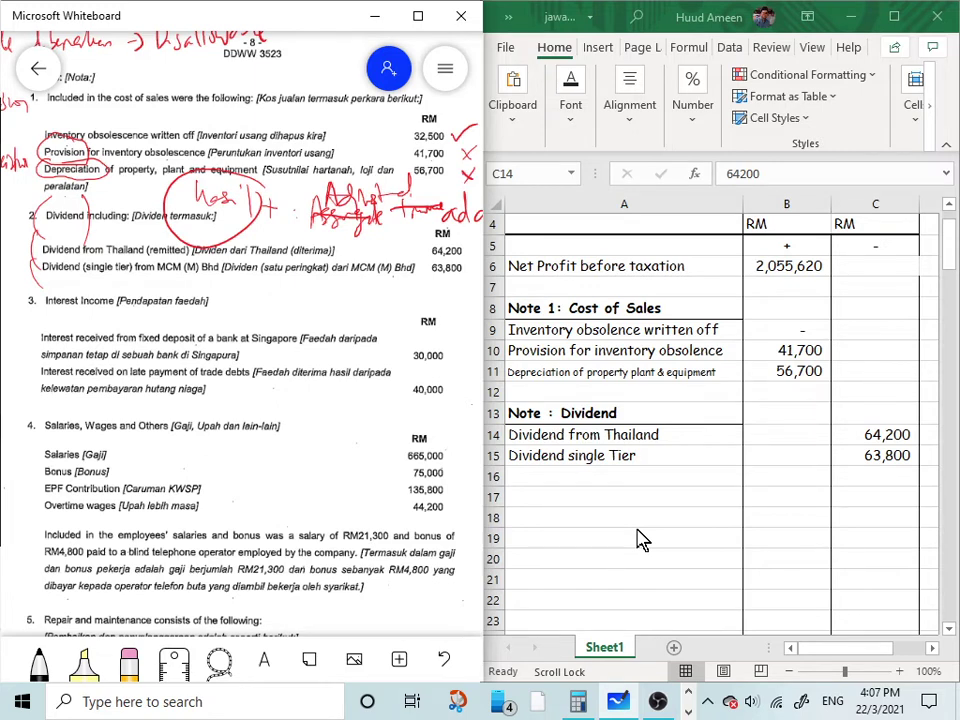
Add the missing note number to the heading in A13 so it reads "Note 2 : Dividend"
key("F2")
left_click(550, 411)
double_click(547, 412)
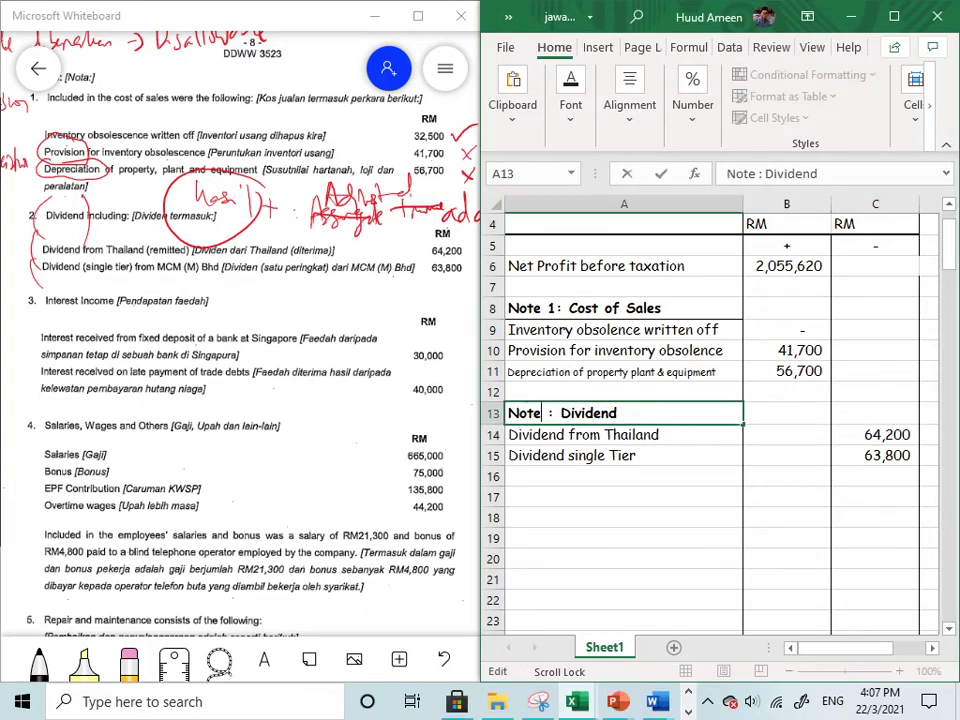
type("2")
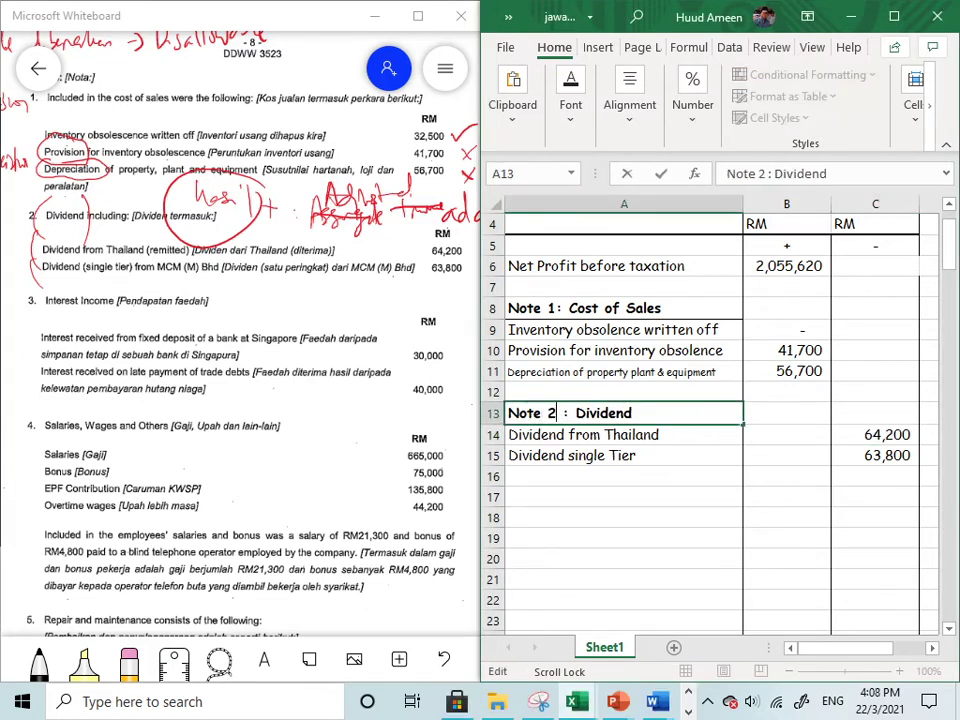
key("Return")
Enter the heading "Note 3 : Interest Income" in cell A17
left_click(555, 497)
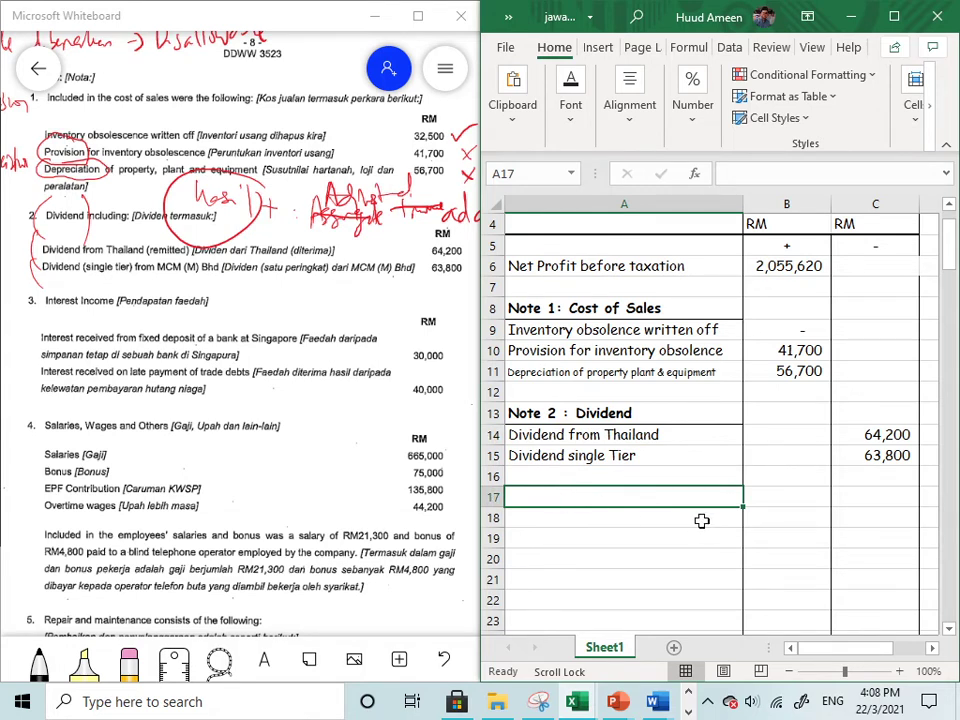
type("Note 3")
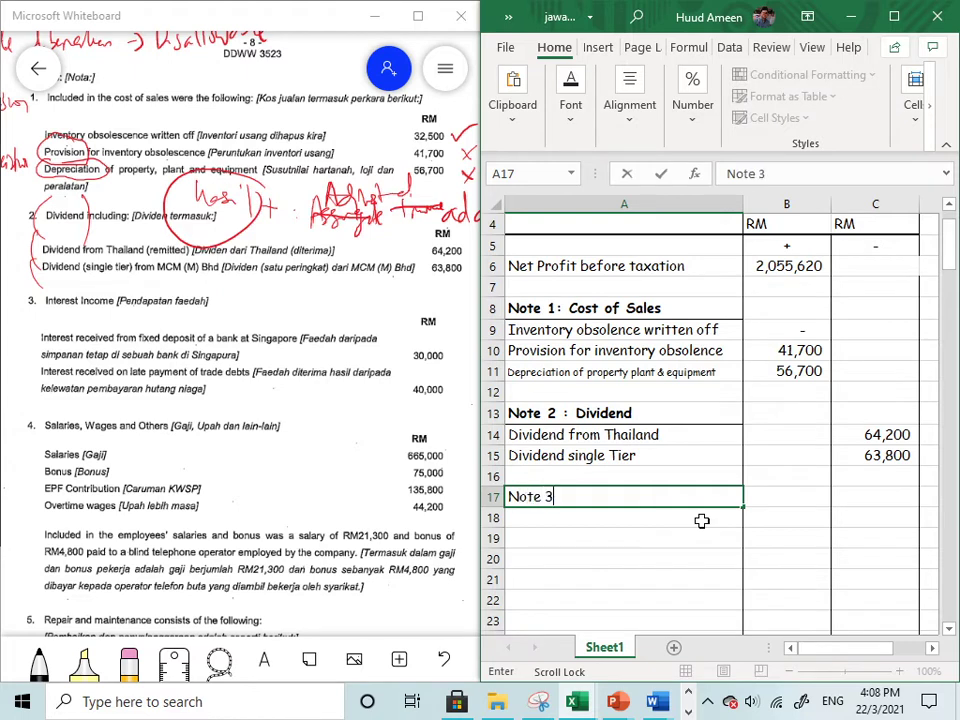
type(" : Interee")
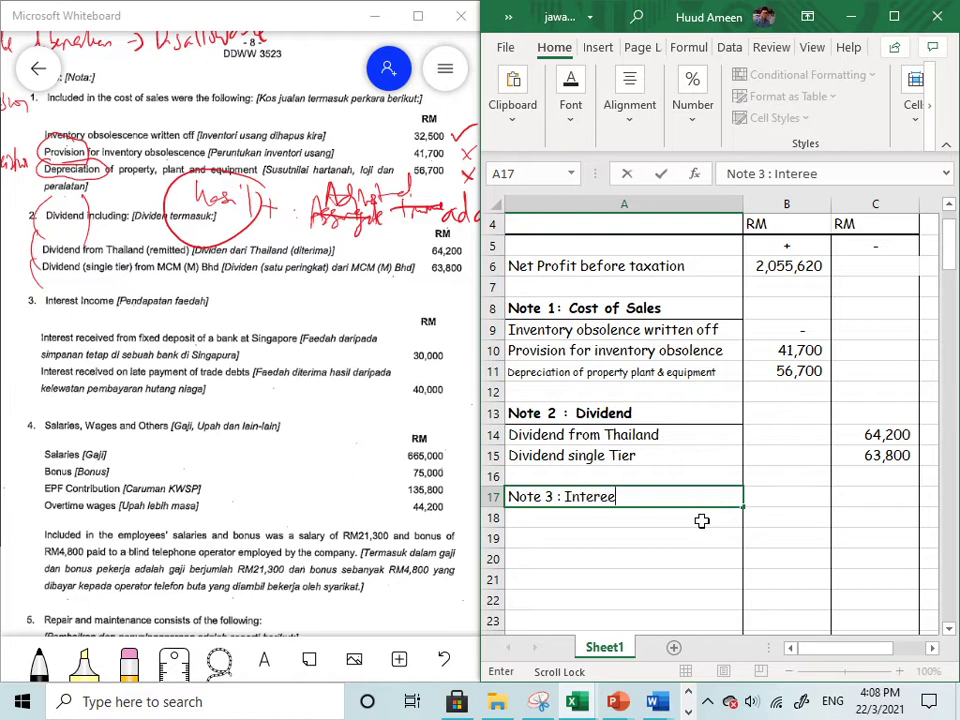
key("BackSpace")
type("st Income")
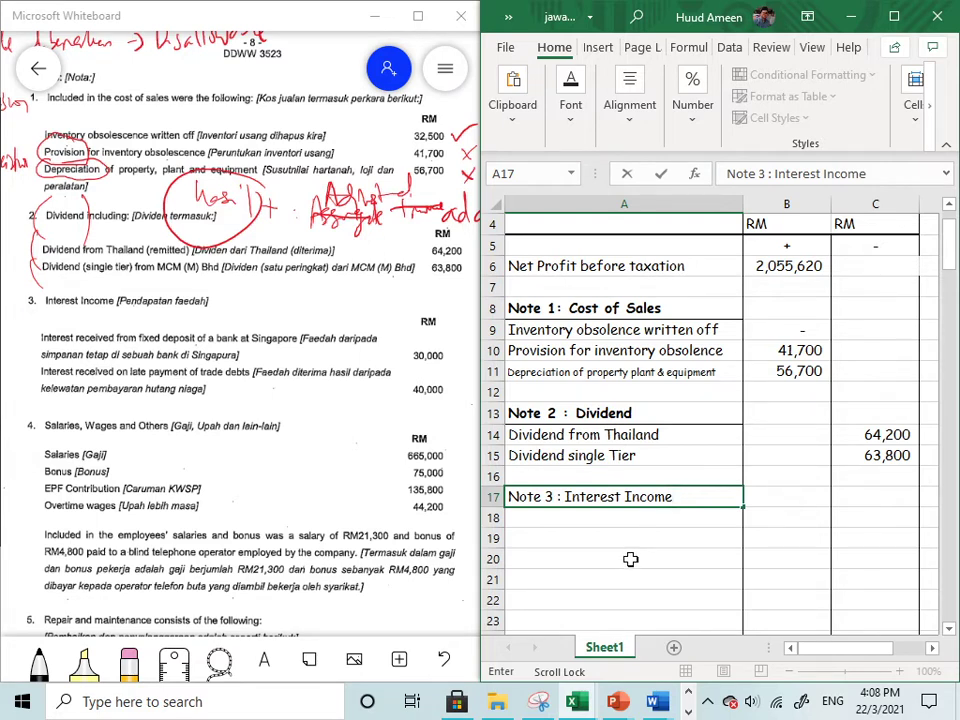
left_click(628, 556)
Make the "Note 3 : Interest Income" heading in A17 bold and give the cell a bottom border
left_click(603, 497)
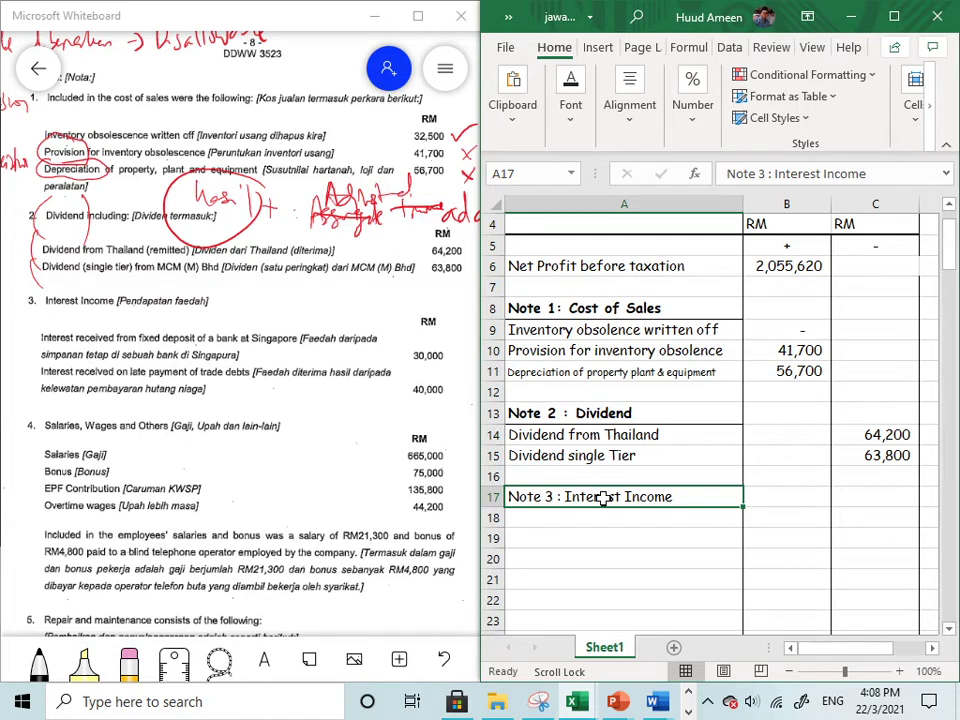
right_click(603, 497)
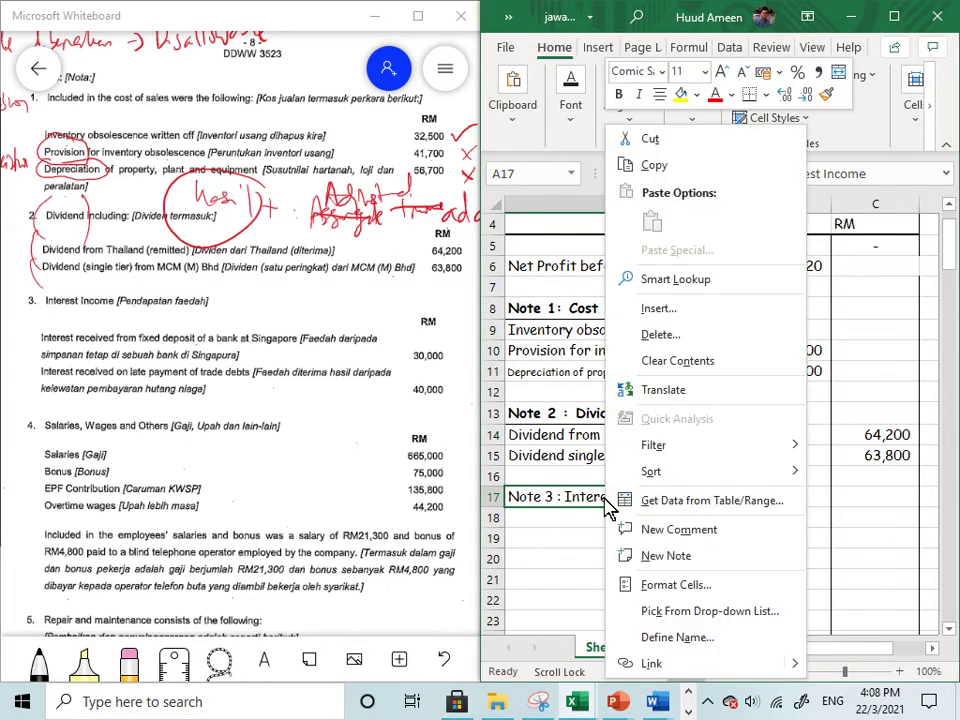
left_click(583, 499)
right_click(583, 499)
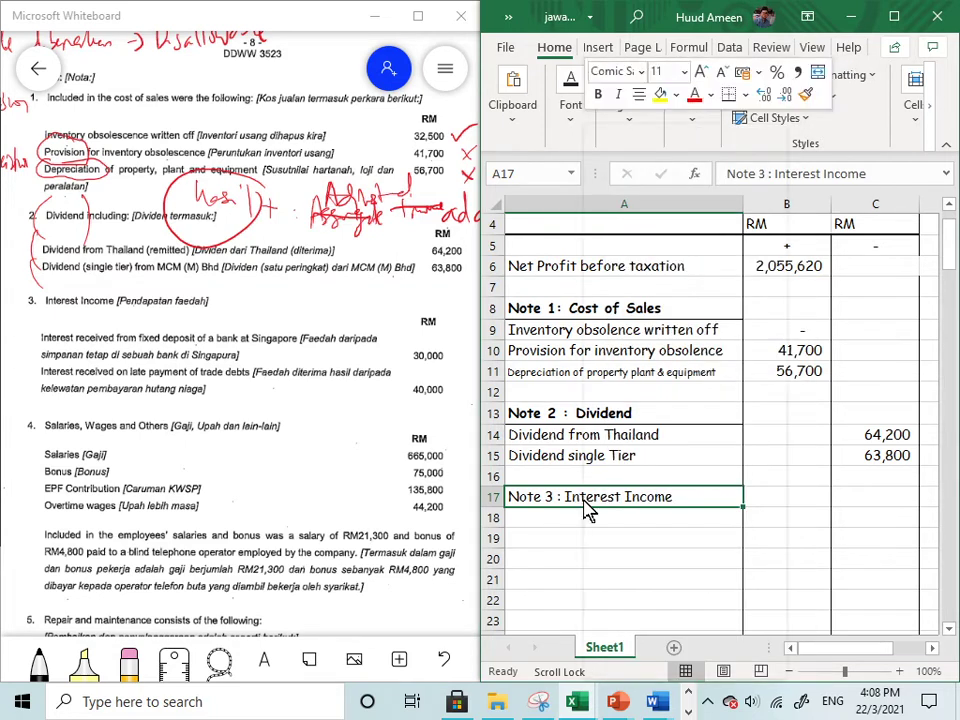
left_click(553, 500)
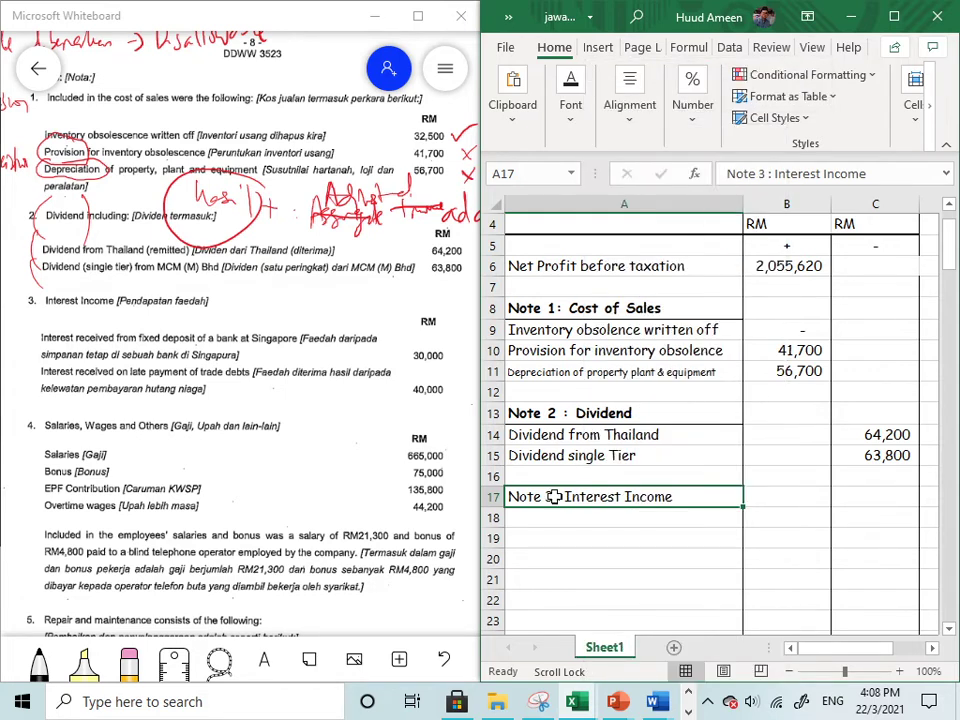
right_click(556, 505)
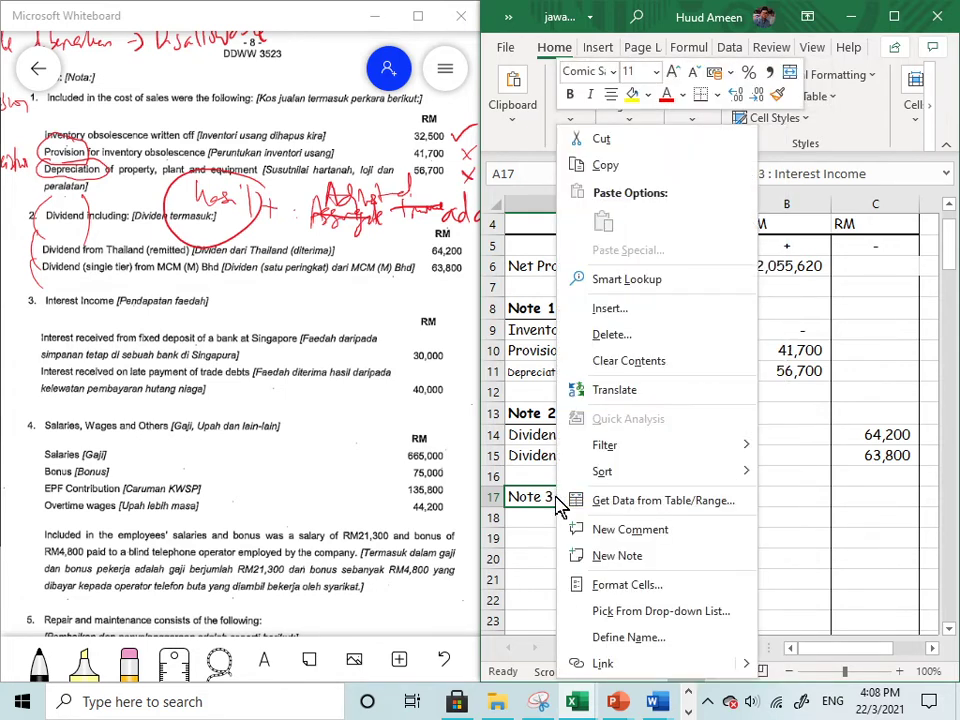
left_click(588, 117)
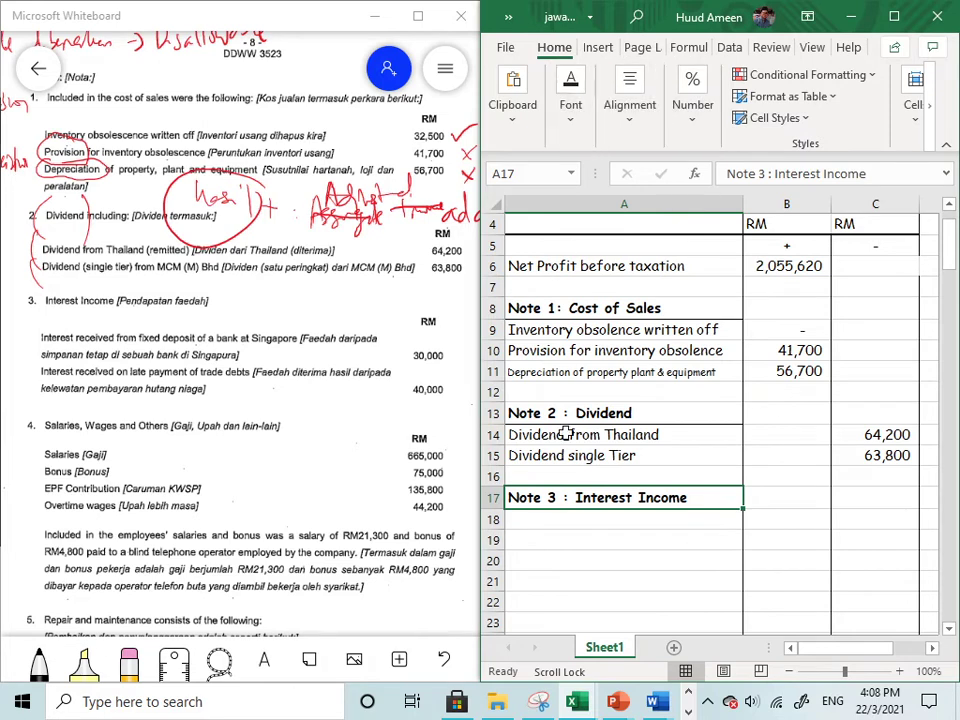
right_click(549, 510)
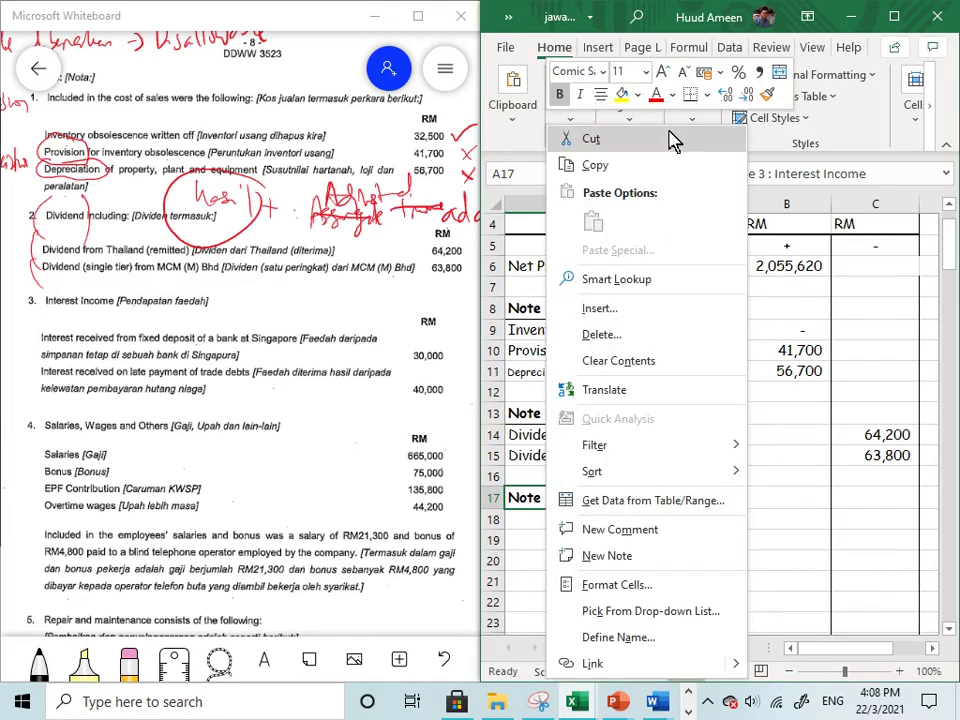
left_click(694, 94)
left_click(549, 520)
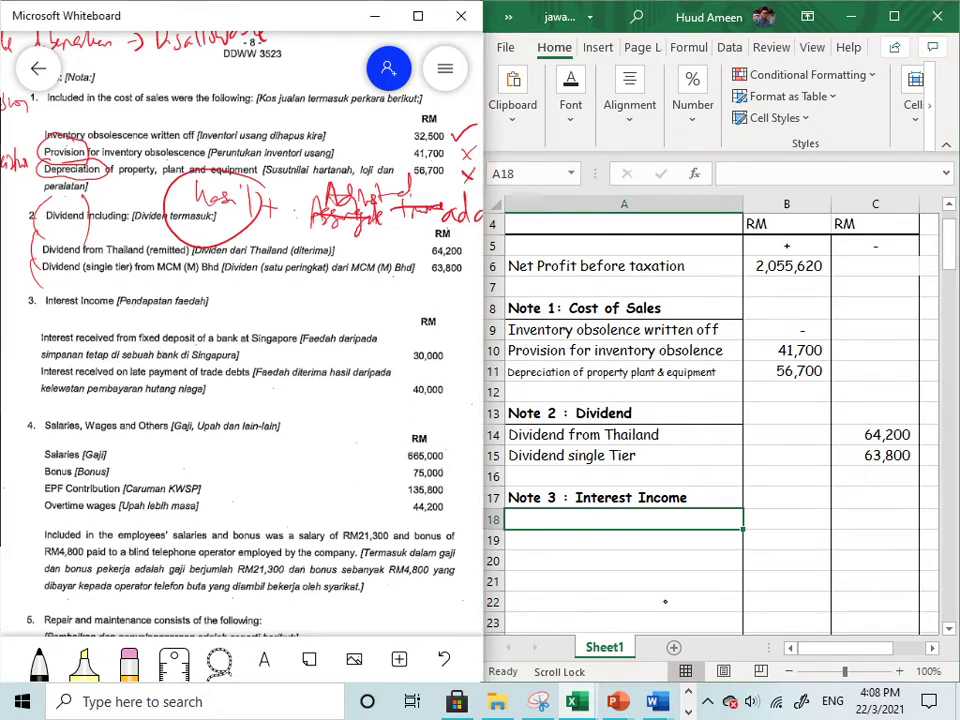
On the whiteboard's Note 3, circle "late payment", write "Adjusted Income" beside the heading, tick the 40,000 and cross the 30,000
mouse_move(158, 350)
left_mouse_down()
mouse_move(118, 376)
mouse_move(190, 378)
mouse_move(130, 392)
left_mouse_up()
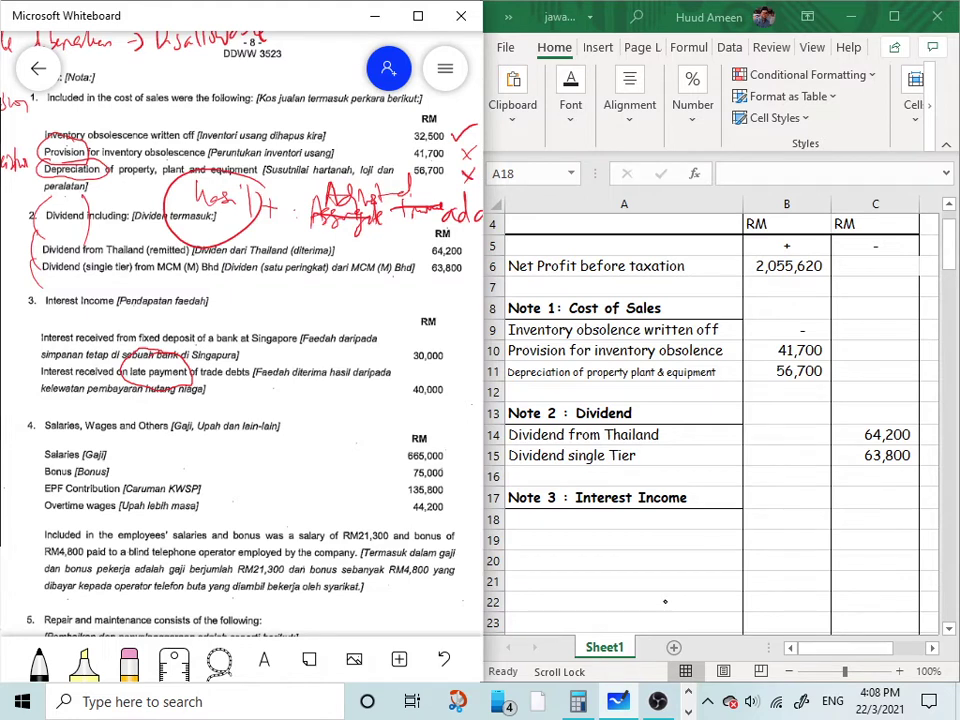
mouse_move(316, 310)
left_mouse_down()
mouse_move(324, 283)
mouse_move(348, 312)
mouse_move(383, 285)
mouse_move(402, 305)
mouse_move(432, 300)
left_mouse_up()
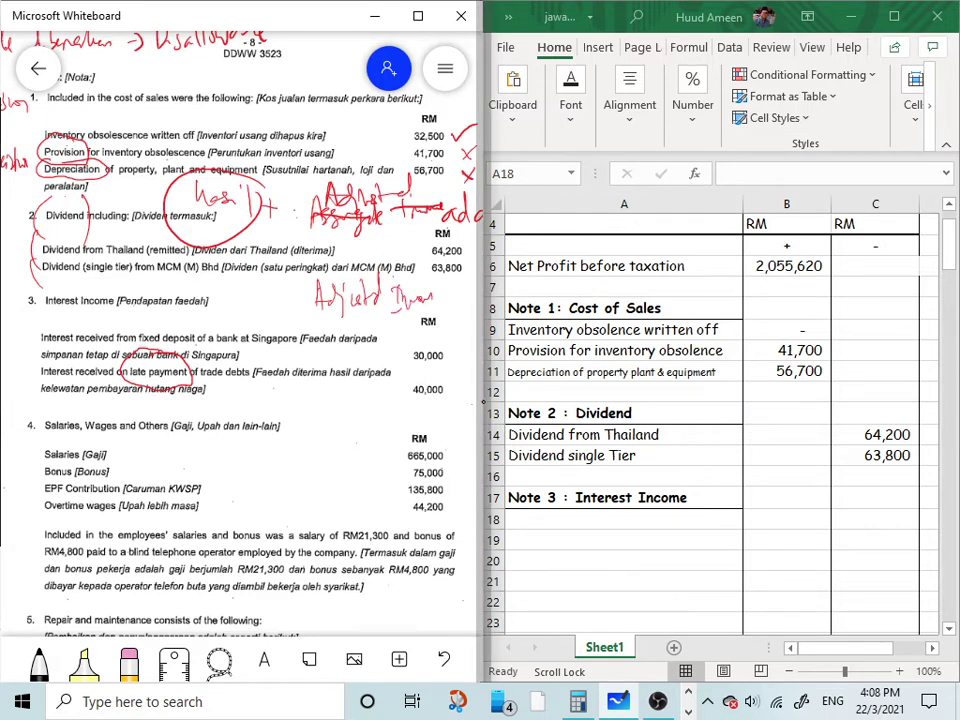
mouse_move(455, 396)
left_mouse_down()
mouse_move(472, 379)
mouse_move(461, 367)
left_mouse_up()
left_click_drag(461, 350, 450, 366)
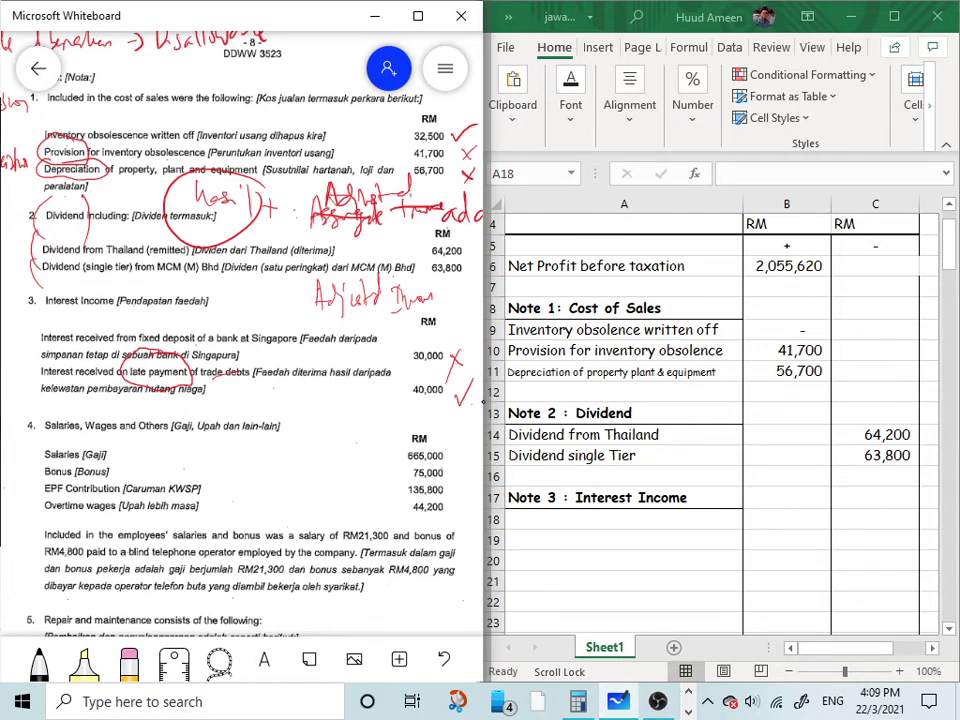
Enter the label "Interest received from fixed deposit" in cell A18 of the Excel sheet
left_click(621, 519)
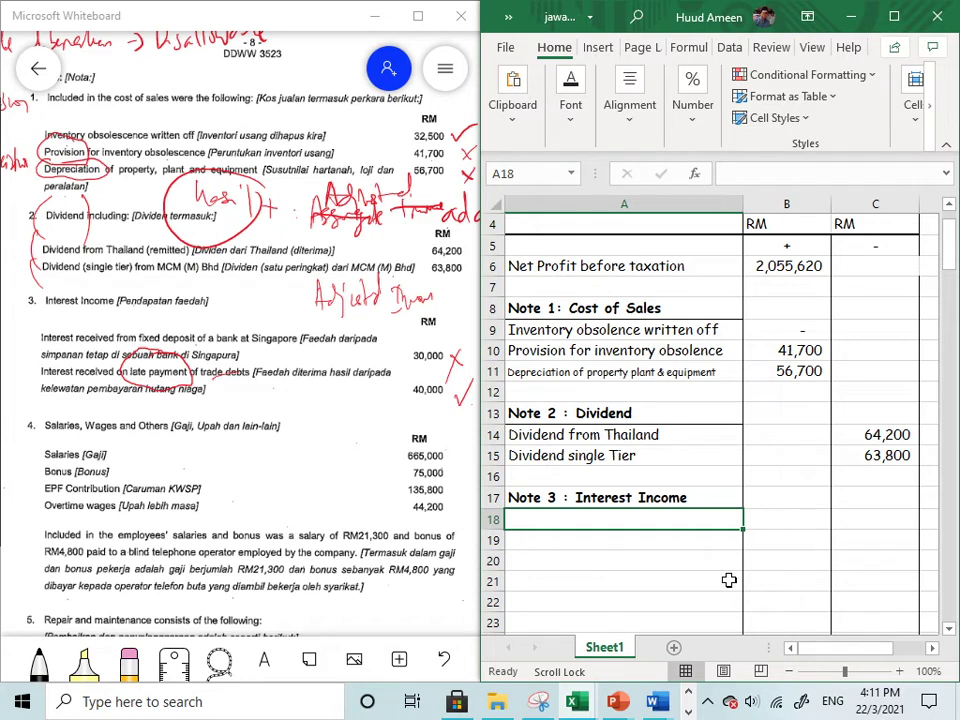
type("Intere")
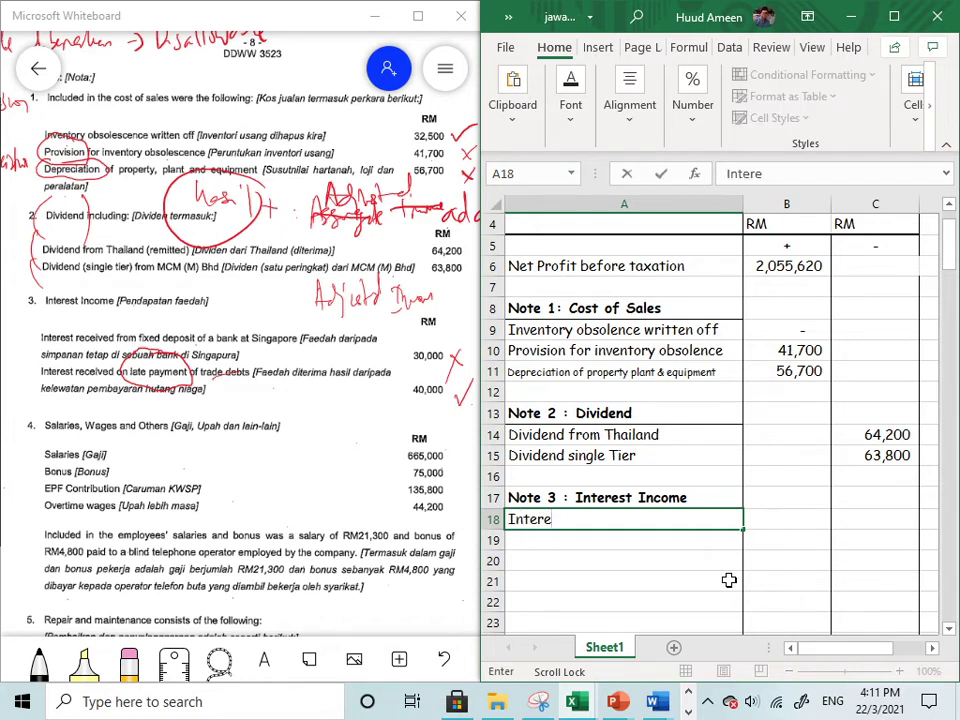
type("st received fro")
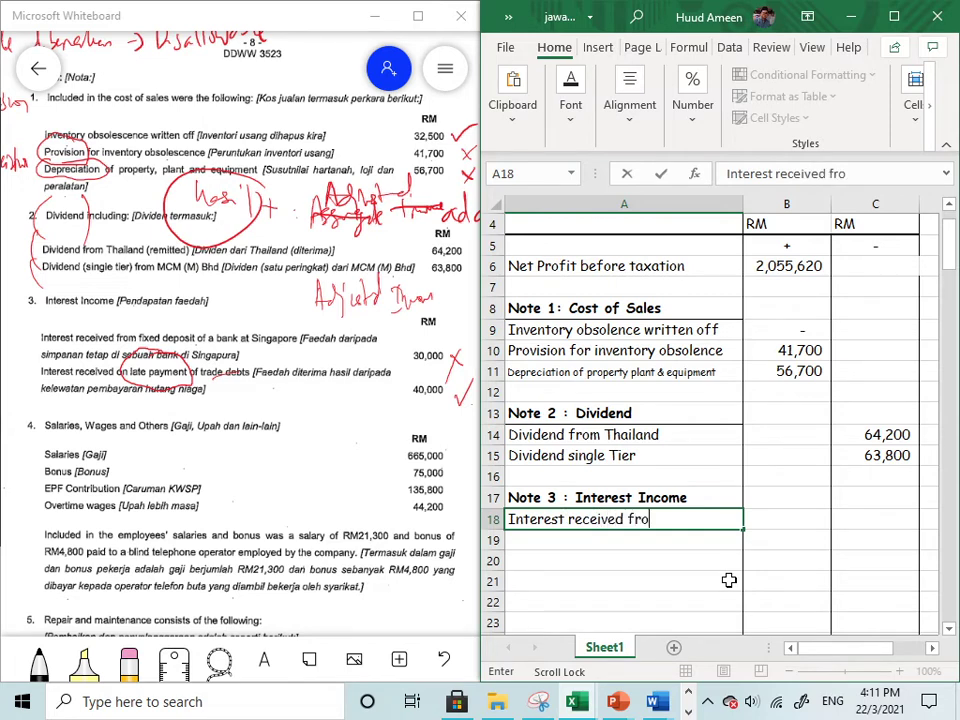
type("m fixed deposi")
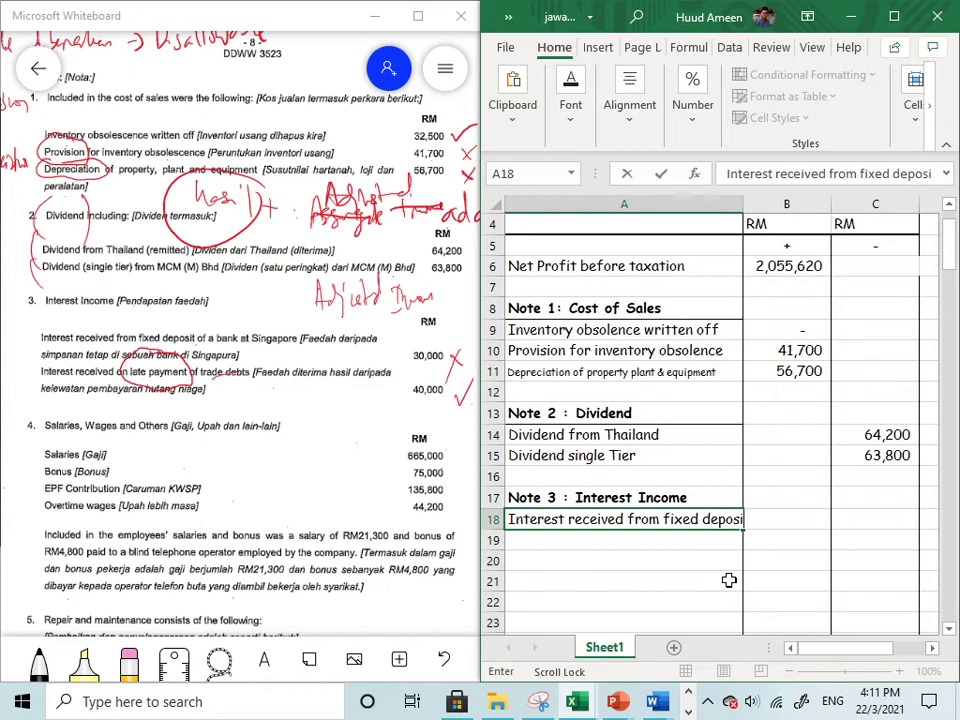
type("t")
key("Return")
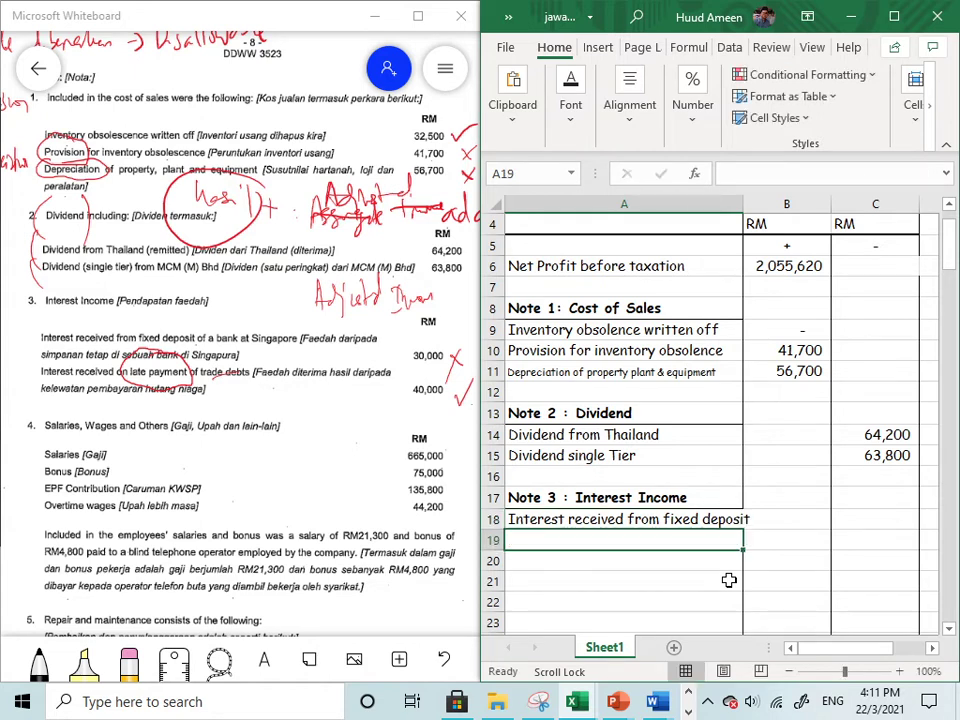
Reduce the font size of the fixed deposit label in A18 to 9
left_click(660, 521)
right_click(660, 523)
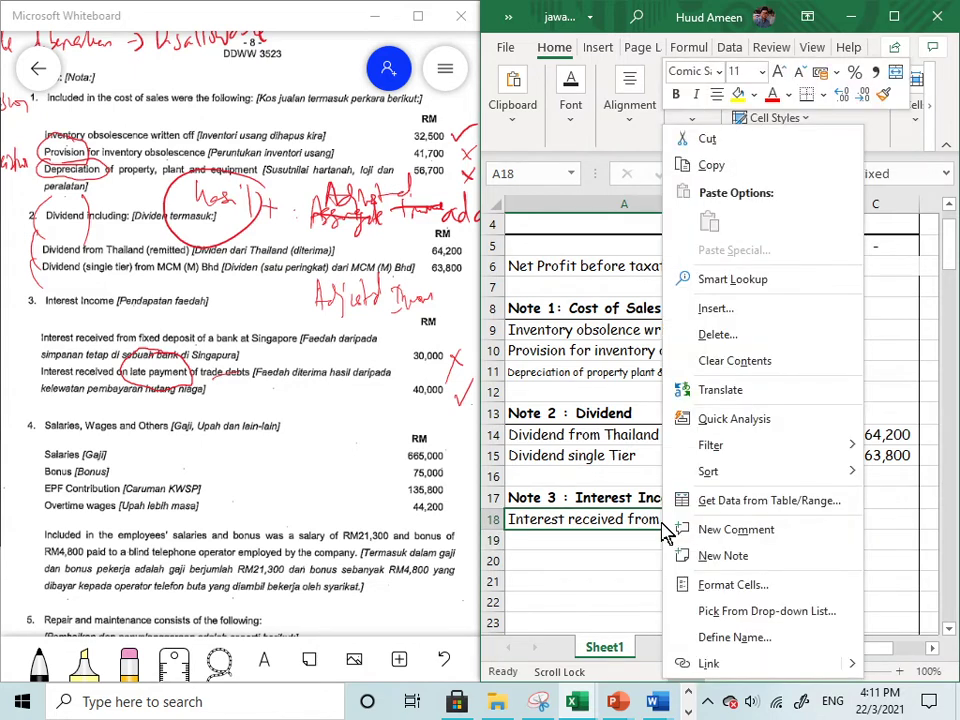
left_click(762, 74)
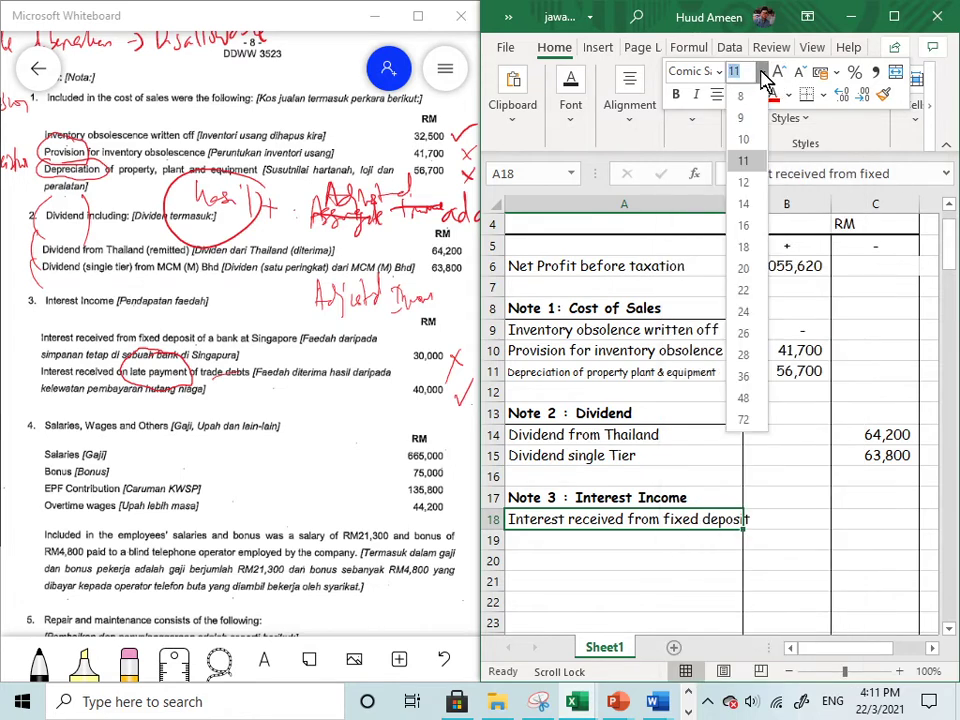
left_click(743, 118)
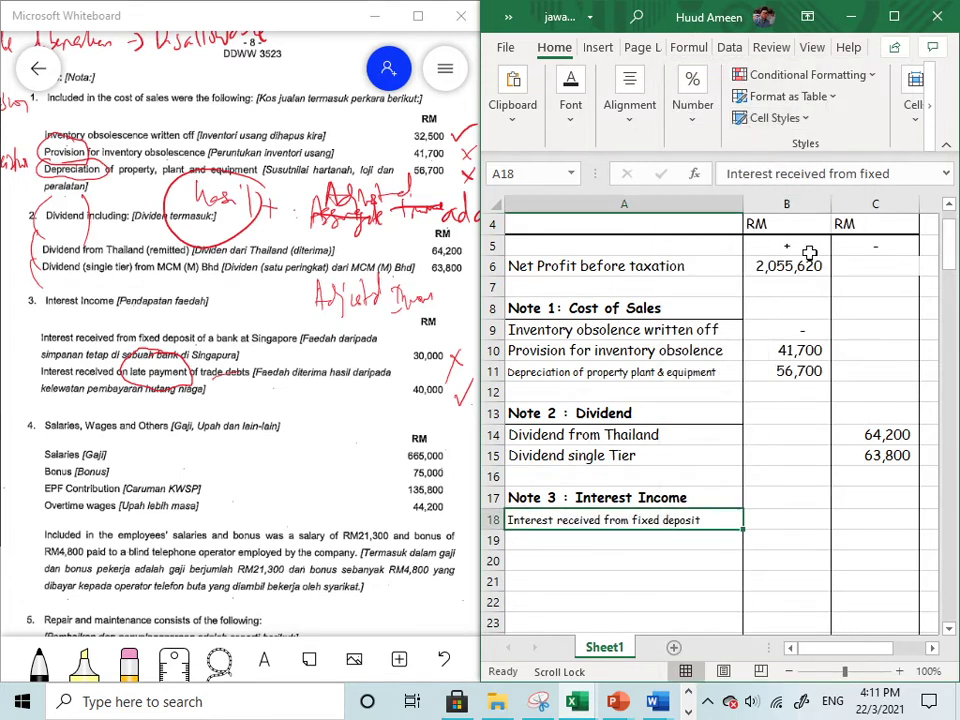
Enter 30000 as the fixed deposit interest in the deduction column, cell C18
left_click(889, 530)
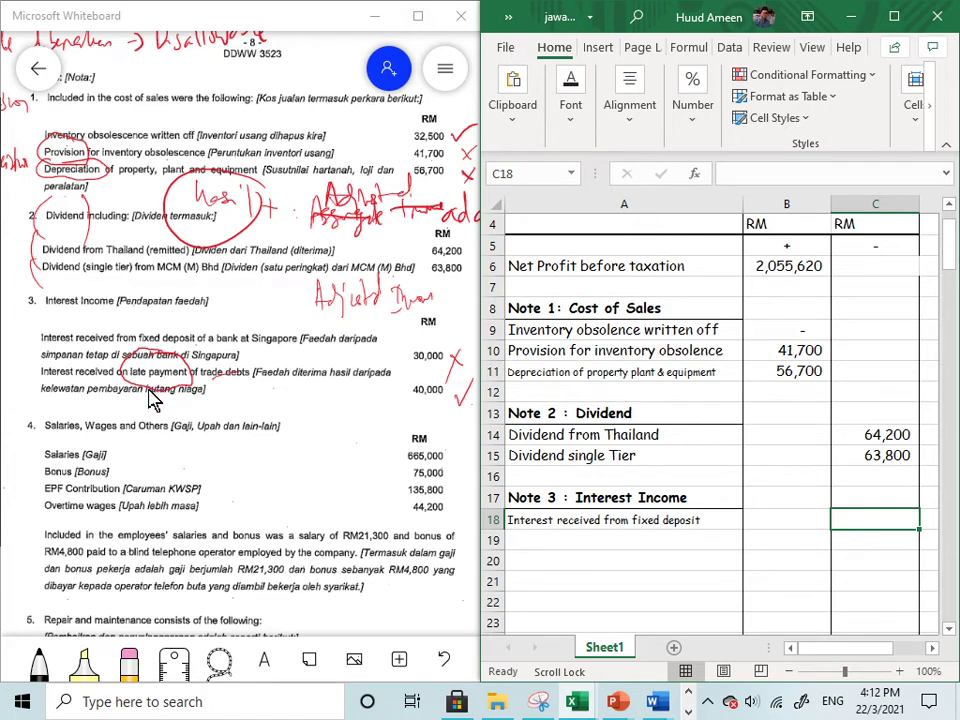
type("30000")
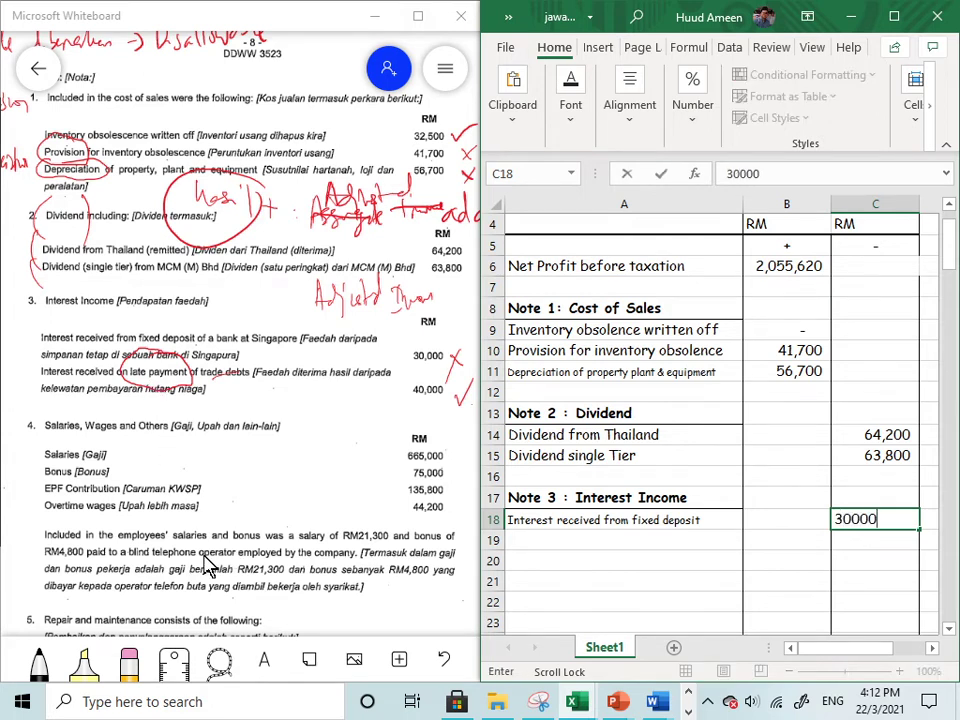
key("Return")
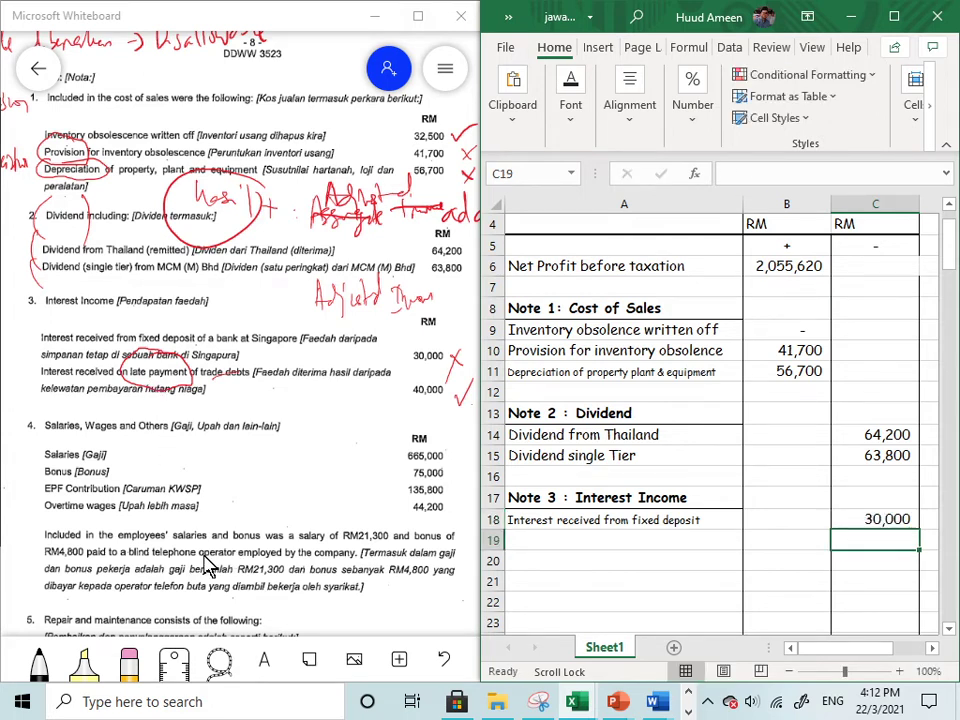
Enter the label "Interest received on late payment" in cell A19
left_click(542, 539)
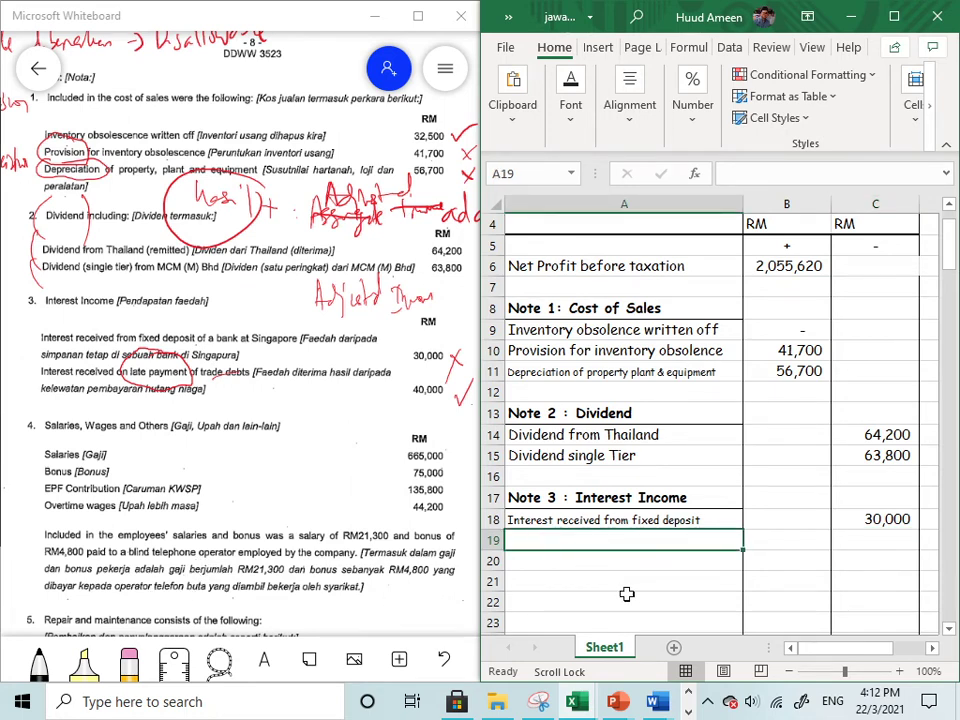
type("Interest")
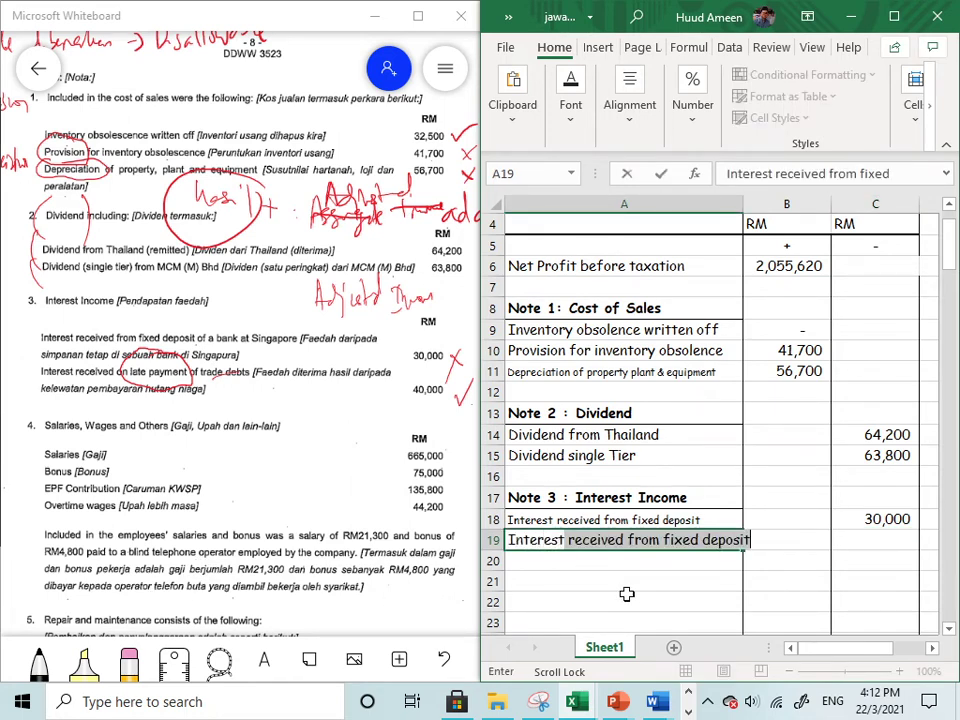
type("receiv")
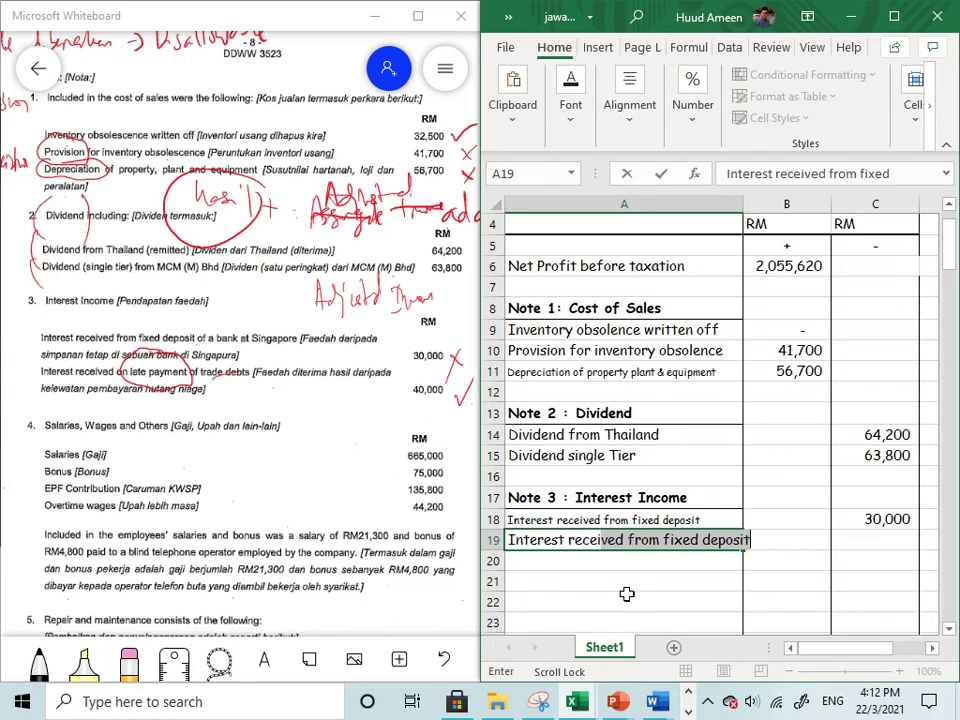
type("ive")
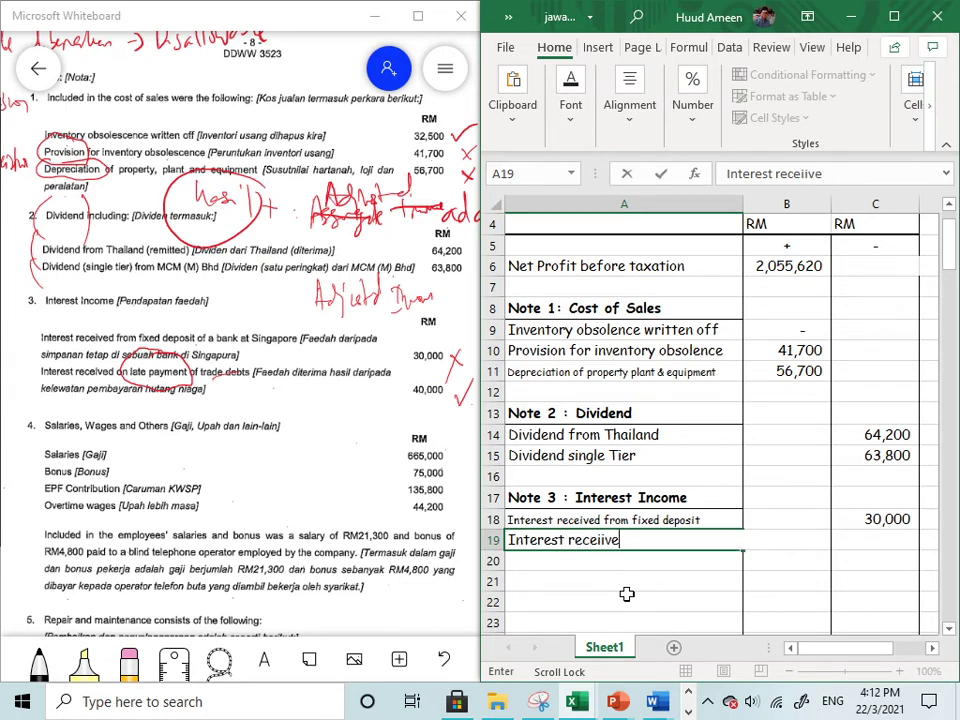
key("BackSpace")
key("BackSpace")
key("BackSpace")
type("ved")
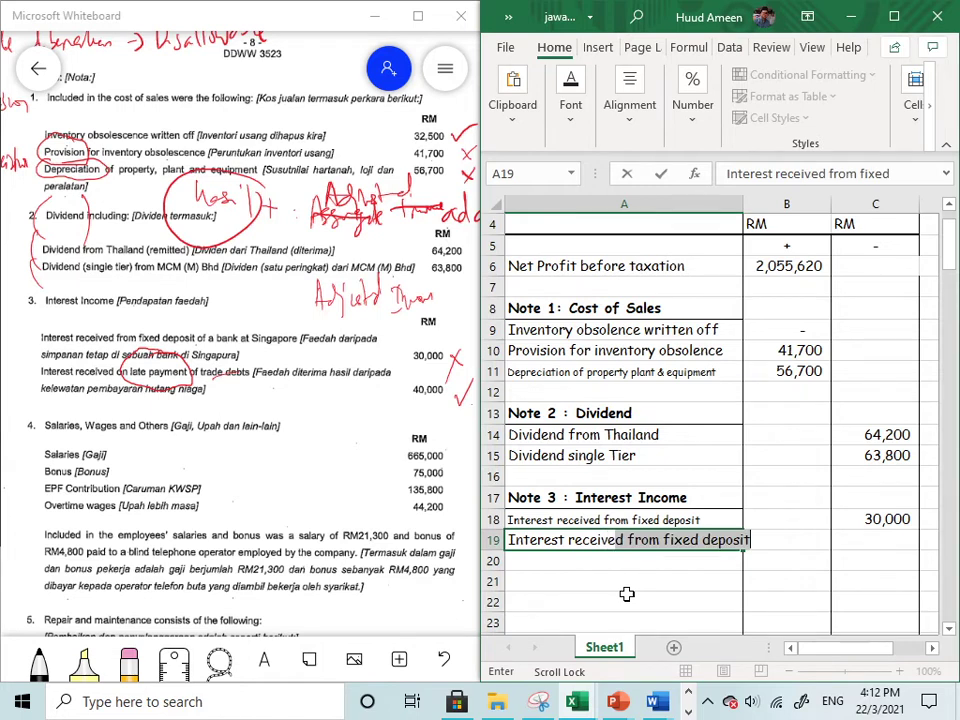
type(" on late p")
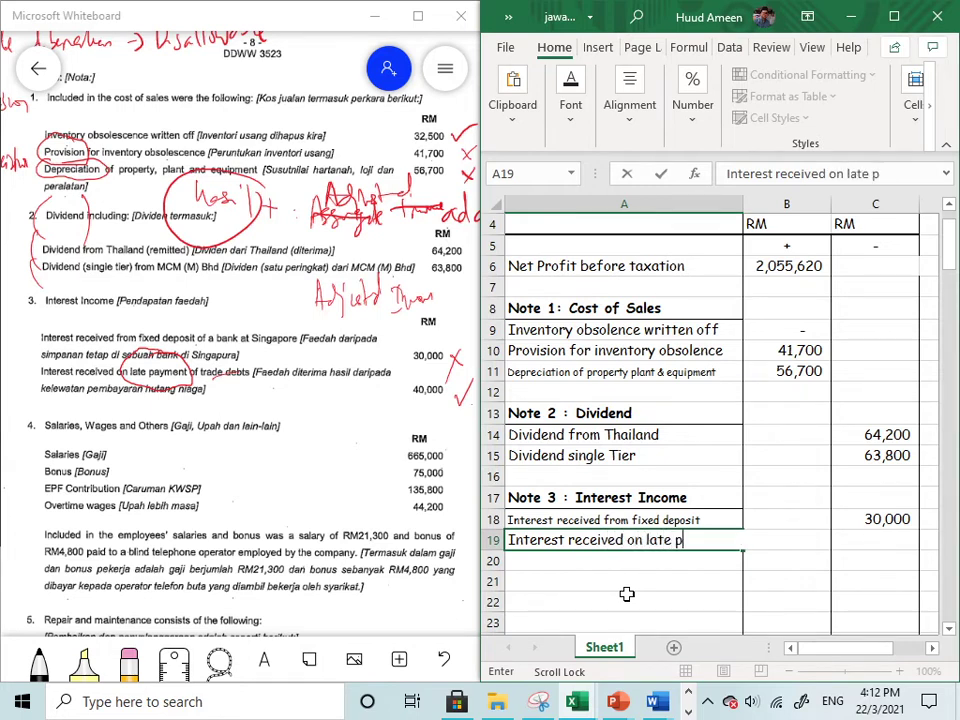
type("ayment")
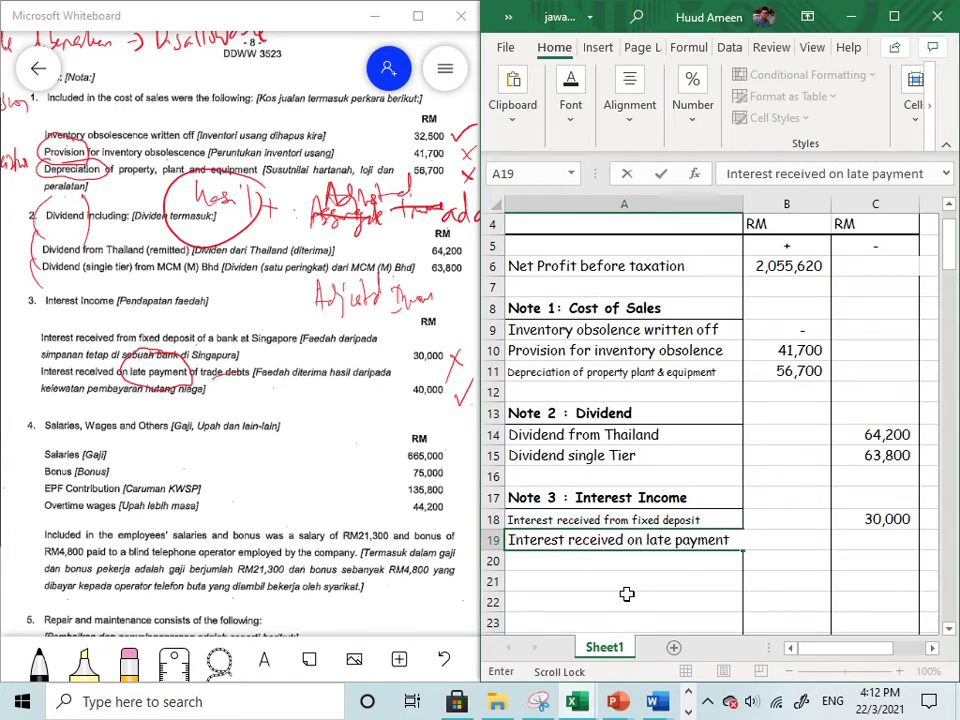
Enter 0 for the late payment interest in the deduction column, cell C19
left_click(913, 544)
type("0")
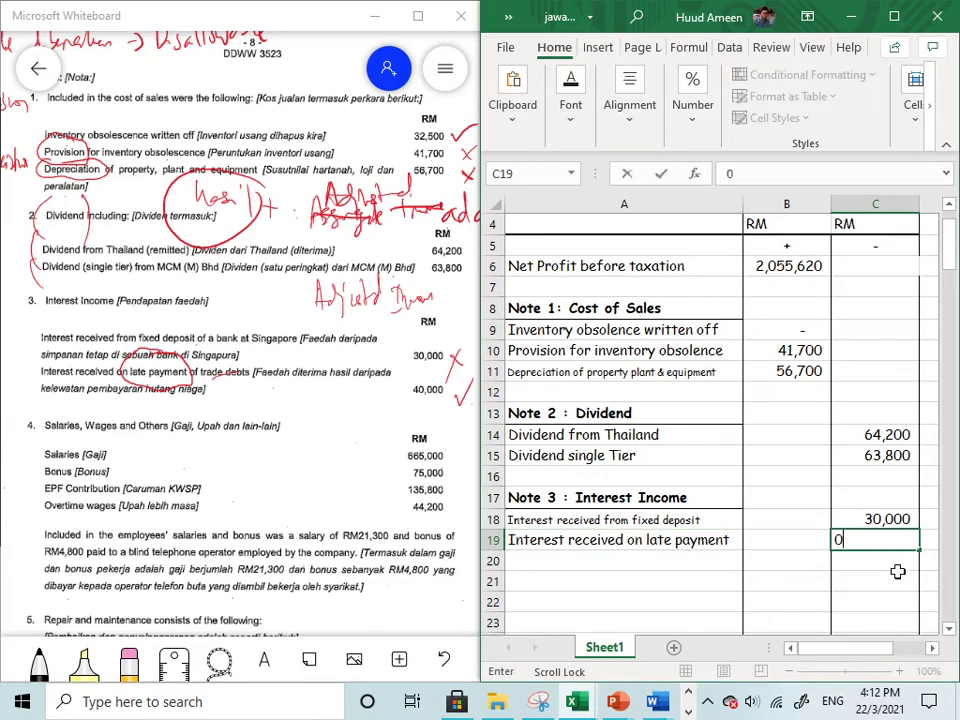
key("Return")
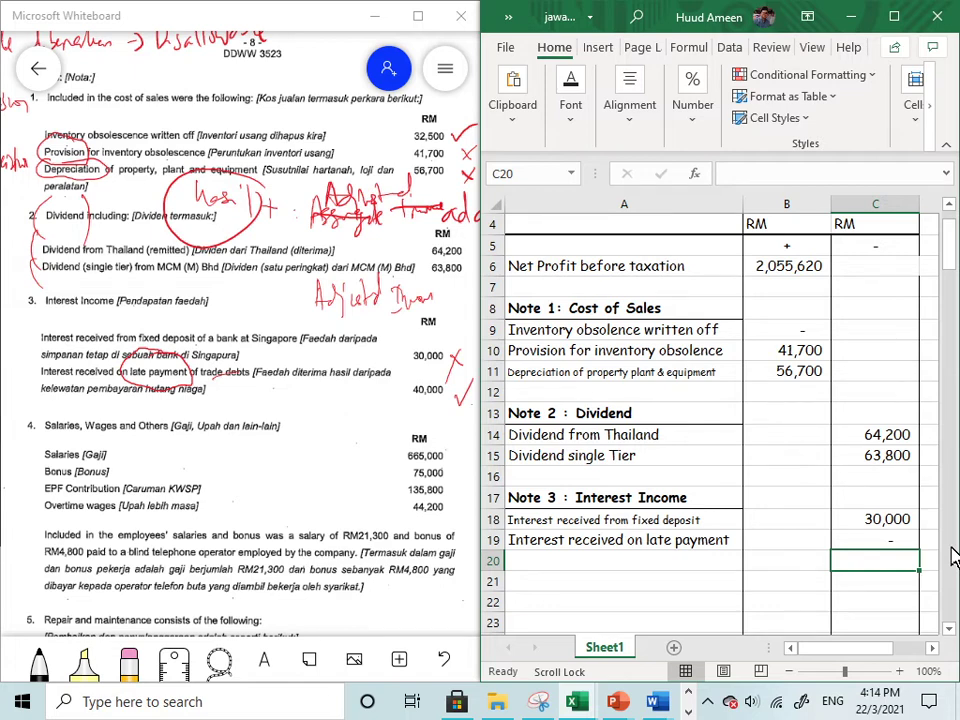
Select cell A21 for the next note, switch to Microsoft Whiteboard full screen and show Note 4 on salaries and wages
left_click(544, 583)
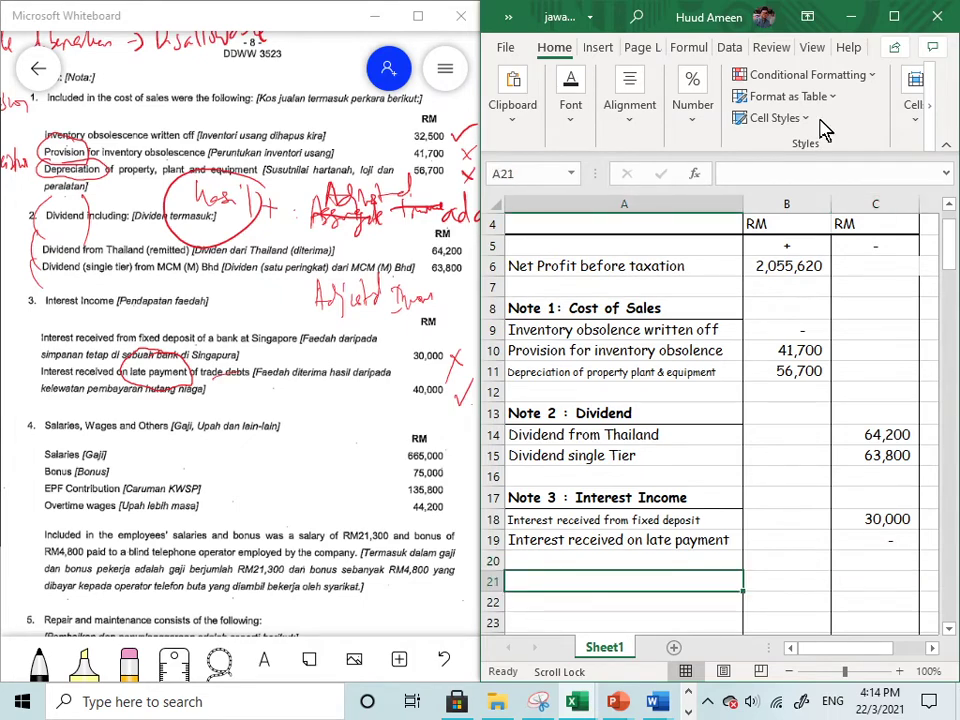
left_click(417, 16)
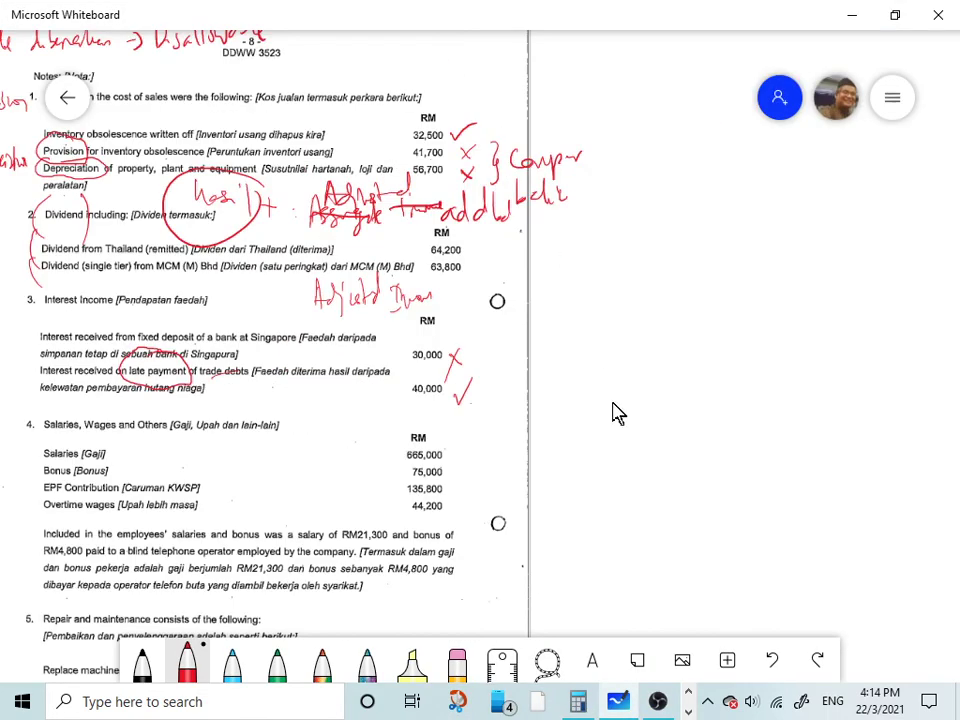
scroll(614, 404, "up", 3)
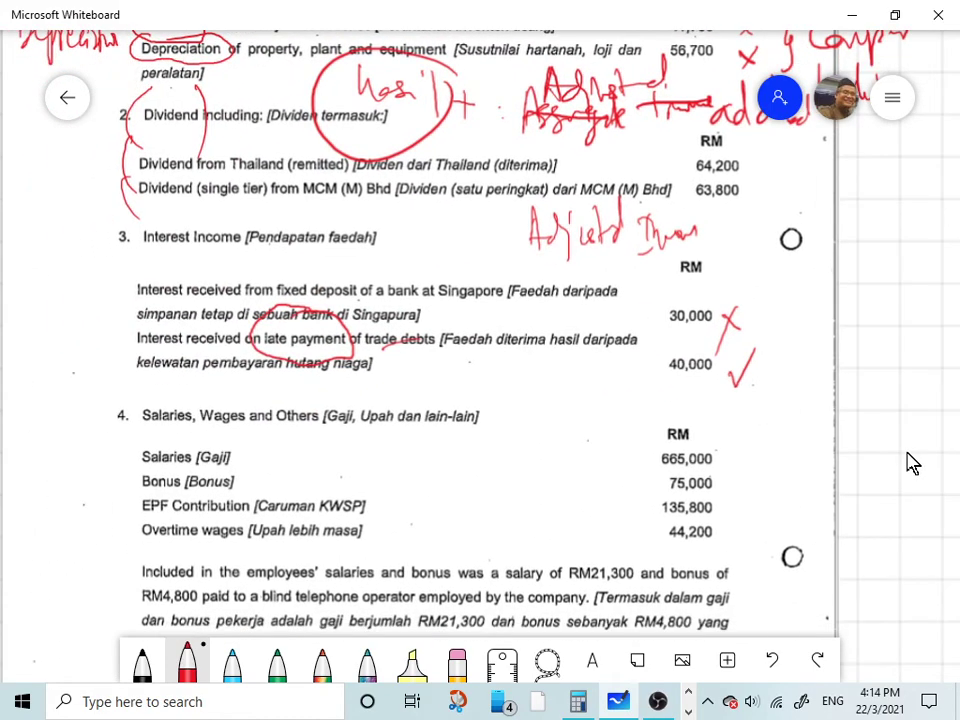
scroll(894, 480, "down", 3)
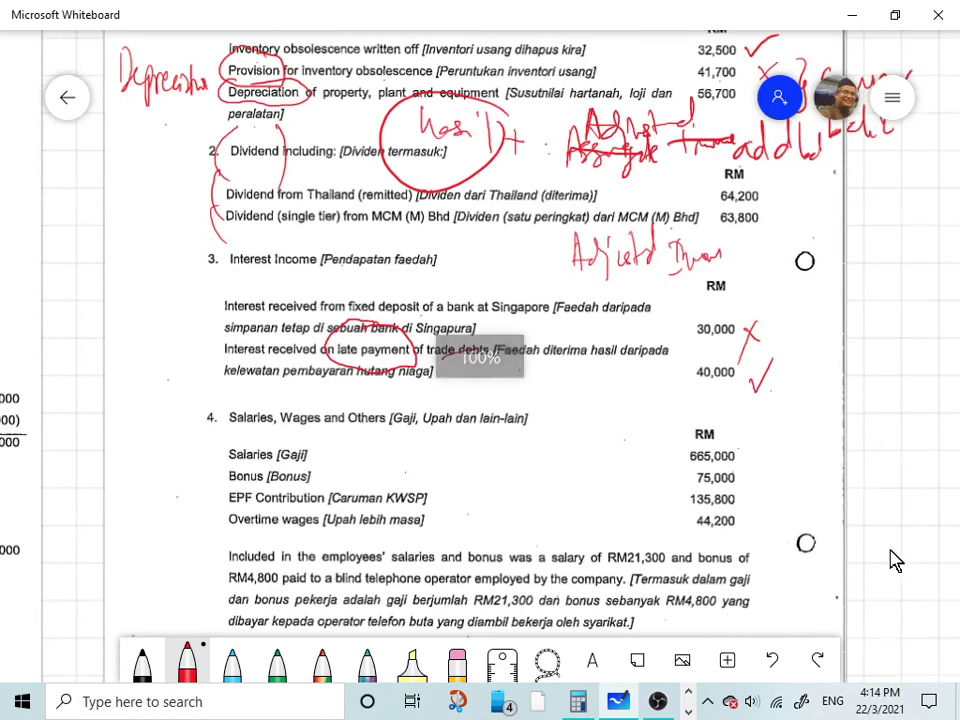
Underline "blind telephone operator" in Note 4 in red and bracket the salaries and bonus amounts together
scroll(896, 497, "down", 2)
scroll(893, 512, "up", 1)
scroll(894, 513, "up", 1)
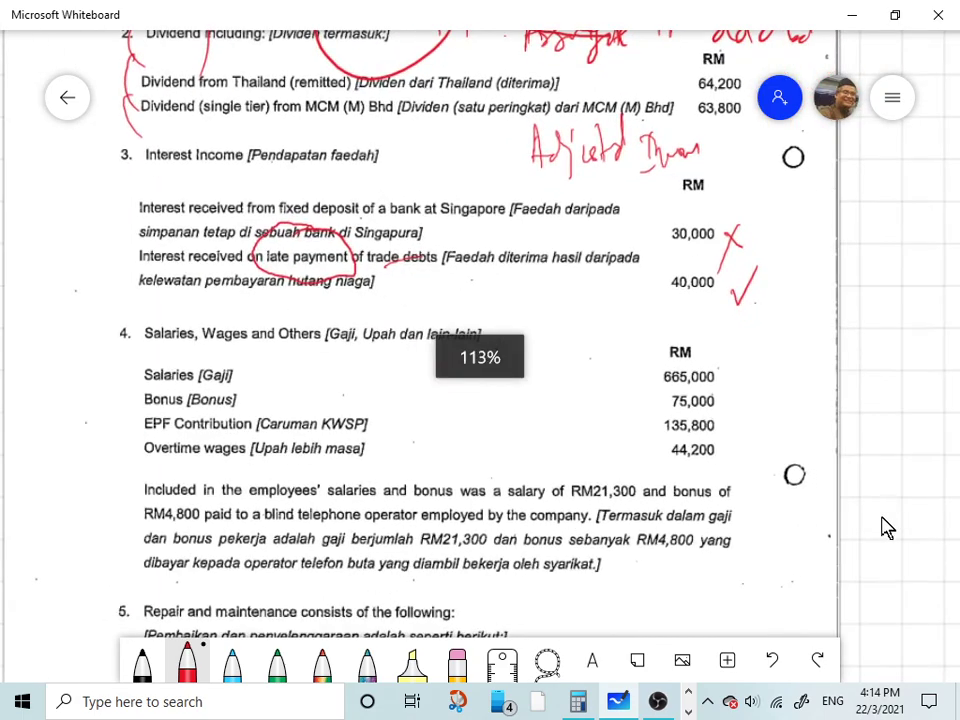
scroll(885, 525, "up", 1)
scroll(890, 518, "up", 1)
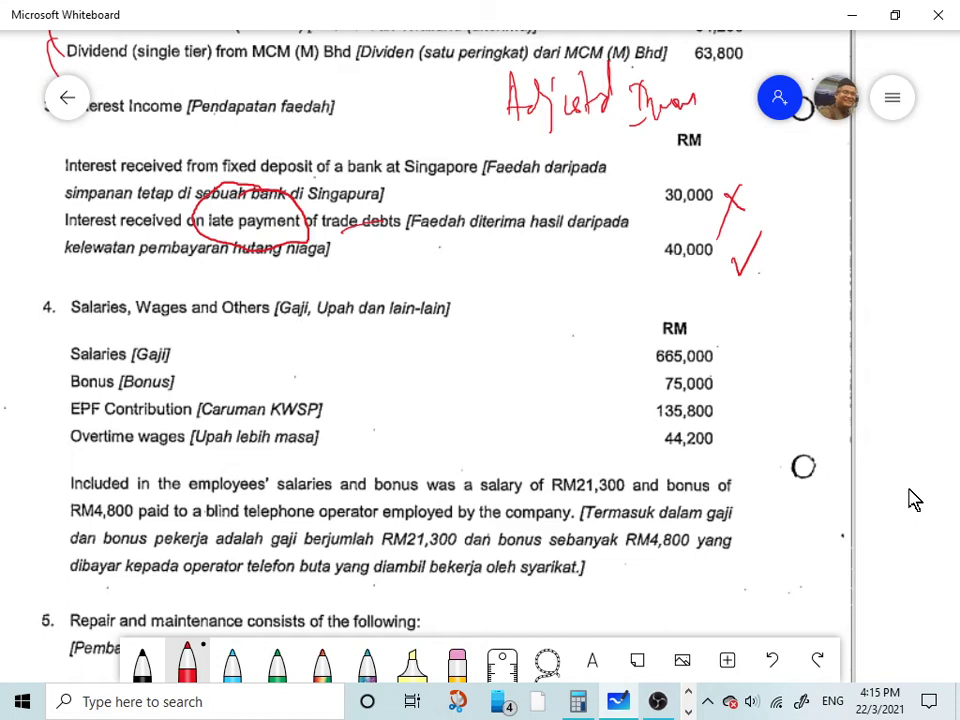
left_click_drag(180, 523, 385, 521)
left_click_drag(726, 343, 724, 390)
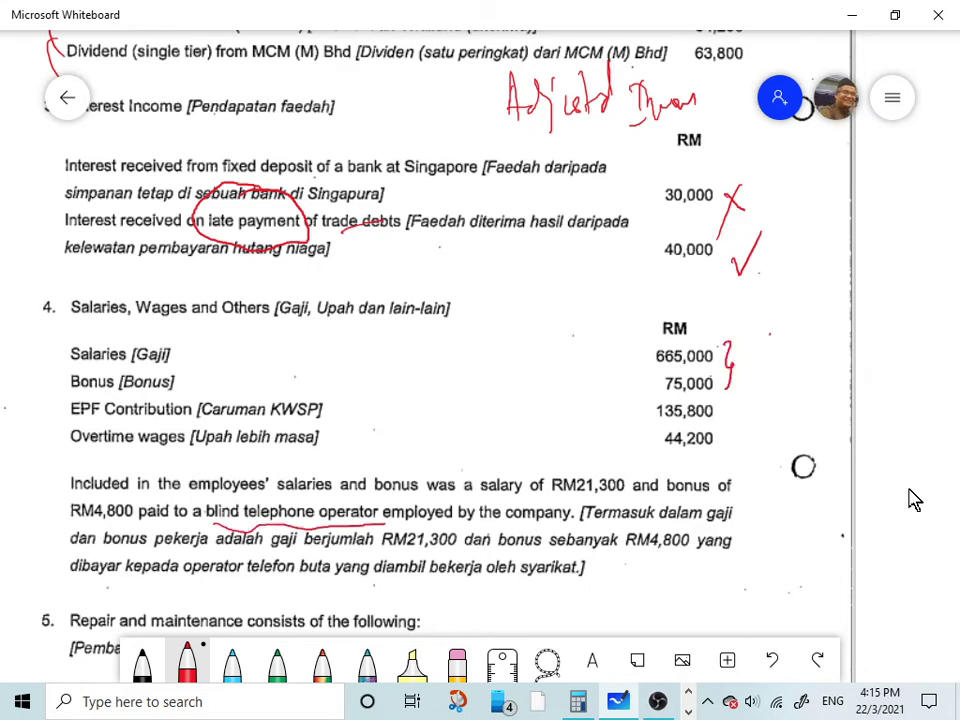
Handwrite 4,800 beside the salaries and bonus bracket, with a disabled remark above it and OKU below it
mouse_move(766, 340)
left_mouse_down()
mouse_move(778, 368)
mouse_move(794, 350)
mouse_move(826, 356)
left_mouse_up()
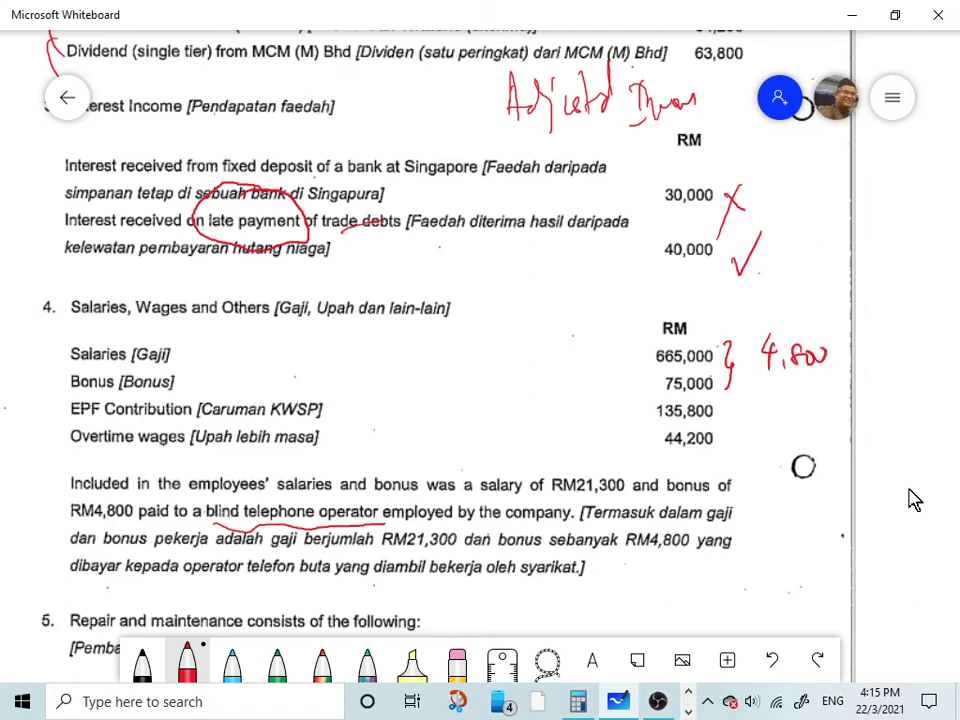
mouse_move(780, 305)
left_mouse_down()
mouse_move(796, 280)
mouse_move(806, 315)
mouse_move(830, 278)
mouse_move(846, 318)
left_mouse_up()
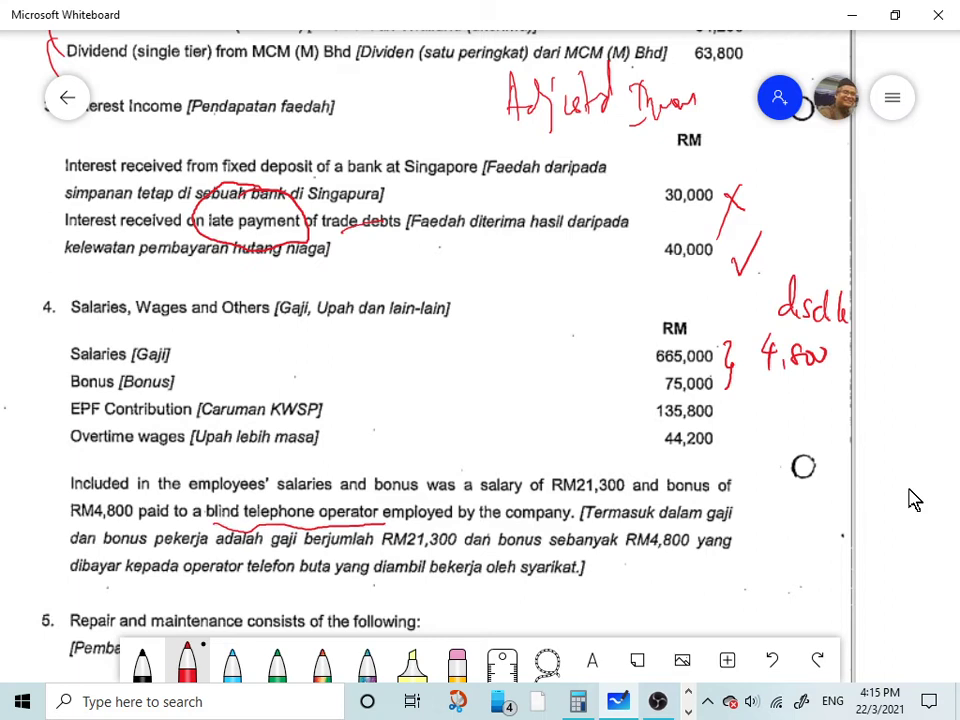
mouse_move(785, 383)
left_mouse_down()
mouse_move(810, 402)
mouse_move(827, 400)
left_mouse_up()
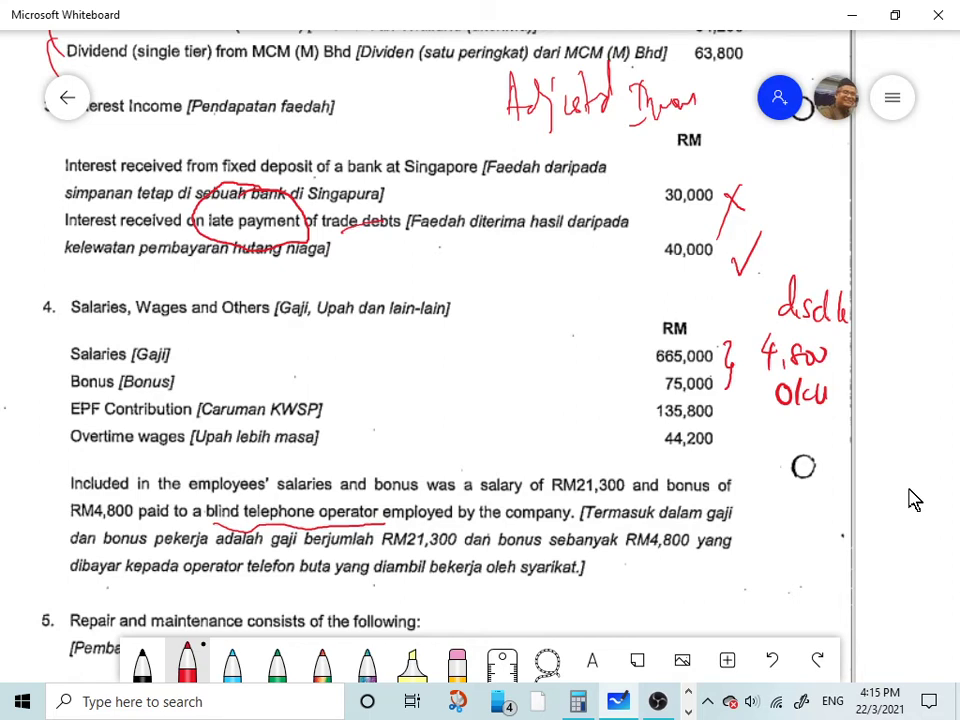
Handwrite 21,300 under OKU, and mark Note 4's text with a circle around RM21,300 and an arrow to "blind telephone operator"
left_click_drag(770, 432, 808, 442)
left_click_drag(841, 352, 858, 348)
left_click_drag(816, 428, 822, 440)
left_click_drag(834, 428, 846, 431)
mouse_move(630, 457)
left_mouse_down()
mouse_move(550, 460)
mouse_move(570, 493)
mouse_move(630, 486)
left_mouse_up()
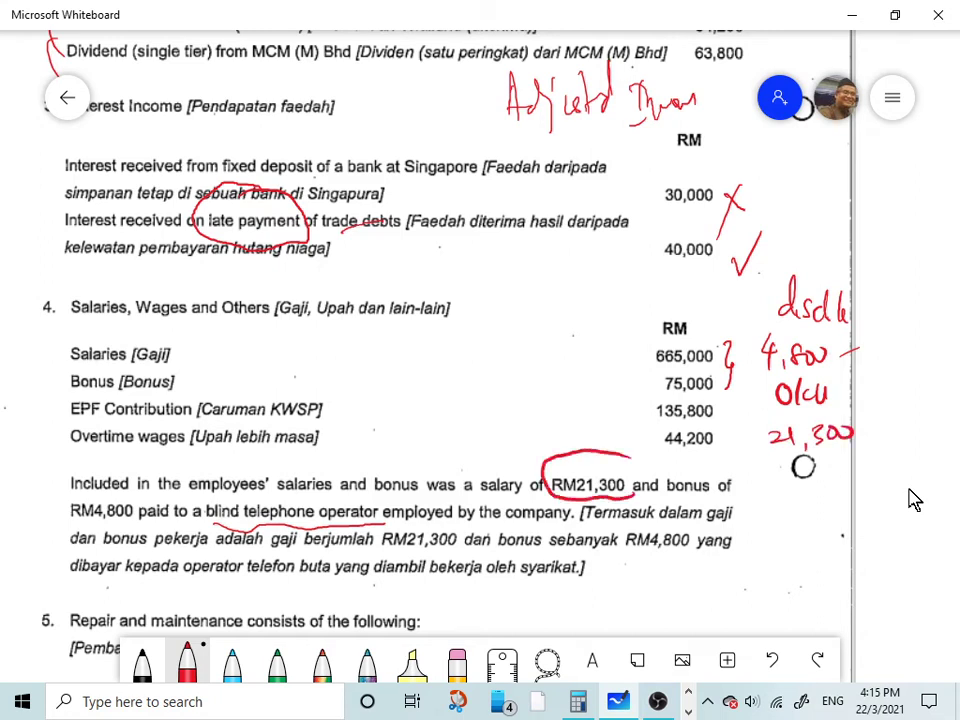
mouse_move(394, 424)
left_mouse_down()
mouse_move(371, 505)
mouse_move(382, 496)
left_mouse_up()
Place the whiteboard side by side with the Excel worksheet and bring Notes 4 and 5 with their annotations into view
key("super+Left")
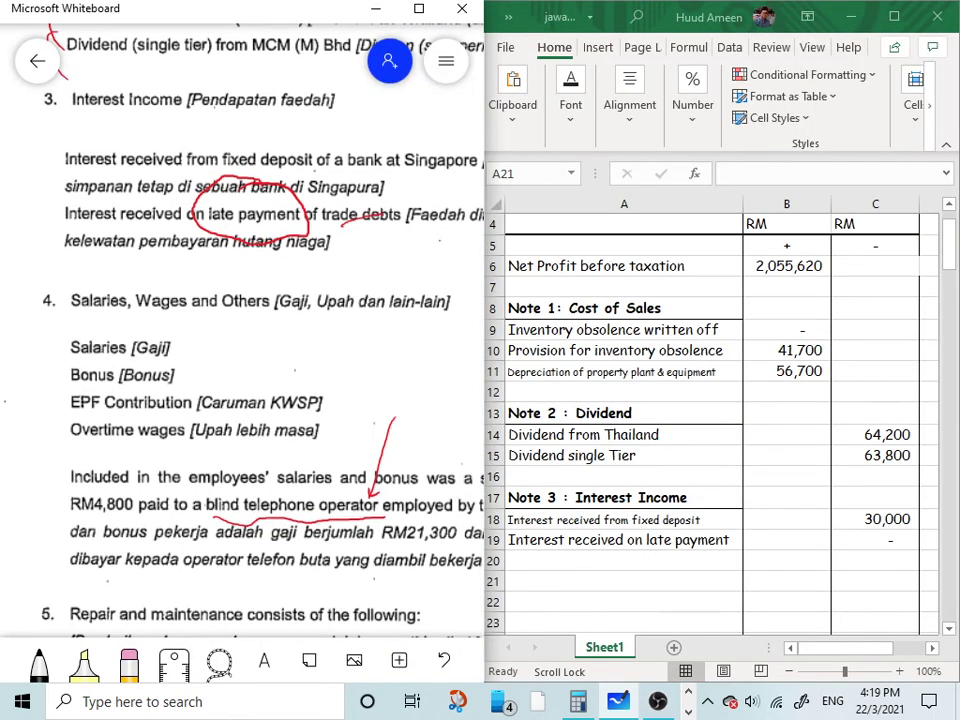
scroll(236, 392, "down", 2)
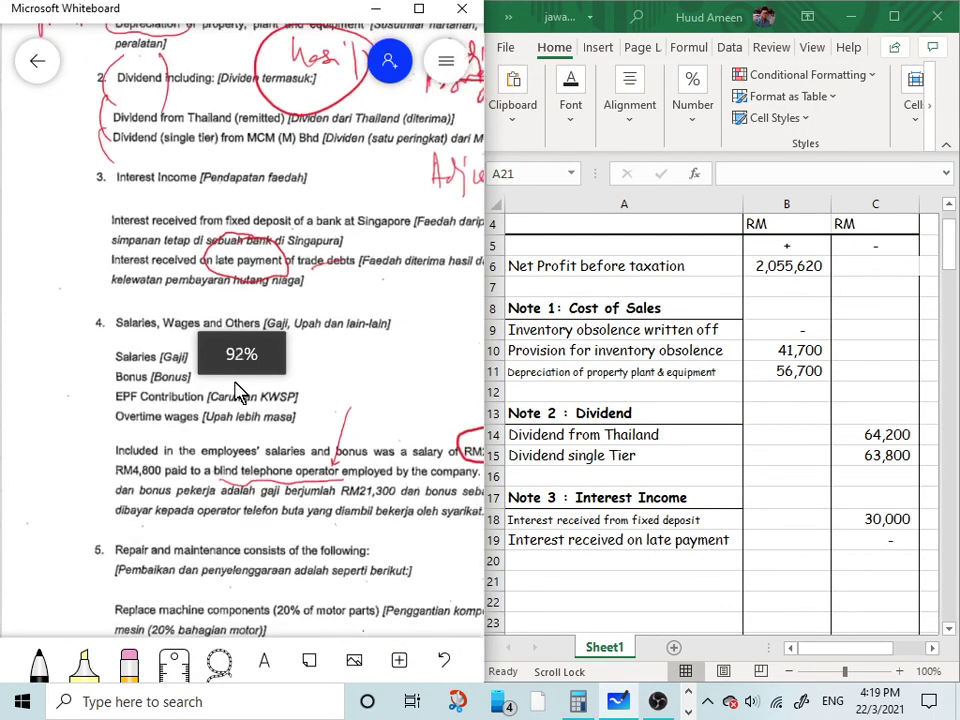
scroll(236, 392, "down", 3)
scroll(47, 426, "right", 1)
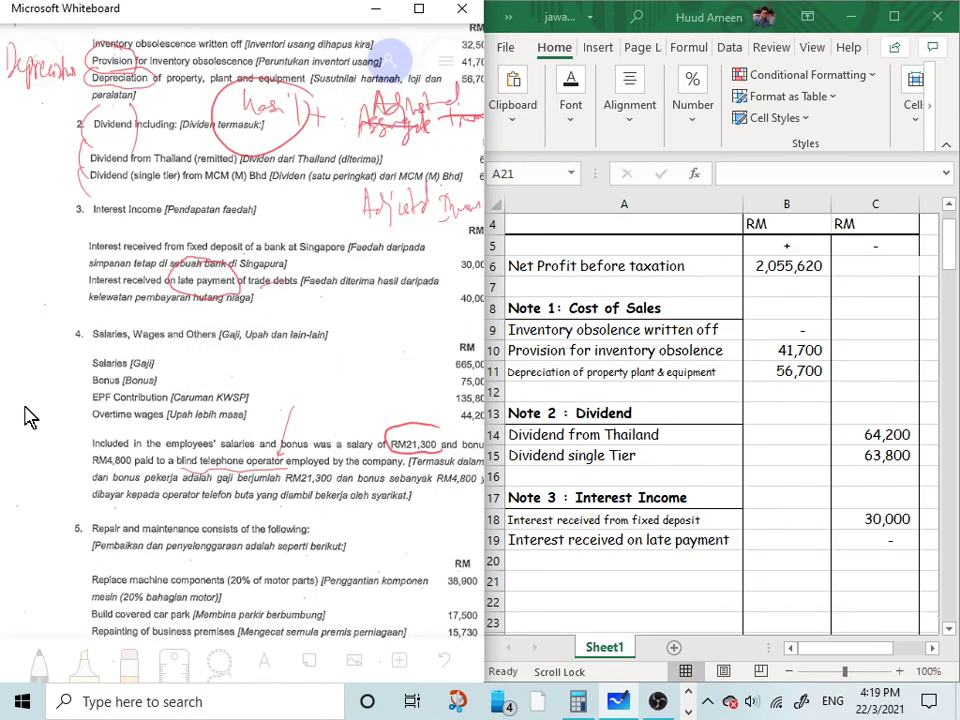
left_click(46, 452)
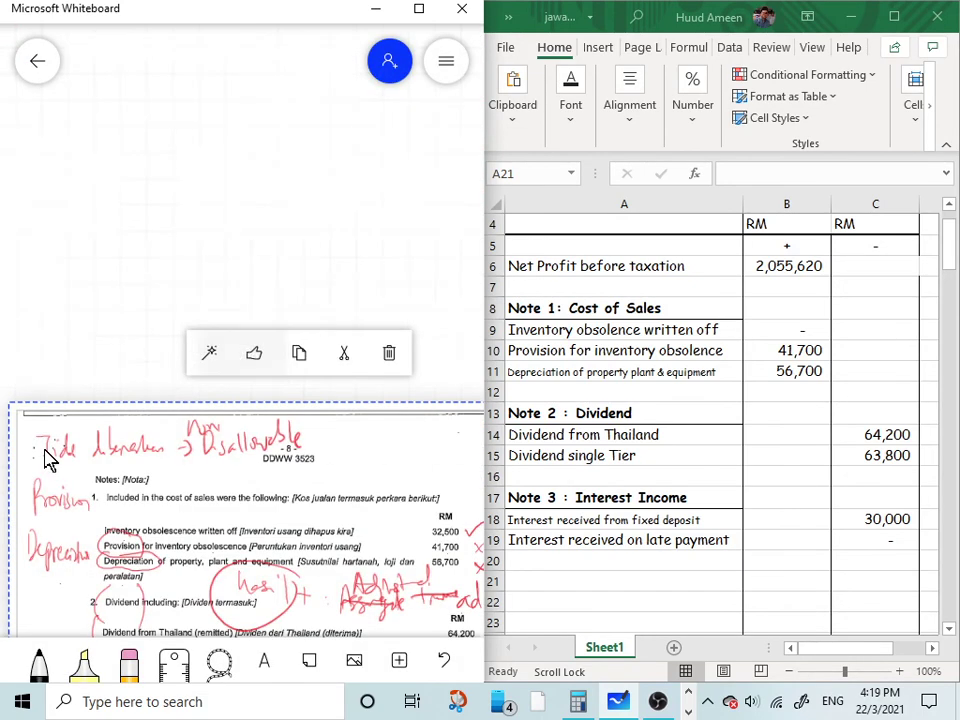
left_click(443, 662)
left_click(443, 662)
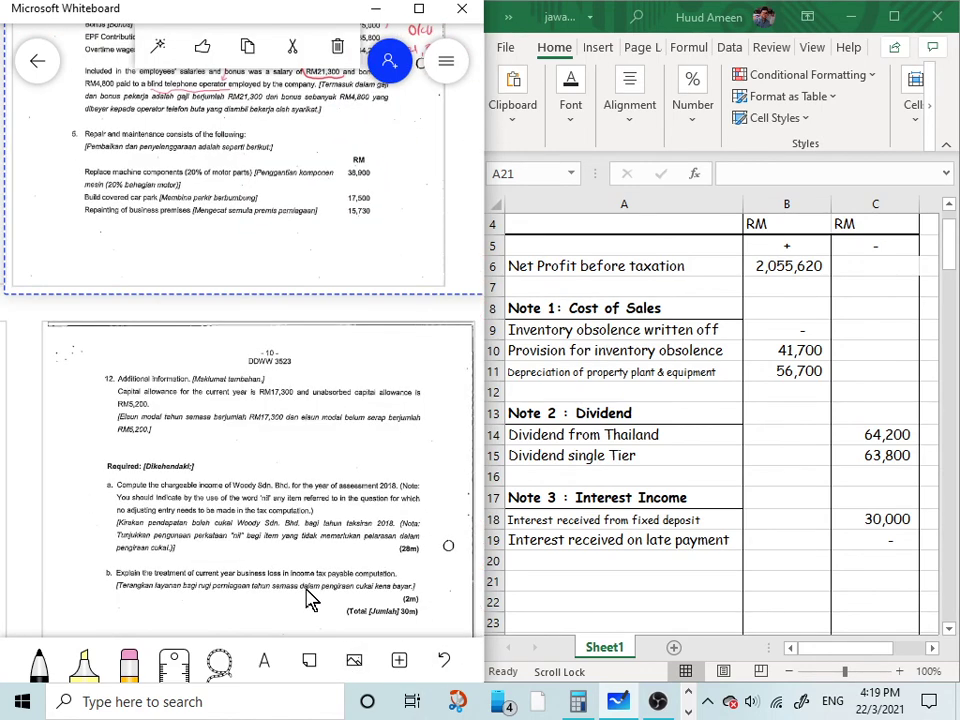
left_click(30, 454)
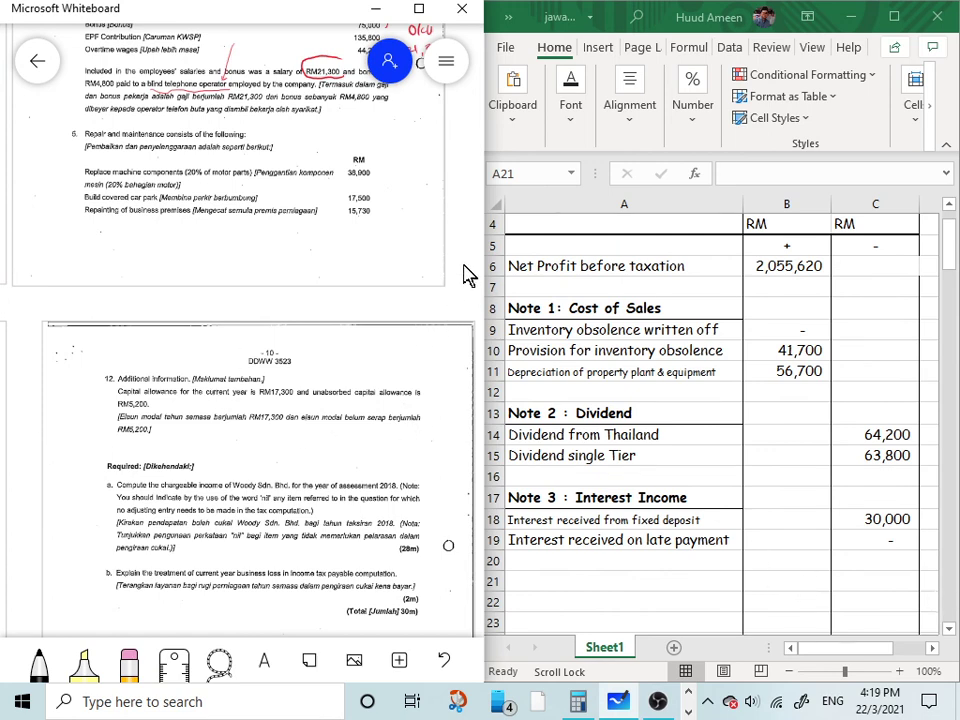
left_click_drag(463, 275, 476, 390)
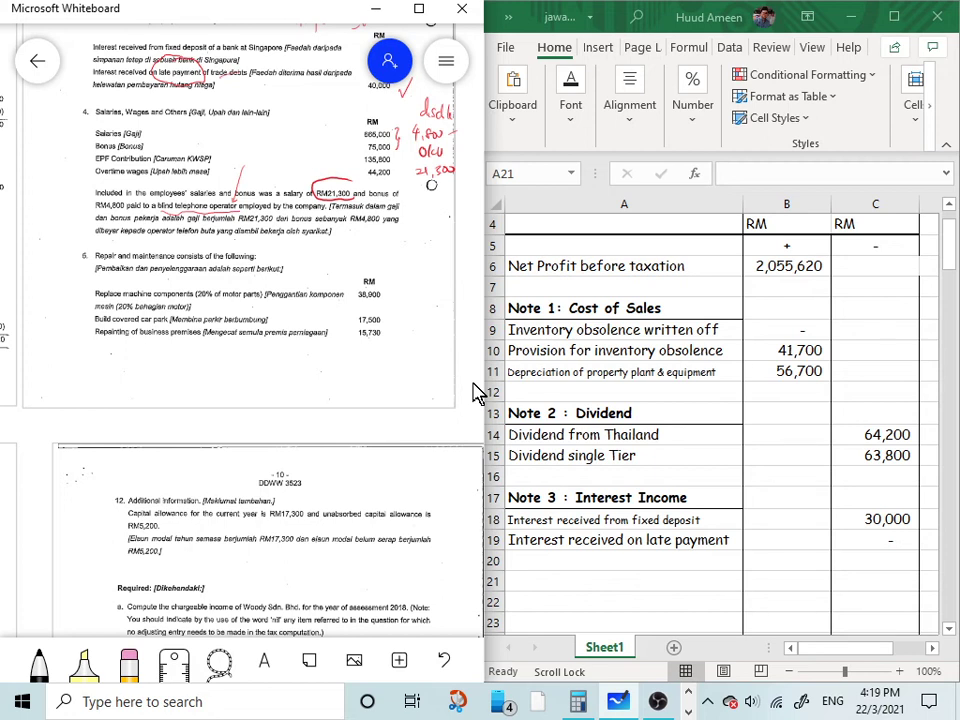
Enter the heading "Note 4 : Salaries,wages and others" in cell A21 of the Excel worksheet
left_click(546, 581)
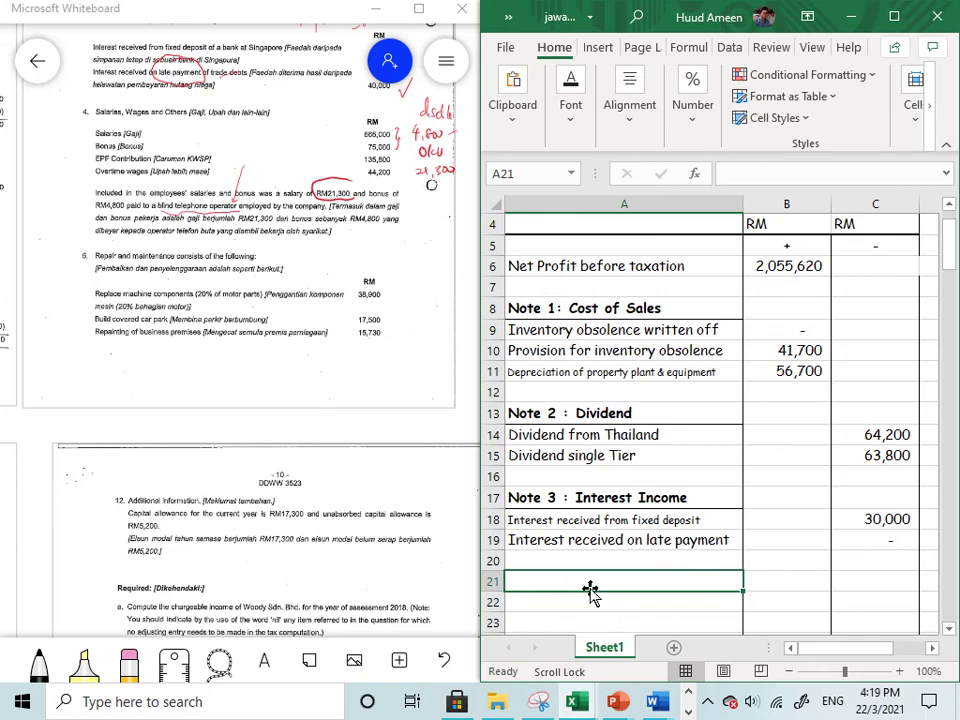
type("Note 4")
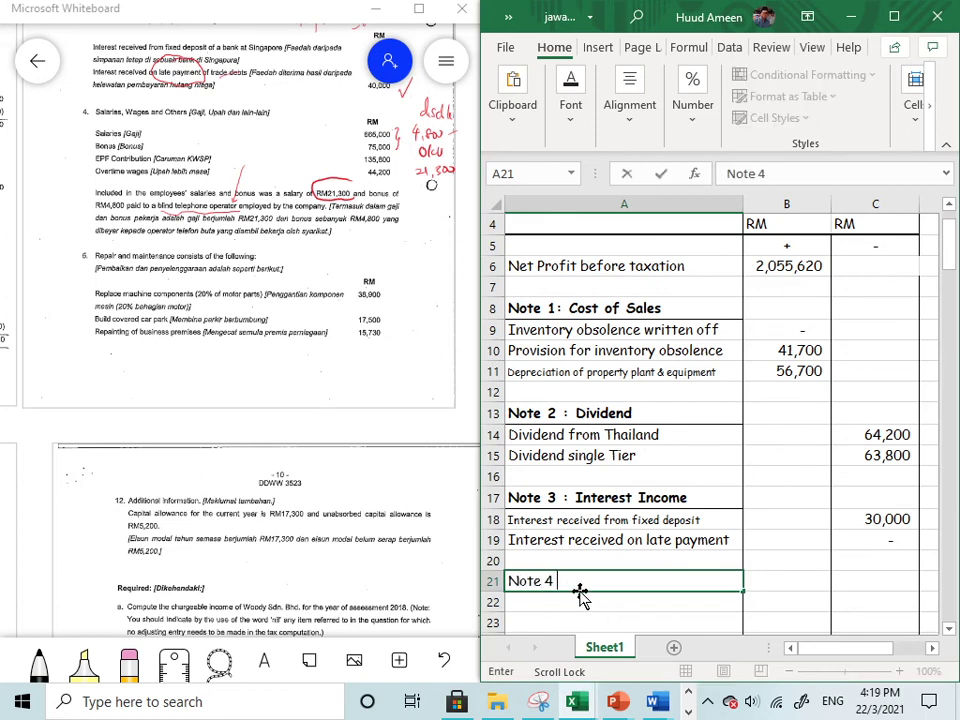
type(" :")
type("Salaris")
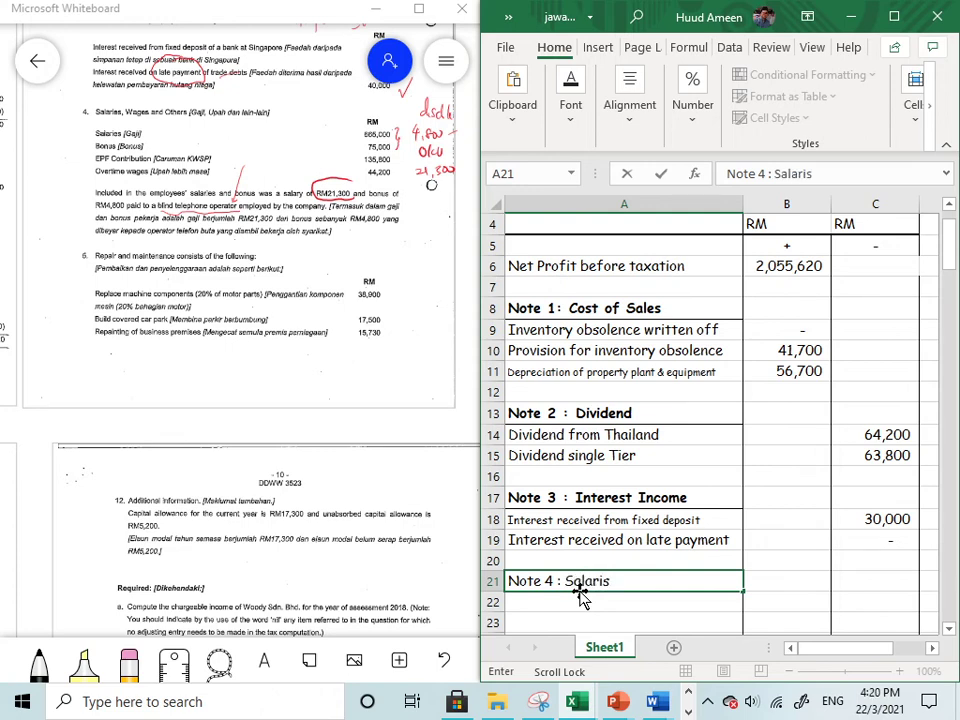
key("BackSpace")
type("es,wages and others")
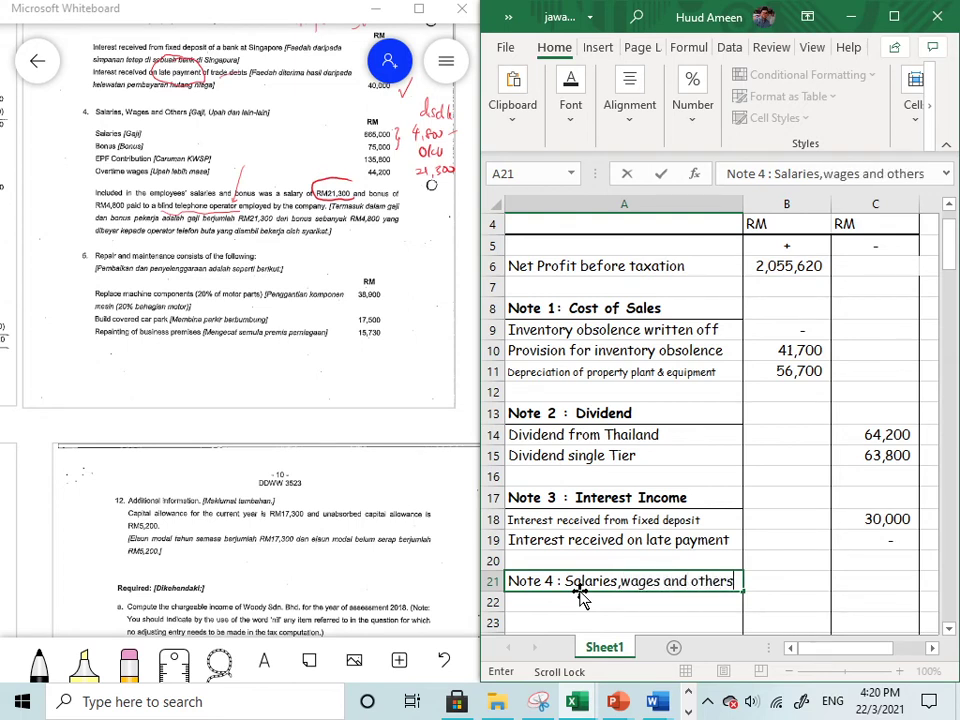
key("Return")
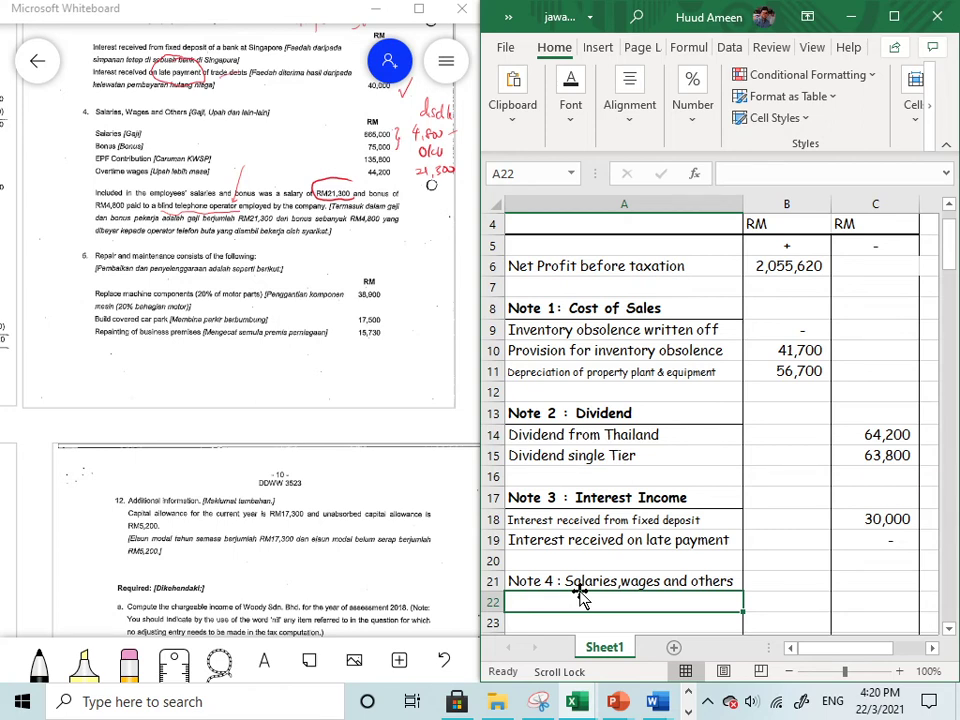
Enter the label "Salaries" in cell A22 and 0 as its amount in the addition column, cell B22
type("Sala")
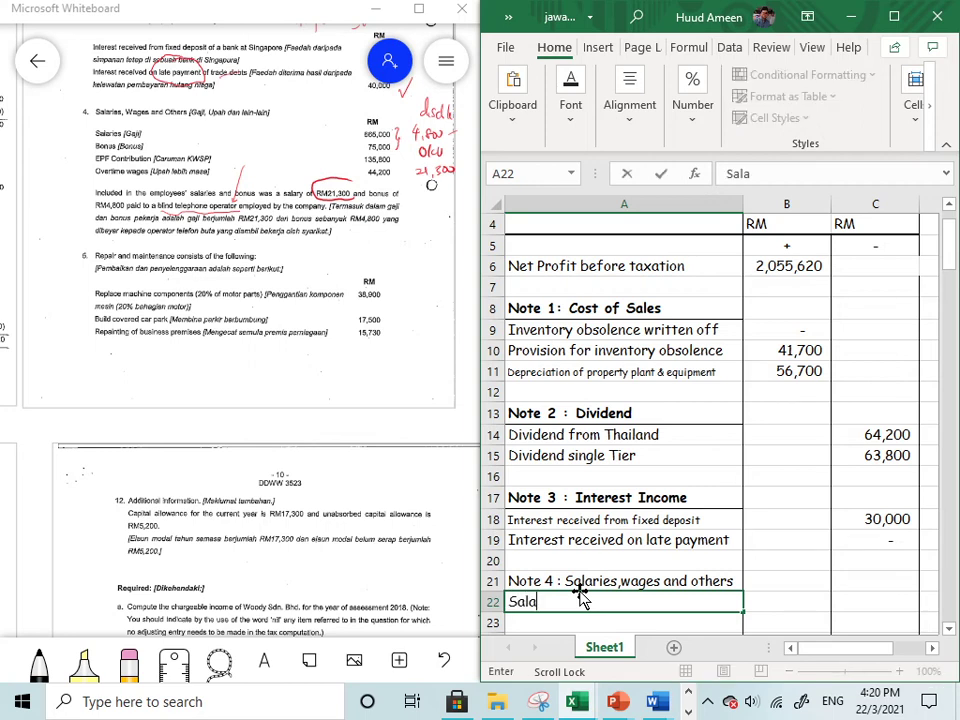
type("ries")
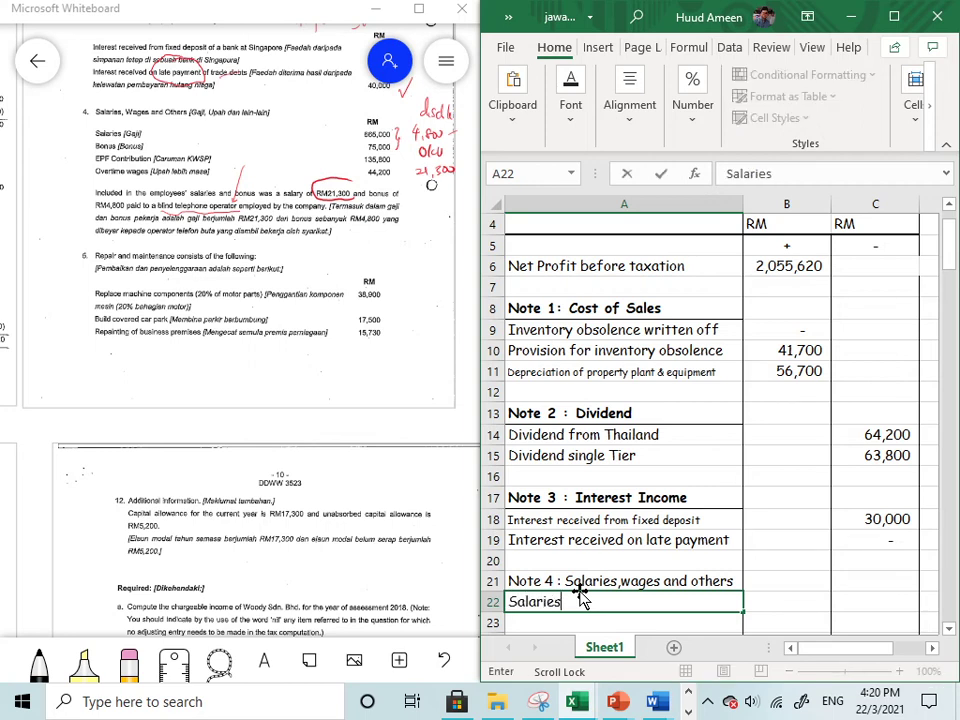
left_click(781, 609)
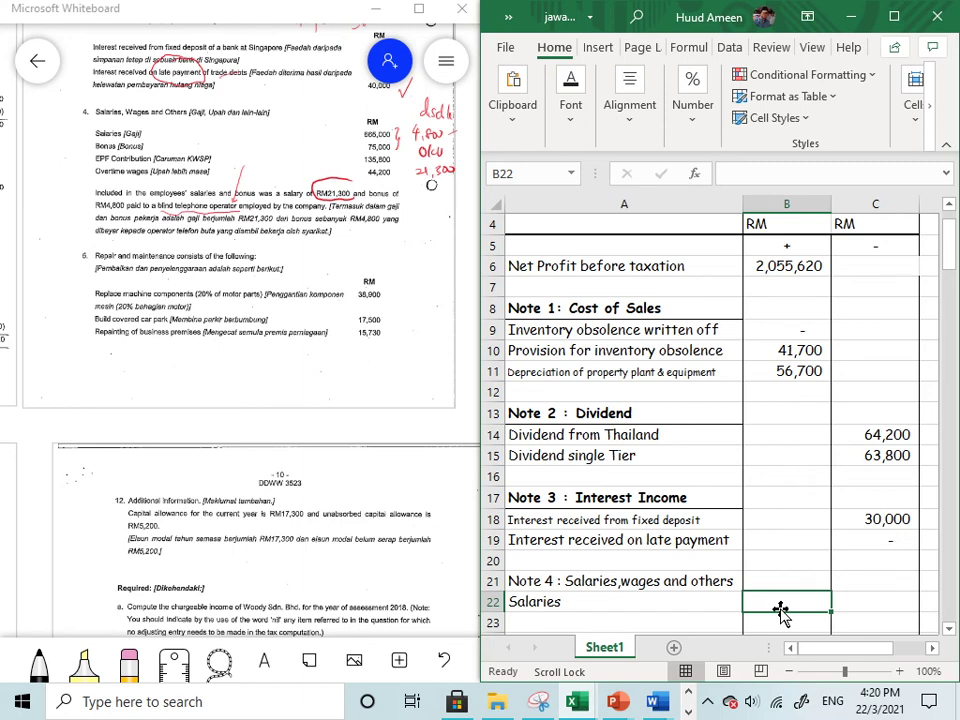
type("0")
scroll(780, 609, "down", 1)
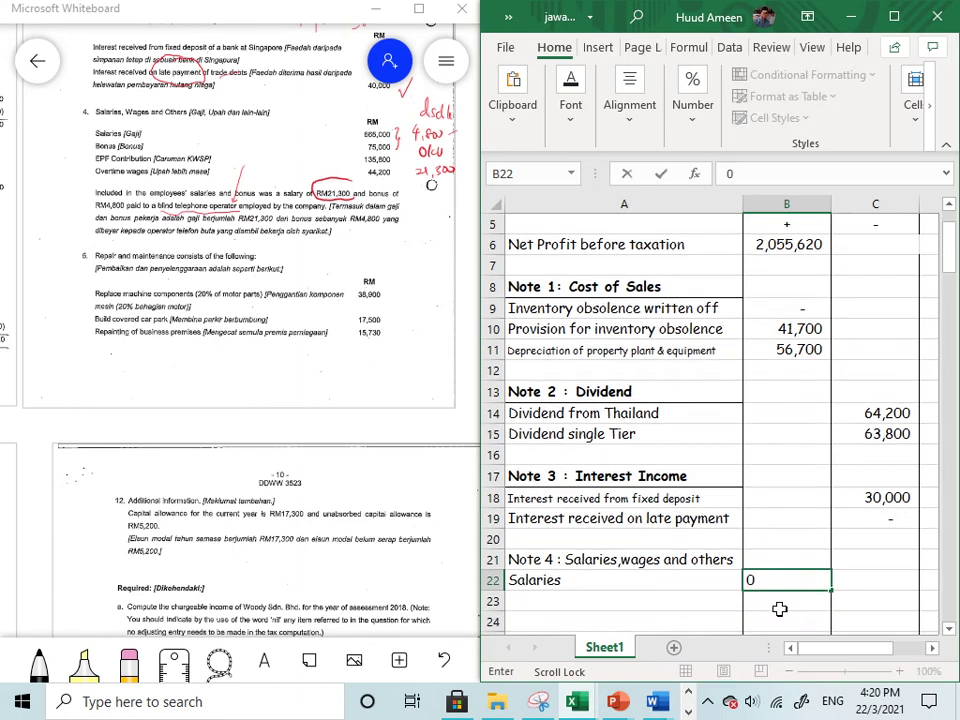
left_click(781, 609)
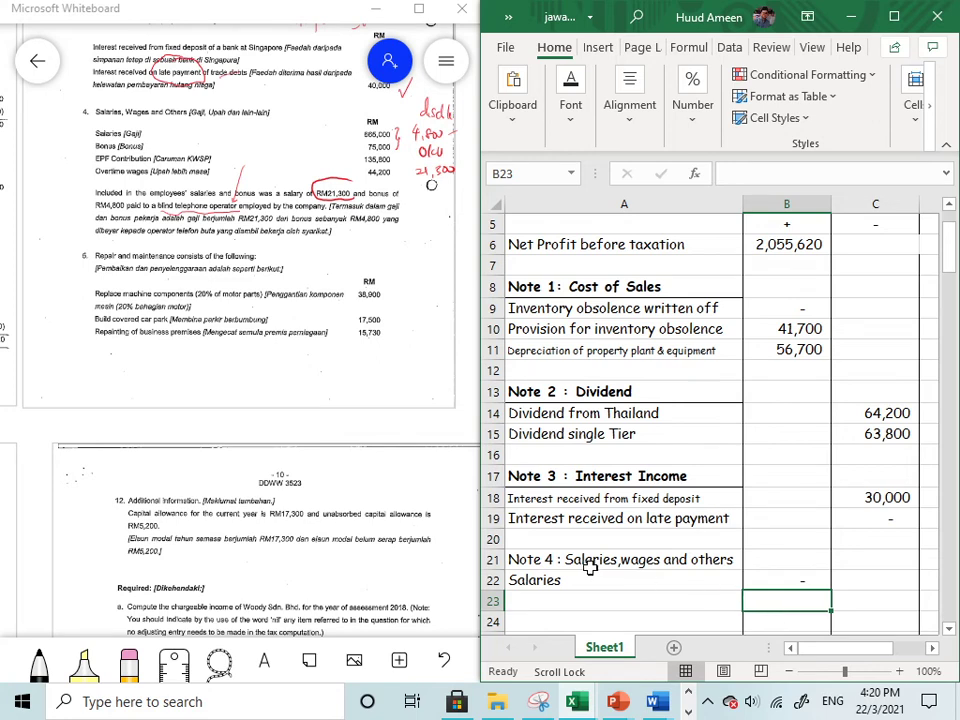
Enter the label "Bonus" in cell A23 and 0 as its amount in the addition column, cell B23
left_click(585, 598)
type("Bonus")
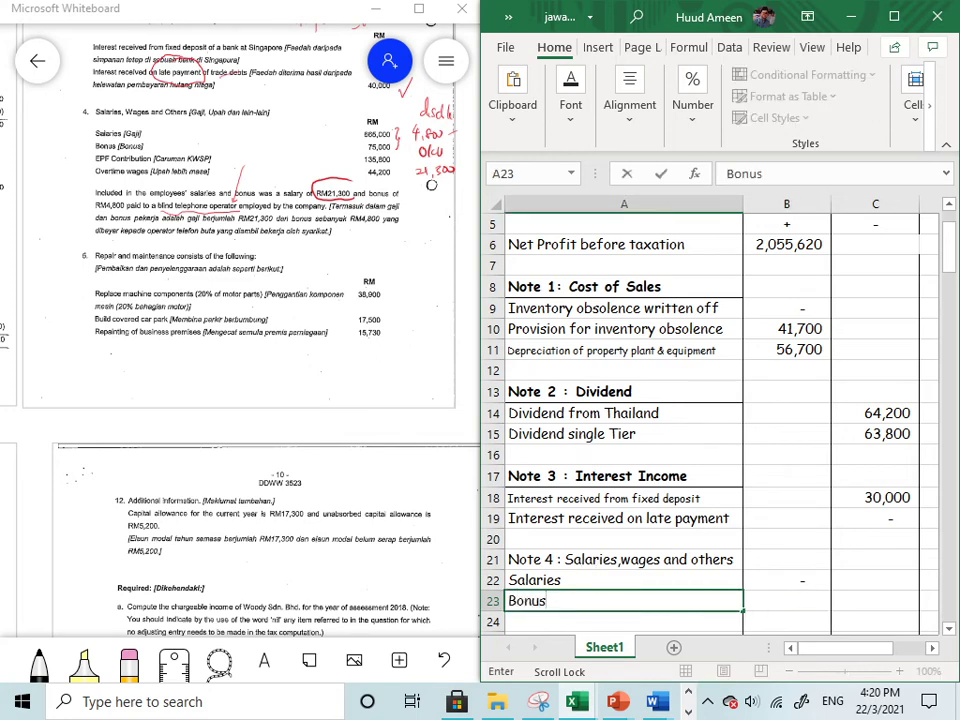
left_click(333, 478)
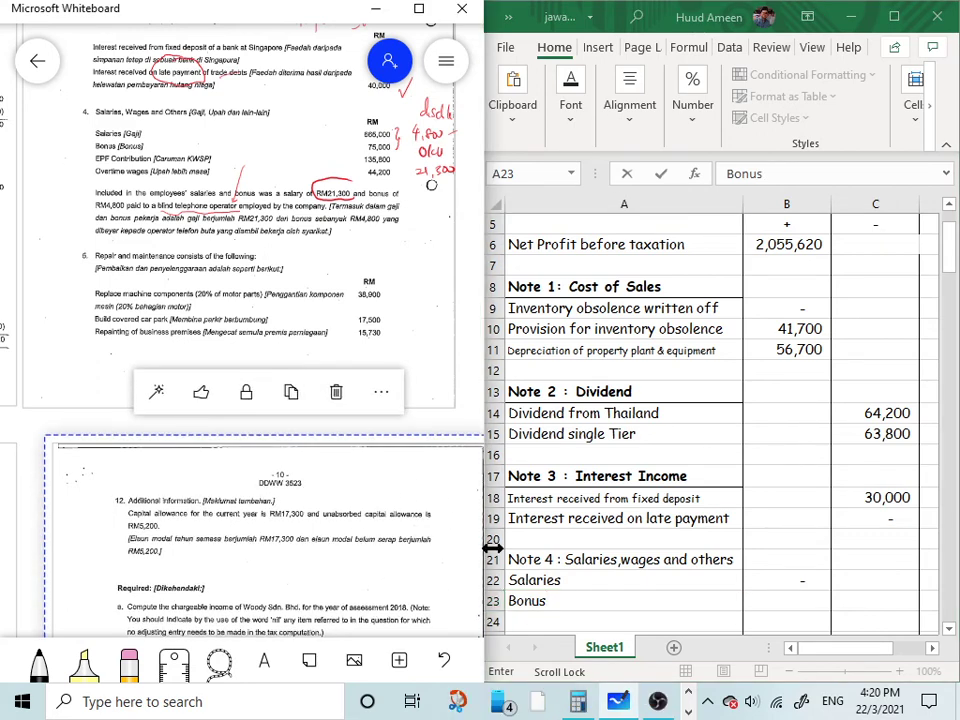
left_click(791, 599)
left_click(793, 601)
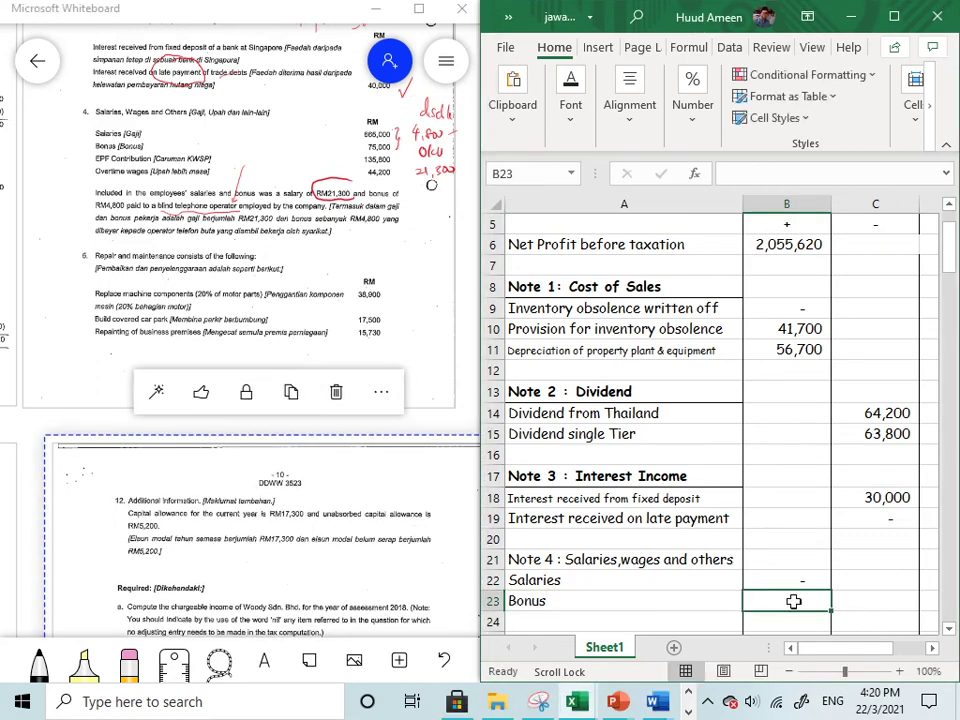
type("-")
key("Return")
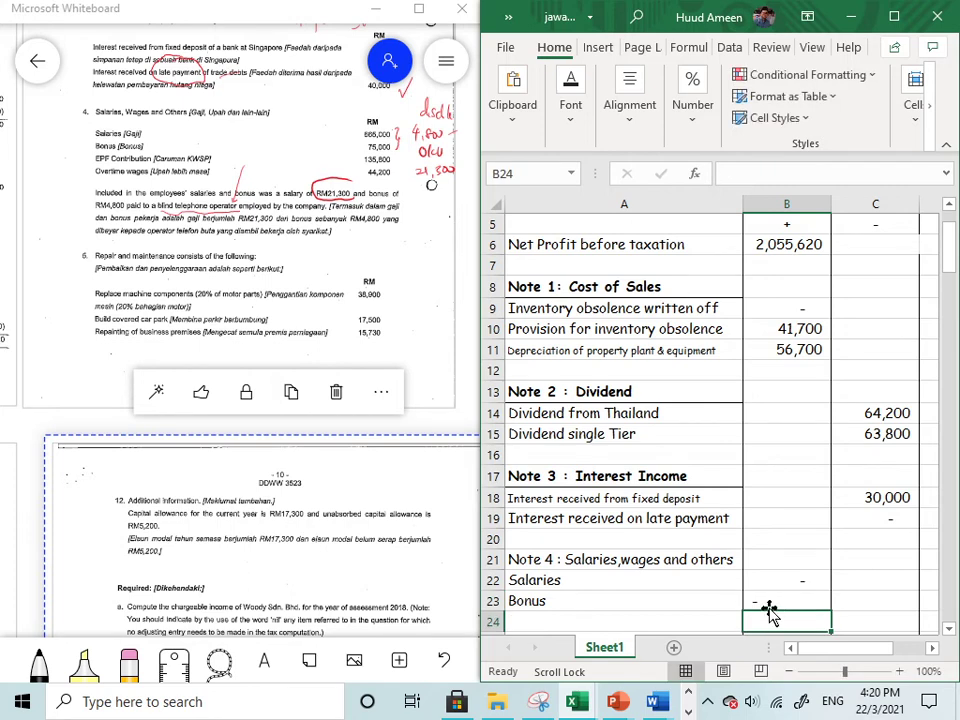
left_click(793, 601)
type("0")
scroll(767, 598, "down", 1)
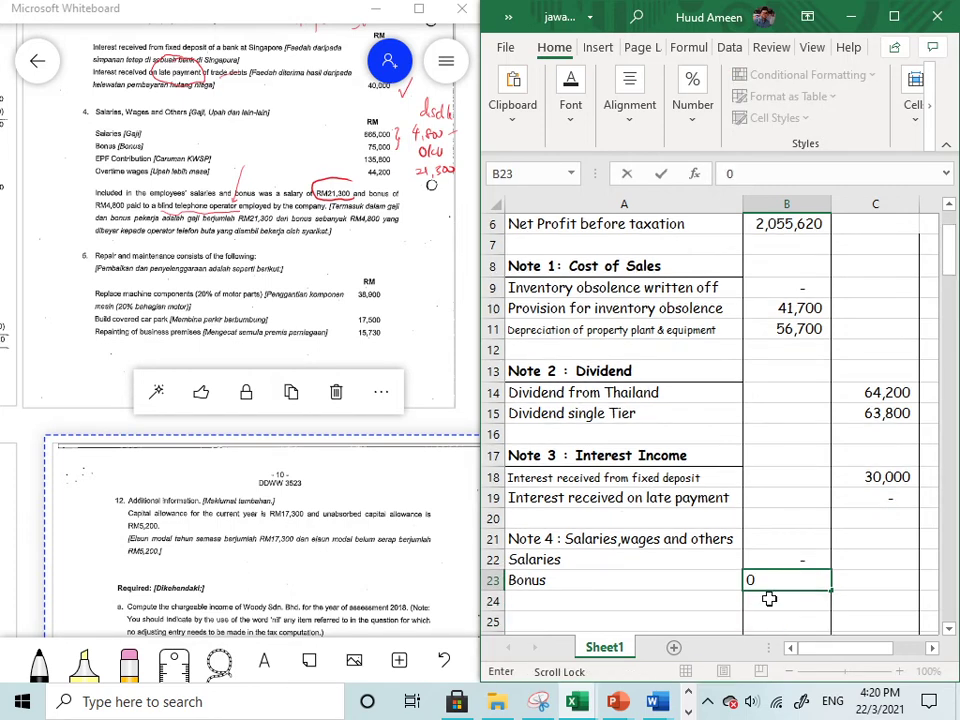
Enter the label "EPF contribution" in cell A24
left_click(554, 599)
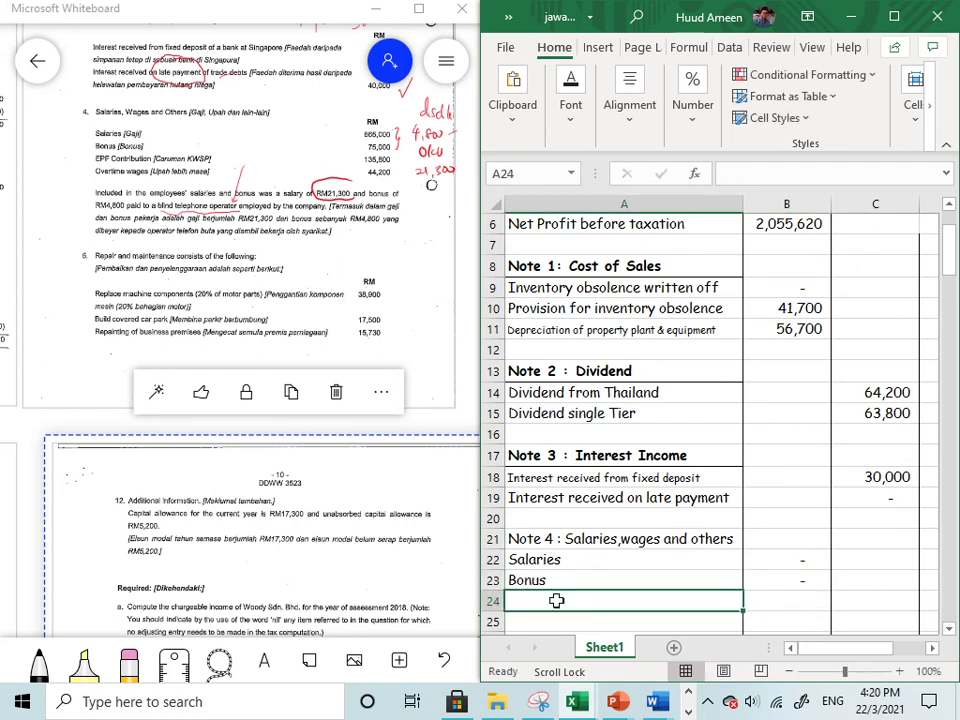
type("EPF ")
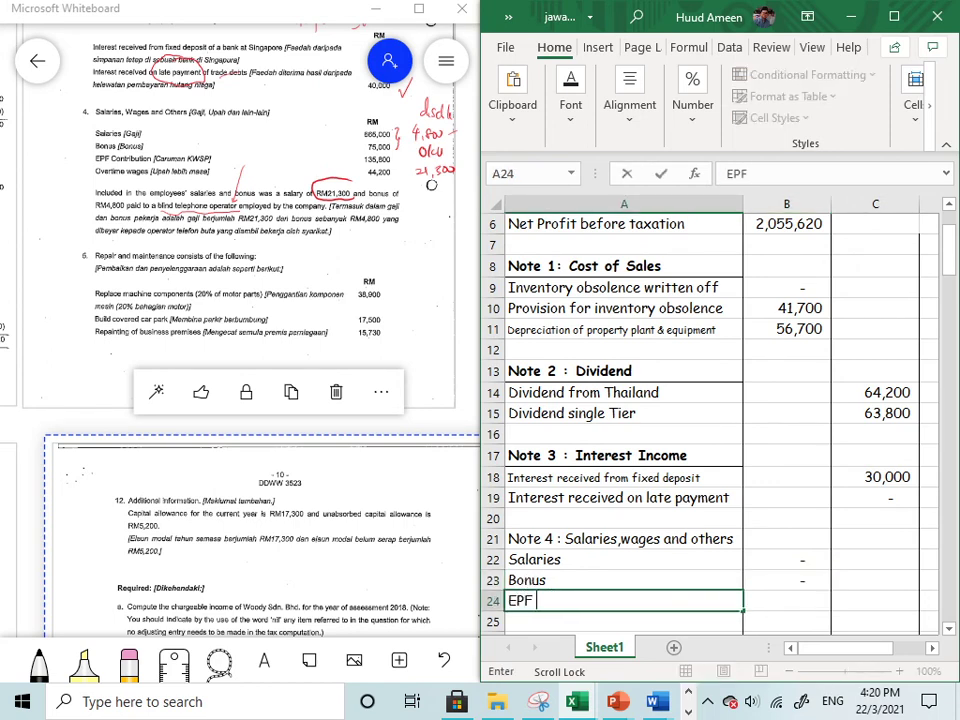
type("contribu")
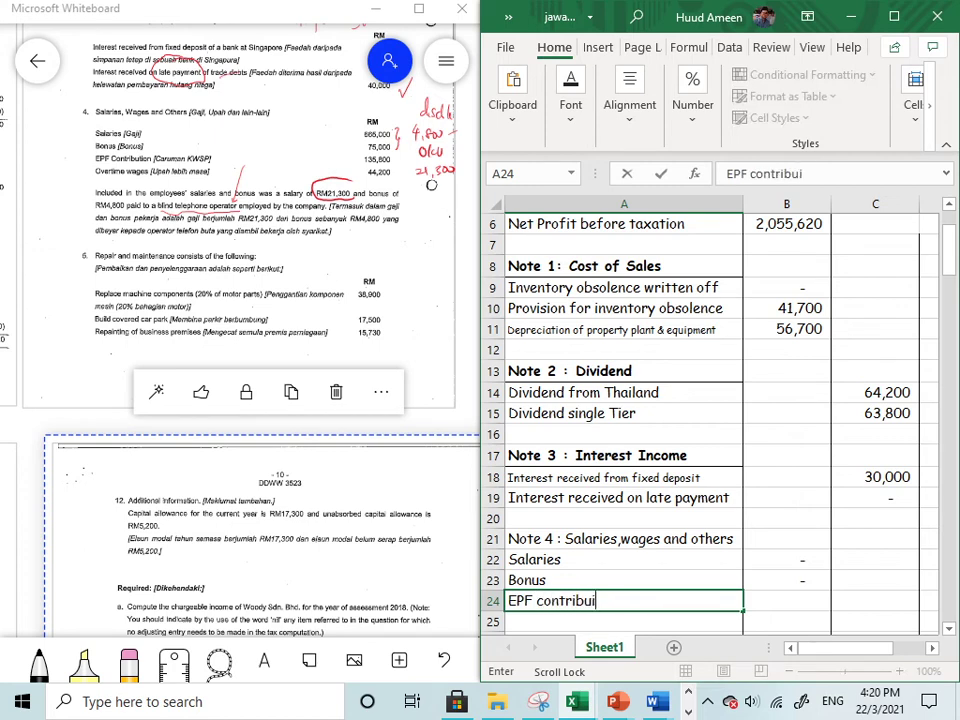
type("tio")
key("BackSpace")
key("BackSpace")
key("BackSpace")
type("tion")
Enter 0 for the EPF contribution in the addition column, cell B24, and select cell A25
left_click(789, 617)
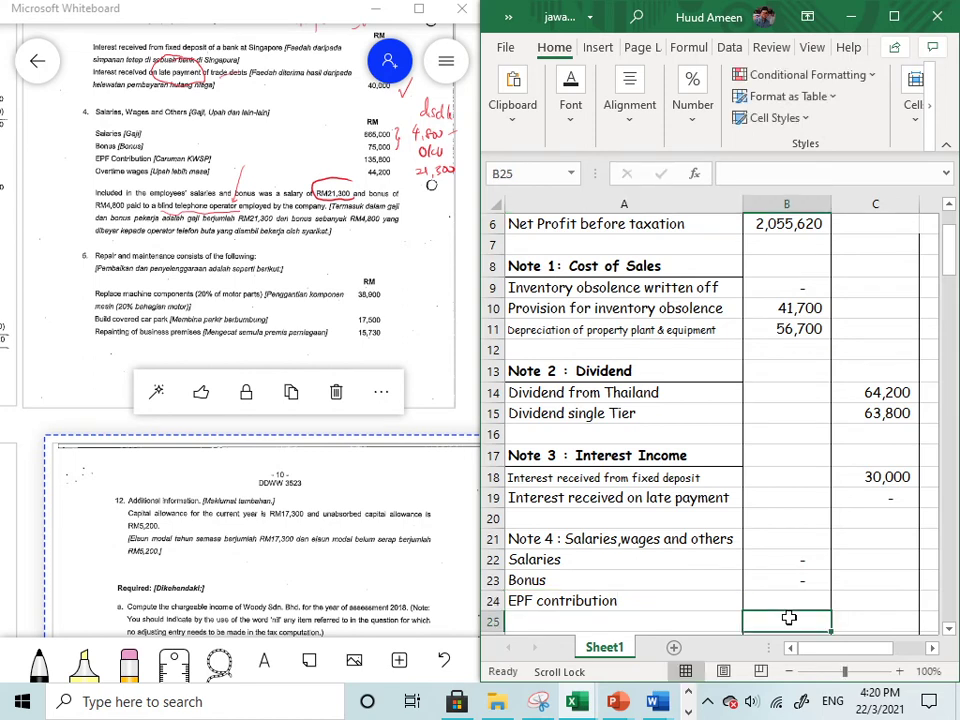
left_click(793, 602)
type("0")
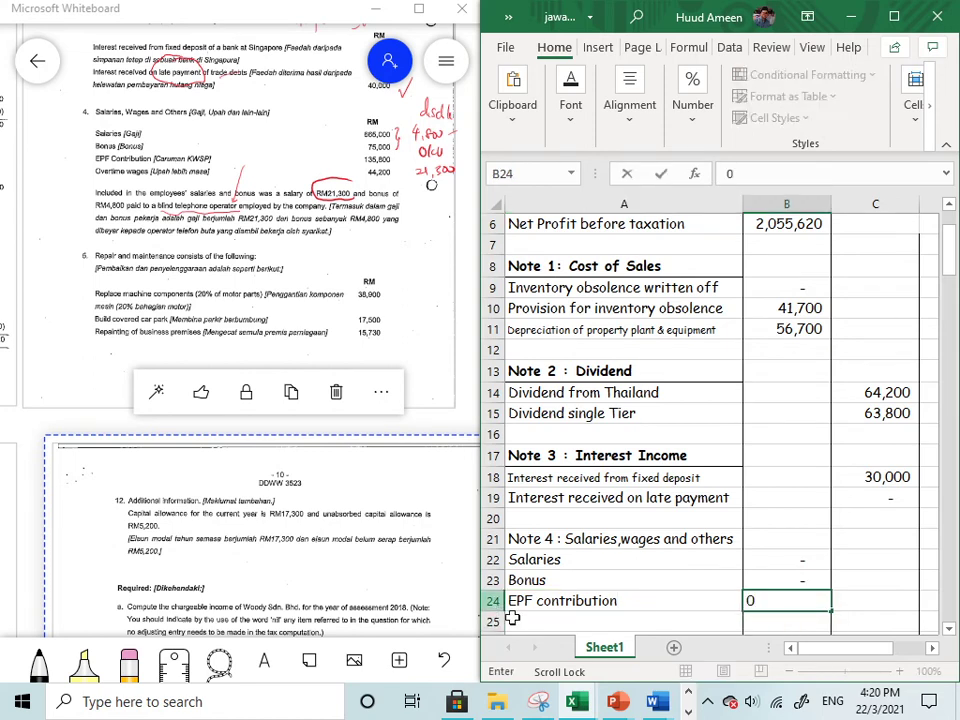
key("Return")
key("Left")
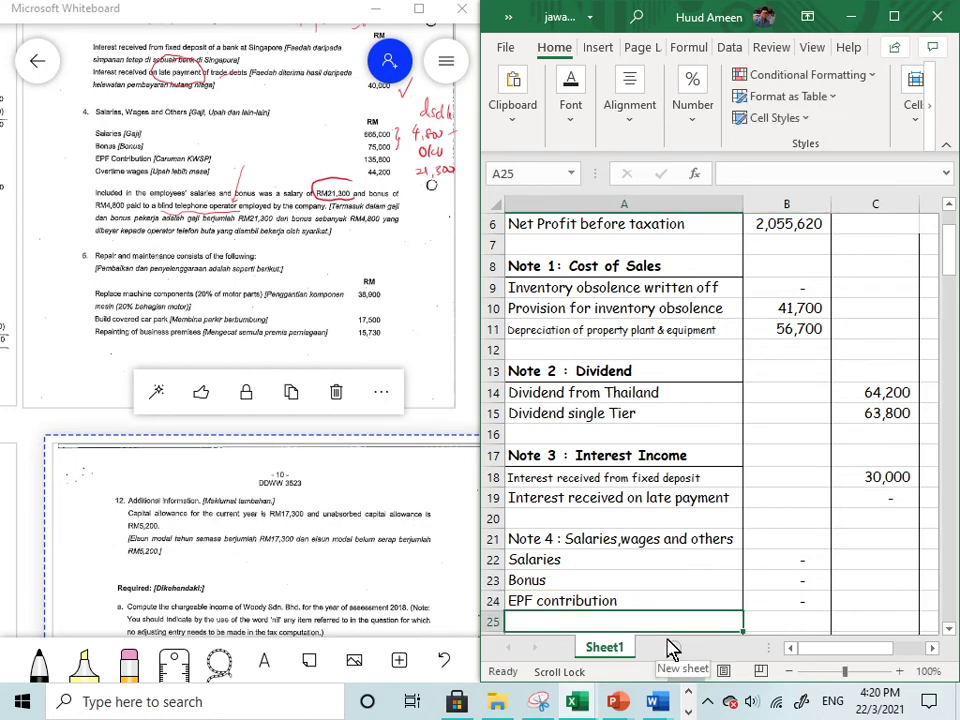
Enter the label "Overtime wages" in cell A25 and select its addition column cell, B25
type("Overtime ")
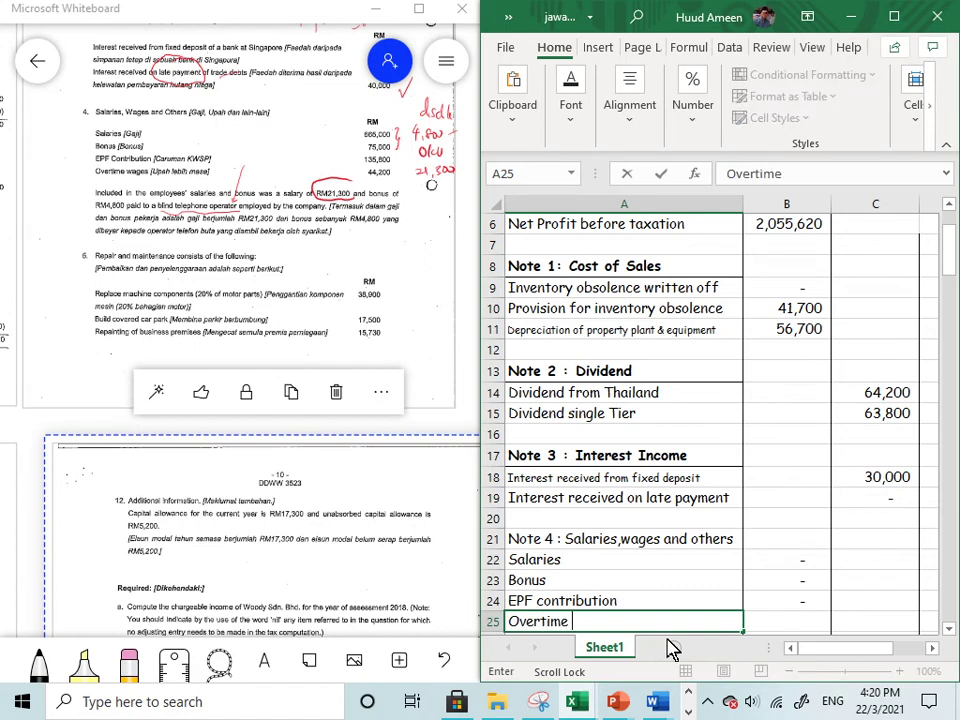
type("wages")
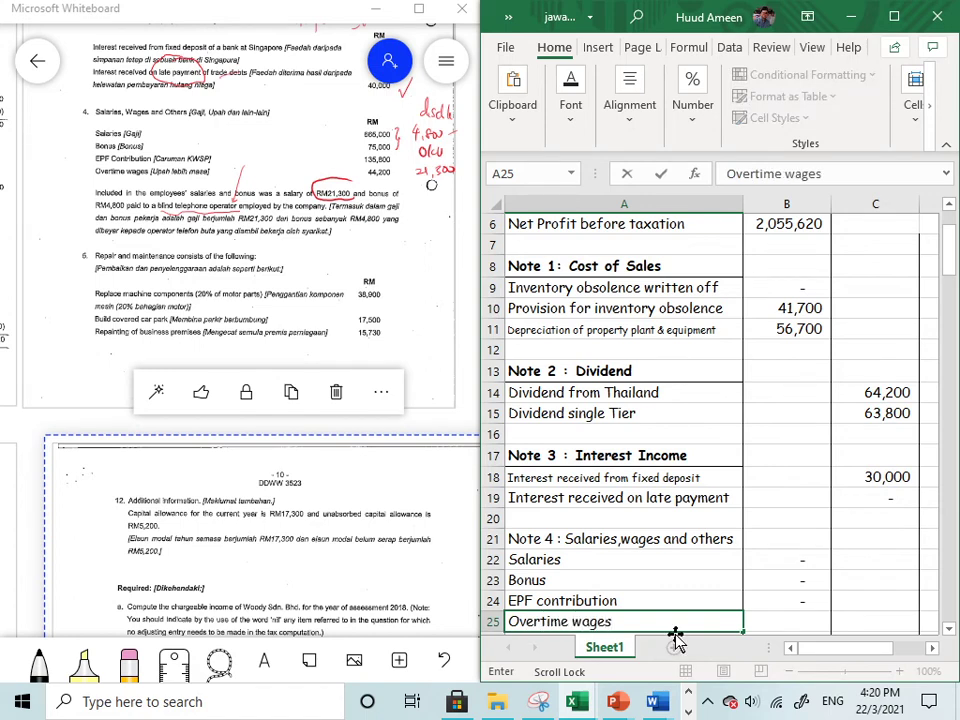
left_click(802, 622)
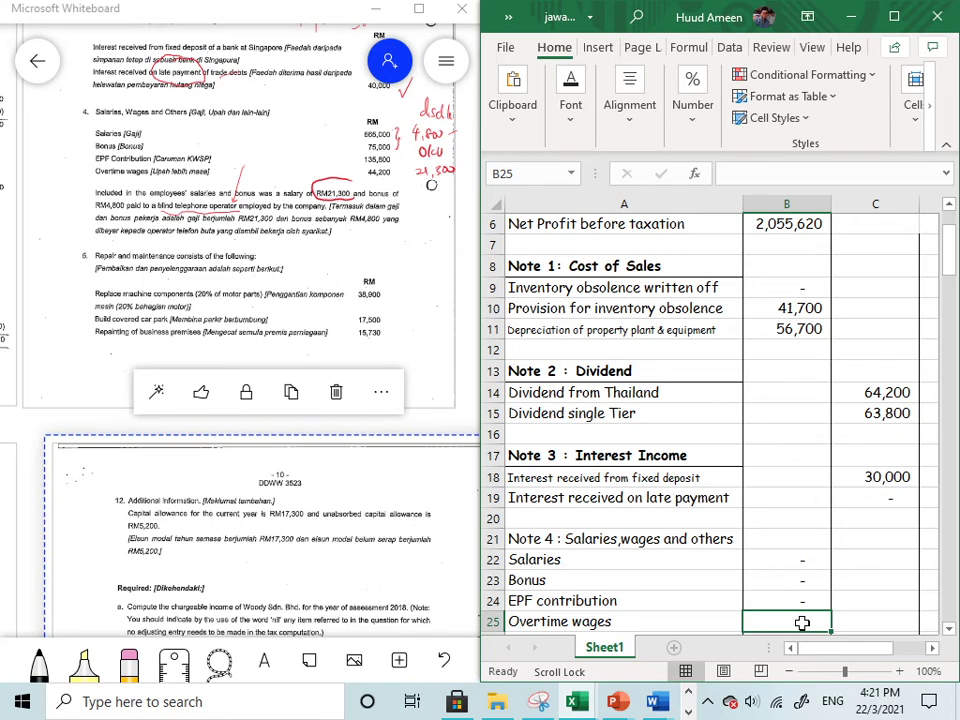
type("44200")
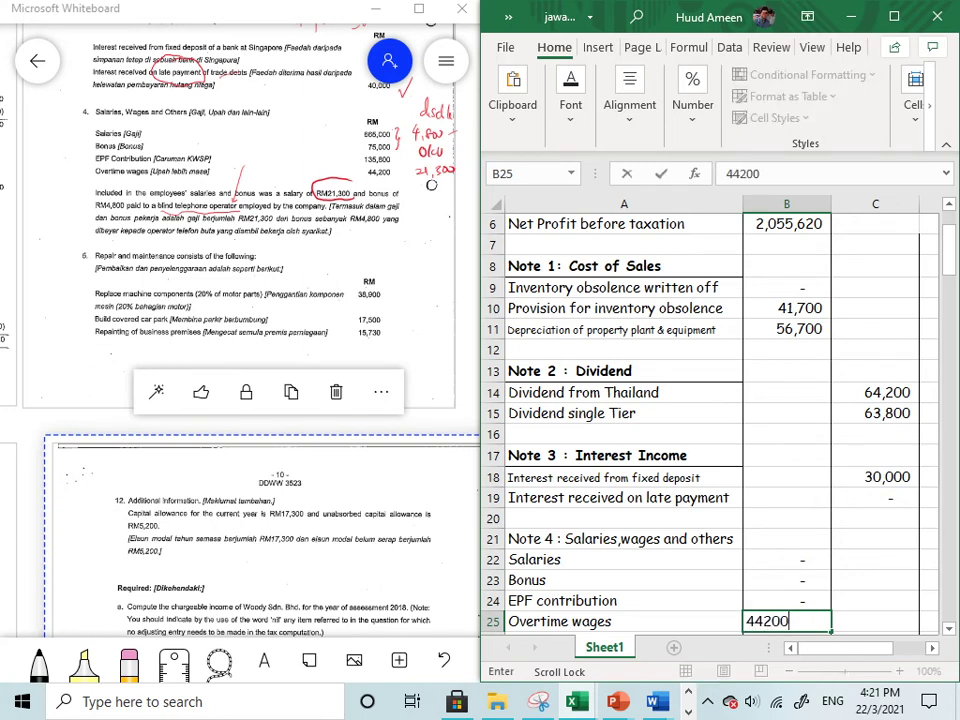
left_click(666, 596)
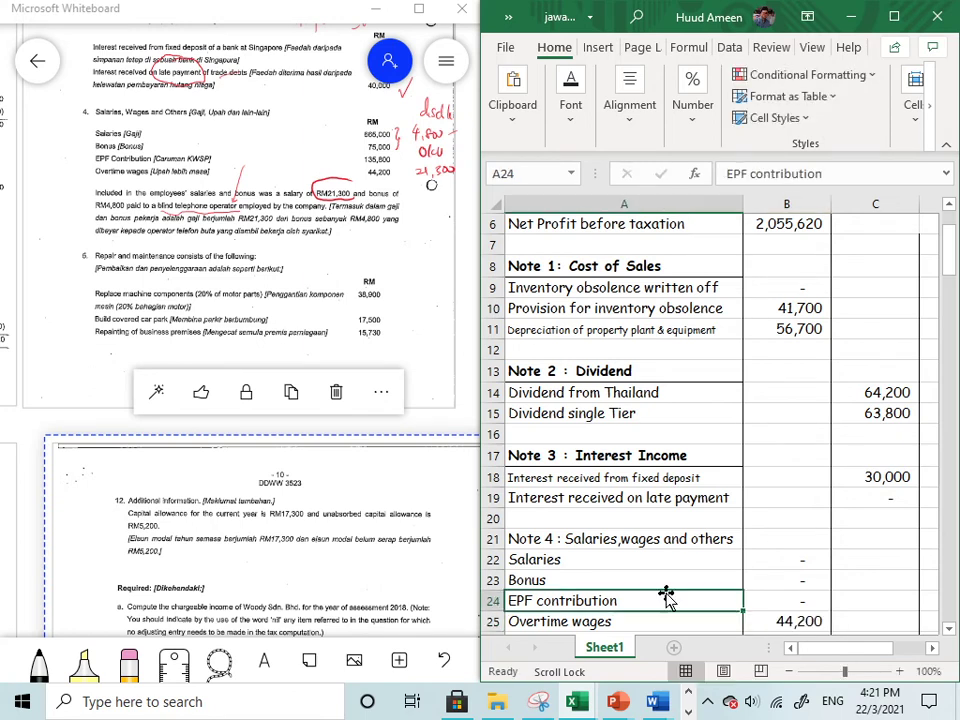
scroll(666, 596, "down", 1)
Set the overtime wages amount in the addition column, cell B25, to 0
left_click(774, 557)
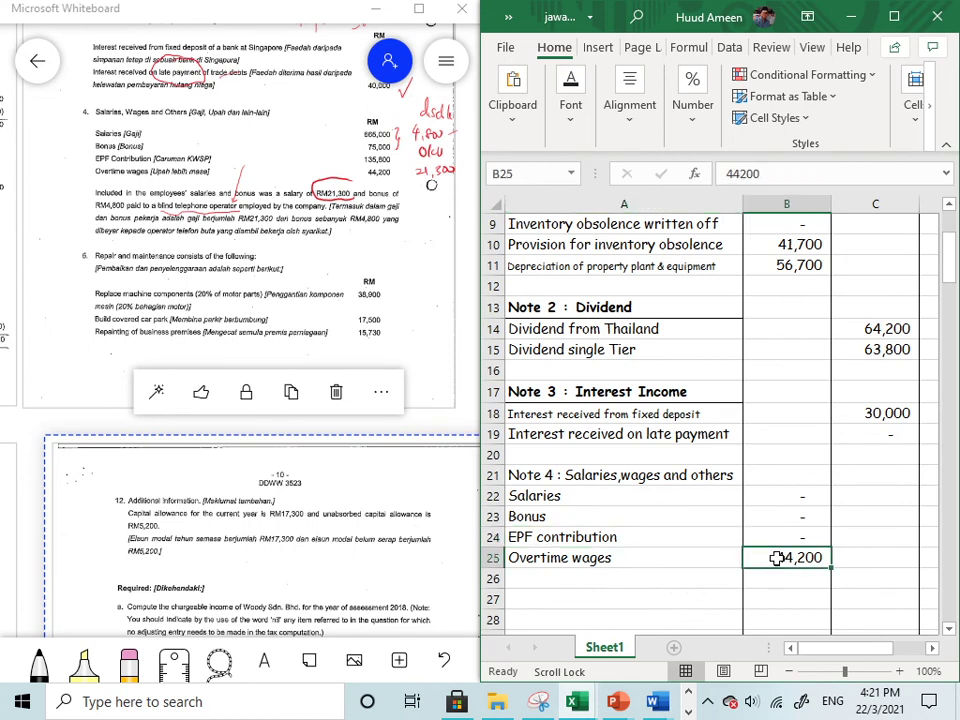
double_click(782, 562)
type("0")
scroll(776, 558, "down", 1)
scroll(777, 558, "down", 1)
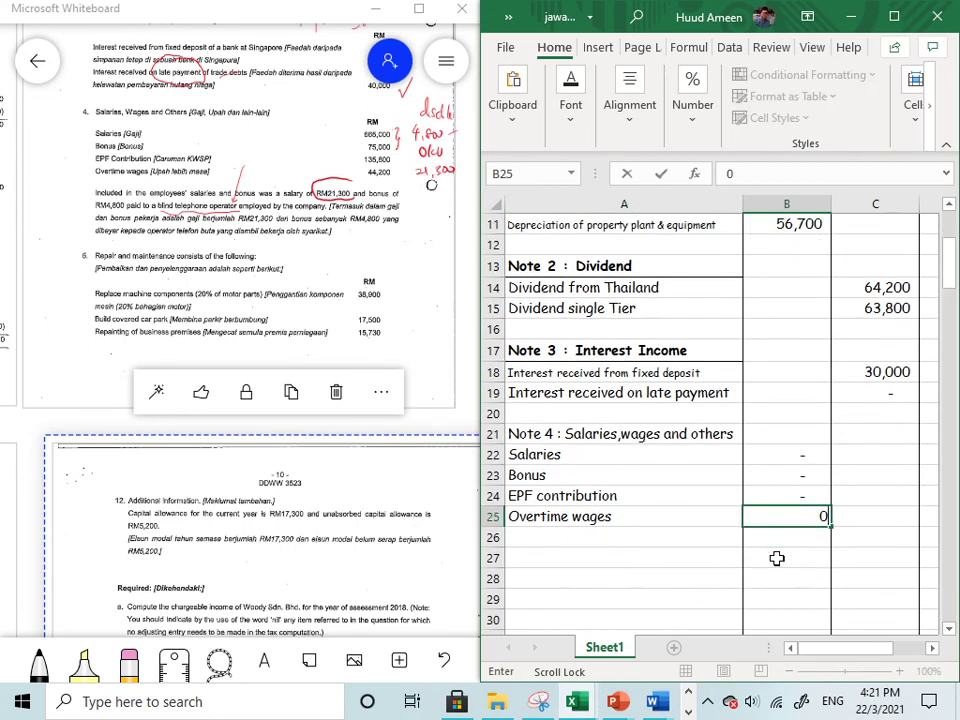
key("Return")
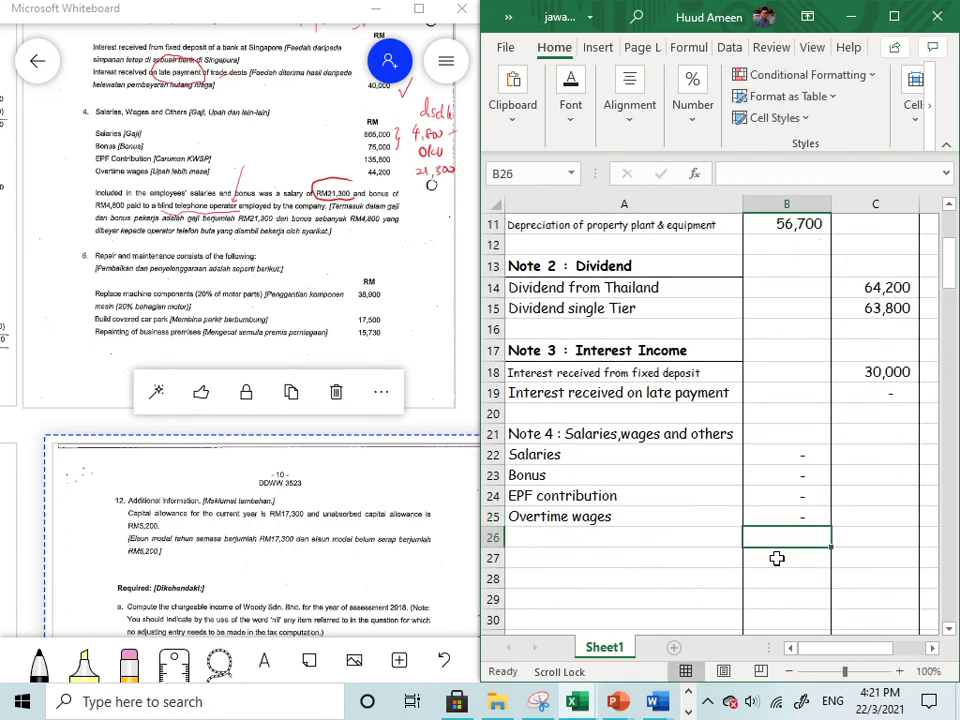
Enter the subheading "Double deduction:" in cell A26, directly below the overtime wages label
left_click(571, 537)
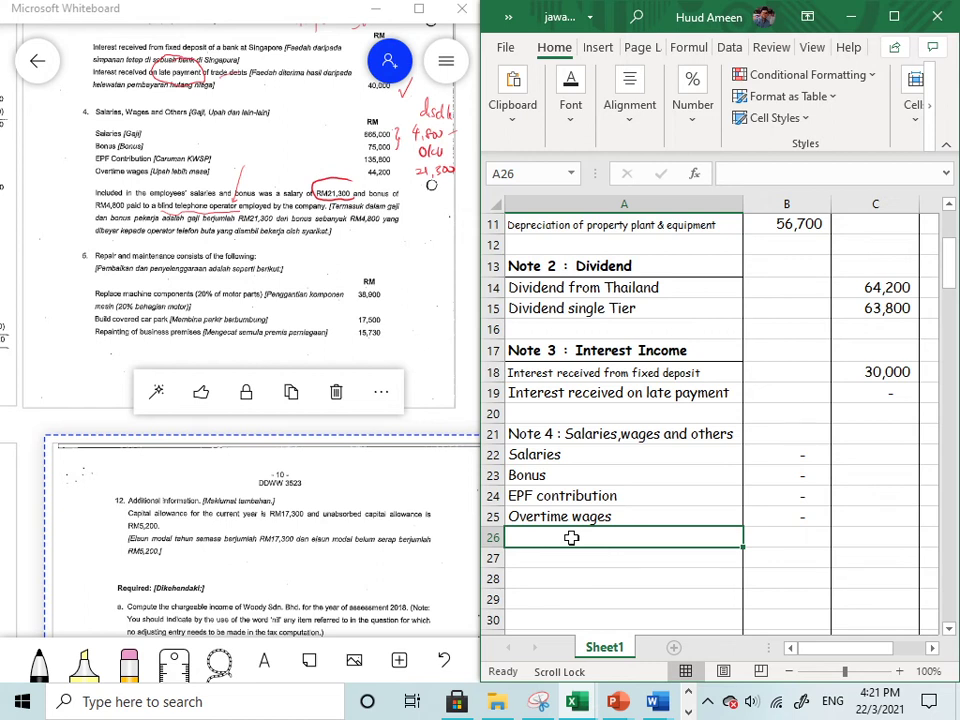
type("Do")
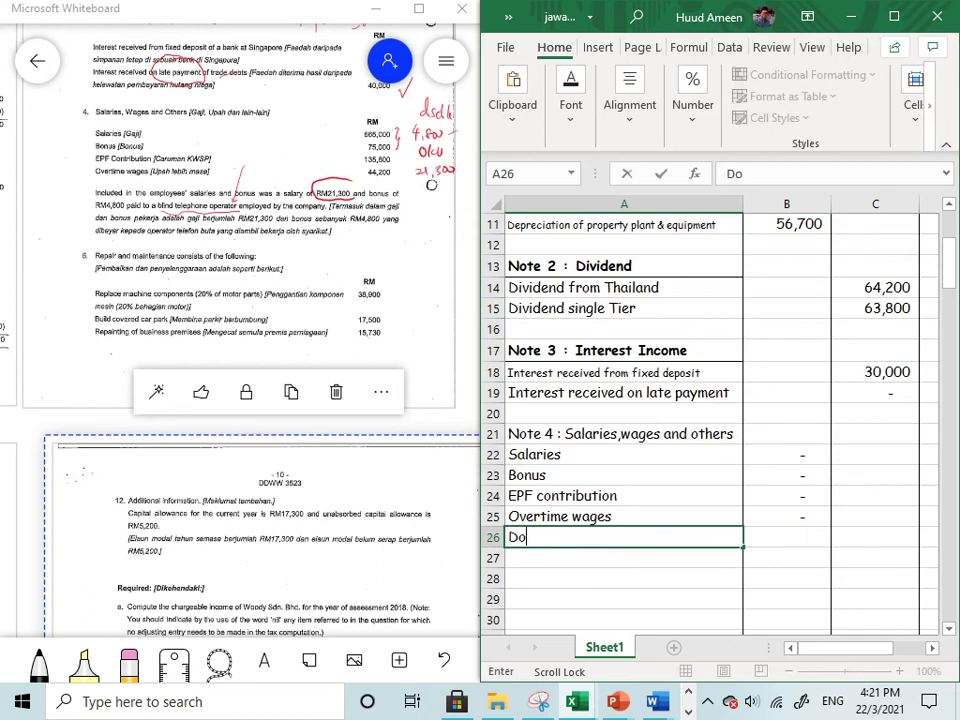
type("uble deduc")
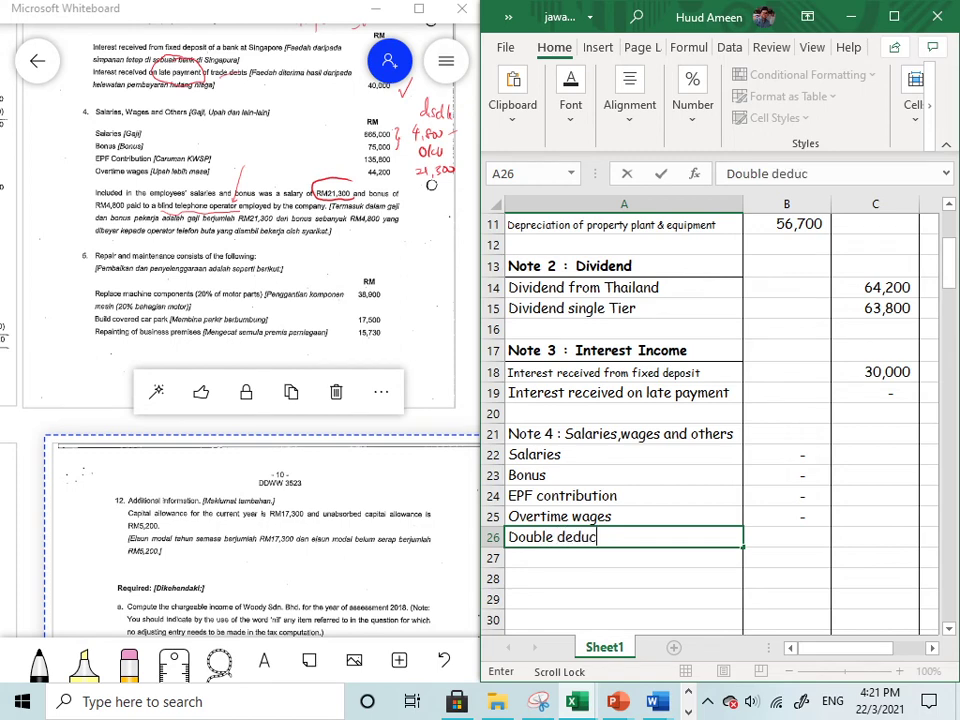
type("tion:")
key("Return")
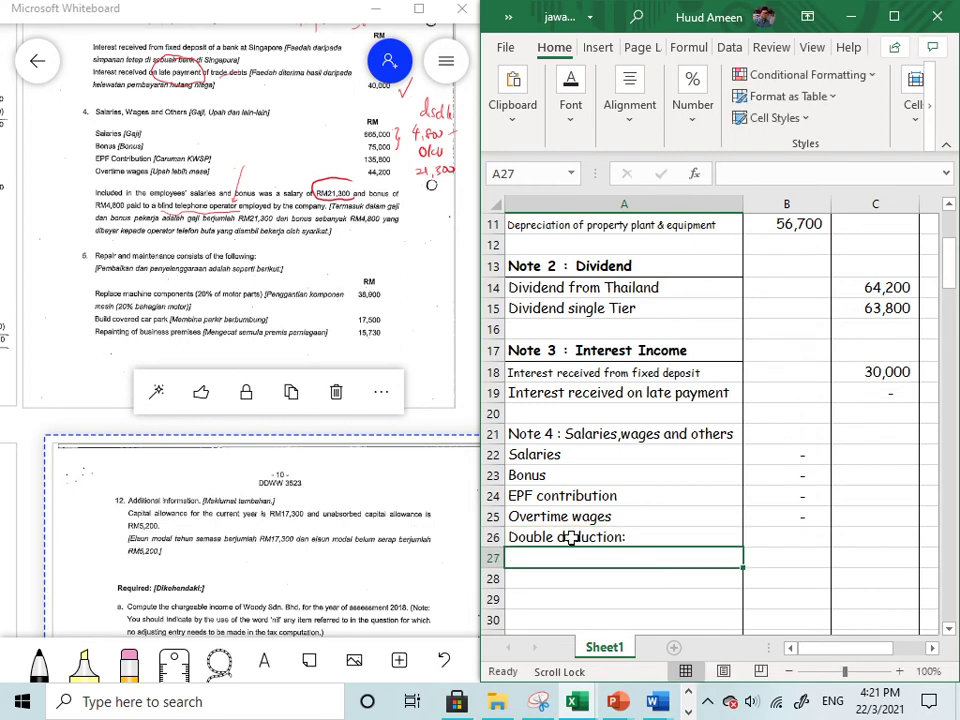
Enter the label "Blind telepone operator" in cell A27 under the double deduction subheading
type("Blind ")
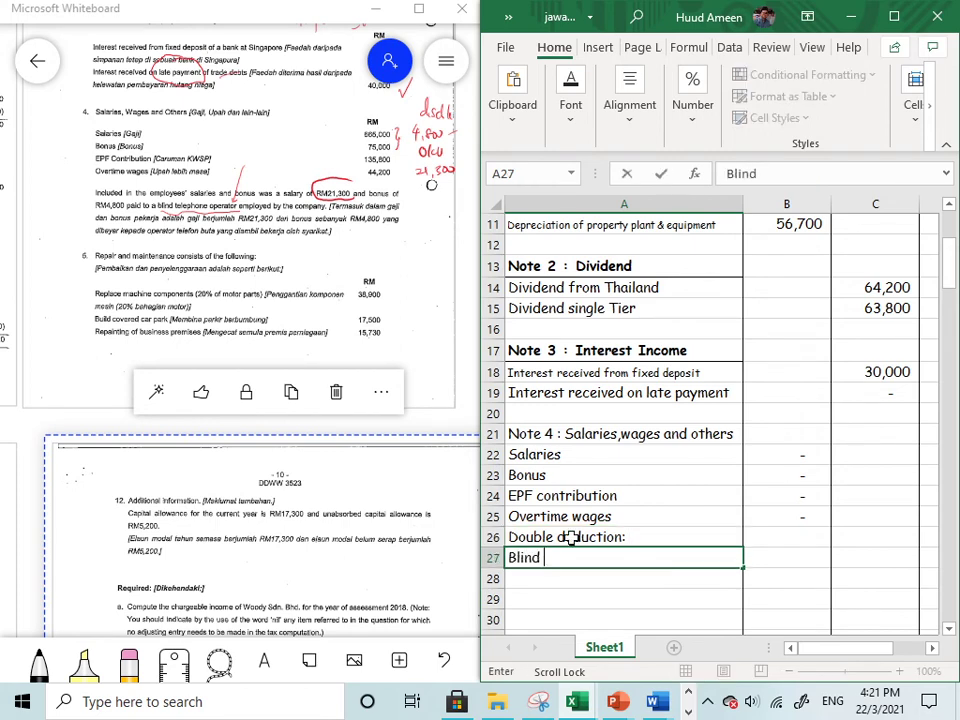
type("telepone ")
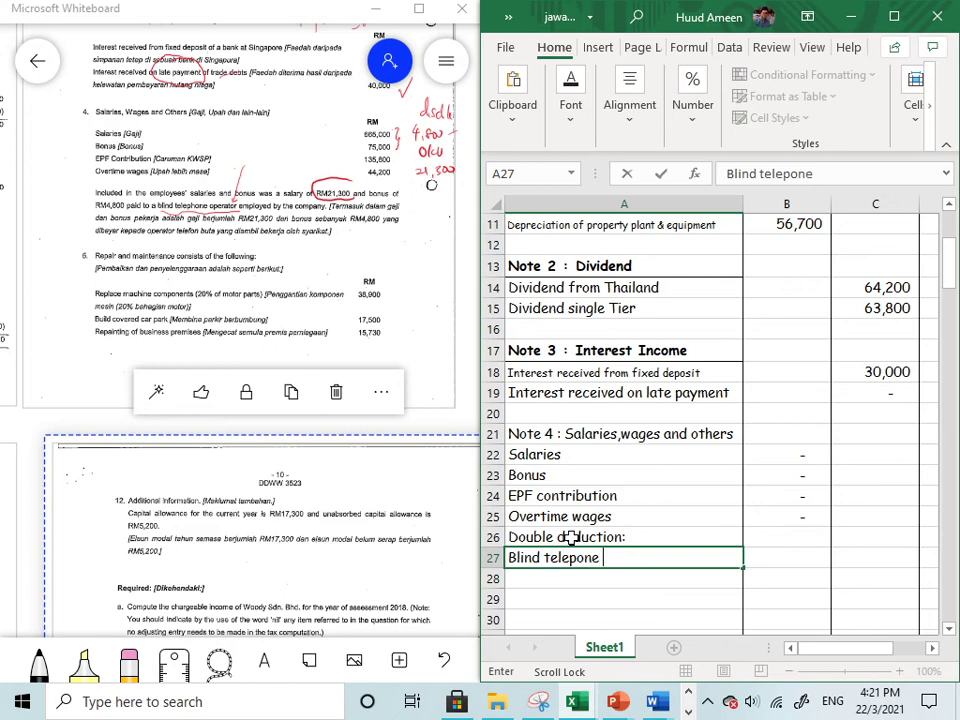
type("operatio")
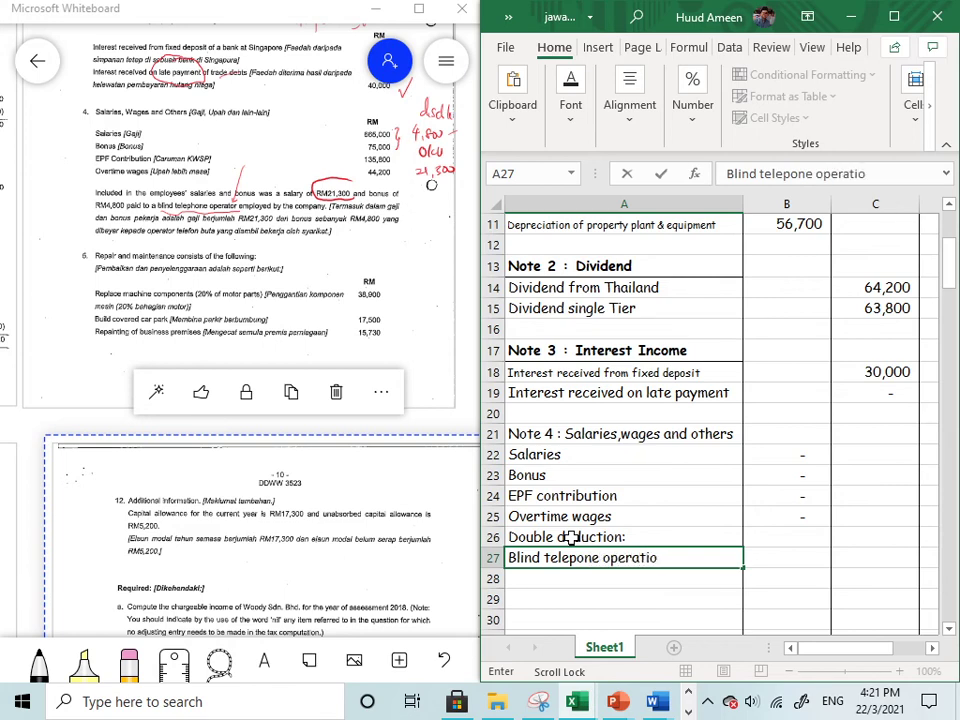
key("BackSpace")
key("BackSpace")
type("or")
key("Return")
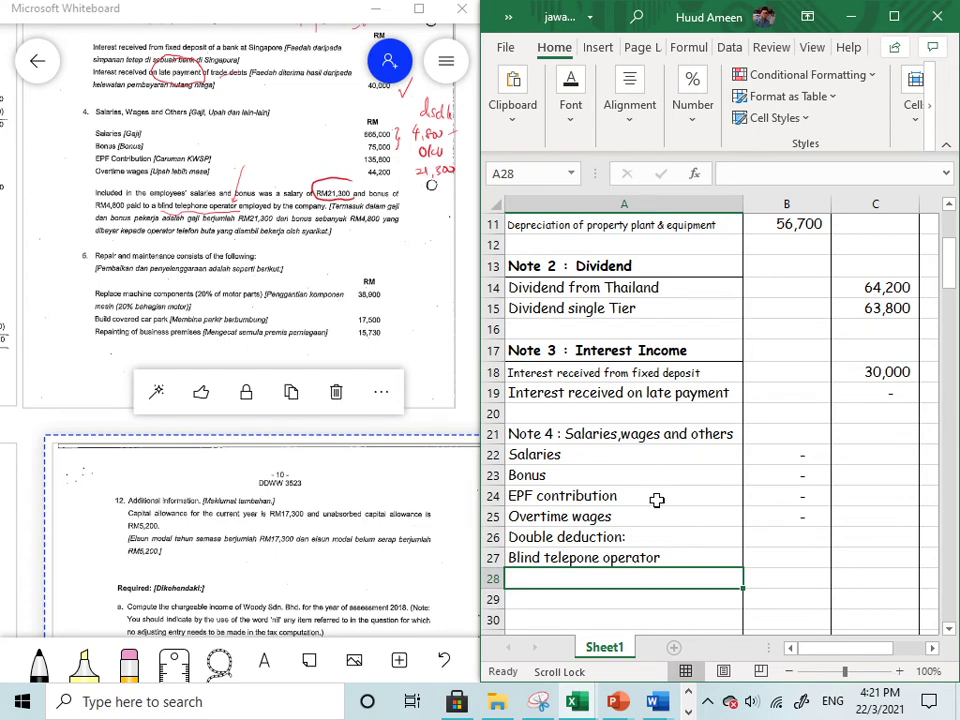
Enter the label "Salary- disable employee" in cell A28
type("Salary")
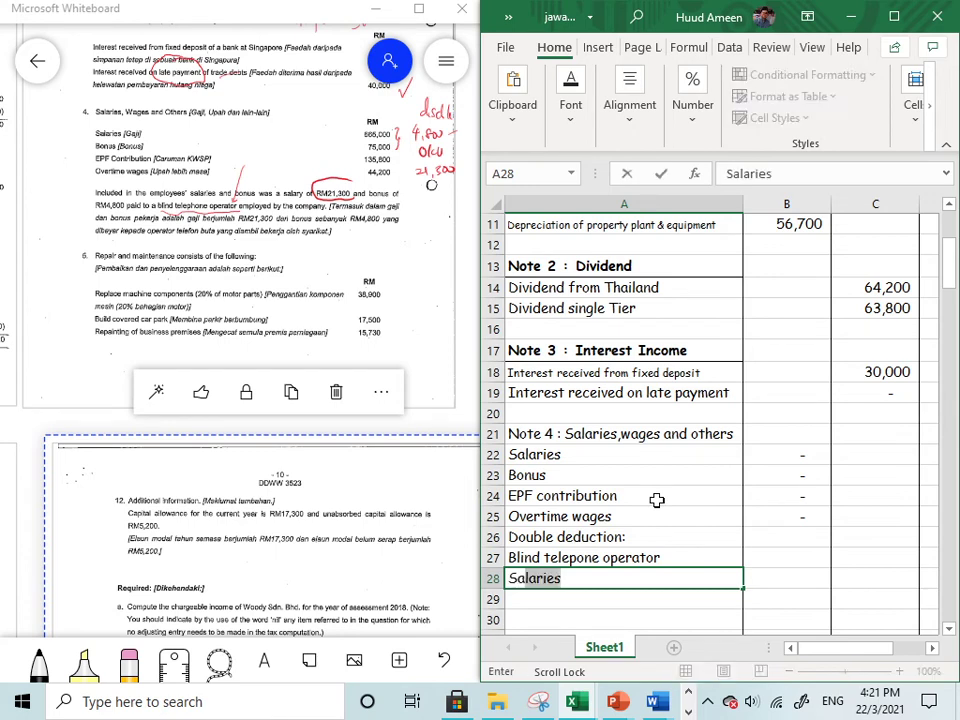
type("- ")
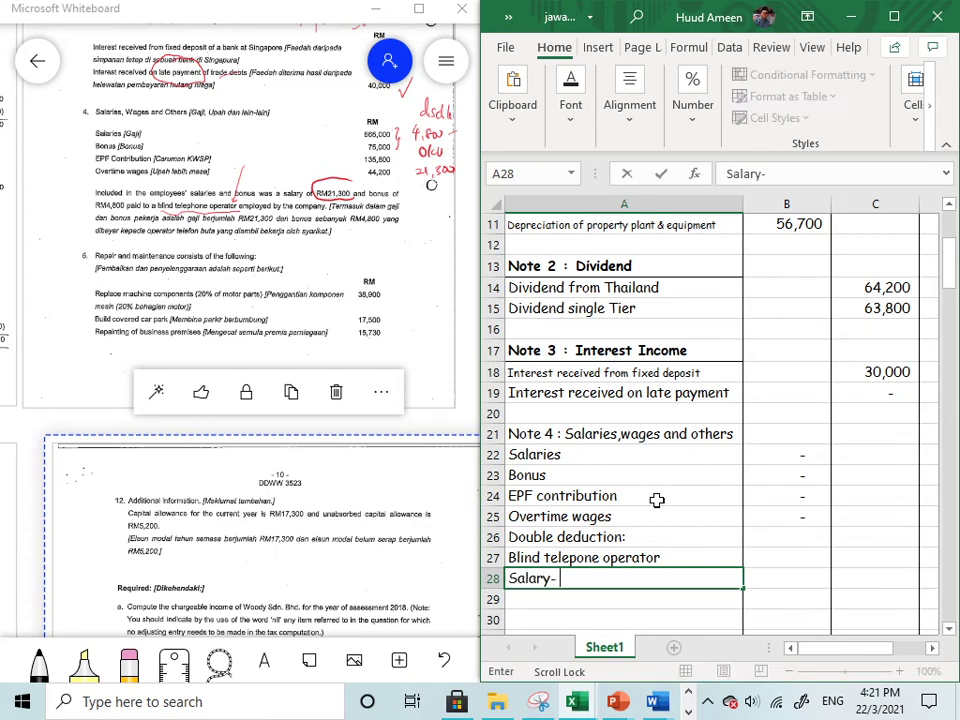
type("disable emp")
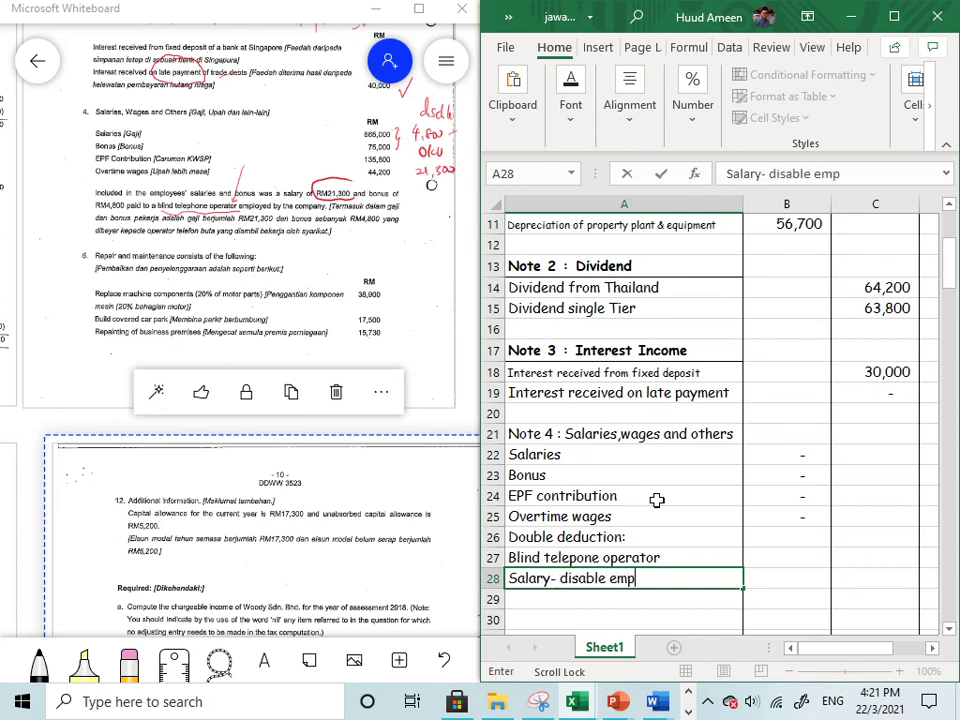
type("loyee")
scroll(657, 500, "down", 1)
key("Return")
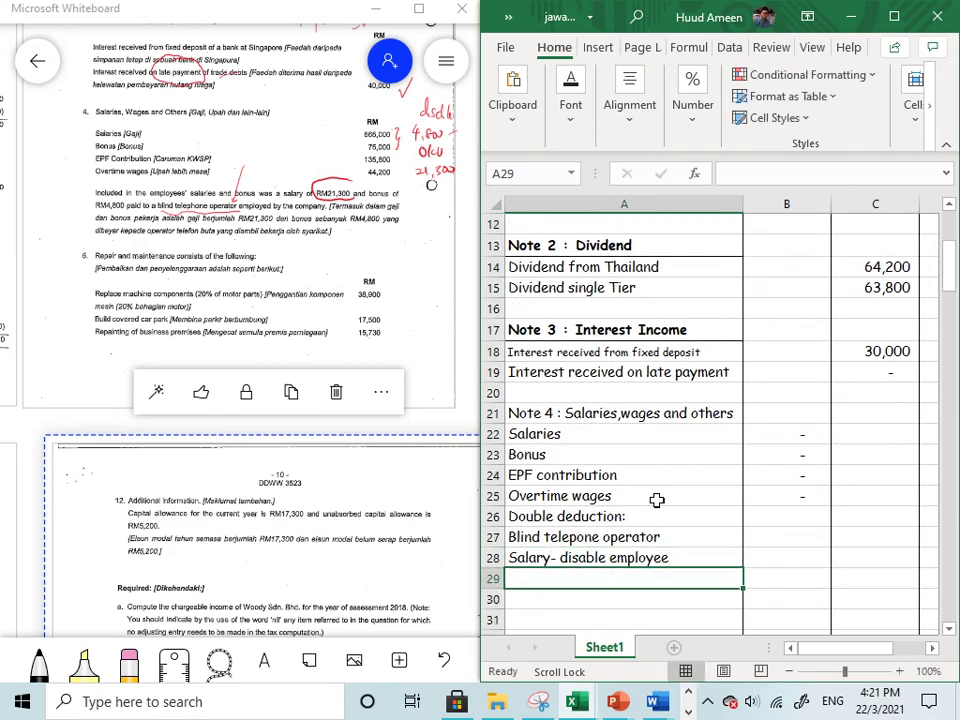
Enter the label "Bonus- disable employee" in cell A29 and select cell C28 in the deduction column
type("Bonus")
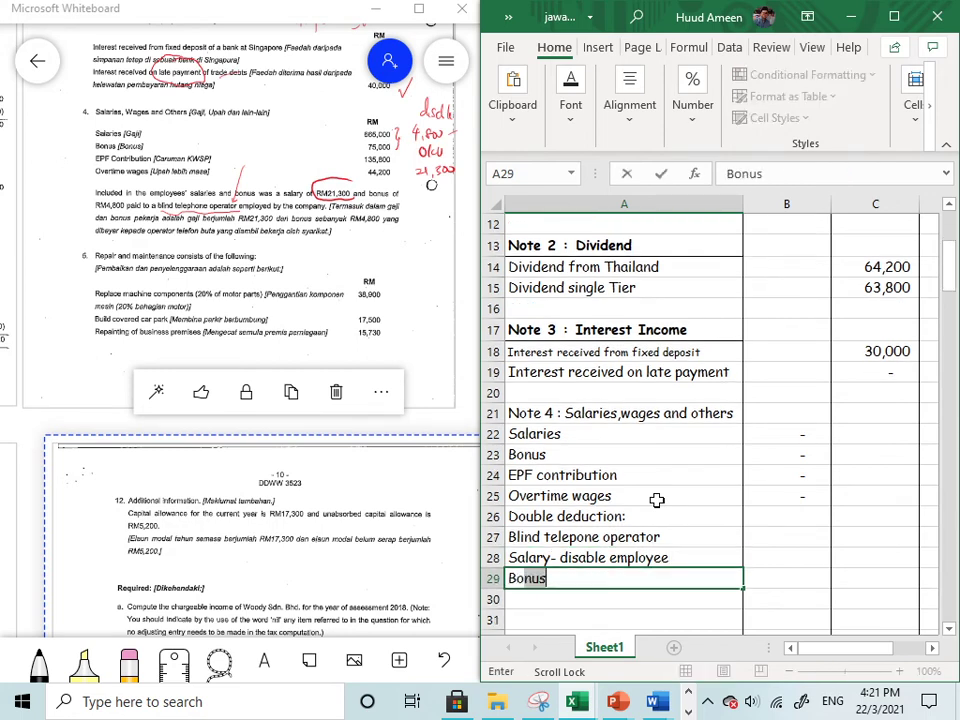
type("- dis")
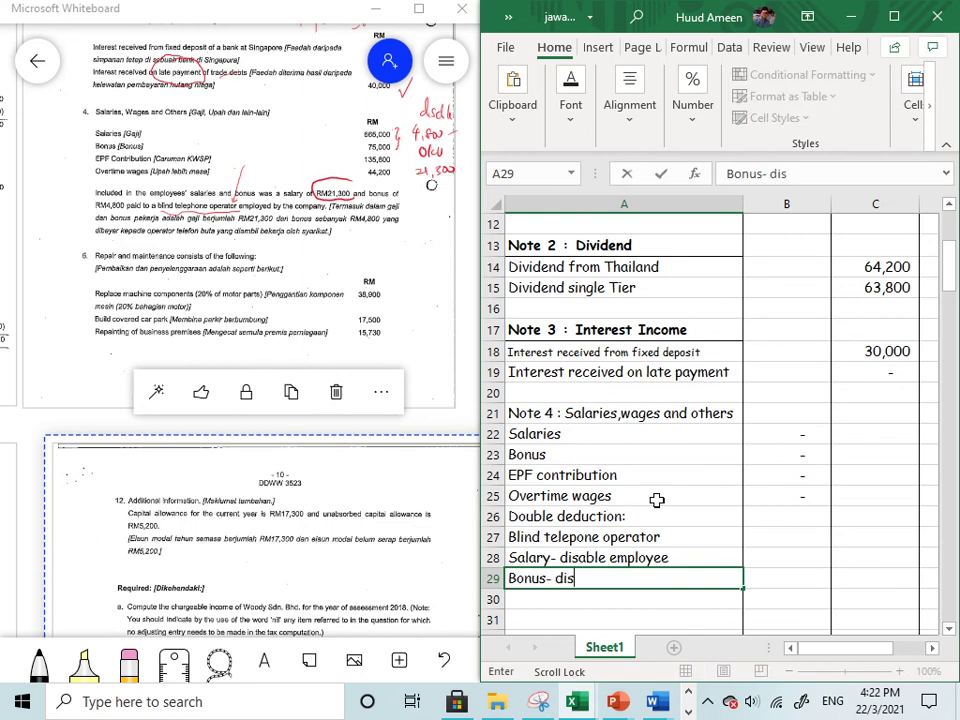
type("able employee")
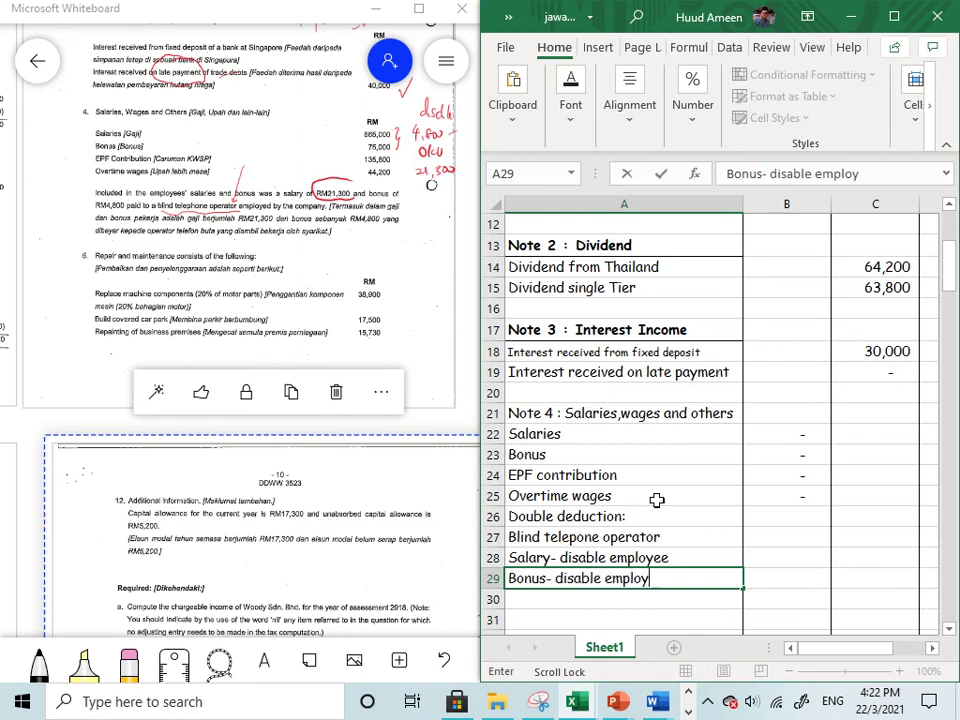
left_click(864, 571)
left_click(874, 558)
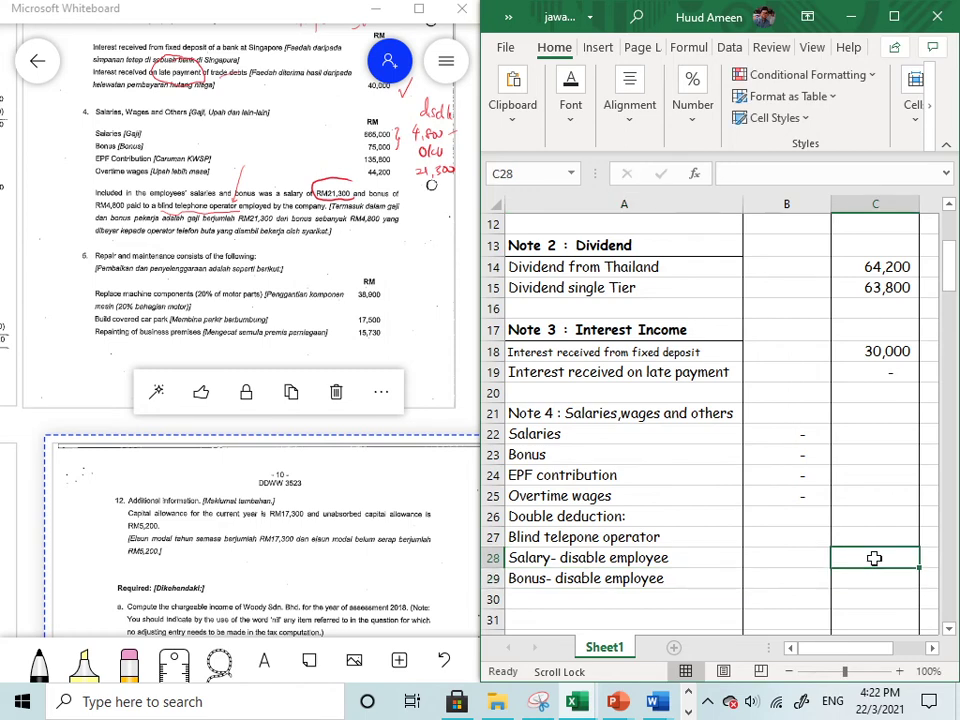
Maximize the workbook window and freeze the panes at cell A5 so the rows above it stay in view
scroll(874, 558, "up", 3)
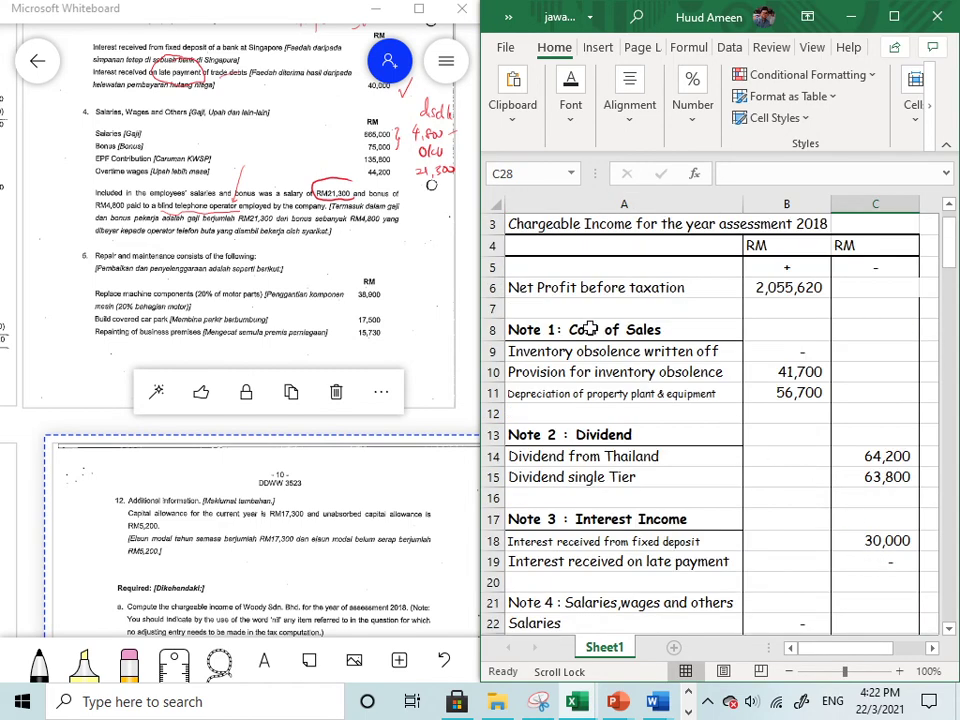
left_click(553, 266)
left_click(894, 20)
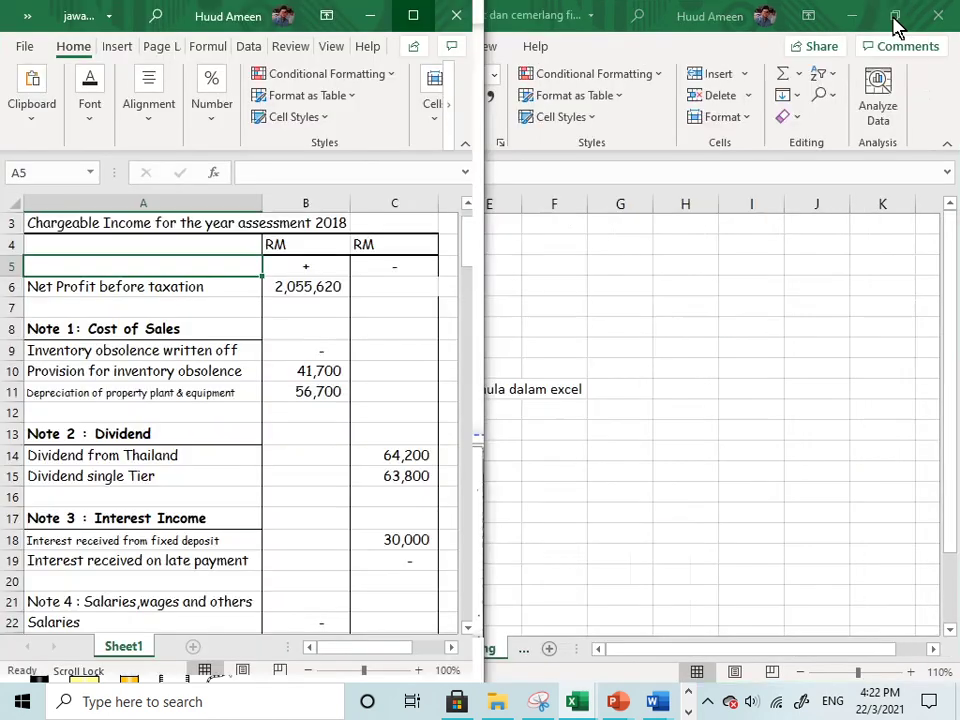
left_click(484, 48)
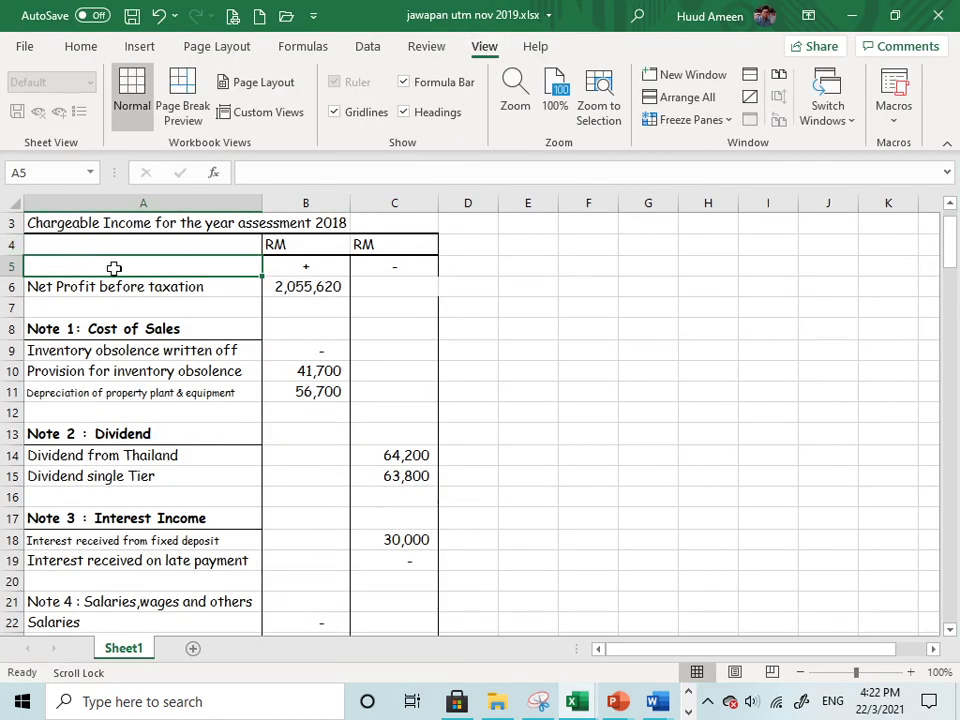
left_click(727, 122)
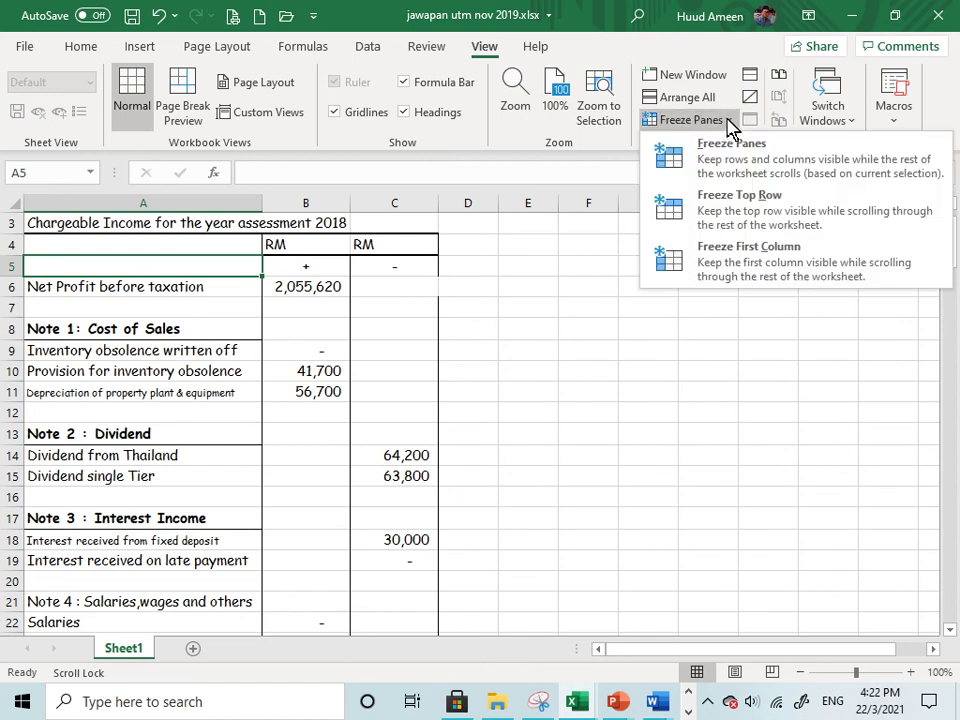
left_click(726, 152)
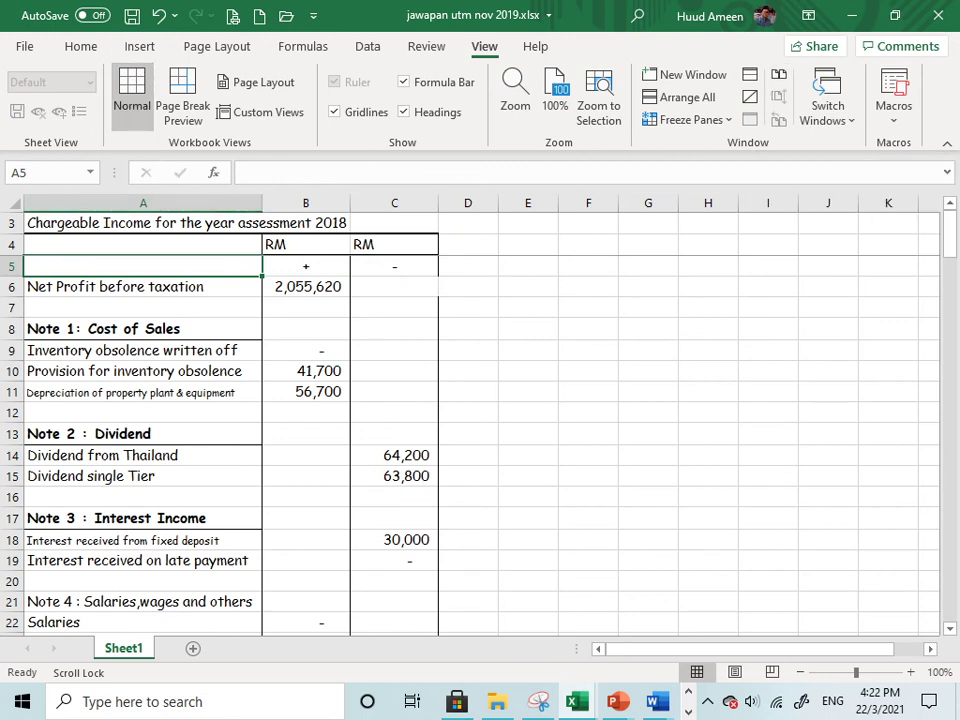
Arrange the workbook side by side with the Microsoft Whiteboard window and bring the Note 4 rows into view
key("super+Right")
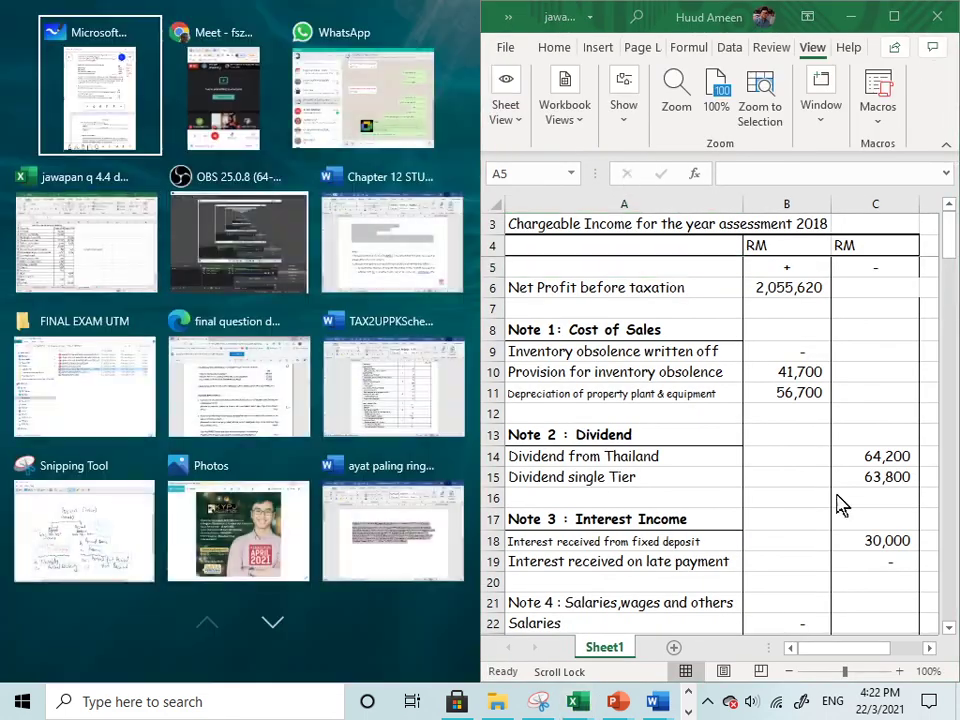
left_click(97, 135)
scroll(690, 410, "down", 2)
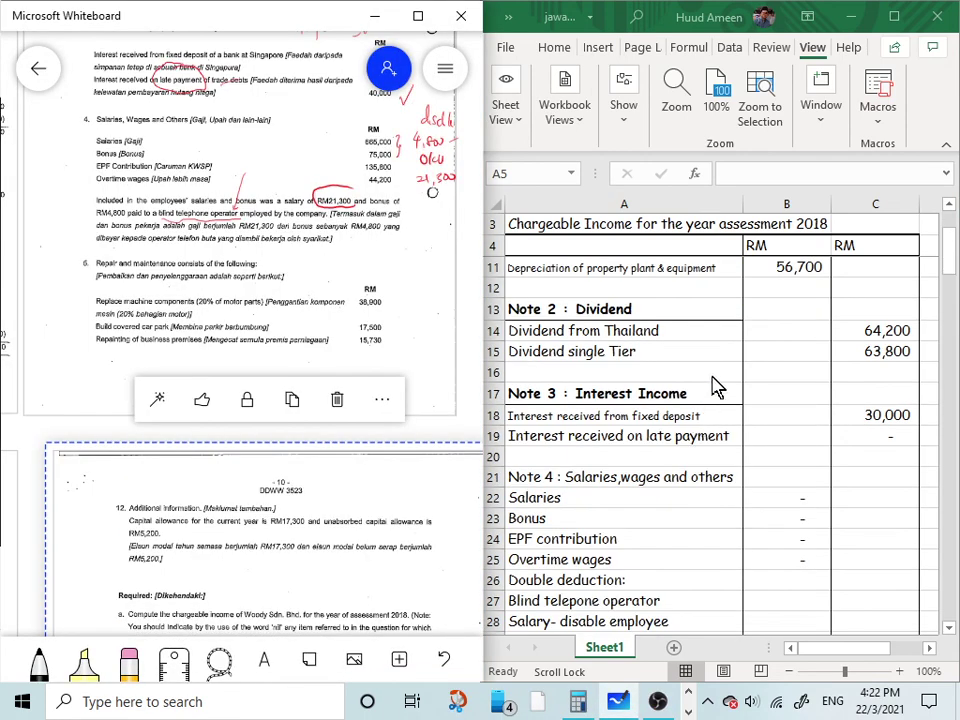
scroll(740, 295, "down", 1)
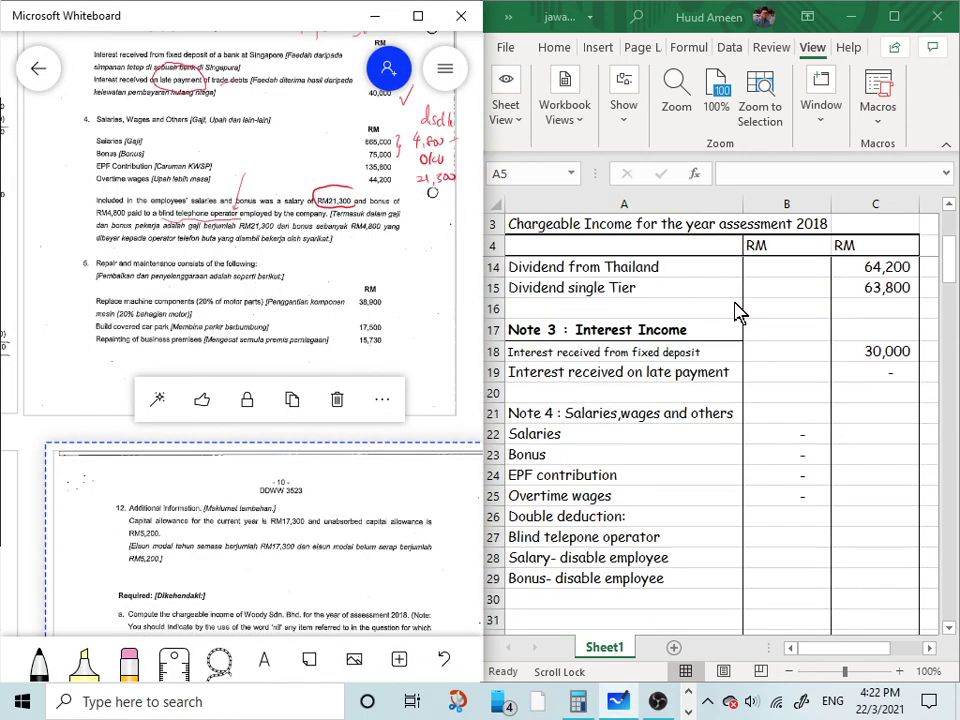
Correct the spelling of the label in cell A27 to "Blind telephone operator"
left_click(898, 561)
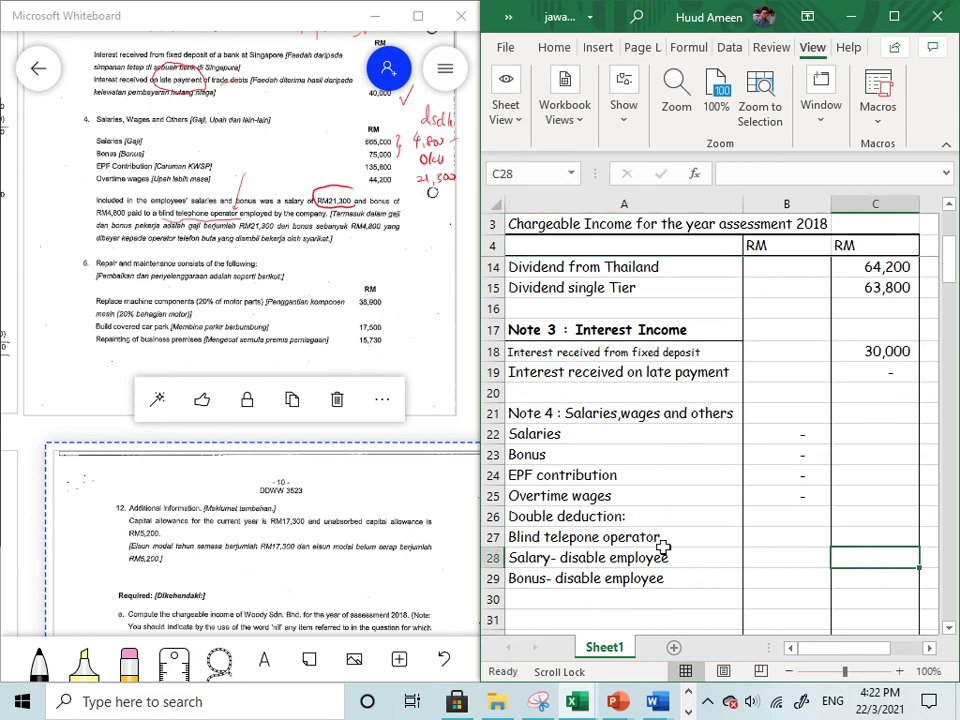
double_click(571, 537)
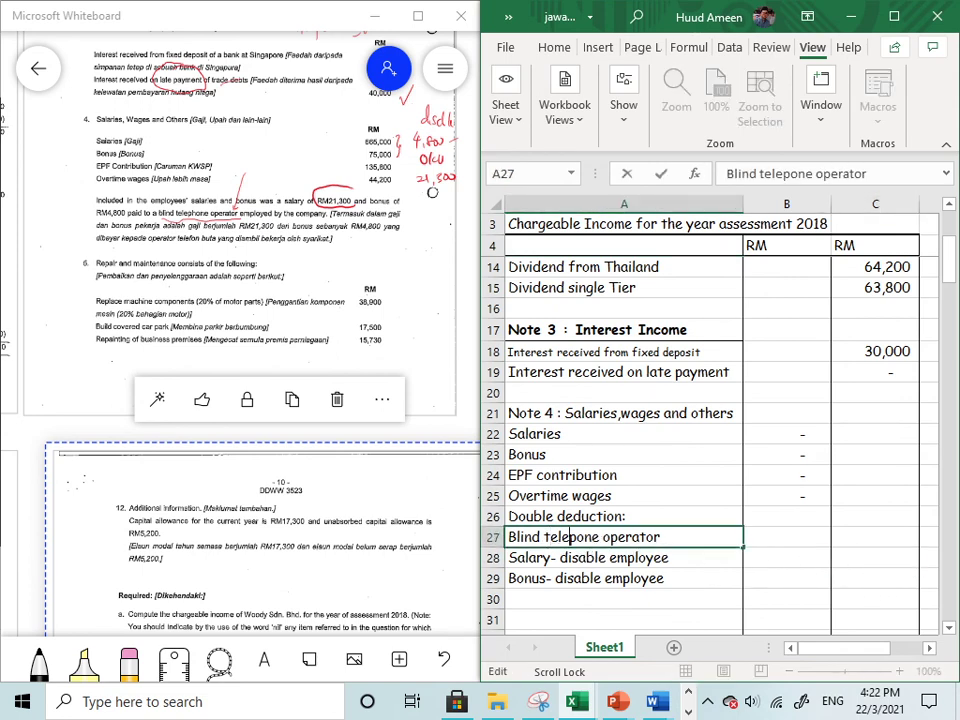
type("h")
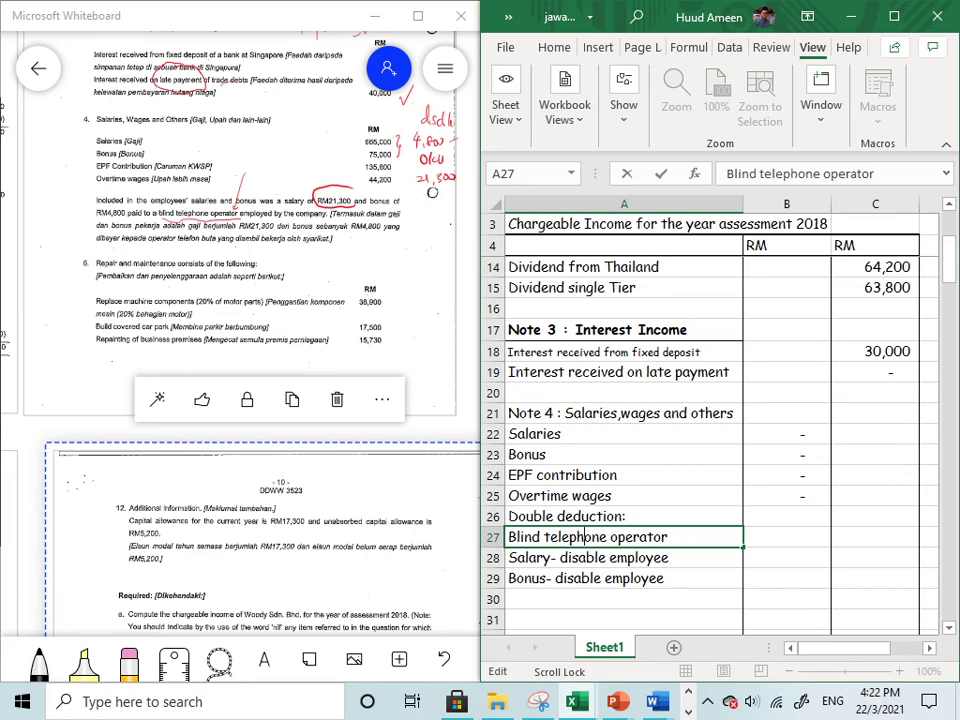
Enter the double deduction amounts 21800 for the disabled employee's salary in C28 and 4800 for the bonus in C29
left_click(874, 561)
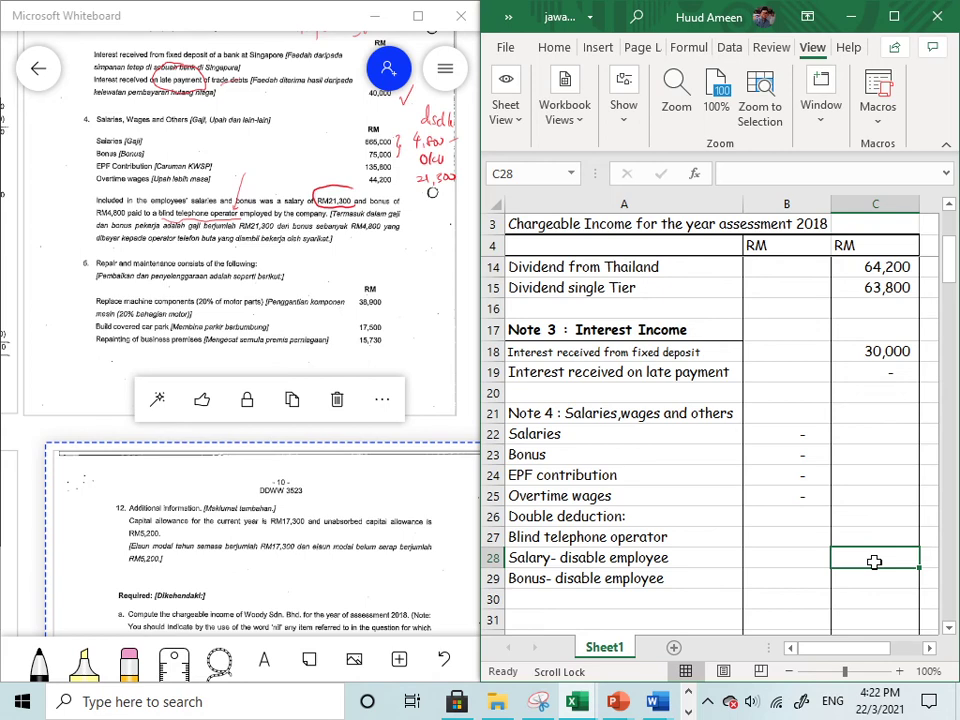
type("21800")
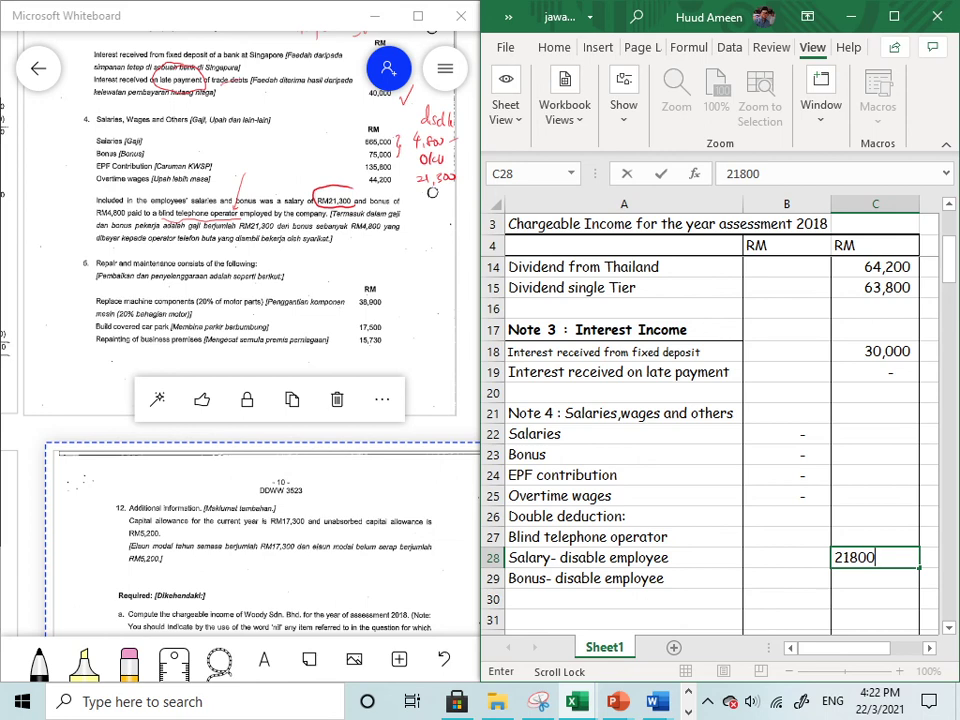
key("Return")
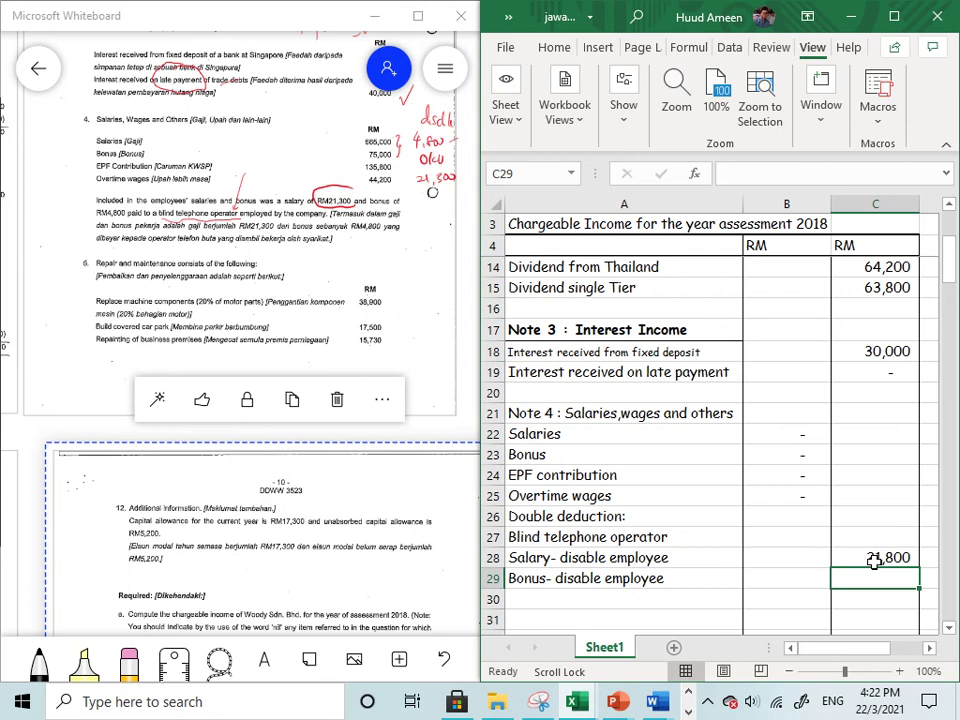
type("4800")
key("Return")
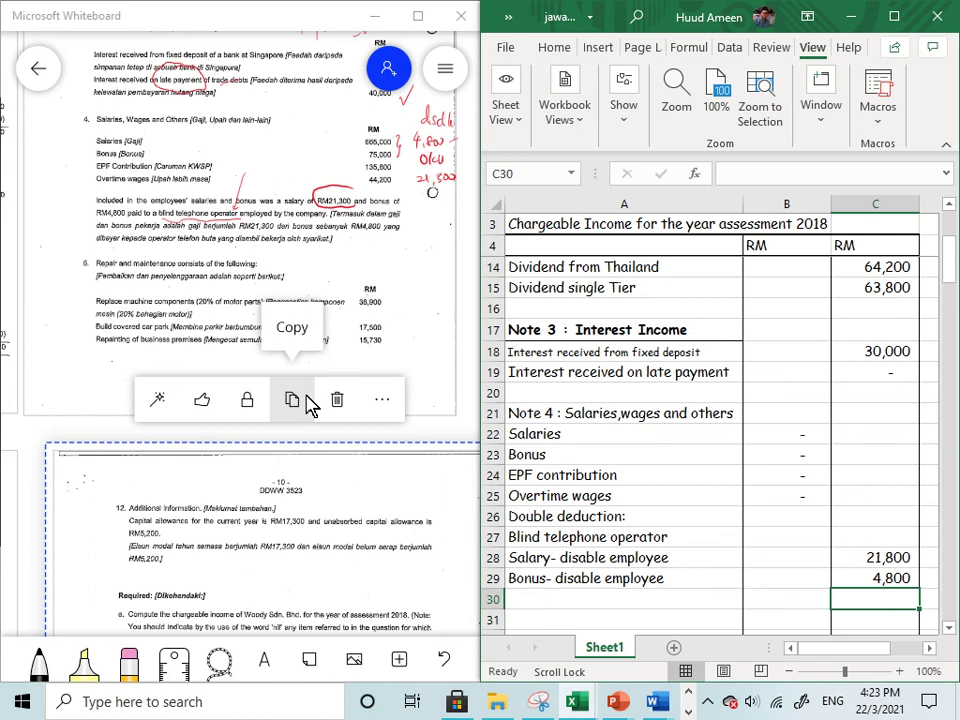
Maximize the workbook window, release the existing freeze and freeze the panes at cell A6 so the + and - row stays in view
scroll(688, 440, "up", 2)
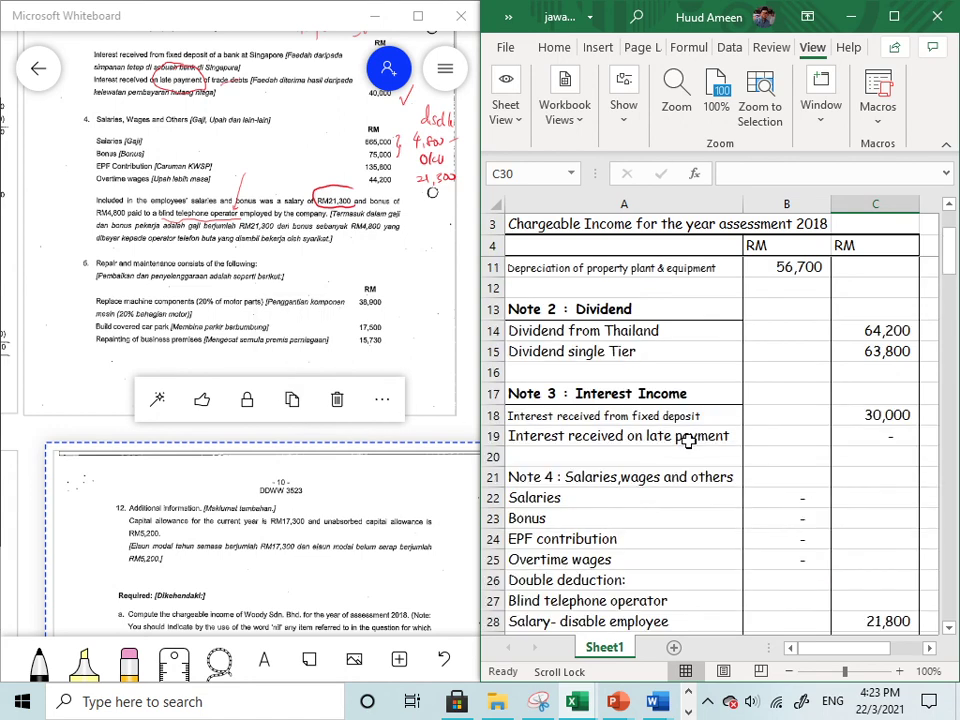
scroll(688, 440, "up", 1)
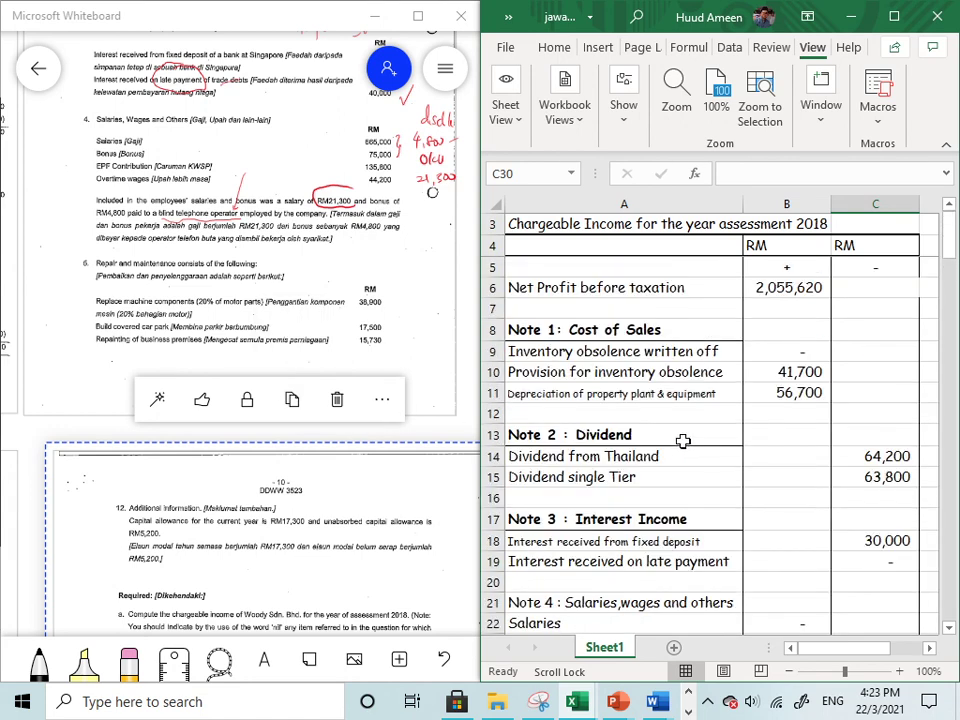
left_click(894, 16)
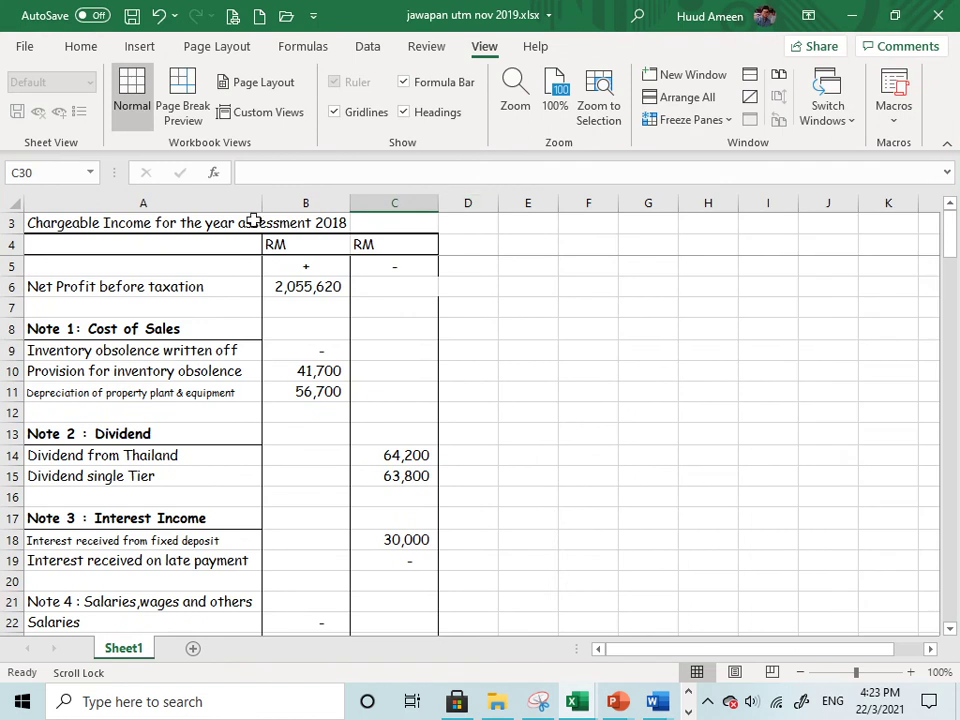
left_click(729, 132)
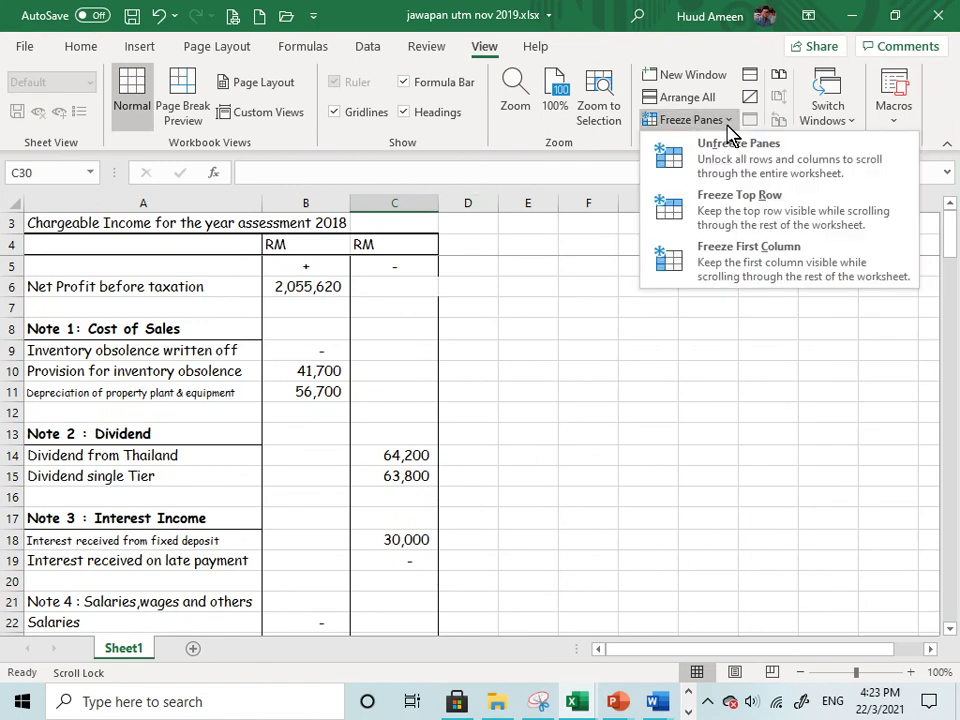
left_click(731, 252)
left_click(64, 285)
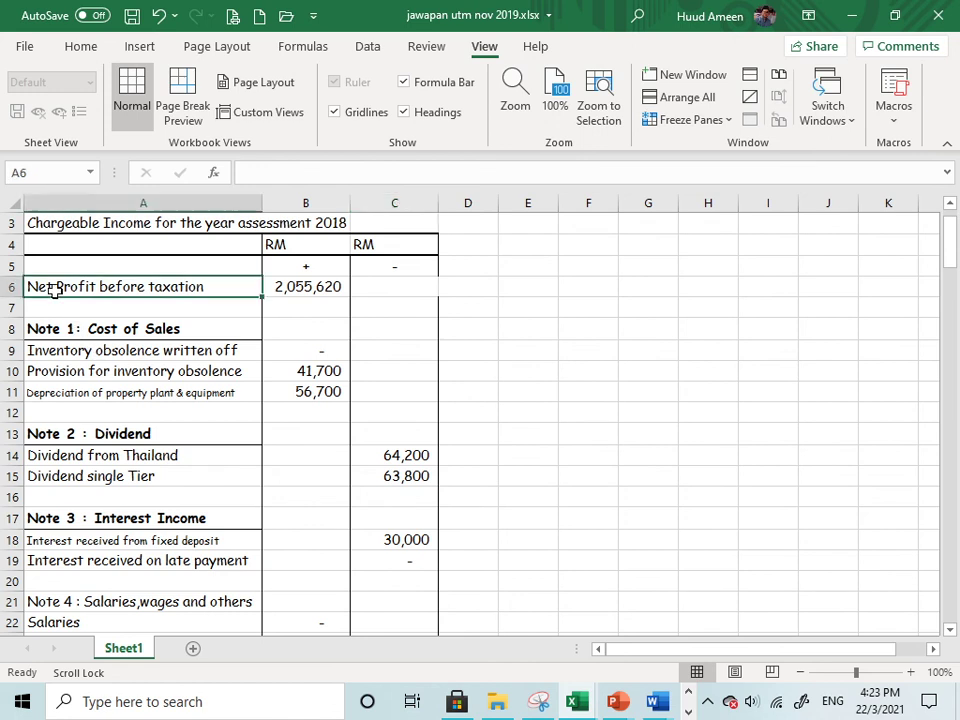
left_click(726, 121)
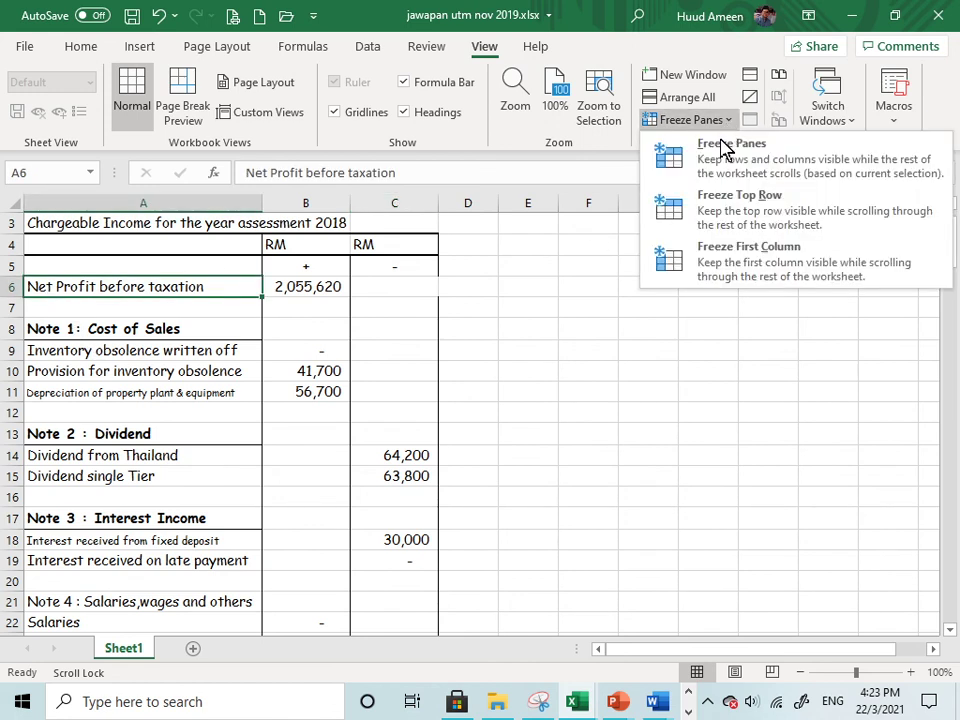
left_click(724, 166)
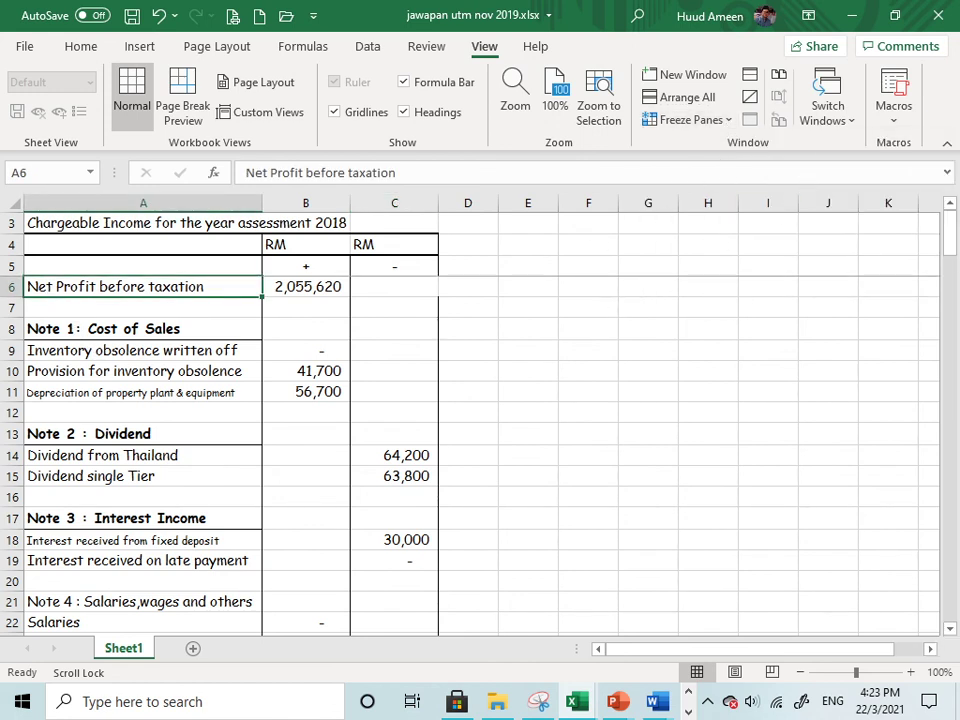
Auto-hide the ribbon to enlarge the sheet area and check that the frozen heading rows hold while the sheet moves
left_click(810, 16)
left_click(826, 56)
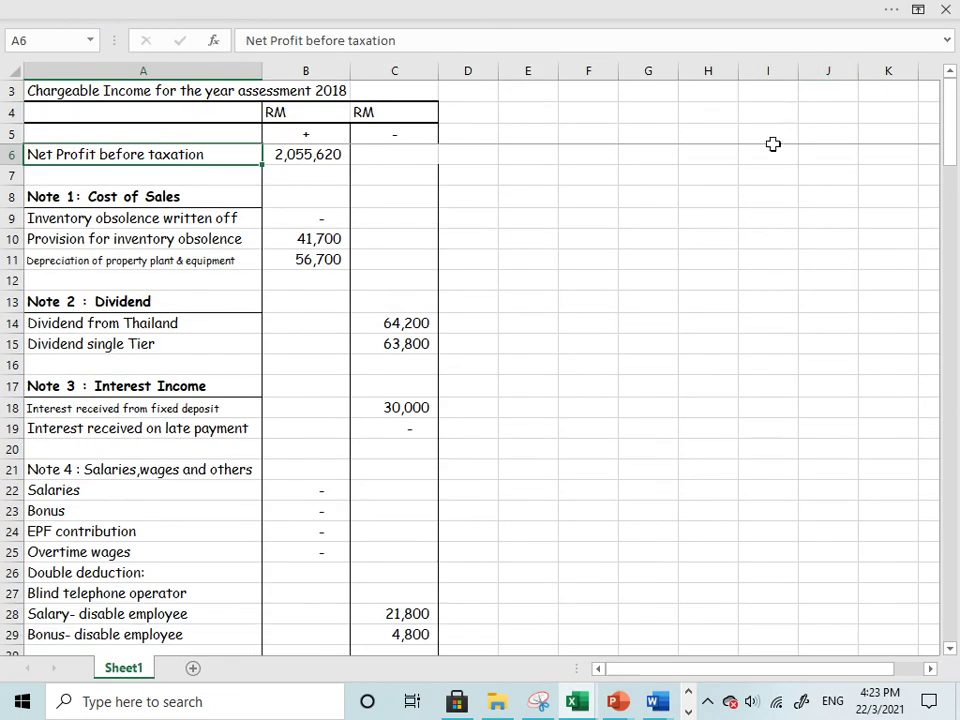
scroll(623, 308, "down", 1)
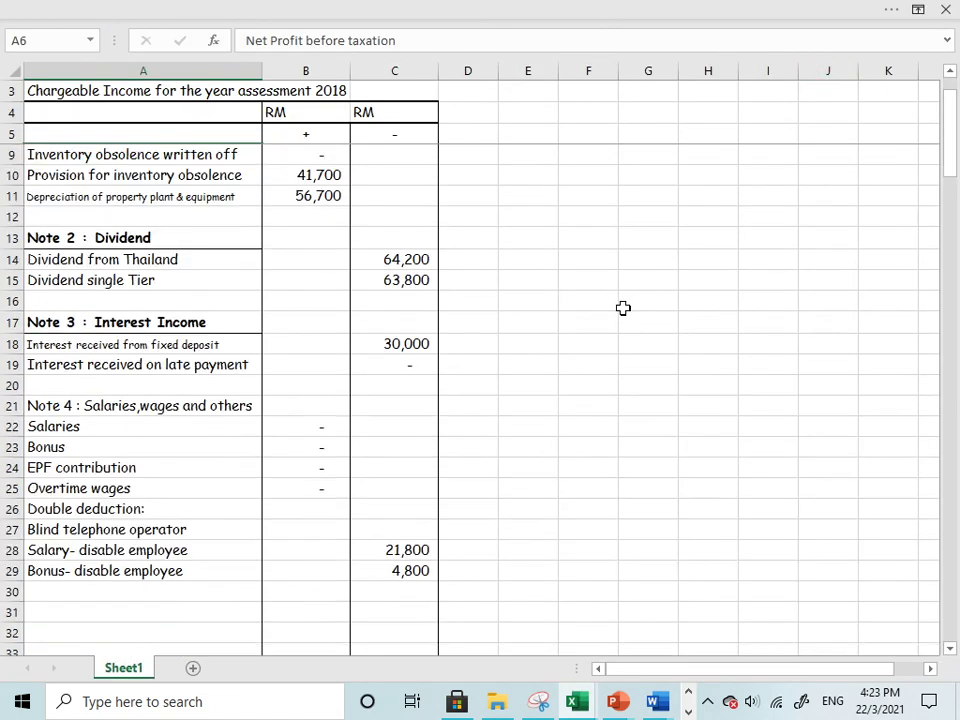
scroll(623, 308, "up", 1)
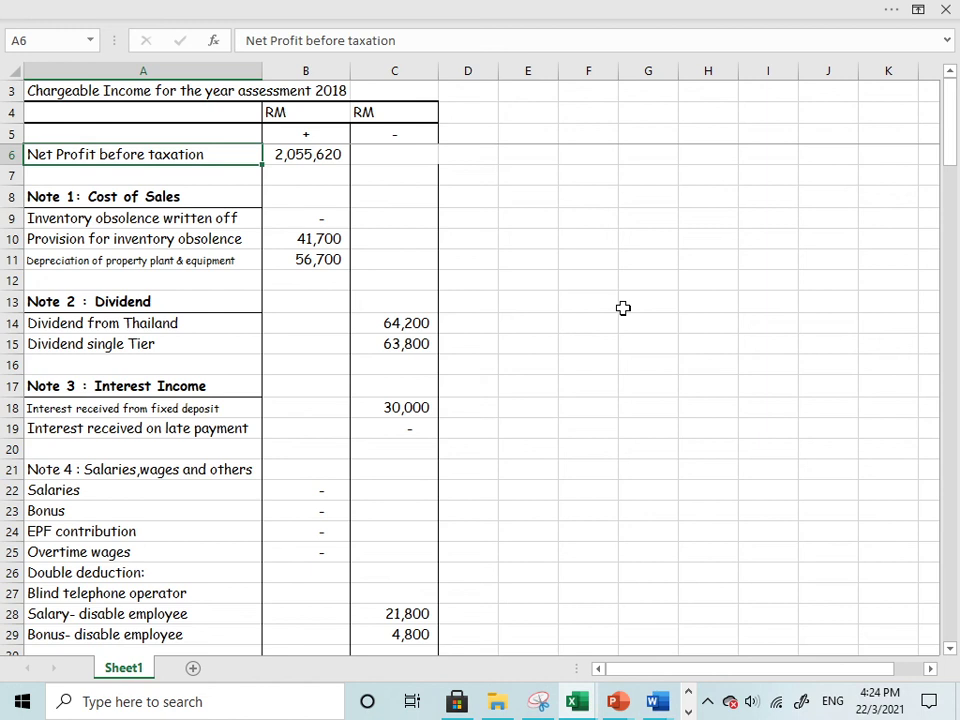
Start a list of income stages beside the computation with "Adjusted income" in G13 and "Statutory income" in G14
left_click(622, 307)
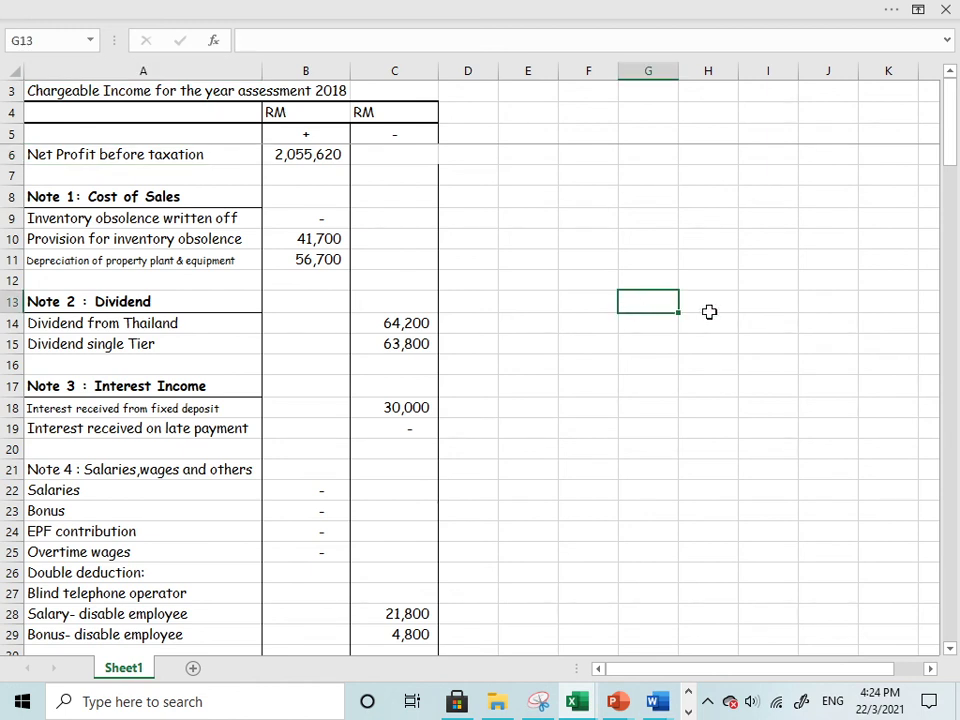
type("Adjusted i")
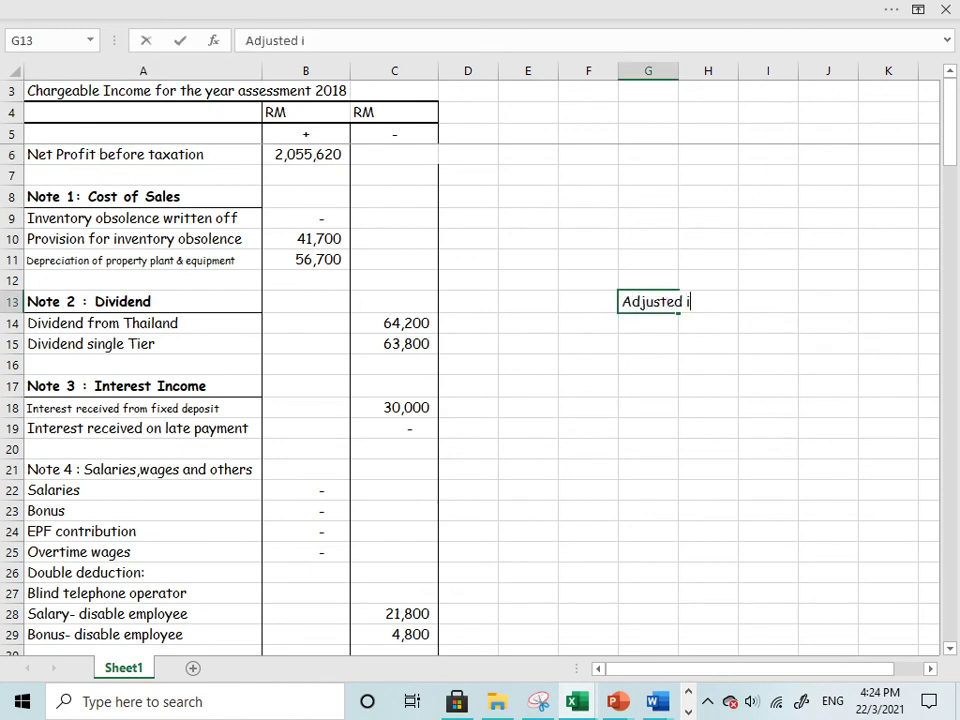
type("ncome")
key("Return")
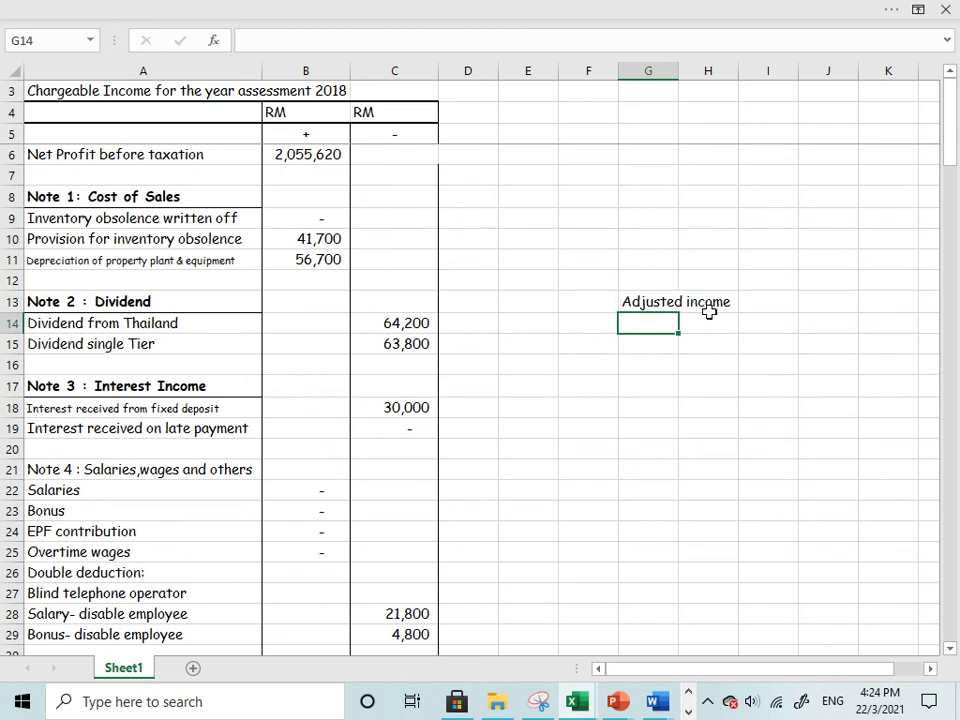
type("Statutory i")
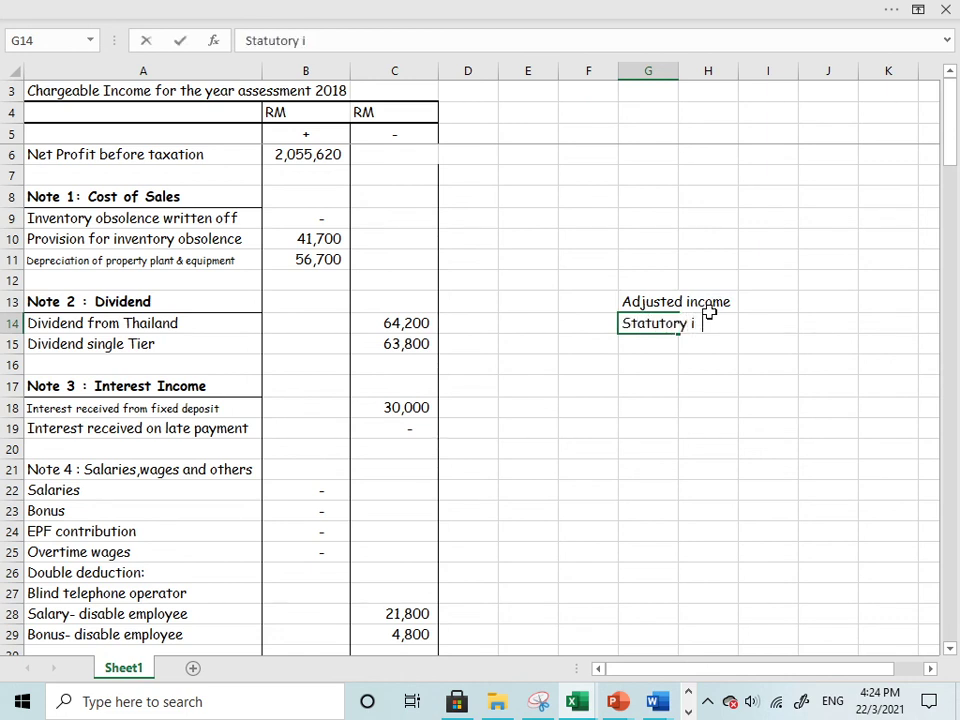
type("ncome")
key("Return")
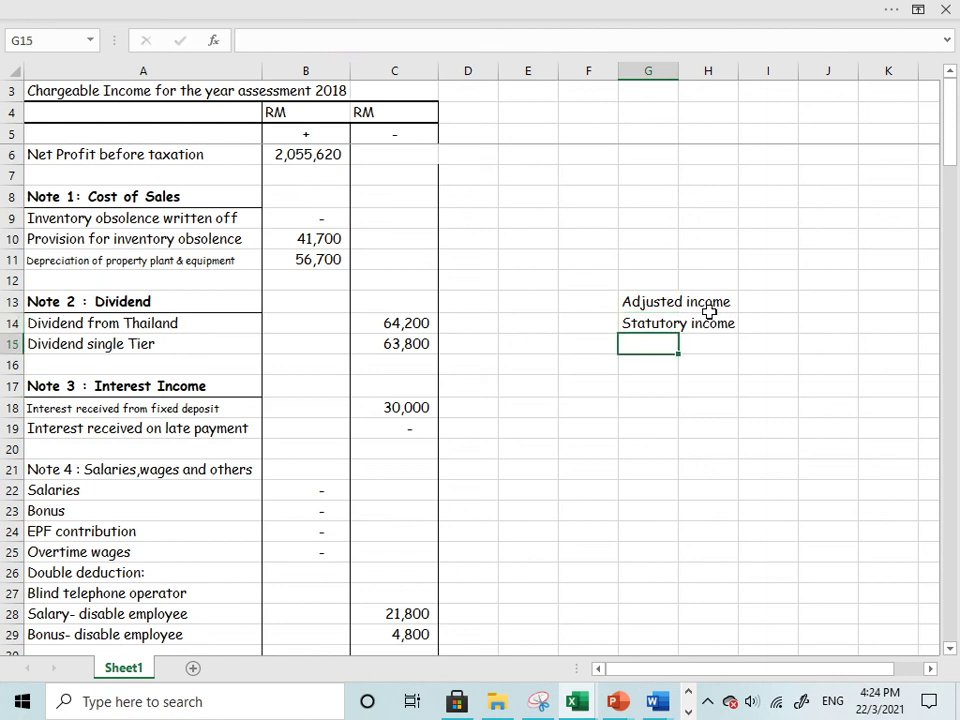
Add "Aggregate income" in G15 and "Chargeable income" in G16 to the list of income stages
type("Agg")
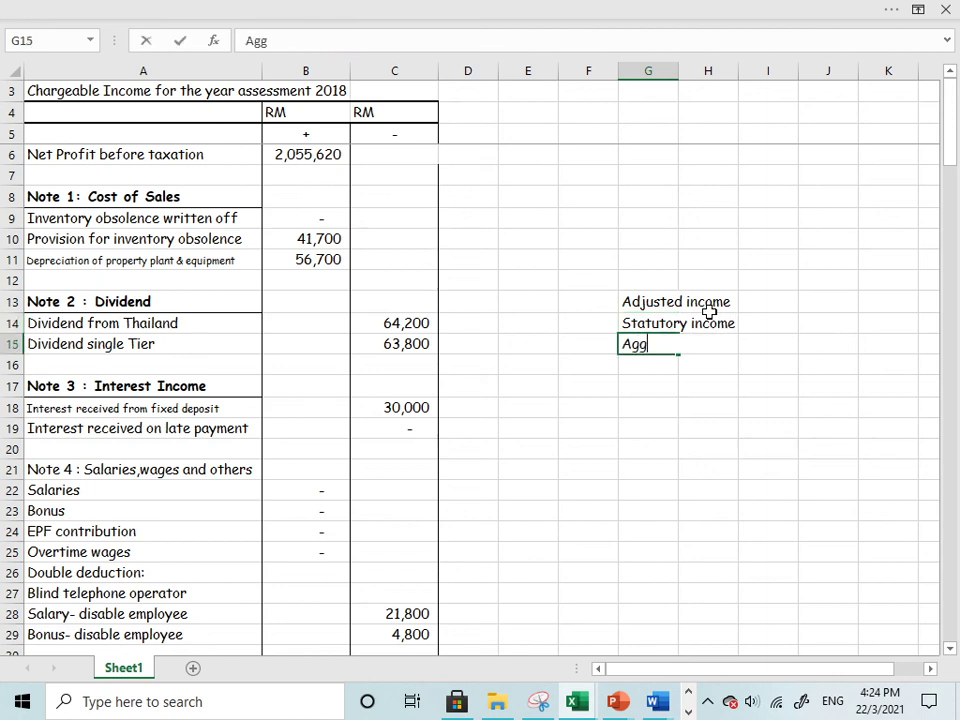
type("regate ino")
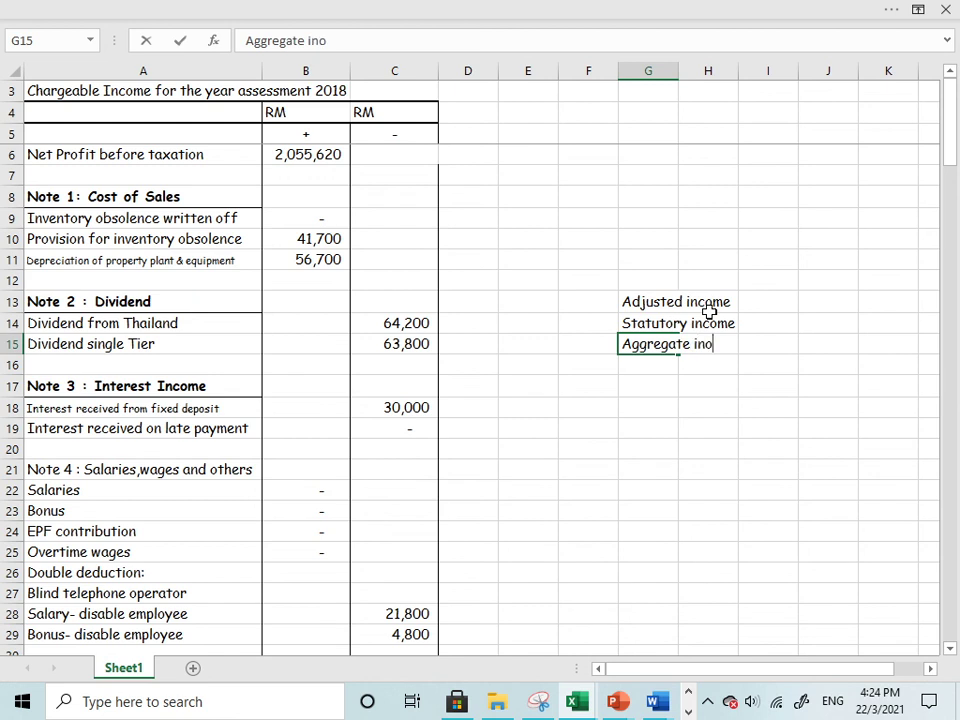
key("BackSpace")
type("come")
key("Return")
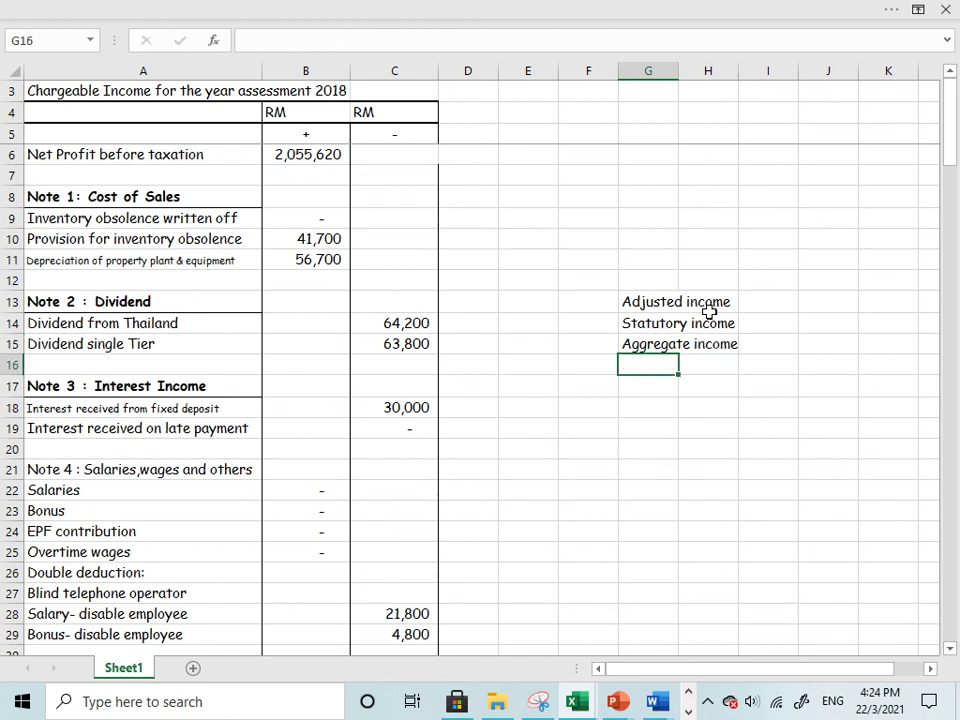
type("Chargea")
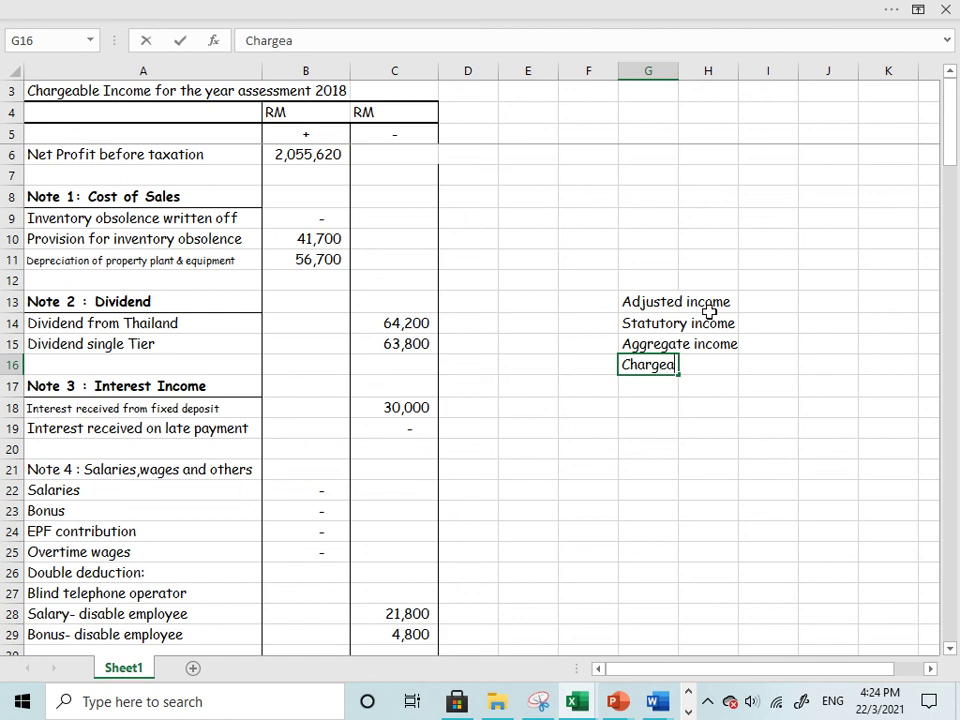
type("ble incom")
type("e")
key("Return")
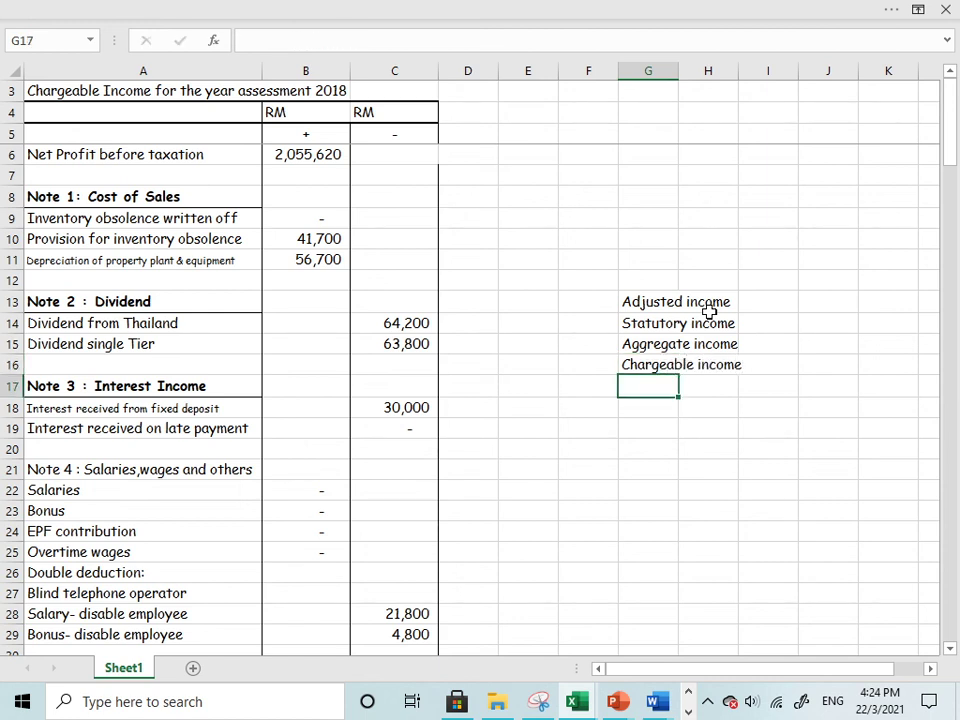
Finish the list of income stages with "Income tax payable" in cell G17
type("Income tax pa")
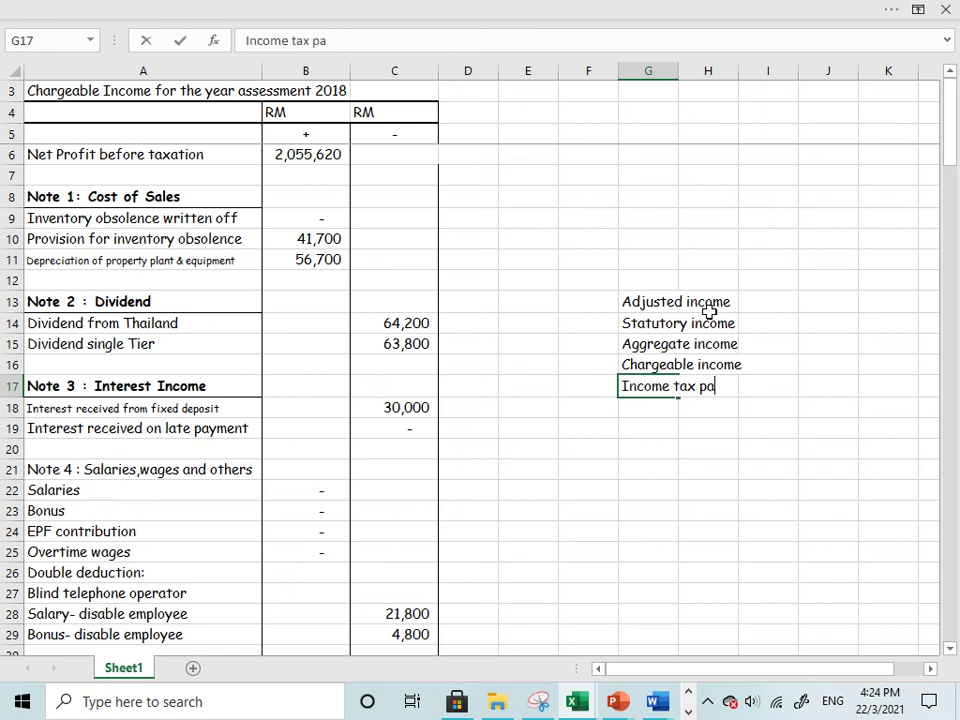
type("yable")
key("Return")
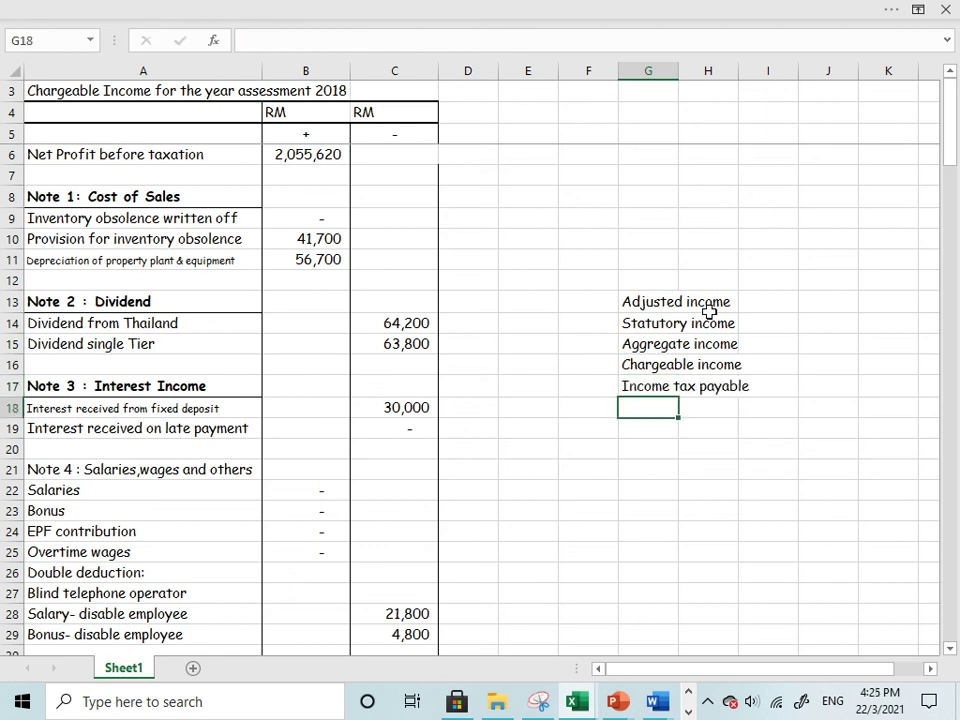
Enter "Net Profit before taxation" in G12 above the list and the alternative term "Net Income" beside it in J12
left_click(662, 278)
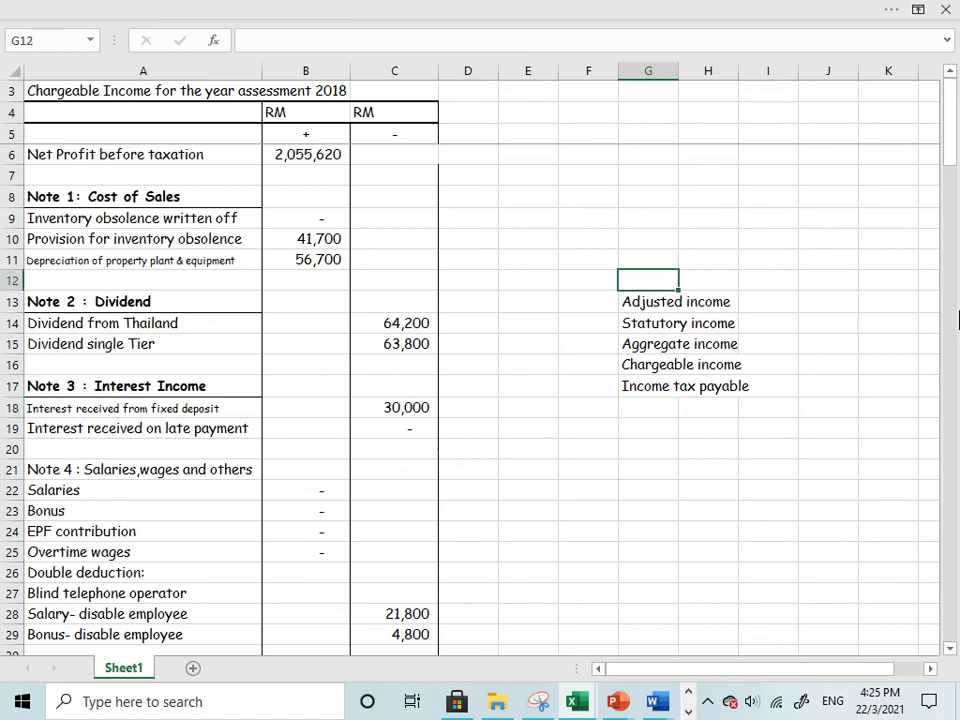
type("Net Profit")
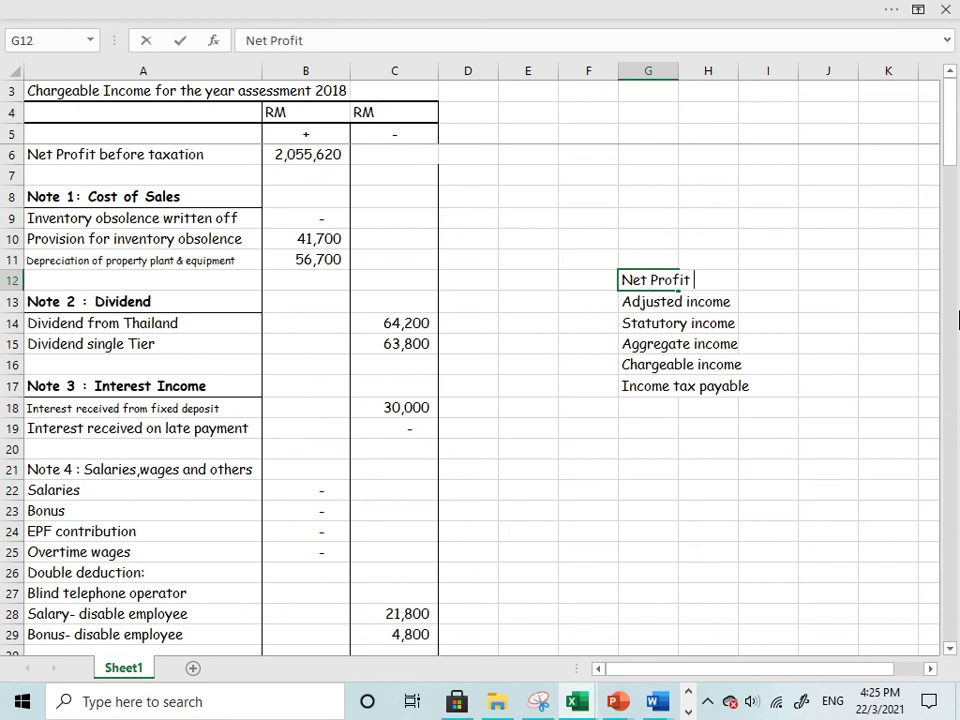
type(" before taxation")
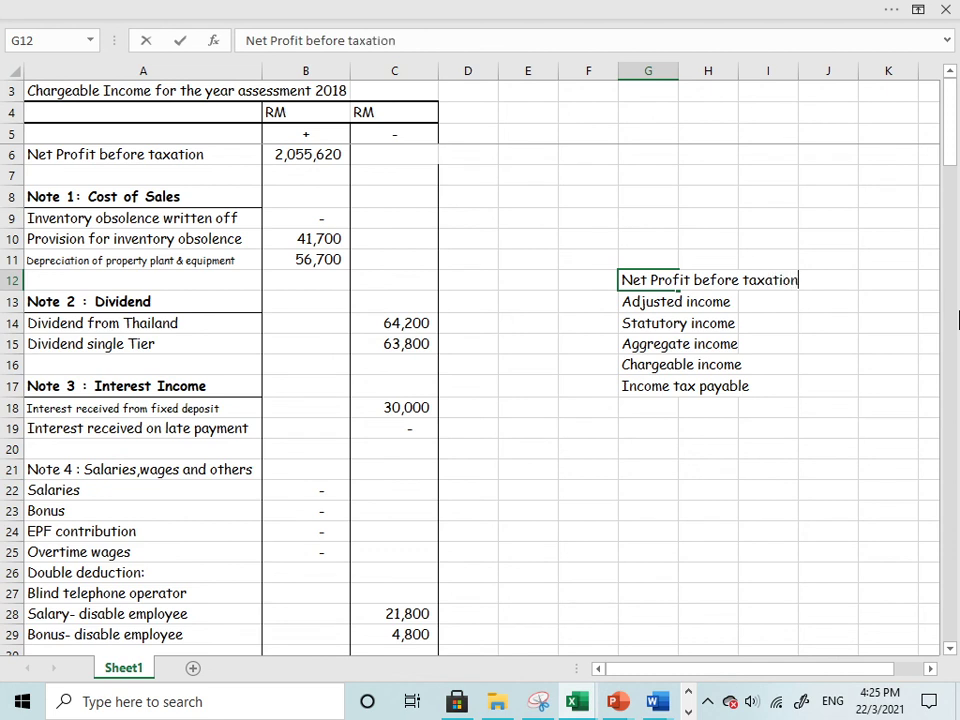
key("Return")
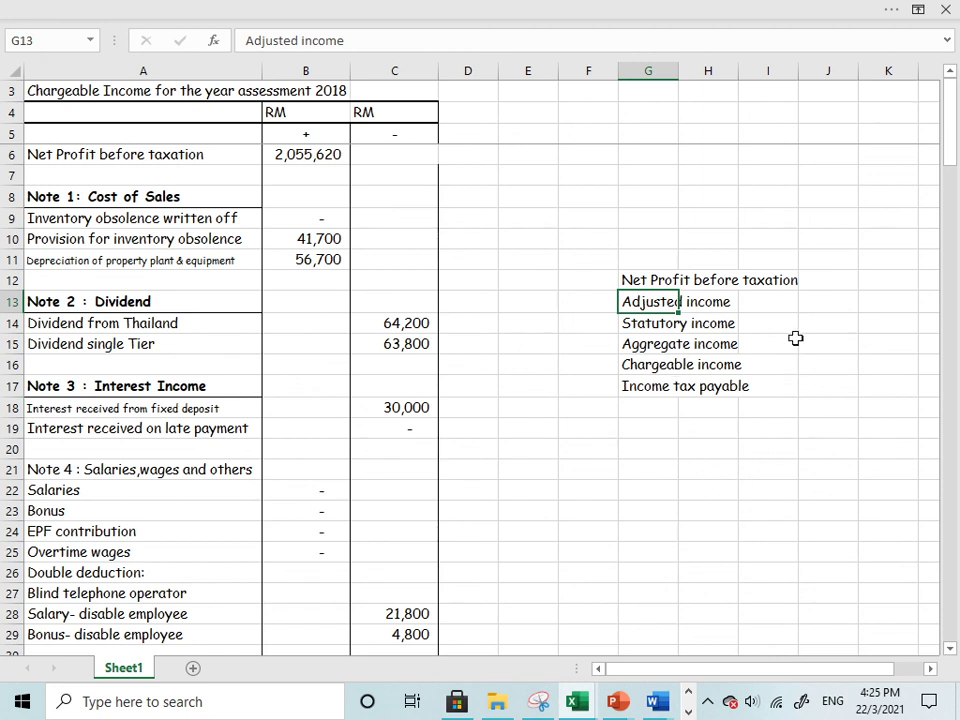
left_click(830, 278)
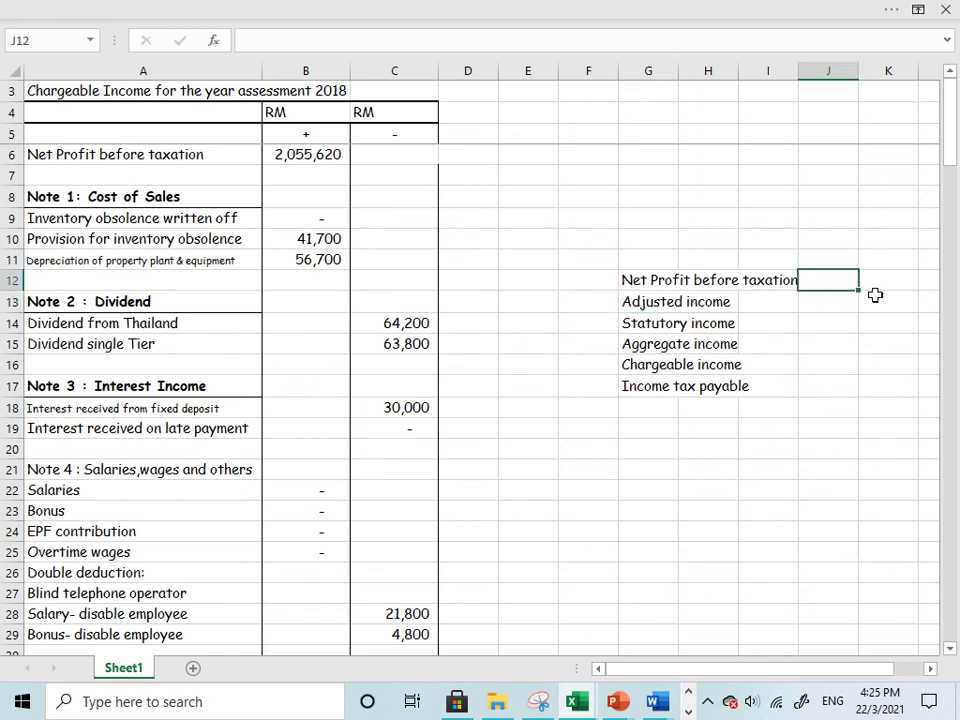
type("Net Income")
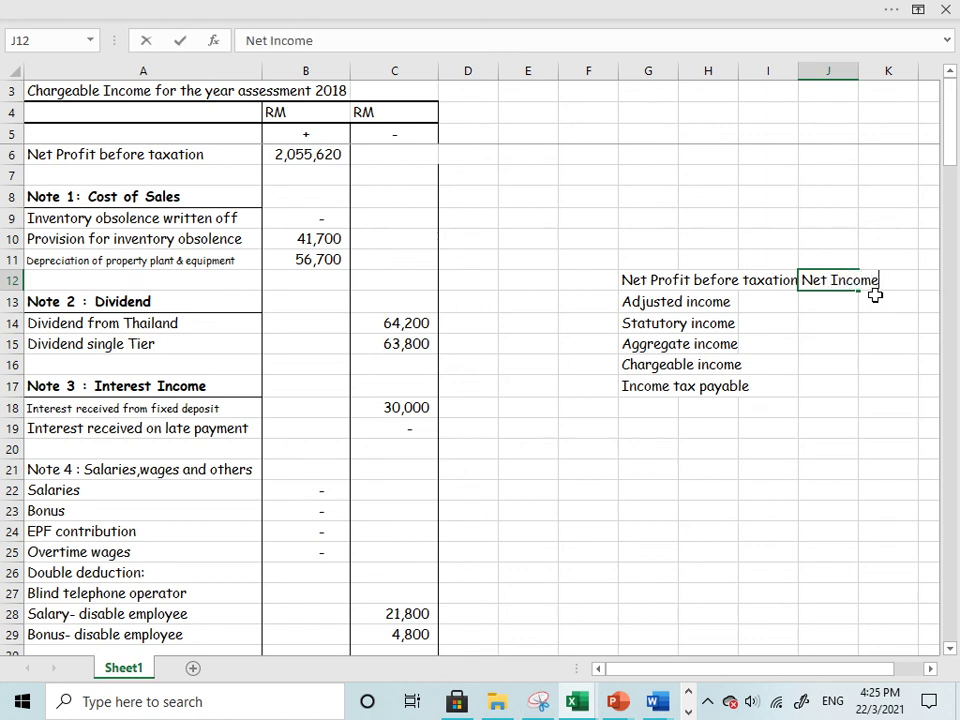
key("Return")
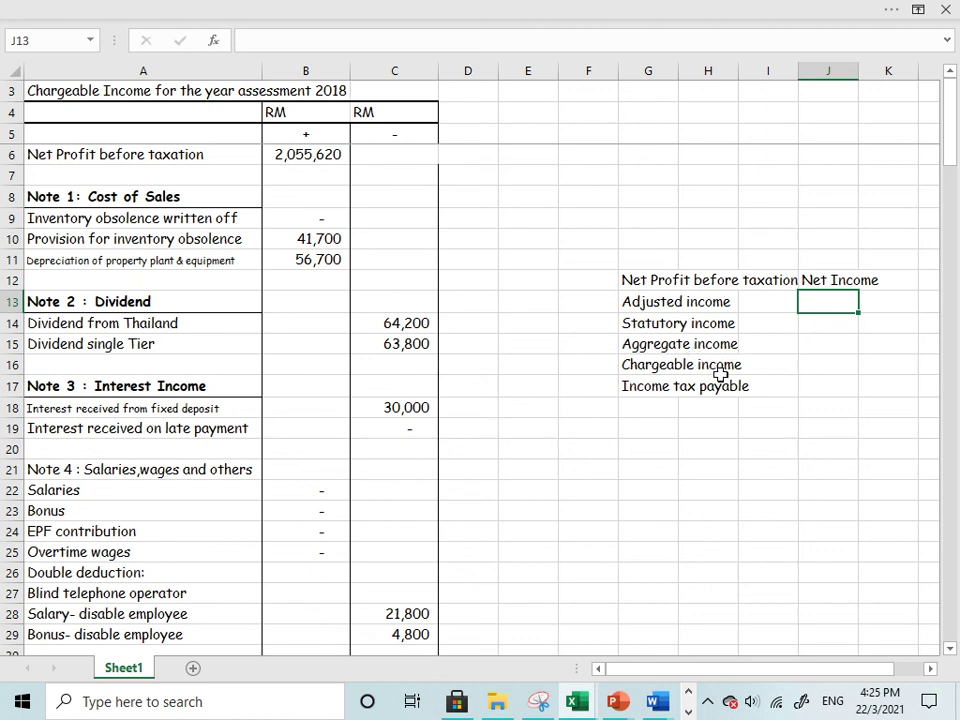
Enter the abbreviations "A", "S", "AG" and "C" in F13 to F16 beside the adjusted, statutory, aggregate and chargeable income stages
left_click(586, 285)
left_click(604, 308)
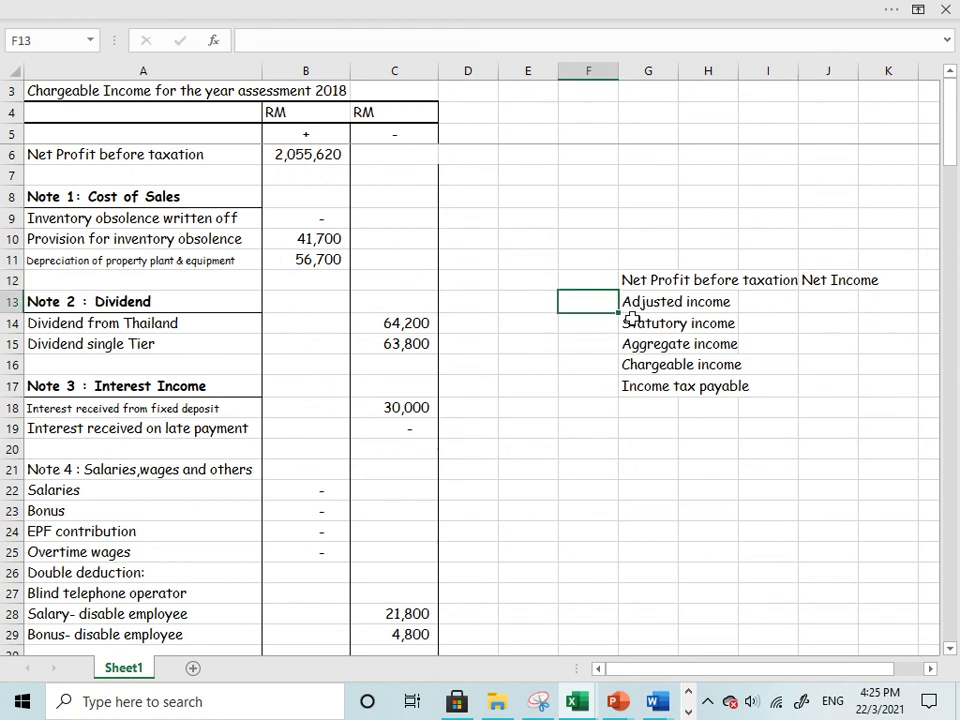
type("A")
scroll(632, 318, "down", 1)
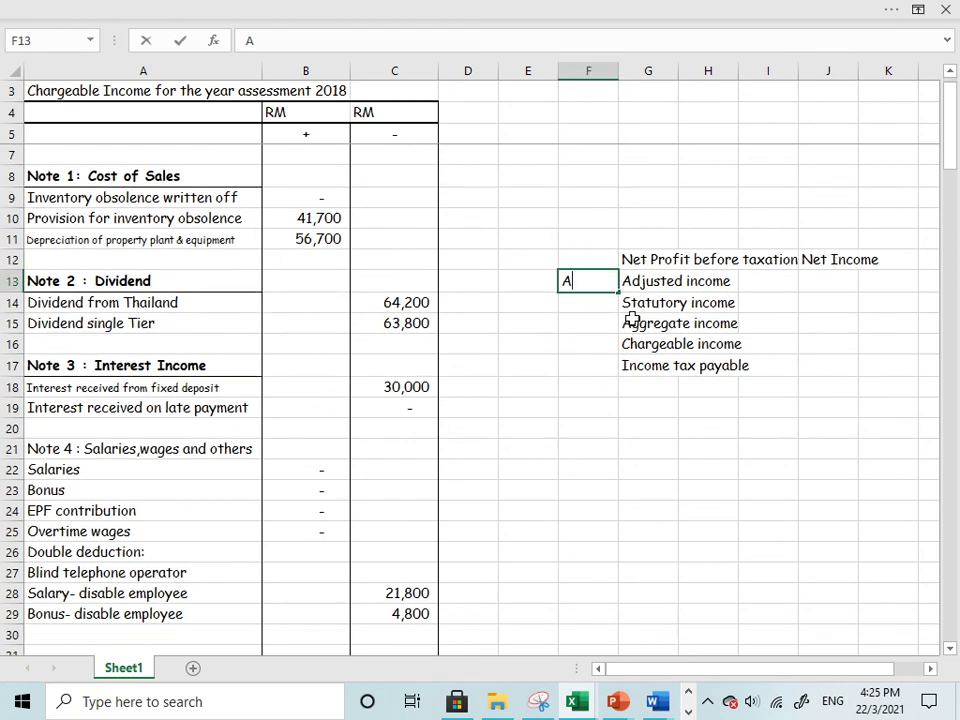
left_click(589, 310)
type("S")
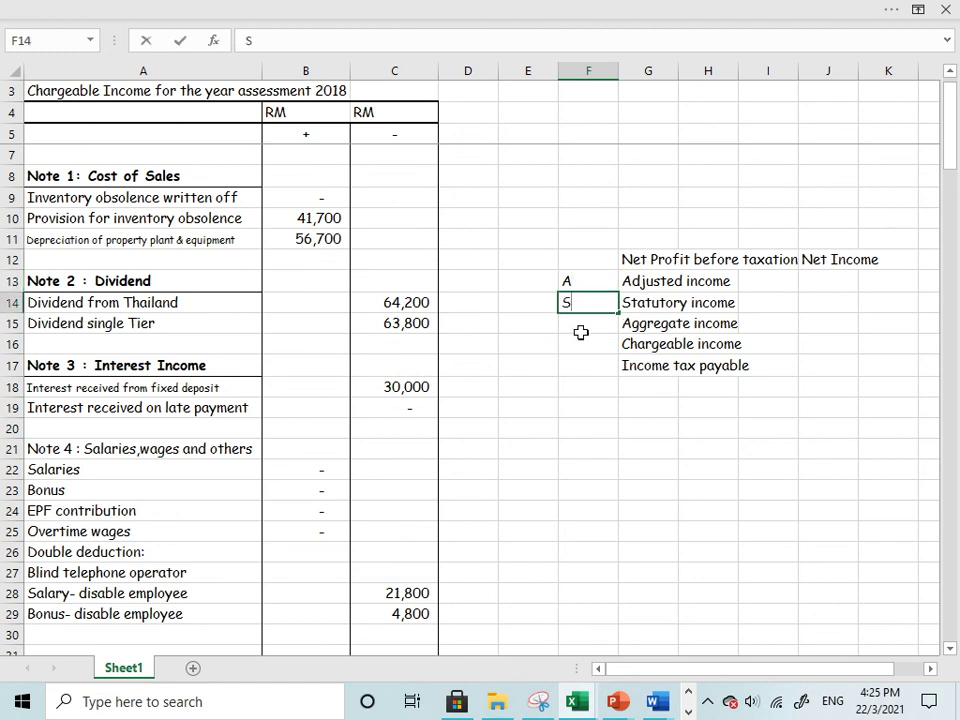
left_click(581, 328)
type("A")
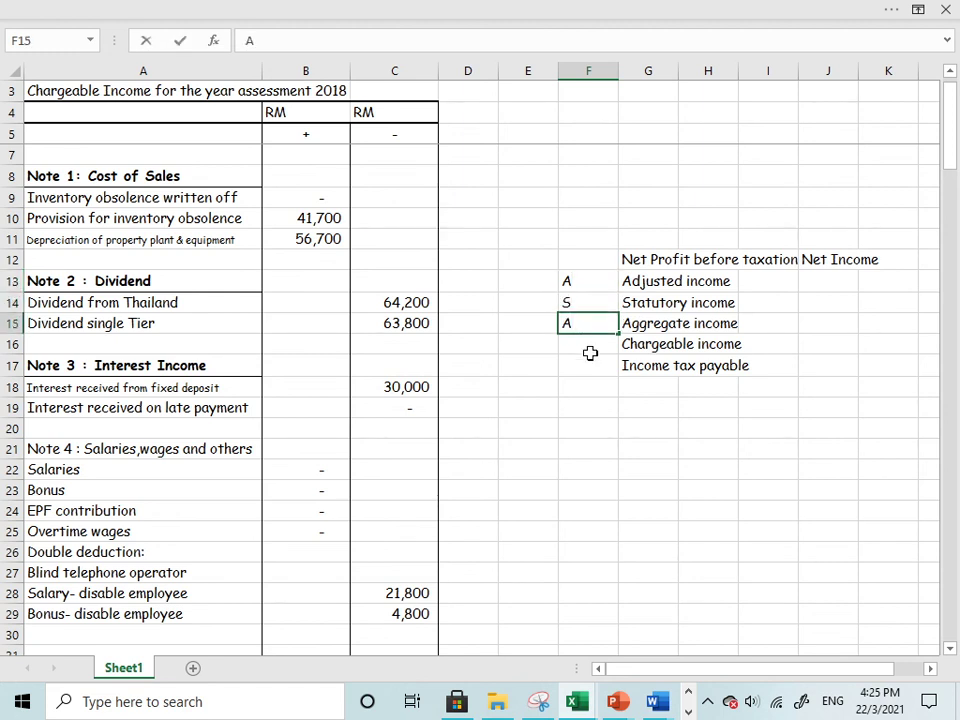
type("G")
left_click(585, 347)
type("C")
left_click(771, 452)
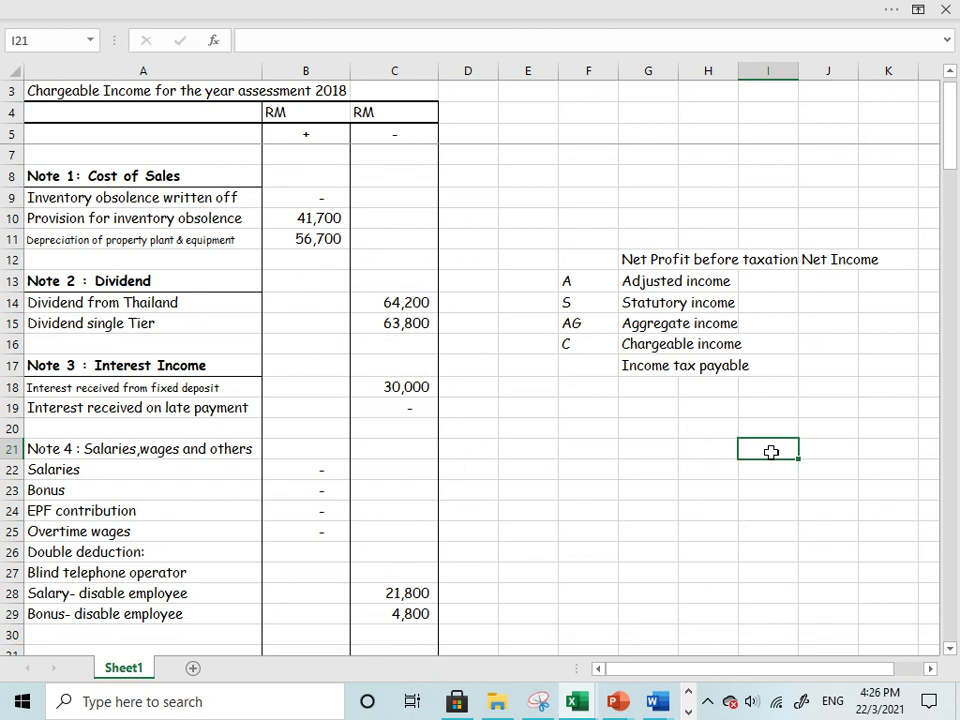
Change the abbreviation beside "Adjusted income" in F13 to "AD"
left_click(572, 279)
key("F2")
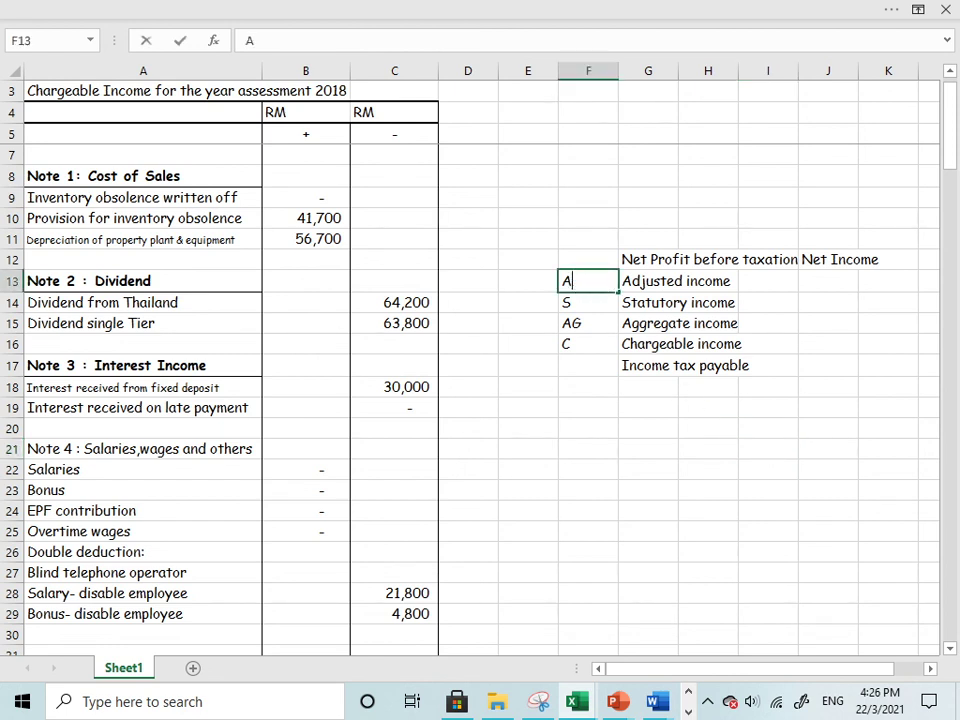
type("D")
left_click(589, 473)
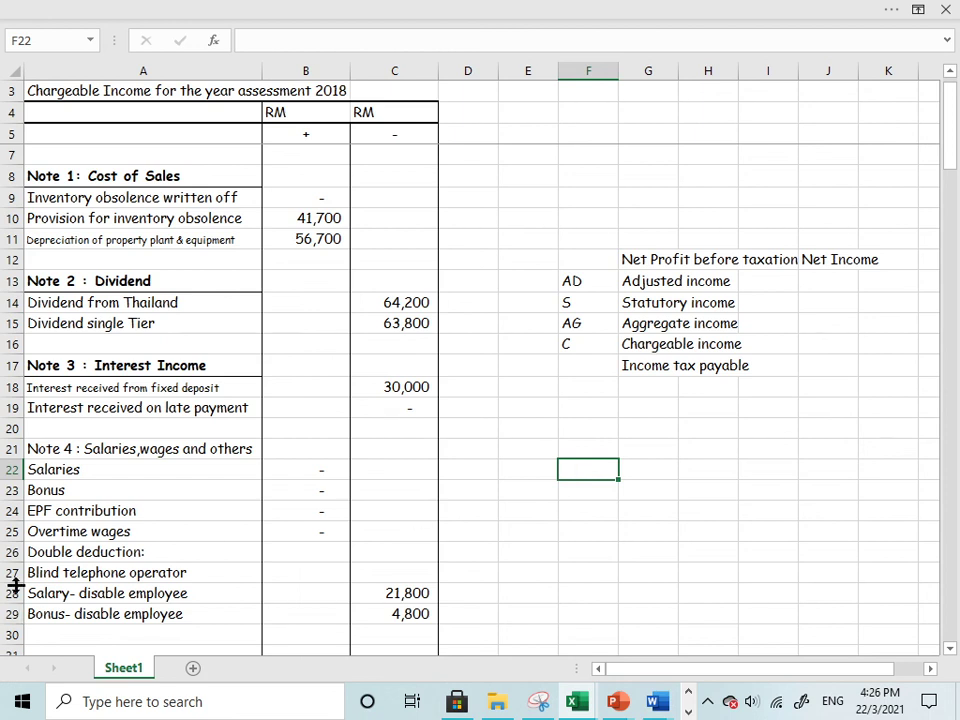
Make the "Note 4 : Salaries,wages and others" heading in A21 bold
left_click(66, 450)
right_click(66, 450)
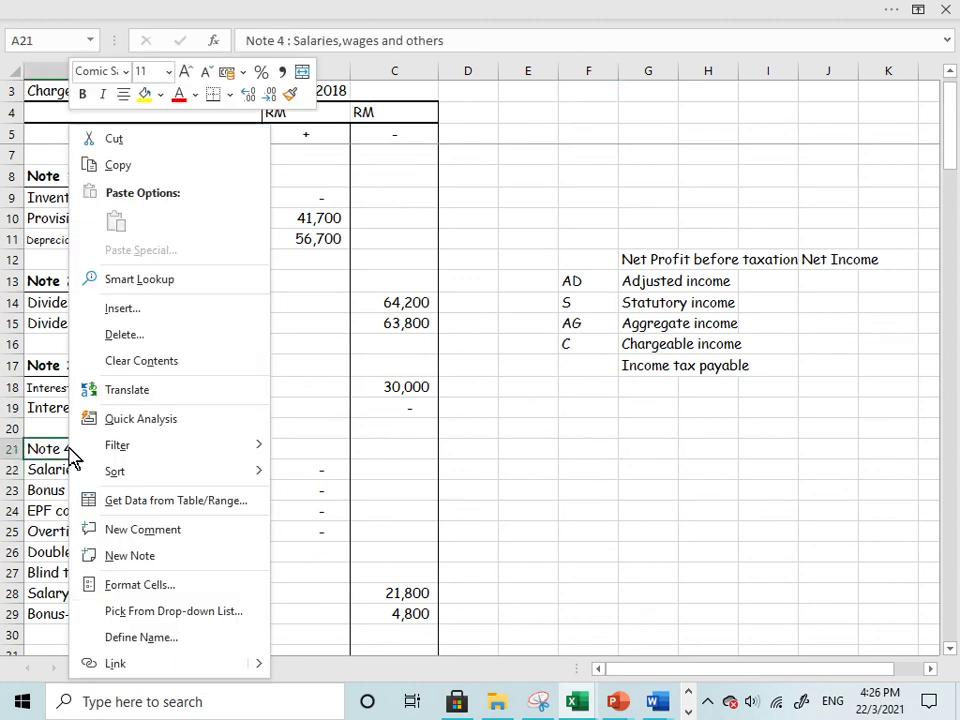
left_click(82, 96)
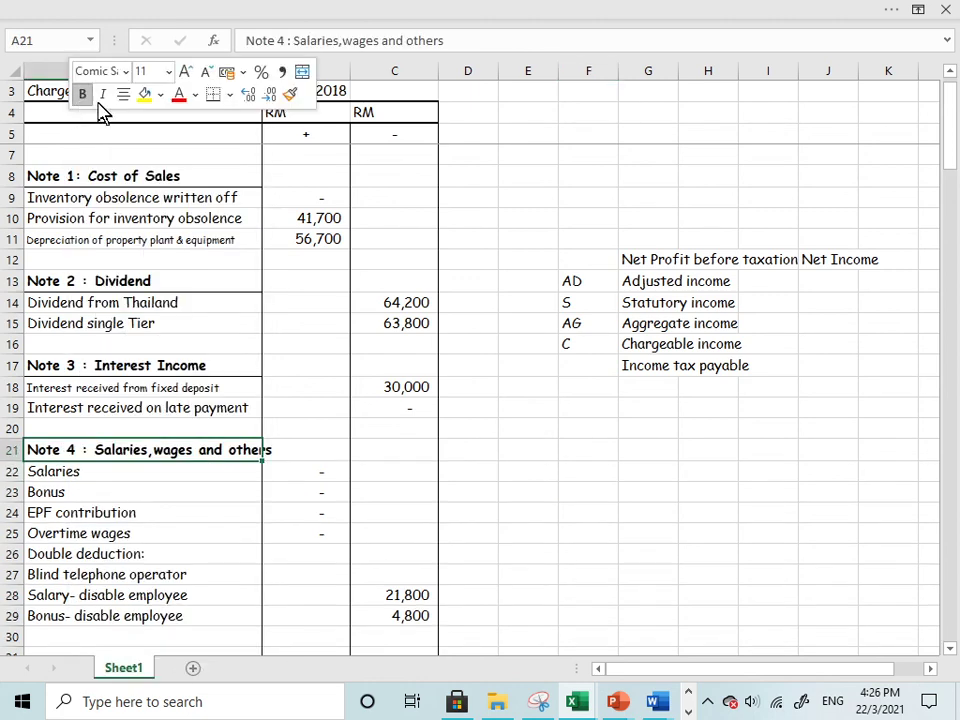
left_click(330, 536)
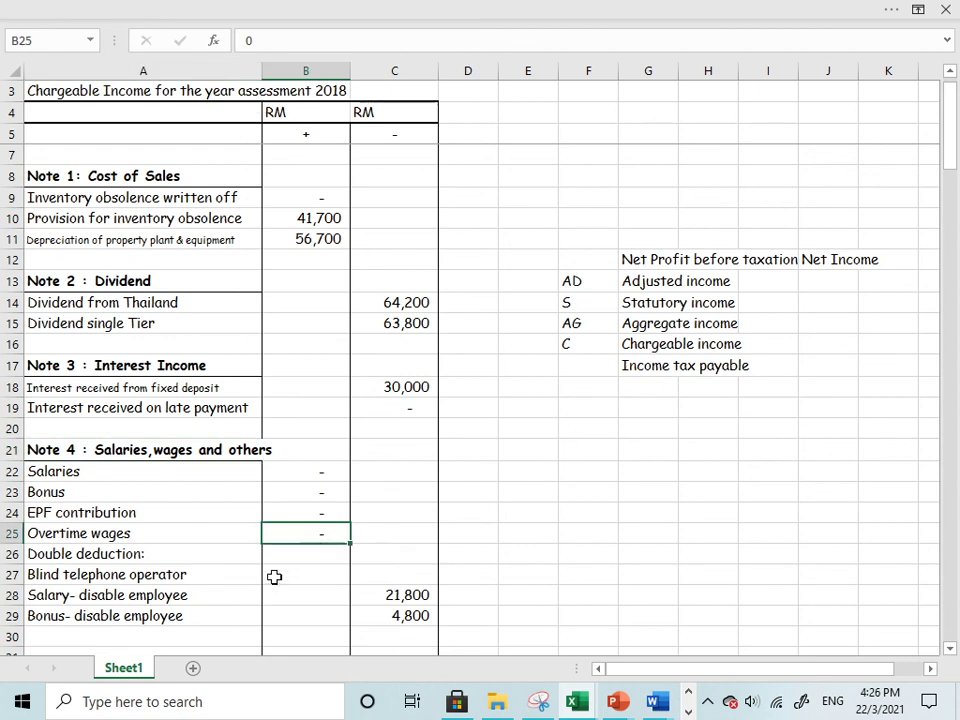